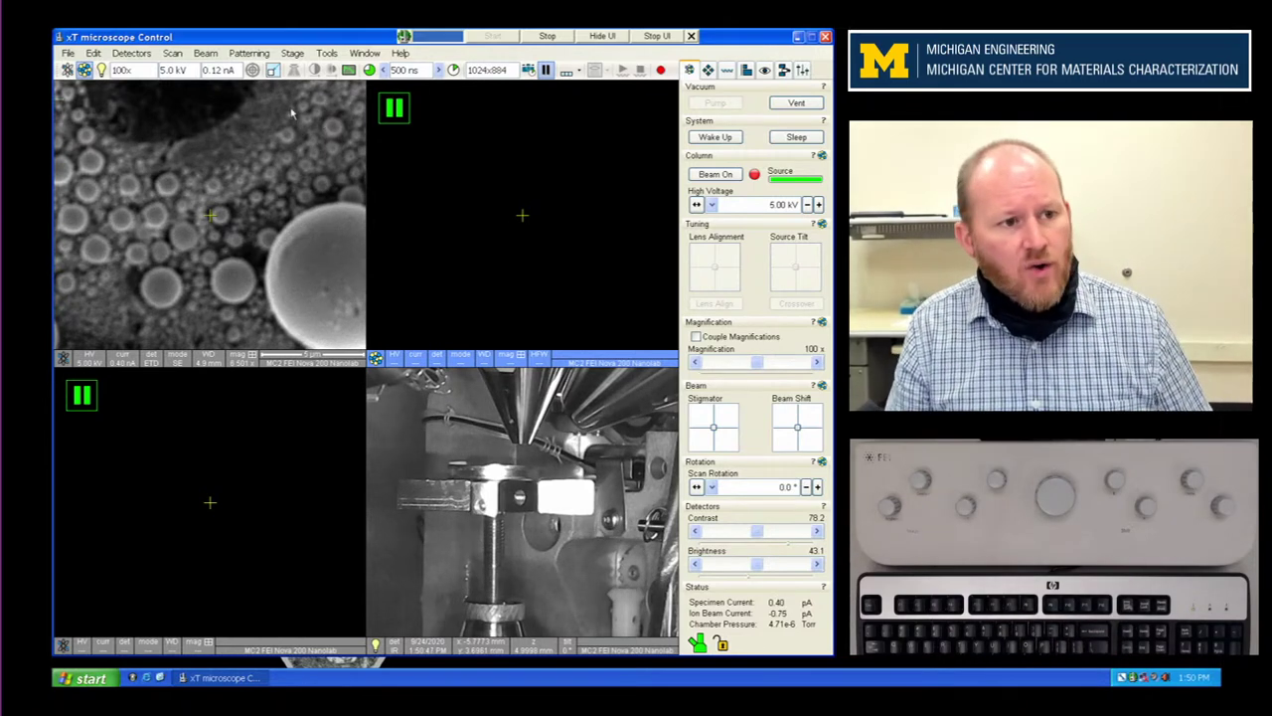
Step: Turn on the electron beam at 6501x, resume scanning in quad 2, and show Detector Settings
left_click(66, 70)
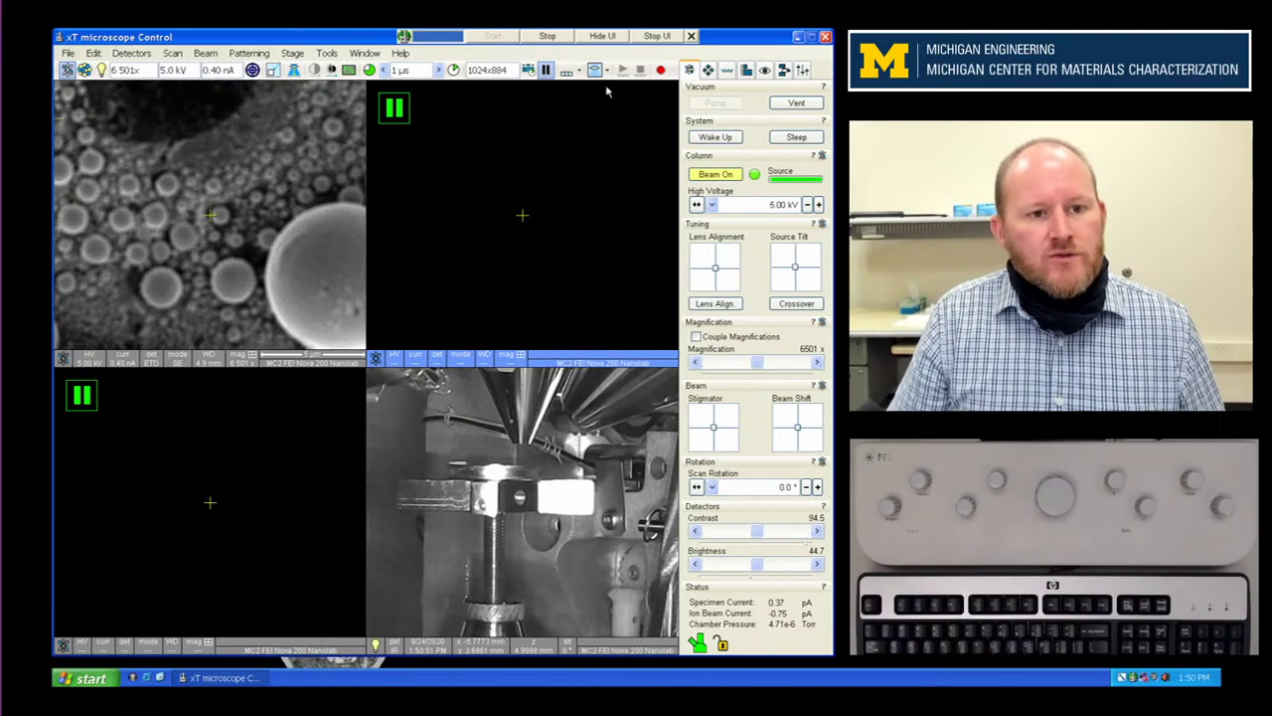
left_click(546, 70)
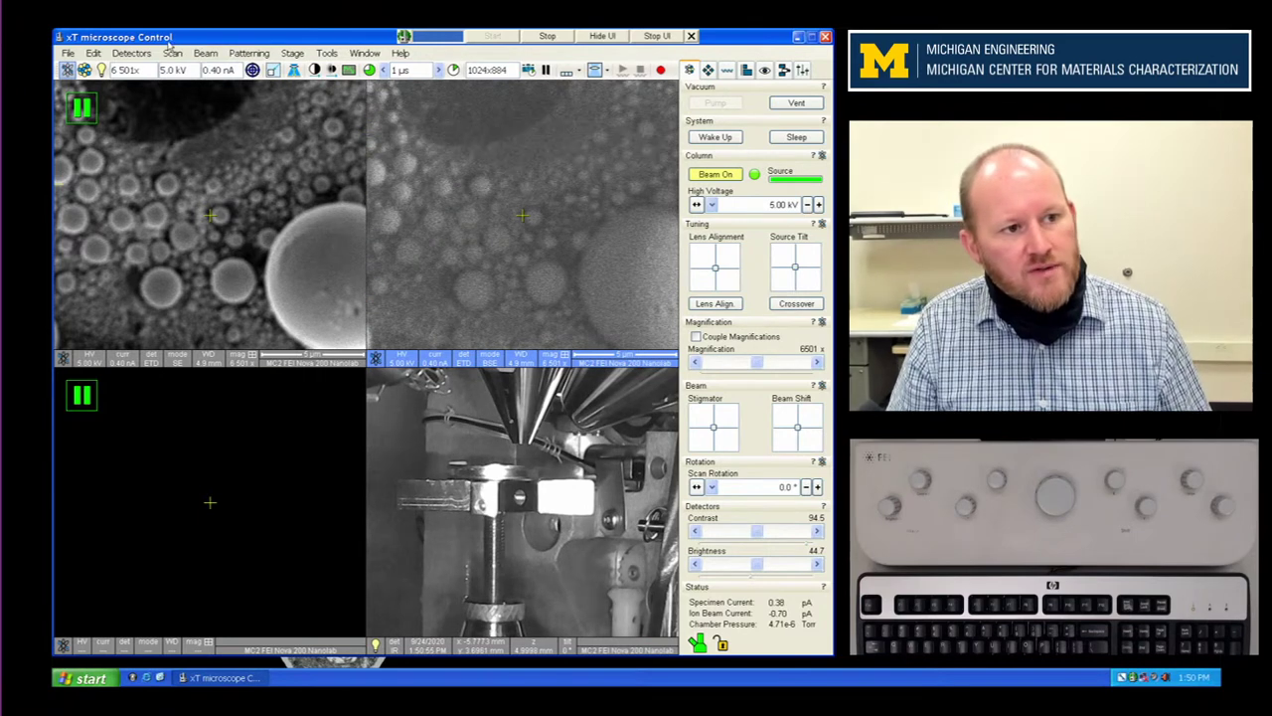
left_click(131, 52)
left_click(194, 72)
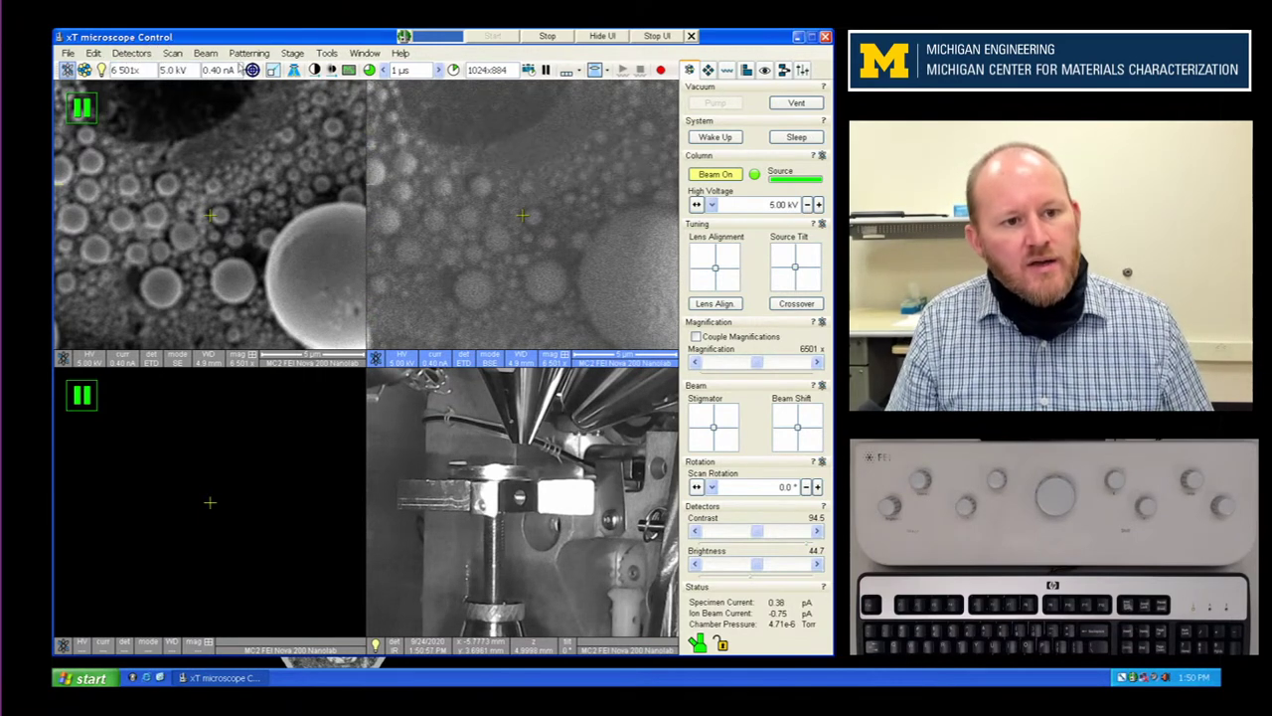
left_click(764, 70)
Step: Keep the ETD detector, set its mode to Secondary Electrons, and pause quad 2's scan
left_click(760, 103)
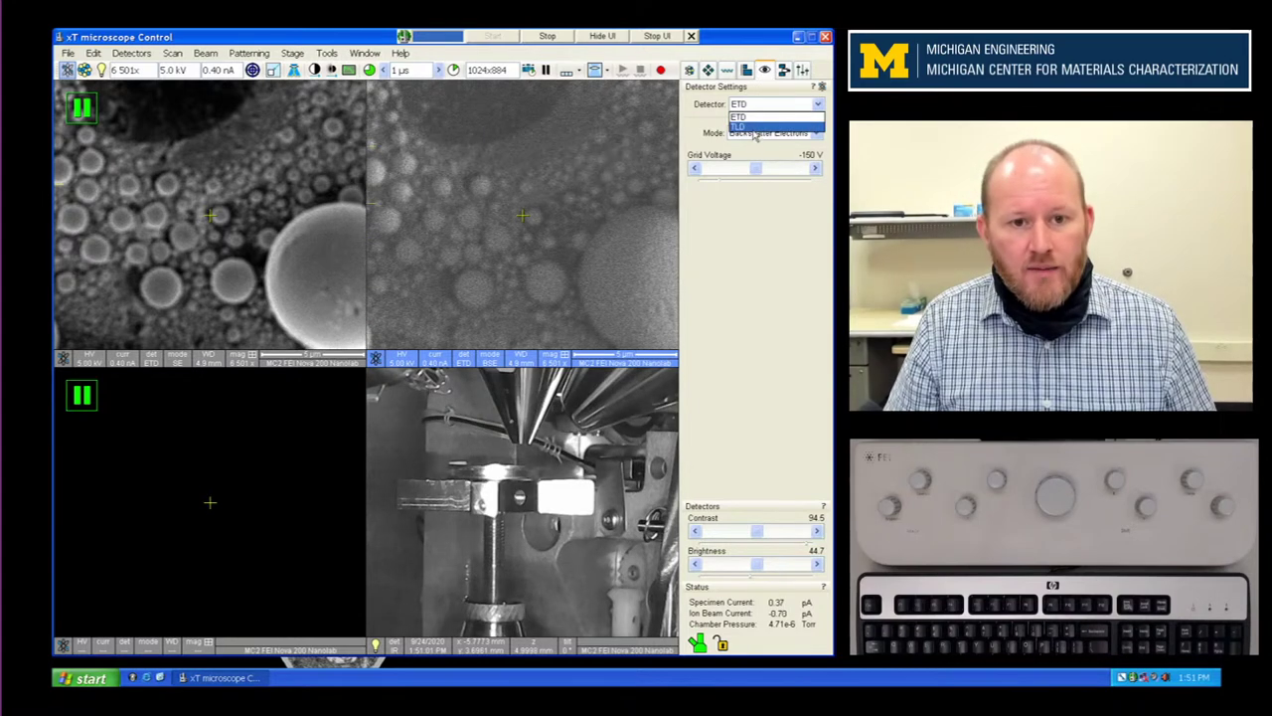
left_click(753, 117)
left_click(761, 133)
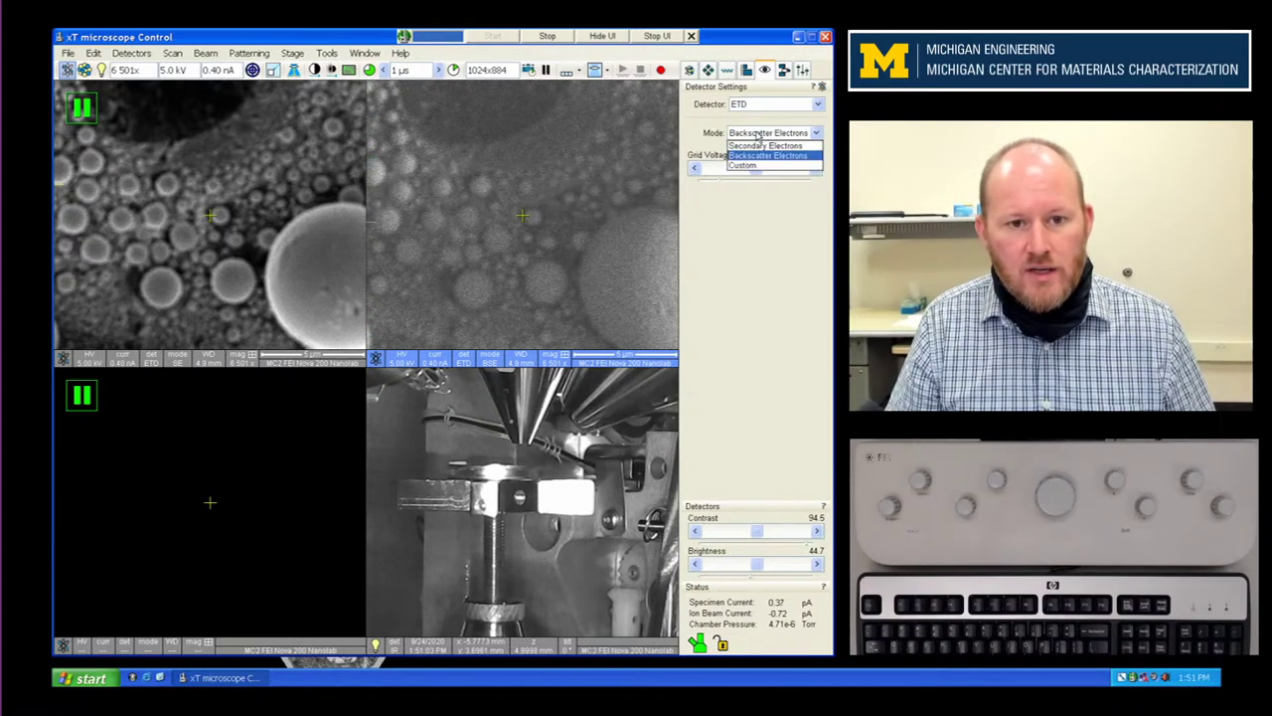
left_click(759, 145)
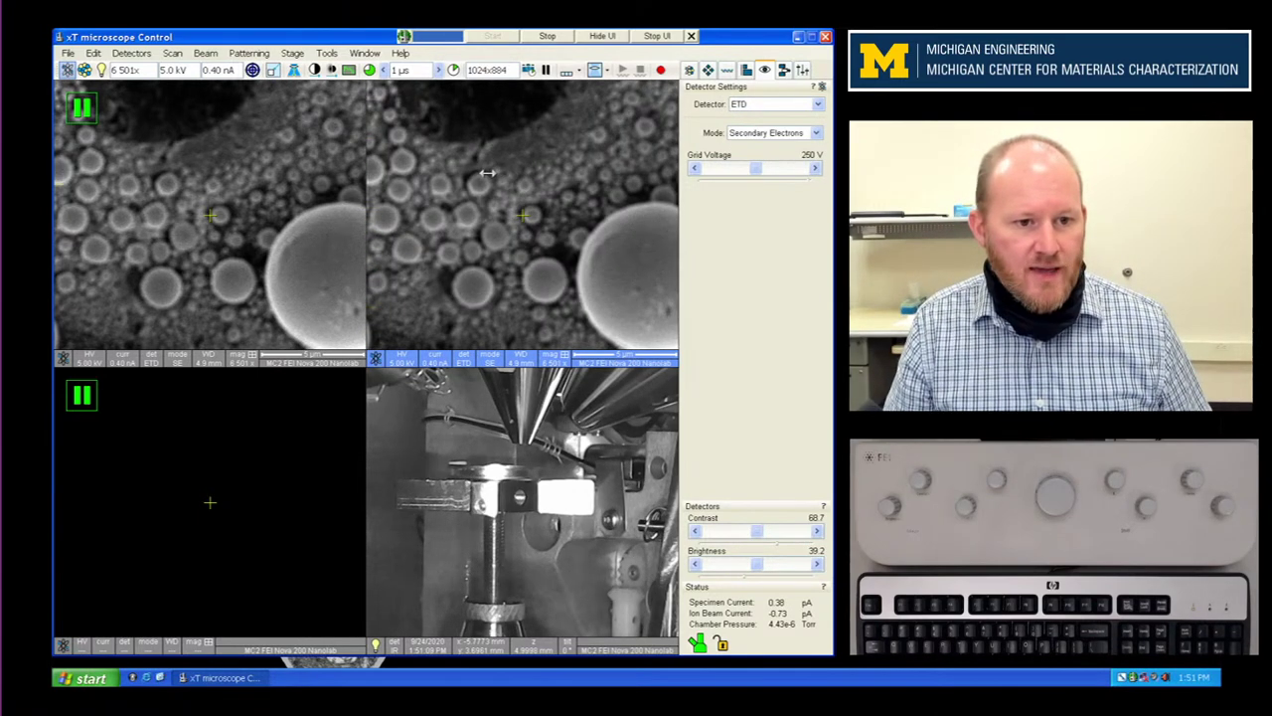
left_click(546, 70)
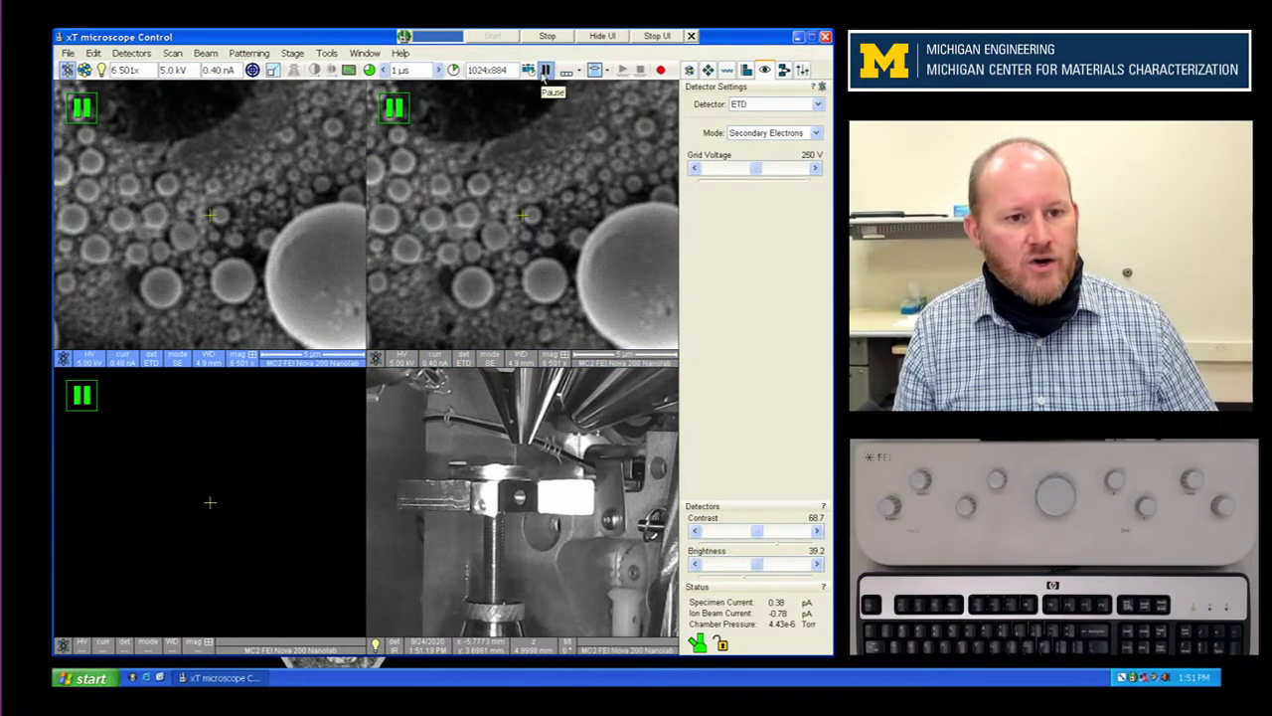
Step: Show the live SE image full size and focus it from the Beam page at 5.0 mm WD
key("F5")
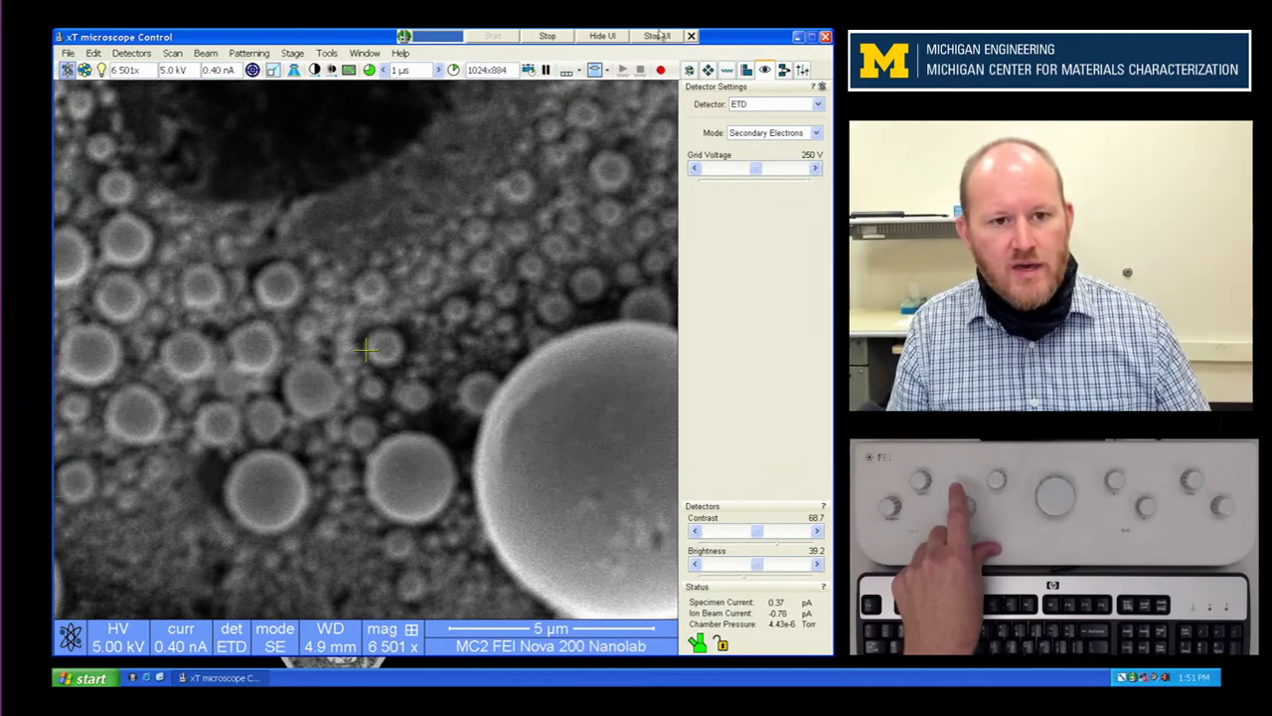
left_click(688, 70)
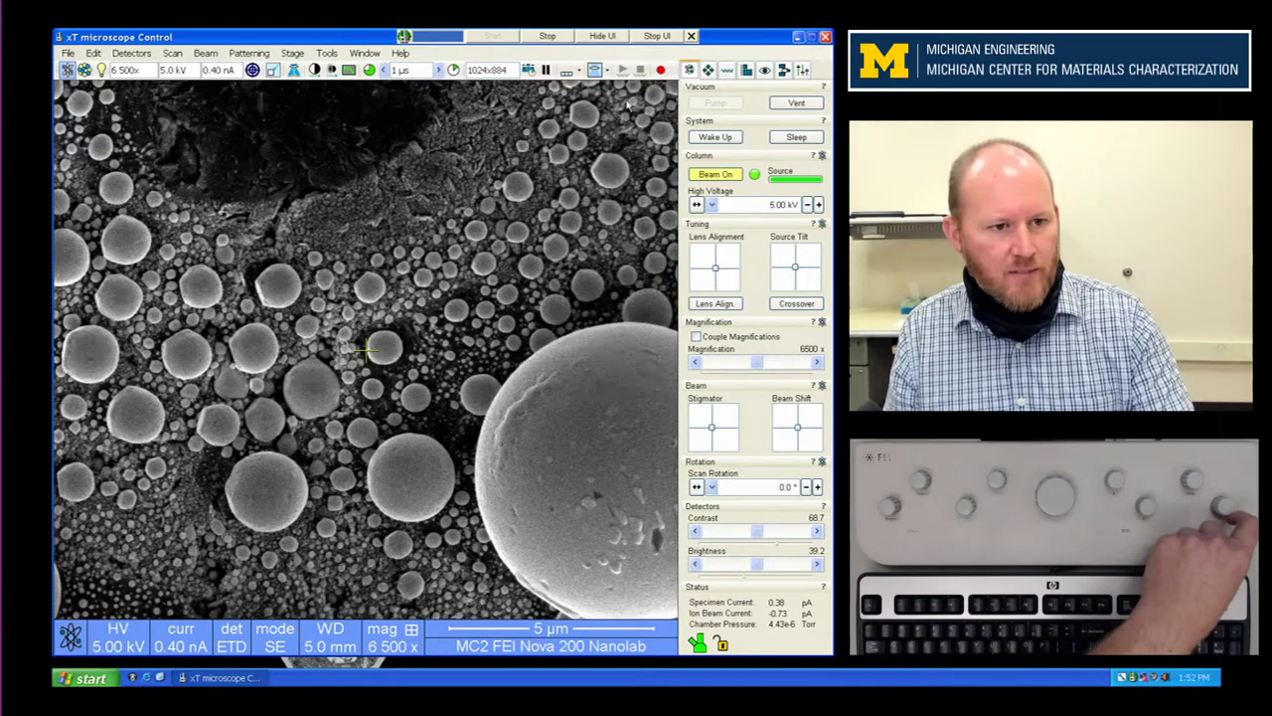
Step: Compare the refocused image with the frozen frame in quad view, then return to full size
key("F5")
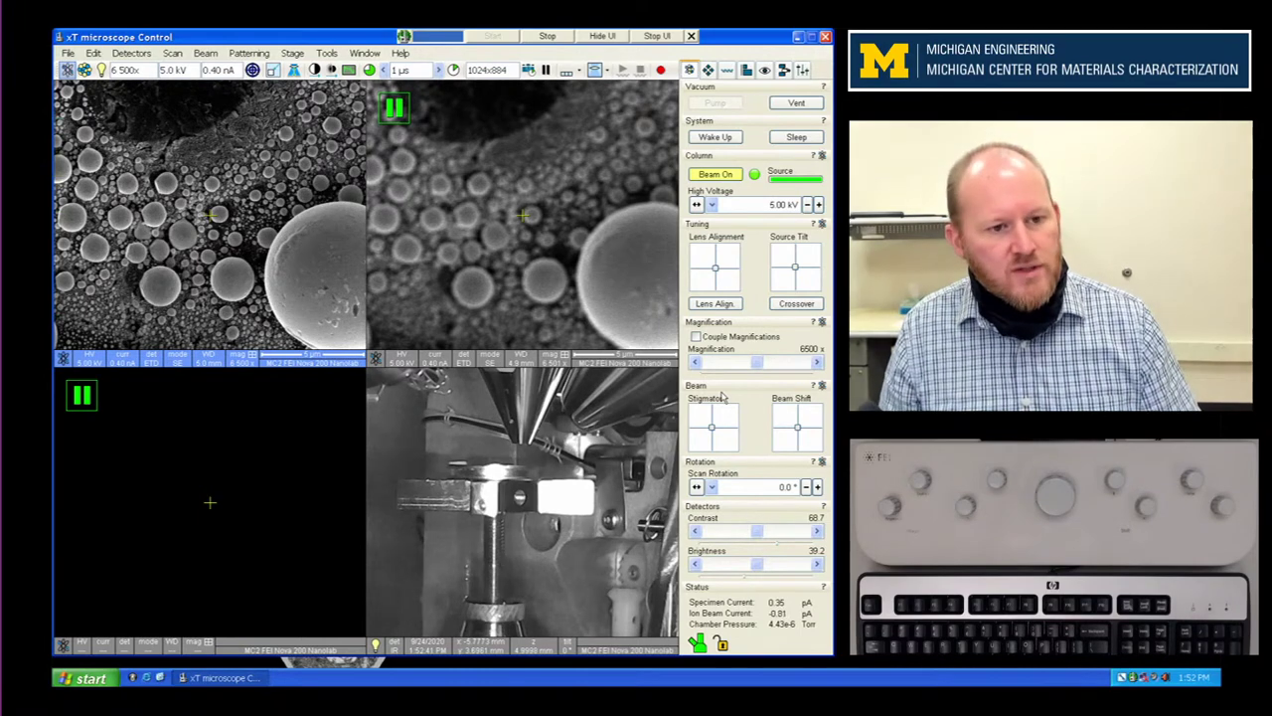
key("F5")
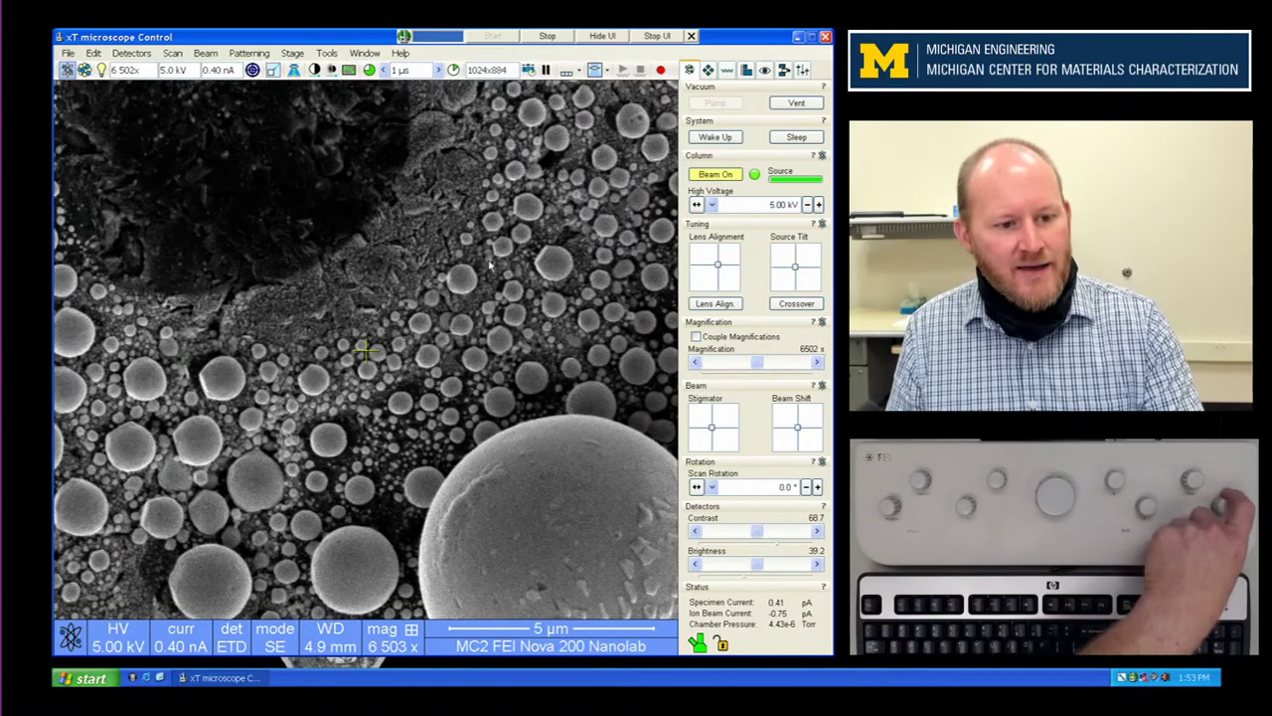
Step: Run Lens Align to centre the wobble, then reduce magnification to 3500x
left_click(709, 307)
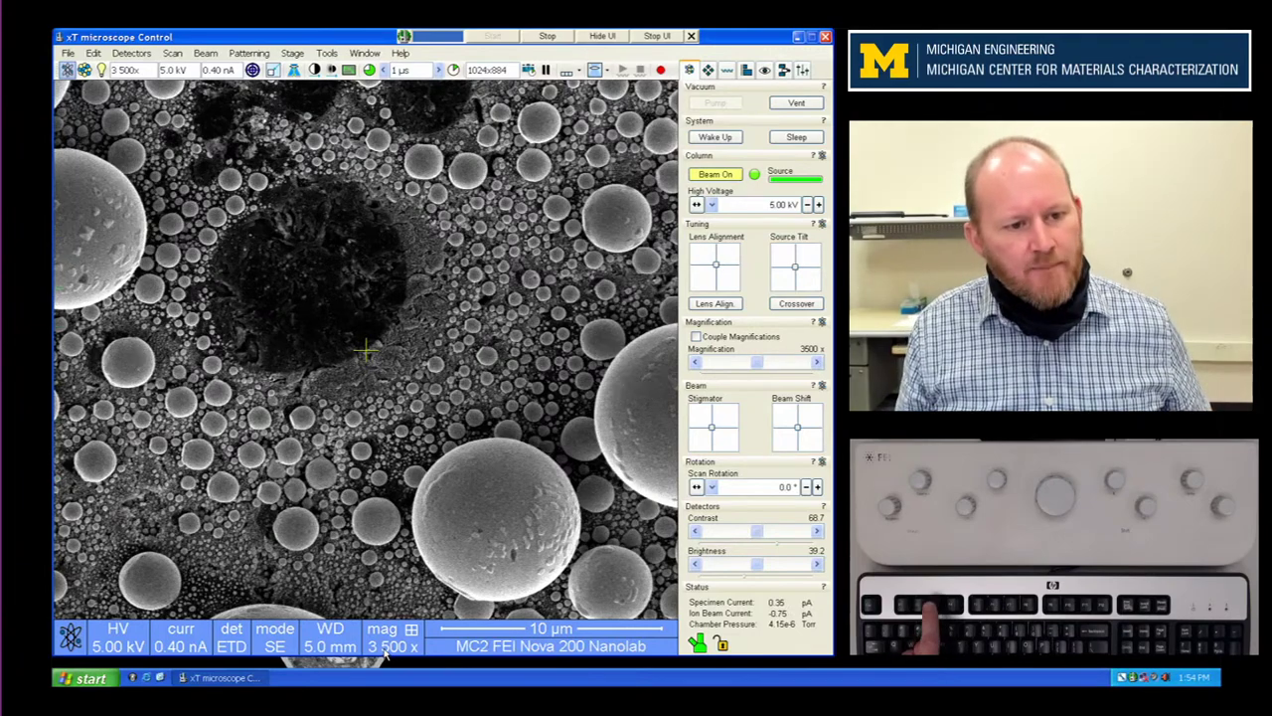
Step: Toggle the signal line-profile overlay and raise the dwell time to 3 µs
key("F3")
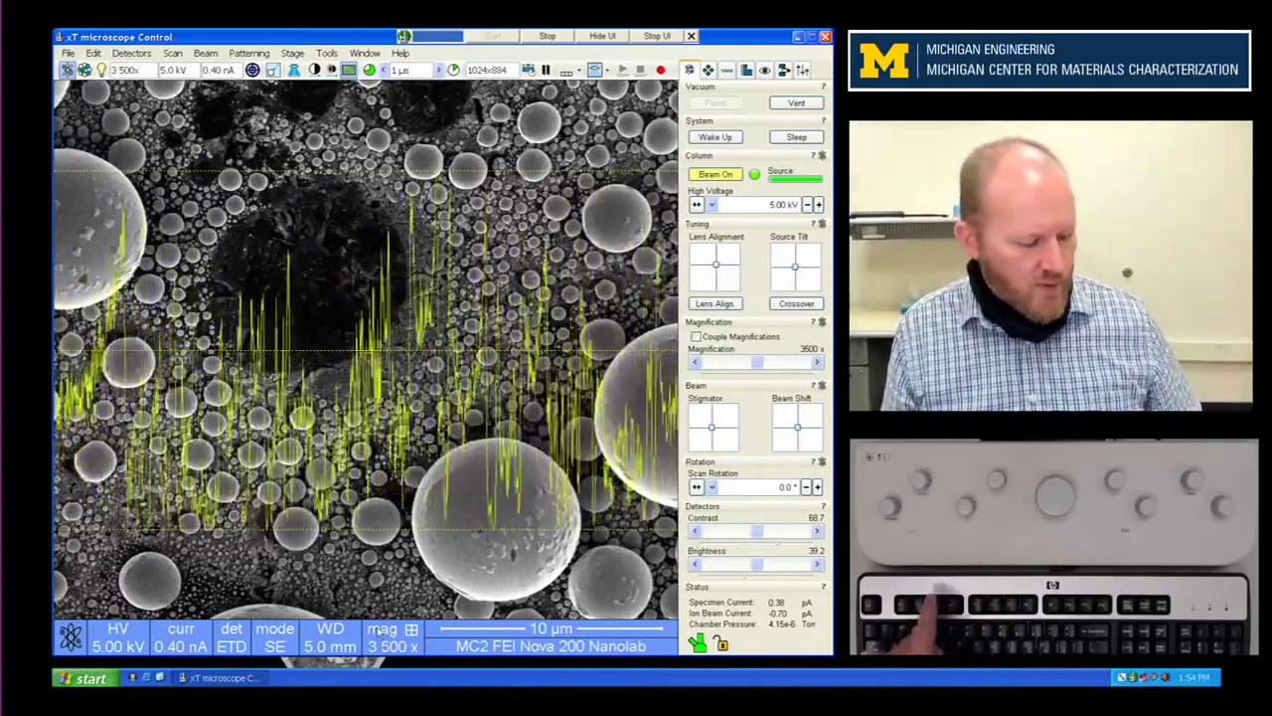
key("F3")
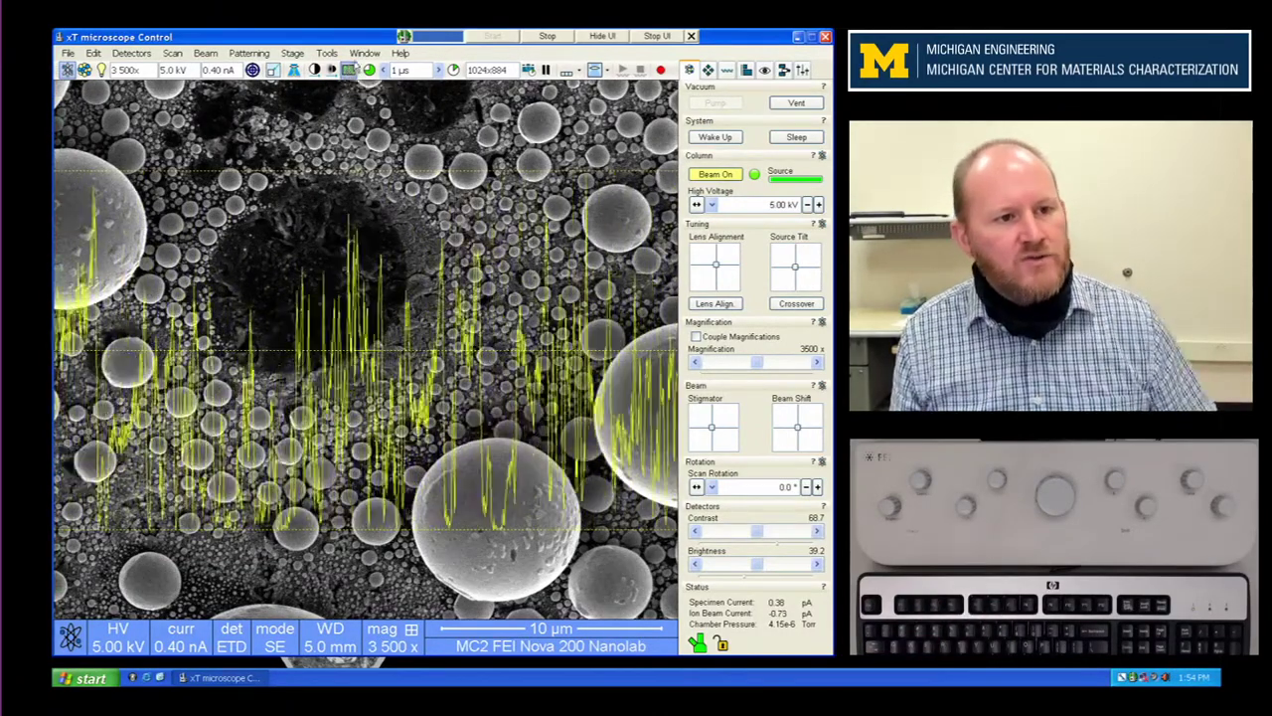
left_click(385, 71)
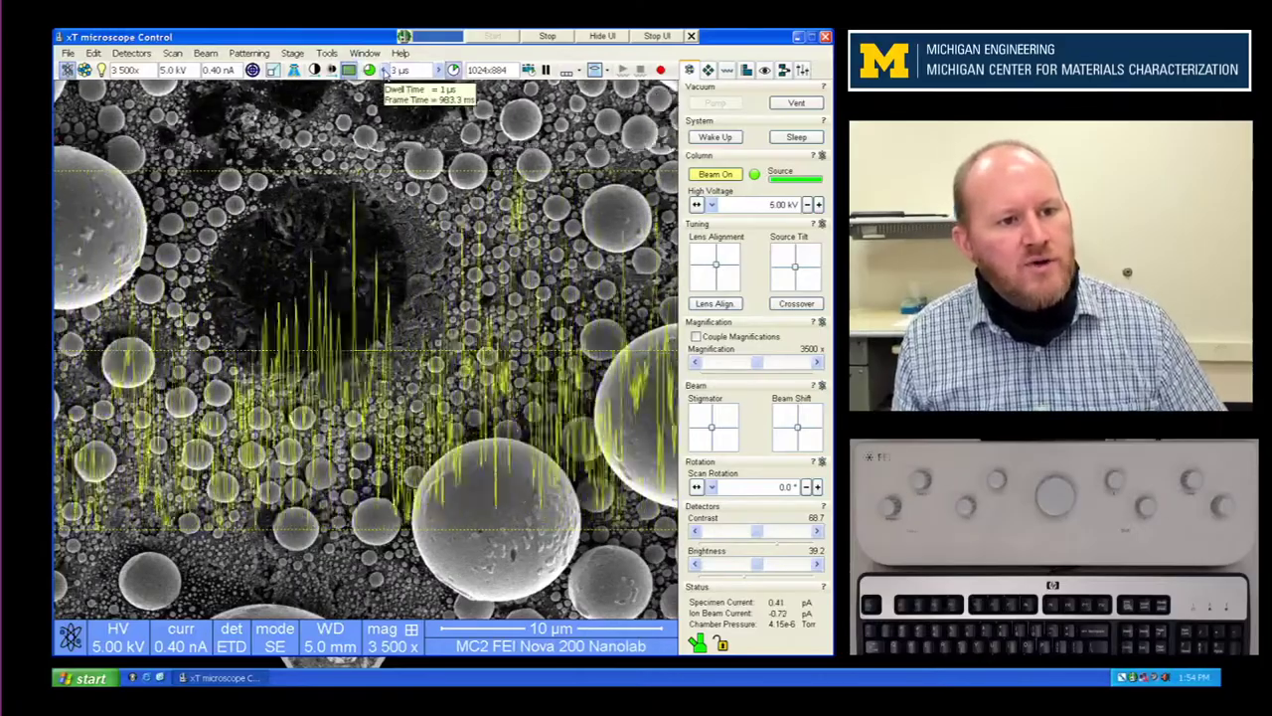
Step: Raise the dwell time further and set contrast 66.4, brightness 42.0 against the line profile
left_click(385, 71)
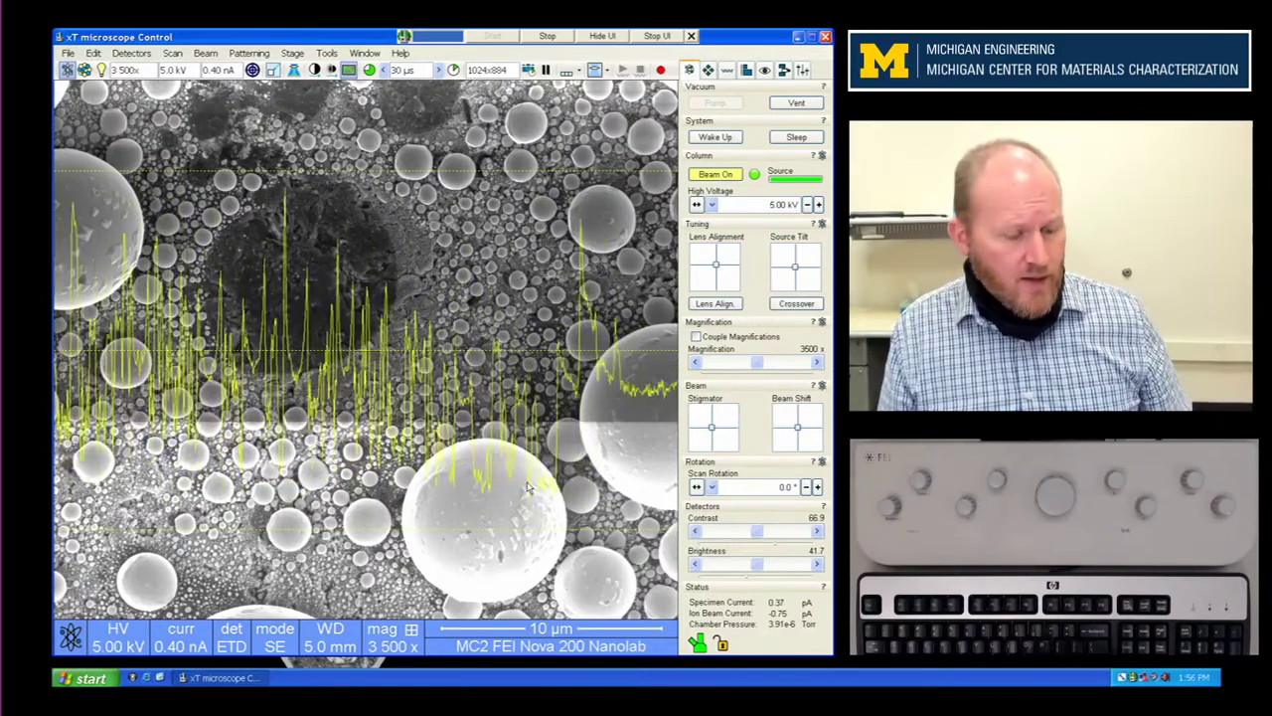
key("F3")
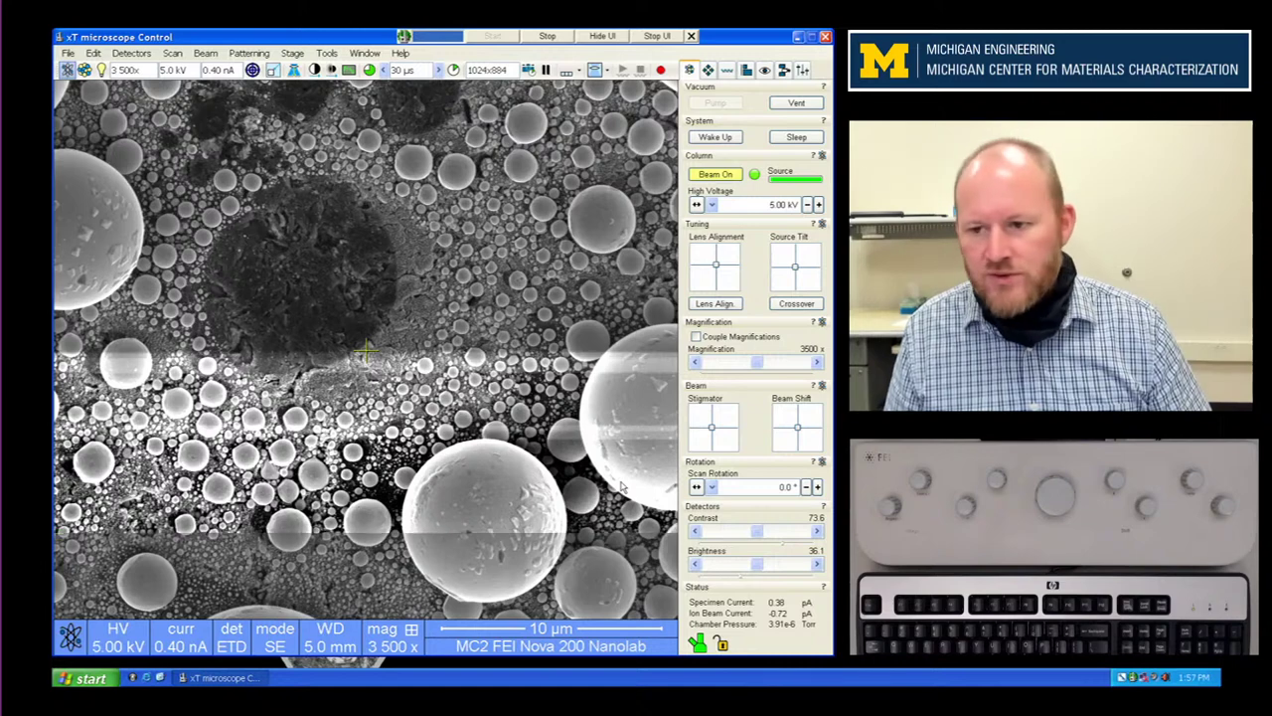
key("F3")
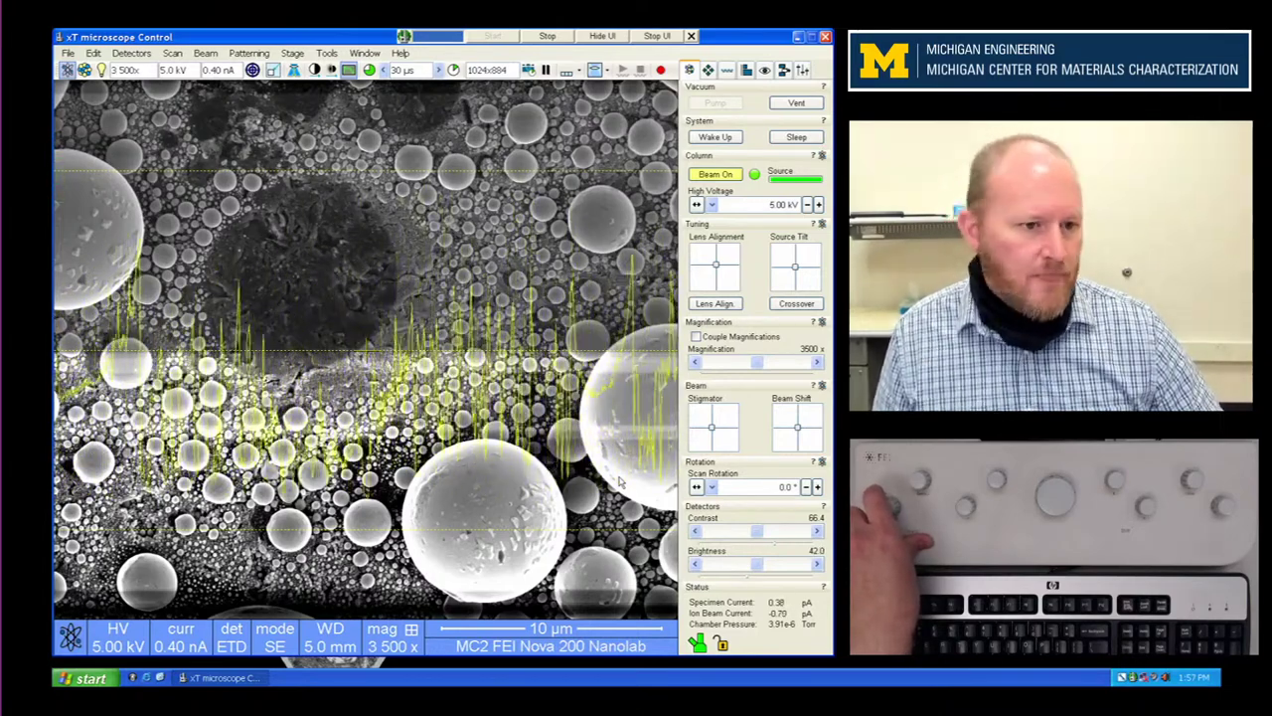
key("F3")
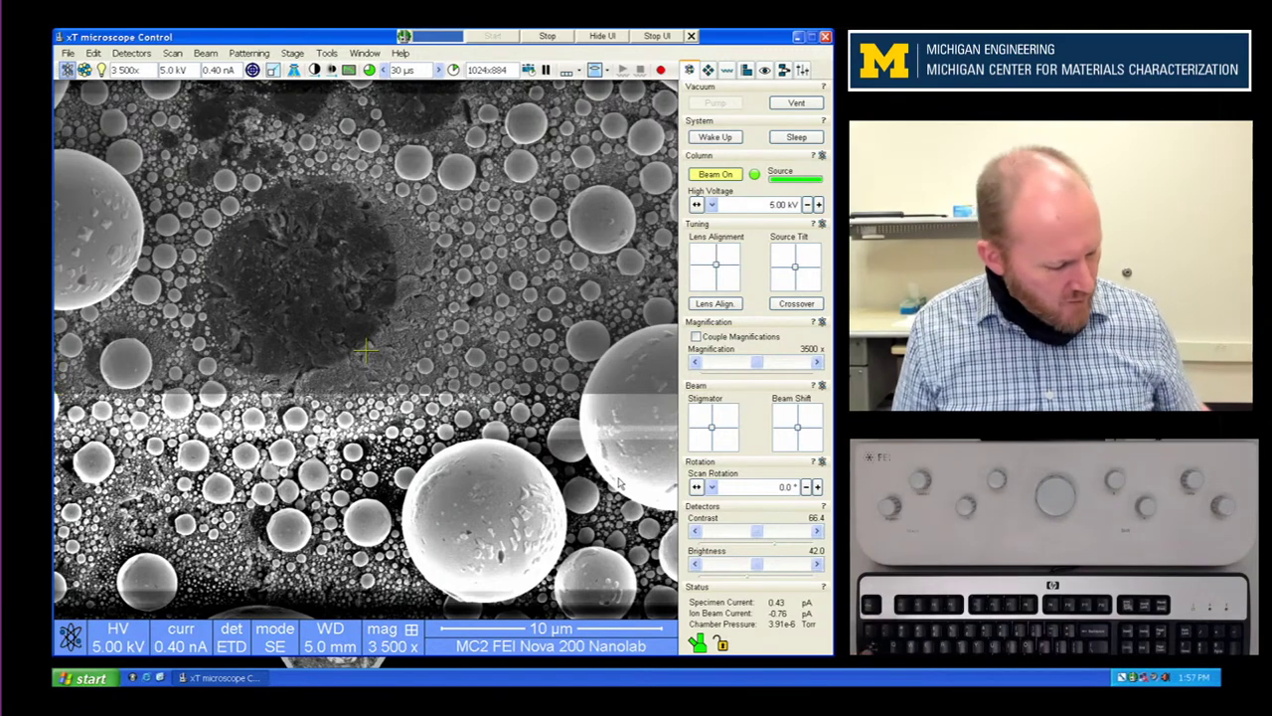
key("super")
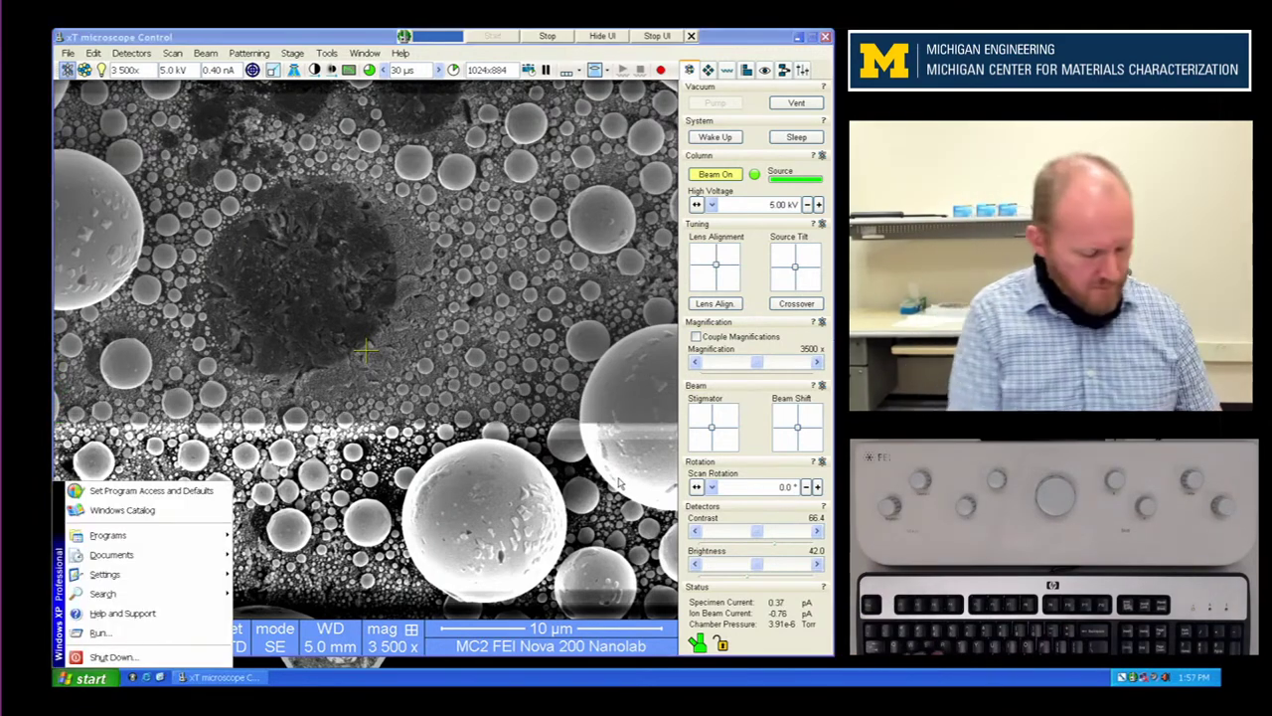
key("p")
key("a")
key("Return")
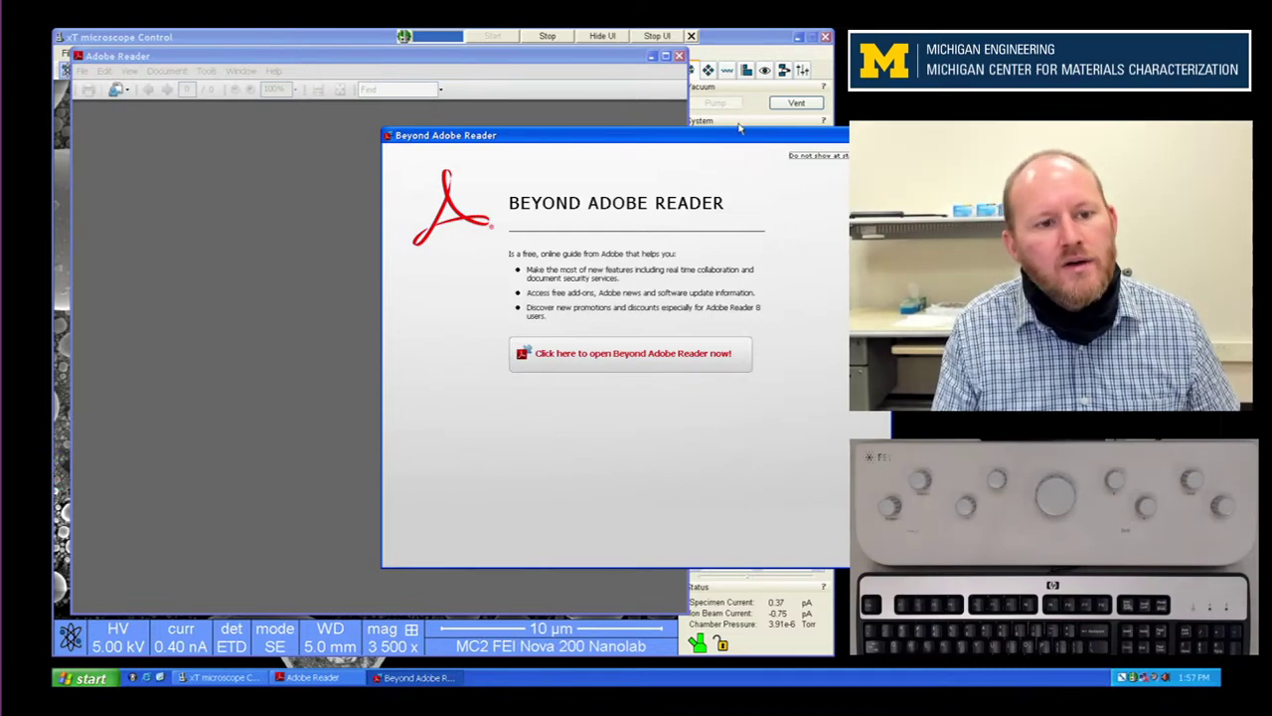
left_click_drag(739, 139, 721, 129)
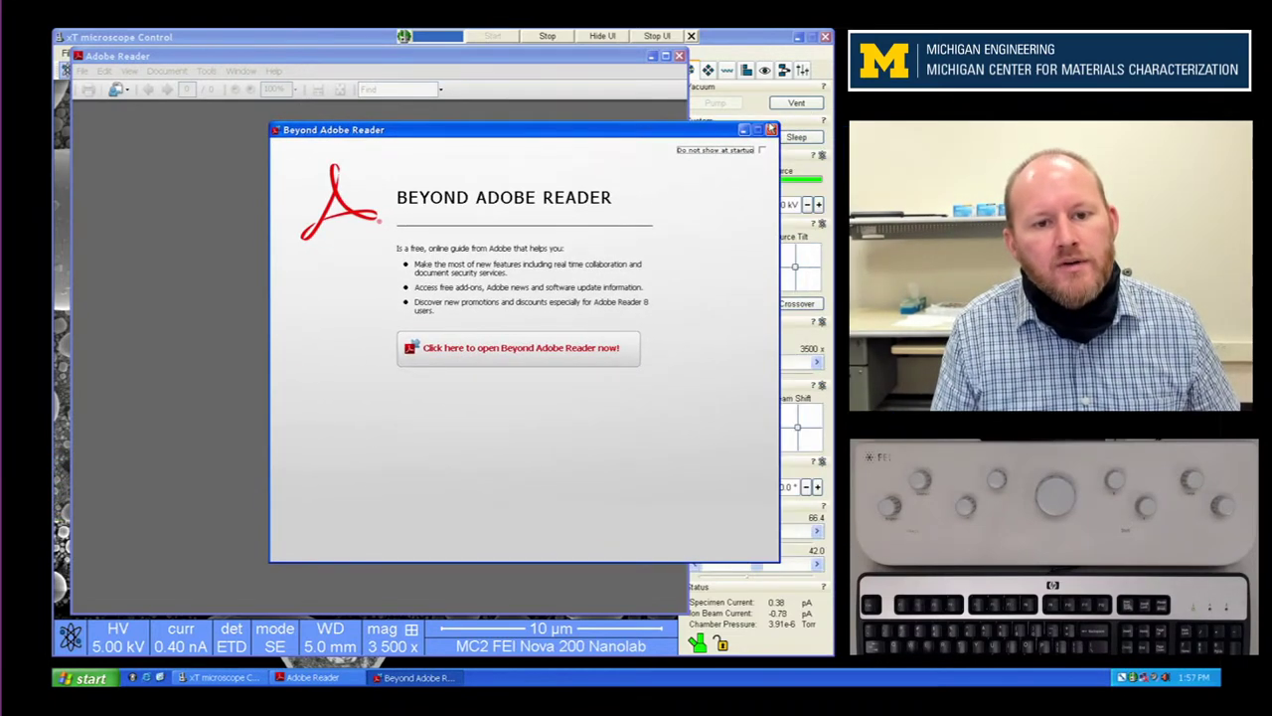
left_click(771, 129)
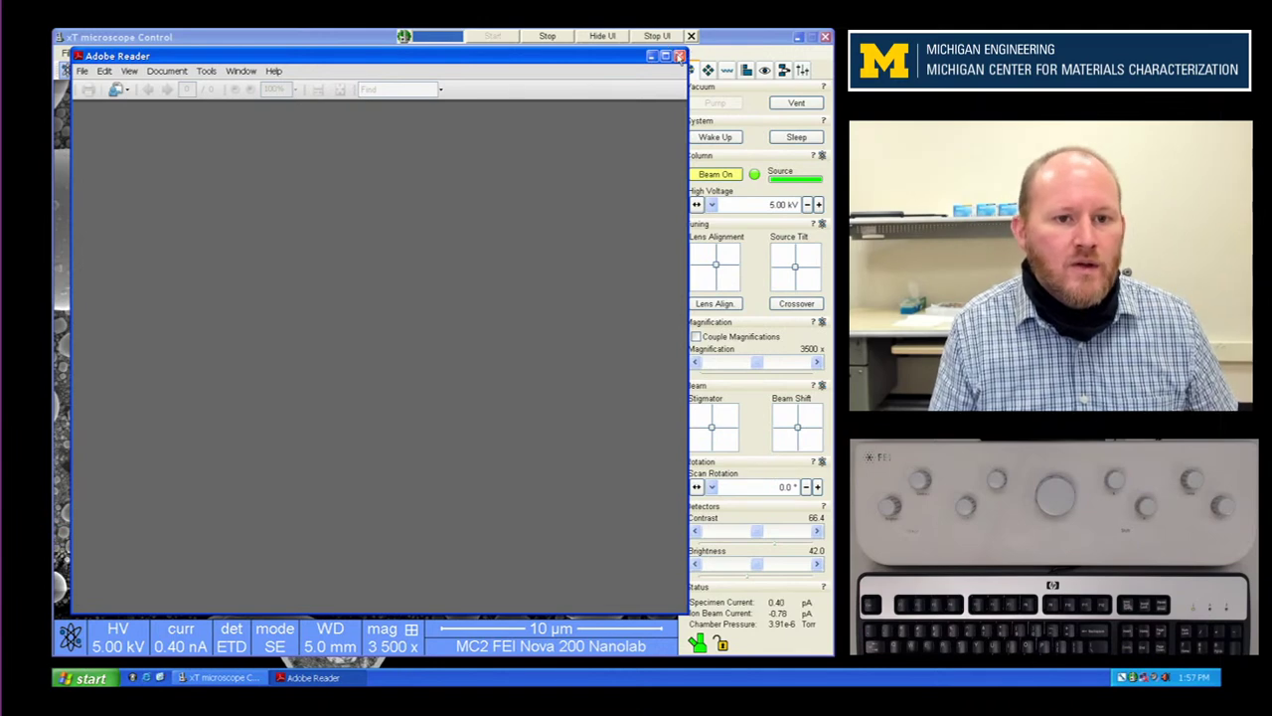
left_click(679, 56)
left_click(402, 52)
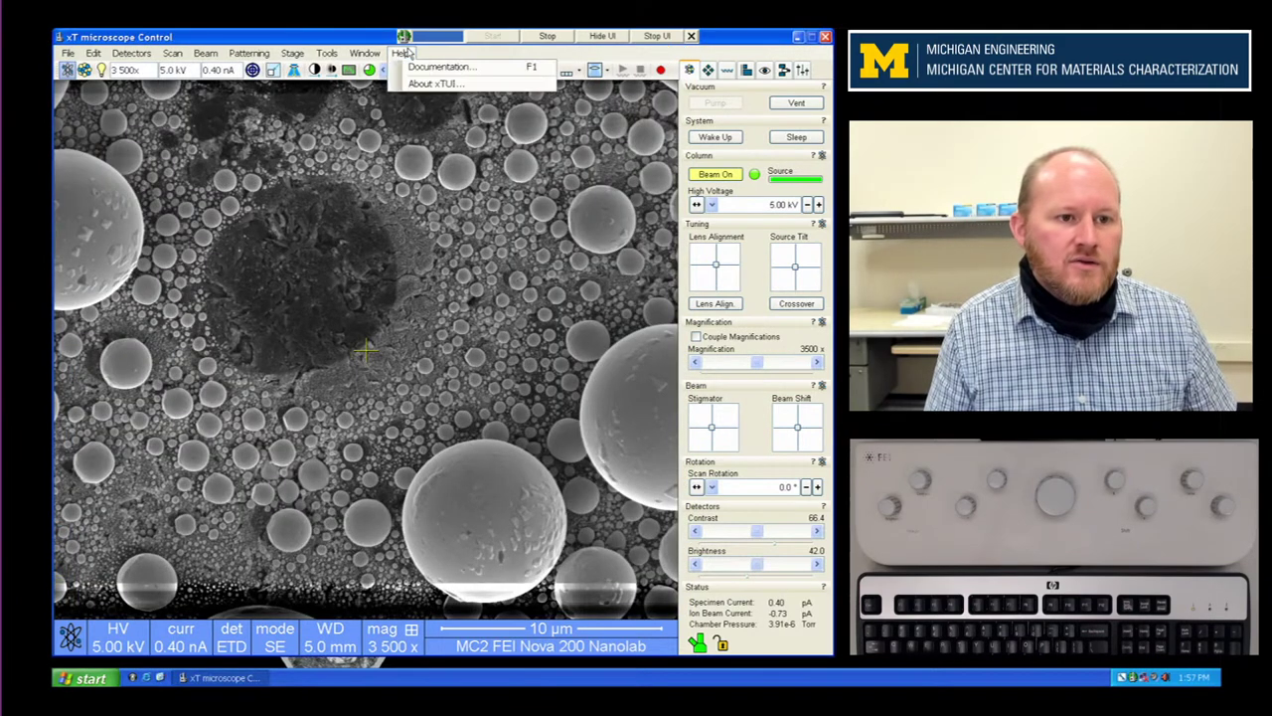
left_click(362, 53)
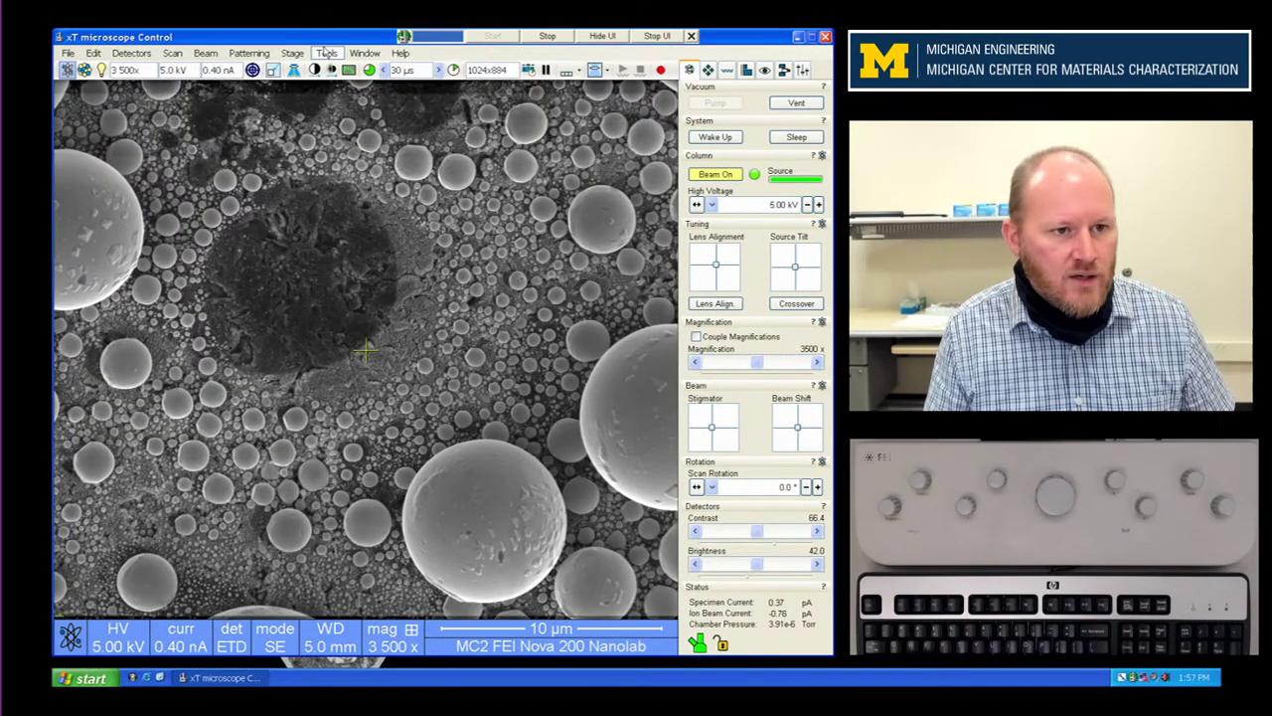
left_click(327, 54)
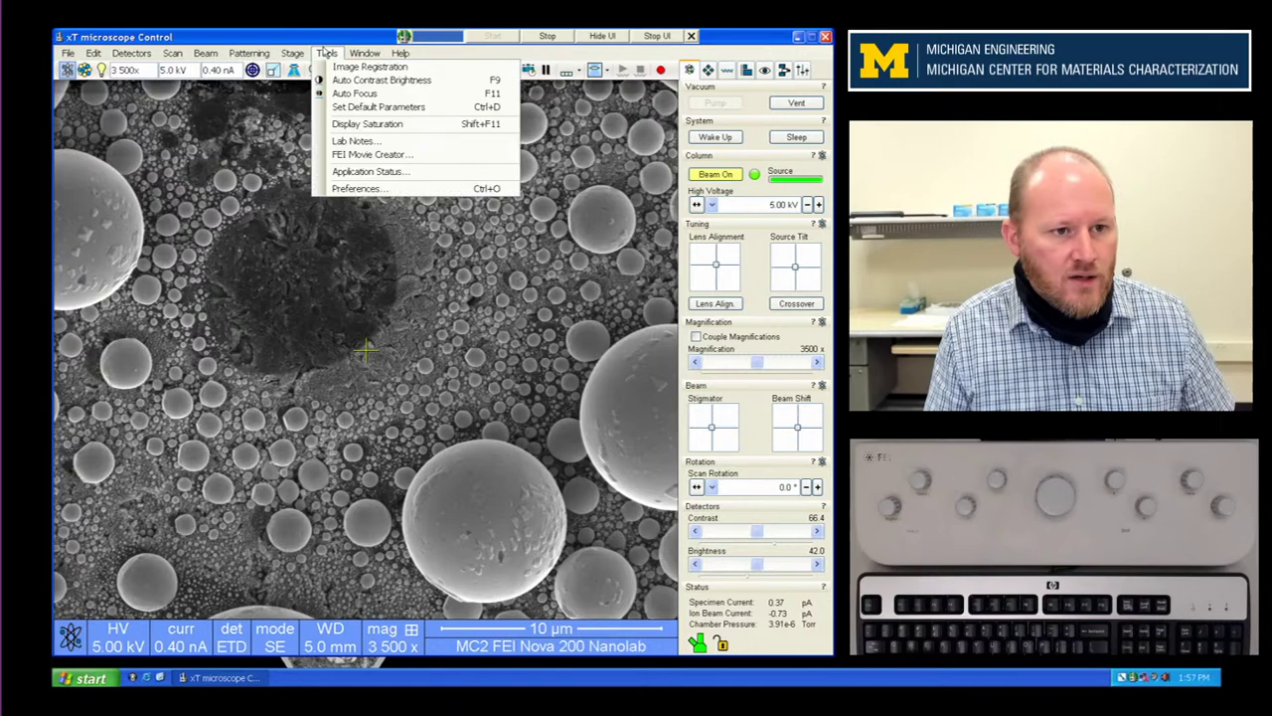
left_click(366, 155)
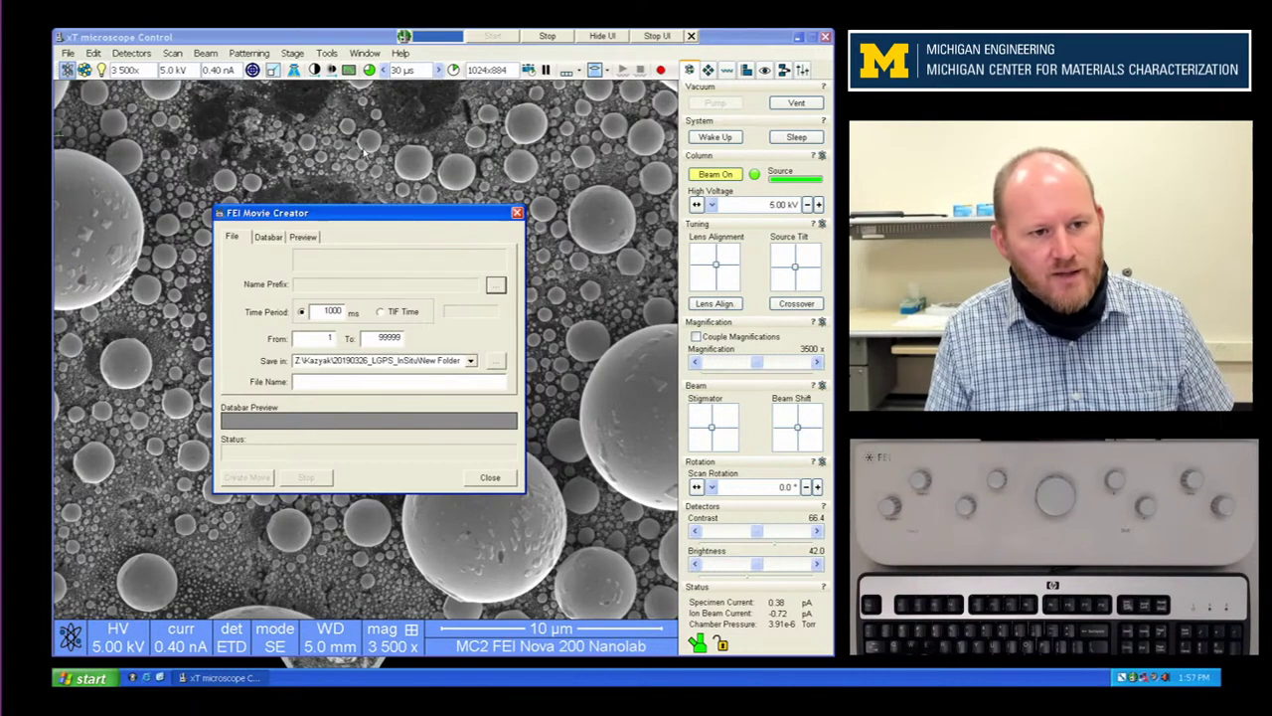
left_click(518, 212)
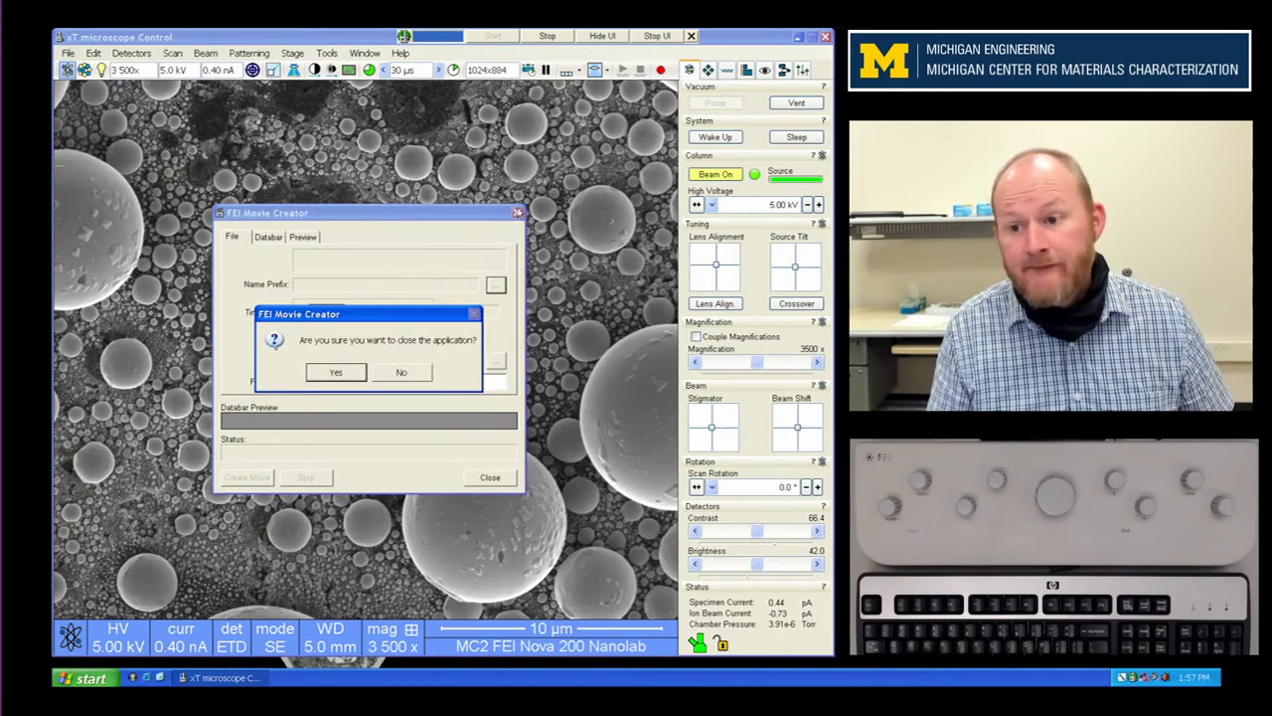
left_click(336, 374)
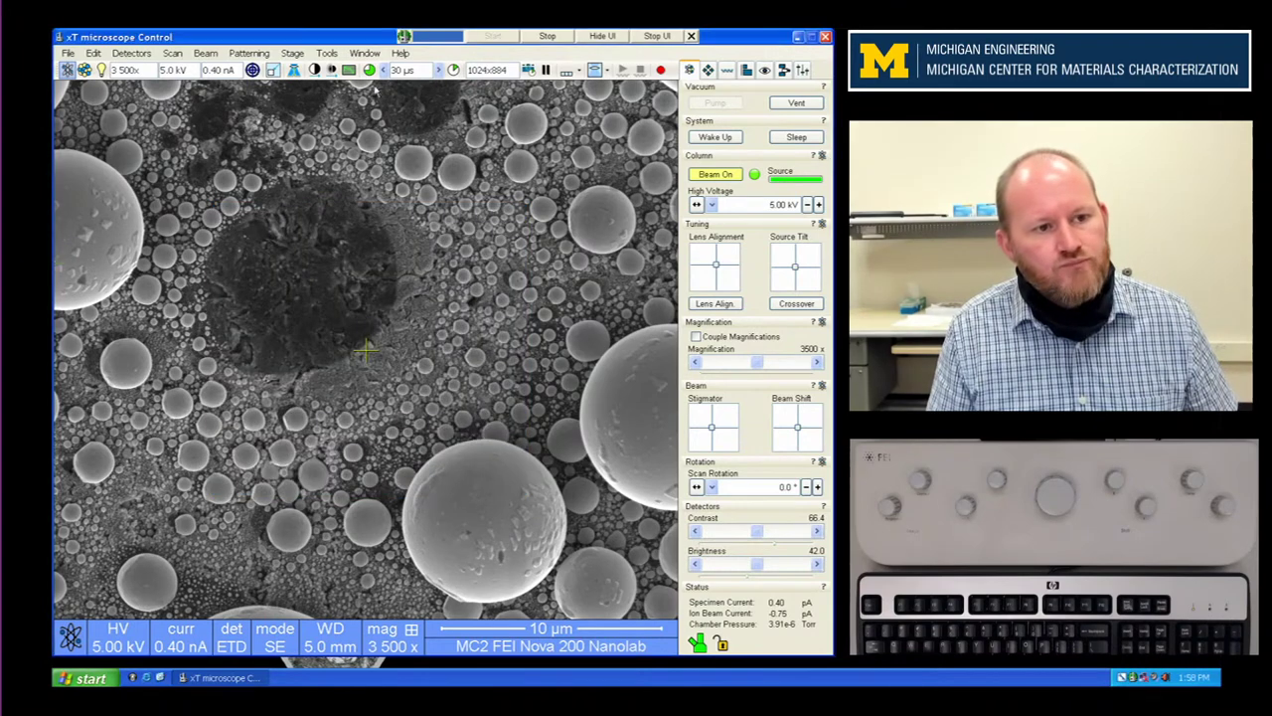
Step: Open Lab Notes from the Tools menu and dismiss the missing-path error
left_click(327, 53)
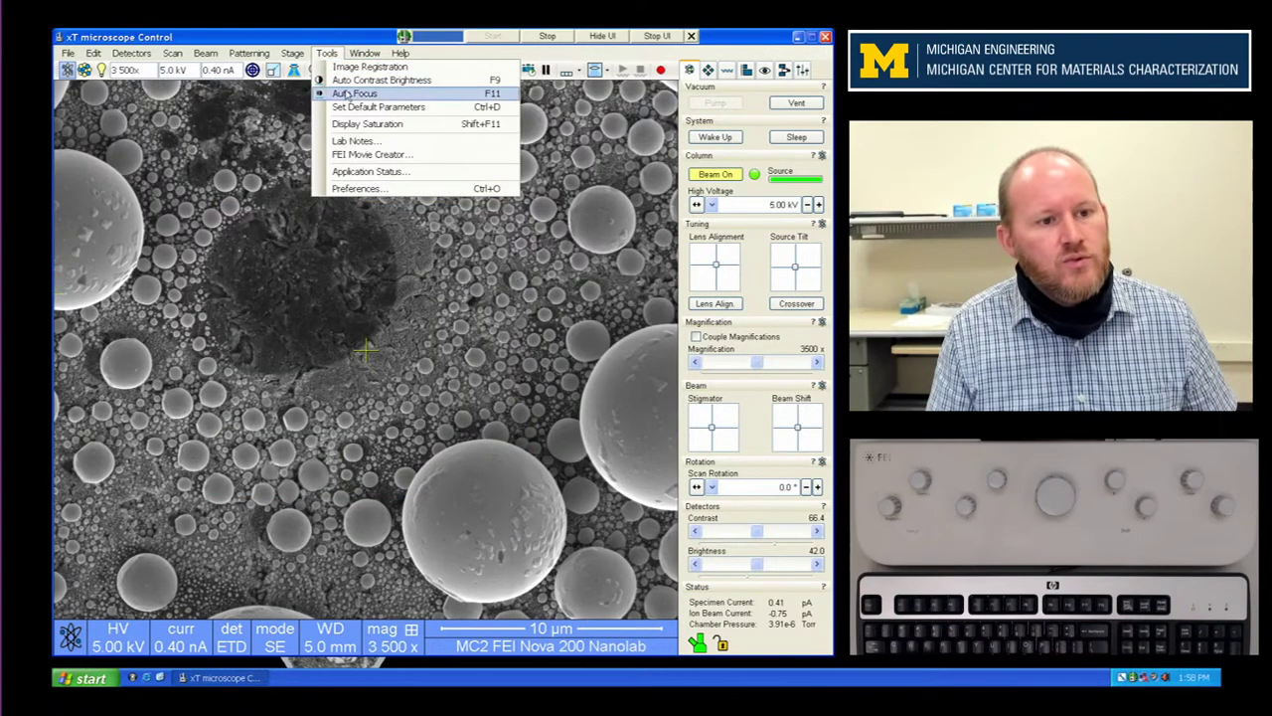
left_click(375, 148)
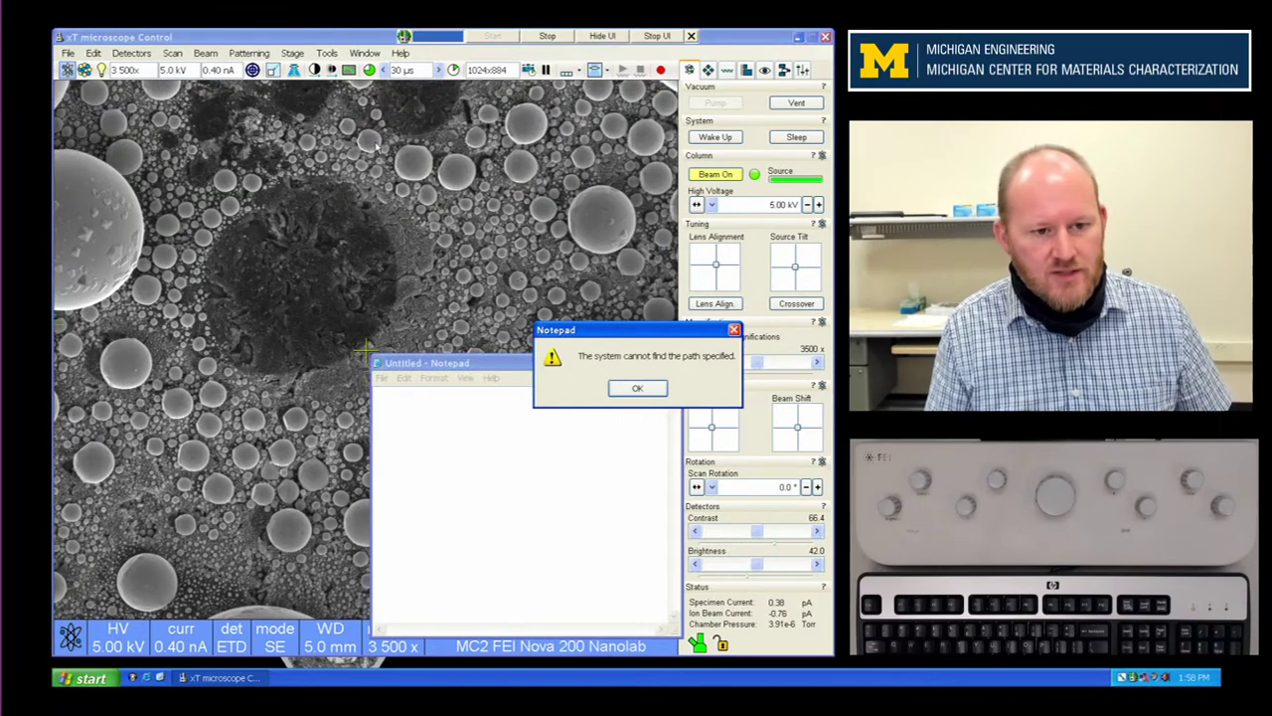
left_click(639, 390)
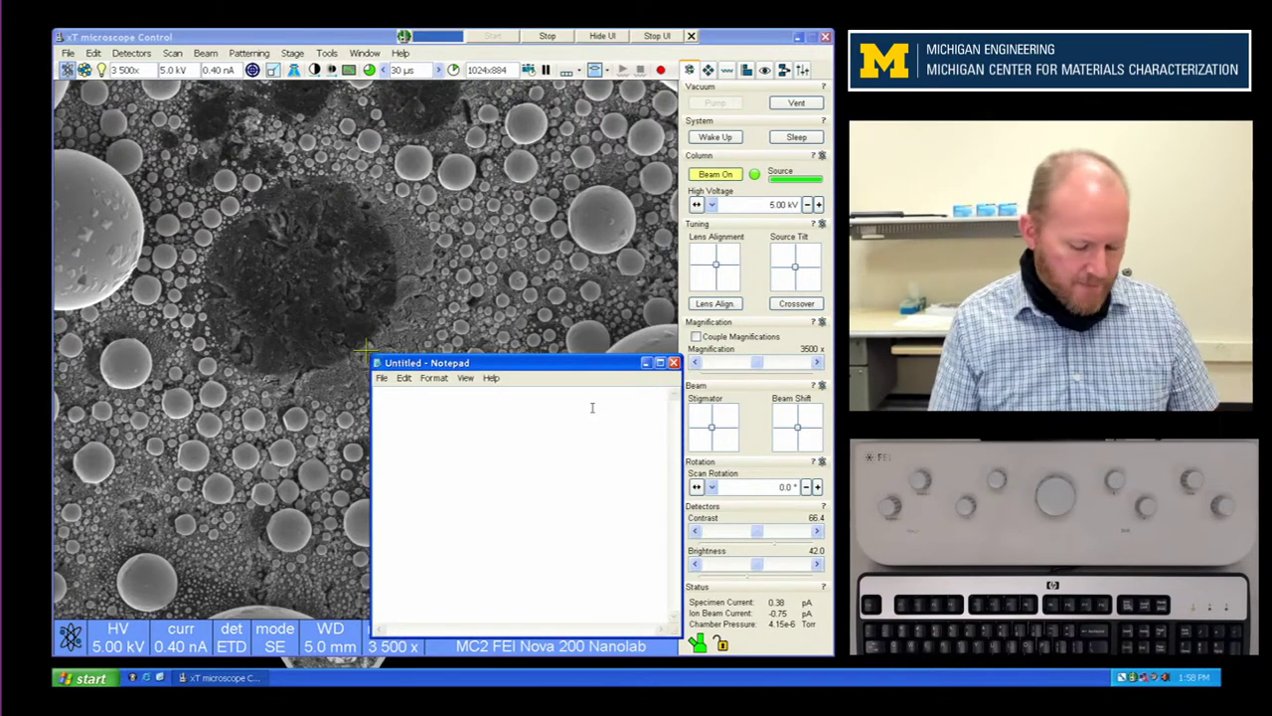
Step: Set the Notepad font size to 16 and move the notes window higher
left_click(434, 379)
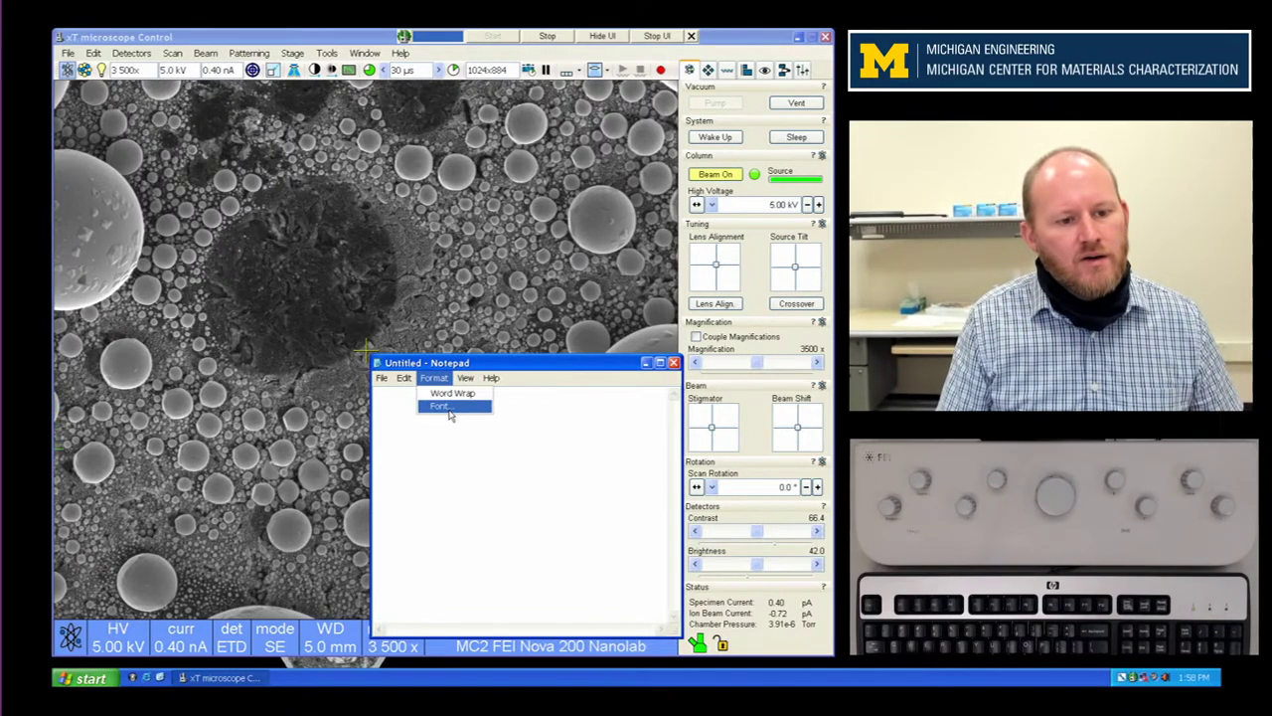
left_click(448, 408)
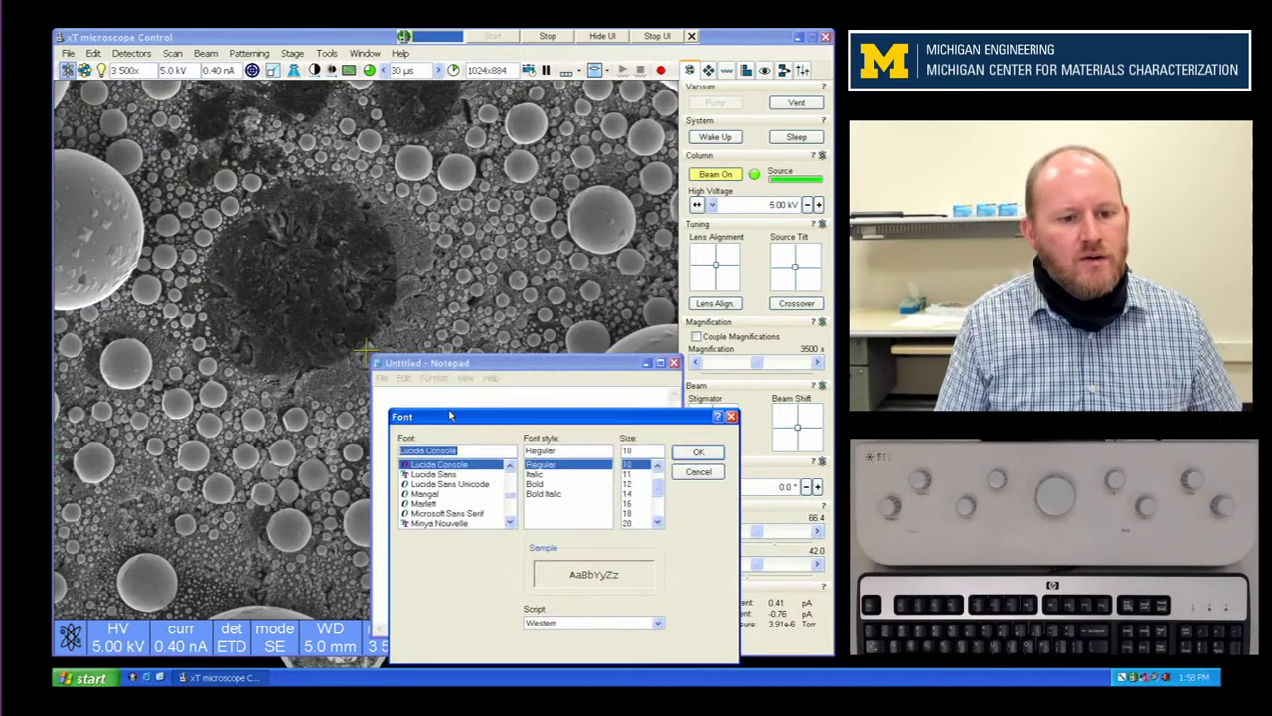
left_click(628, 504)
left_click(696, 453)
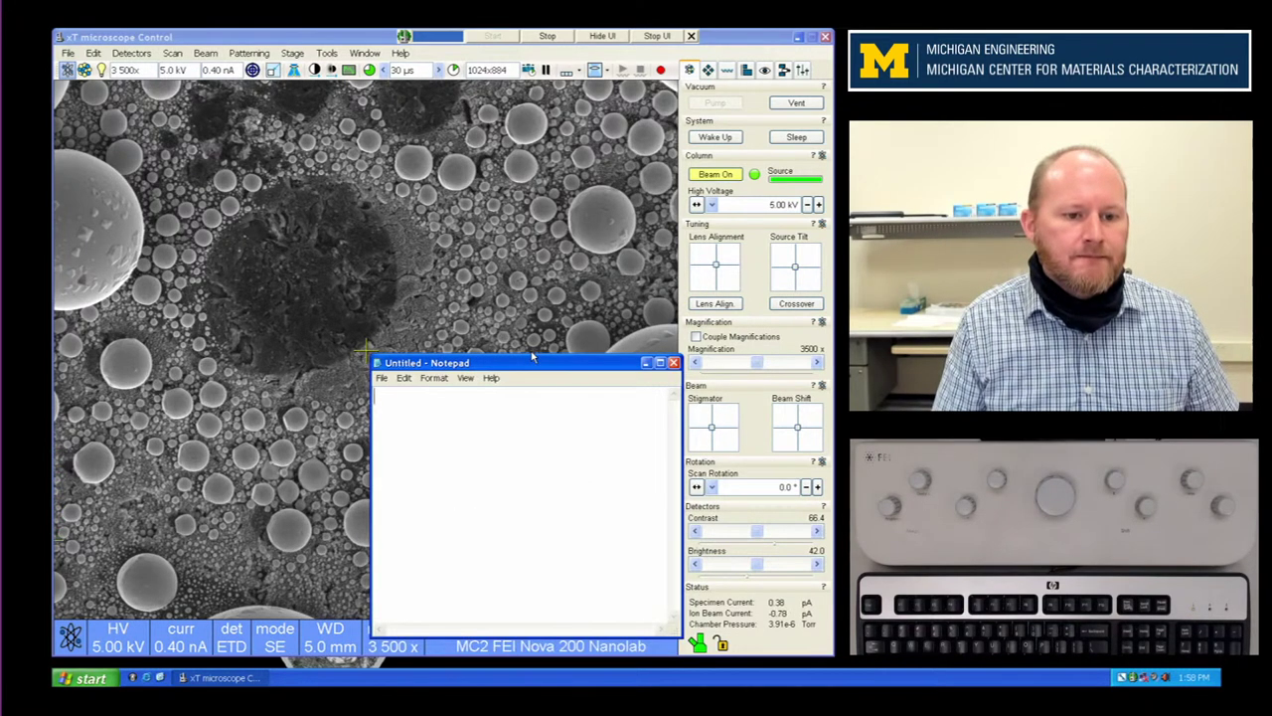
left_click_drag(531, 356, 527, 181)
Step: Type log lines 1–4: FOM login, vented, gloves on, sample height checked with "elephant gauge"
type("1.")
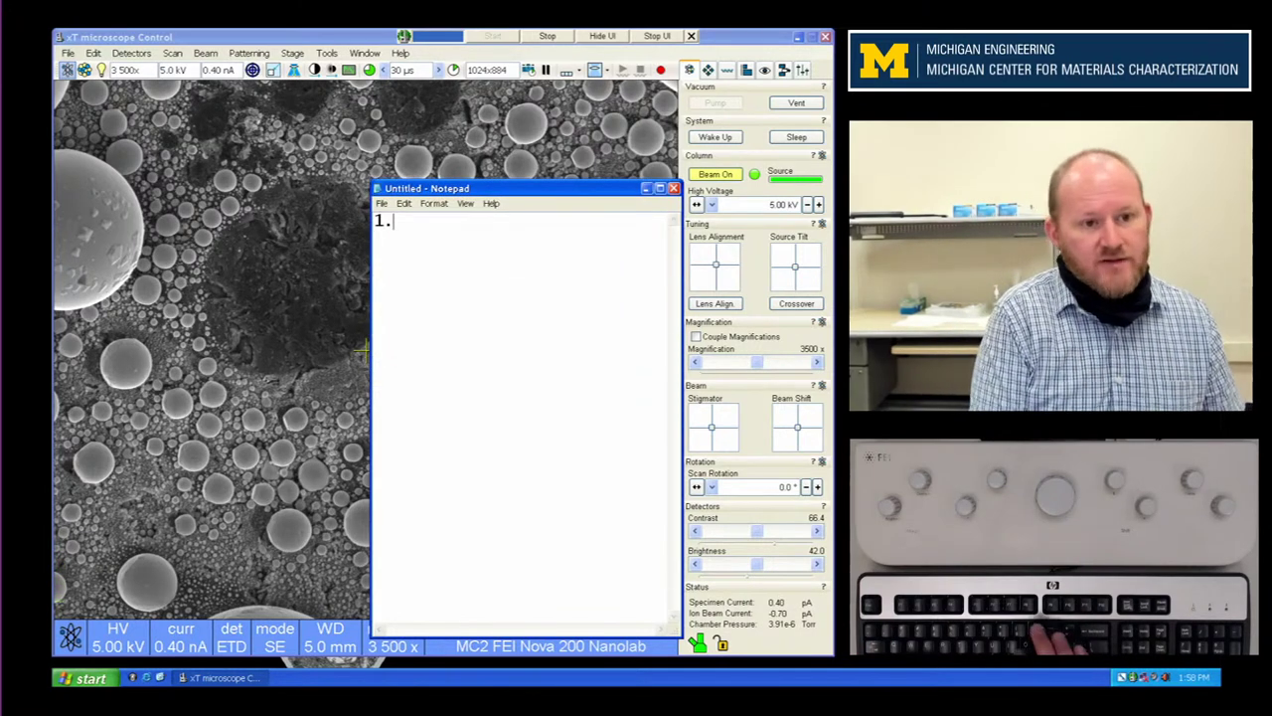
type(" Logged in to FOM")
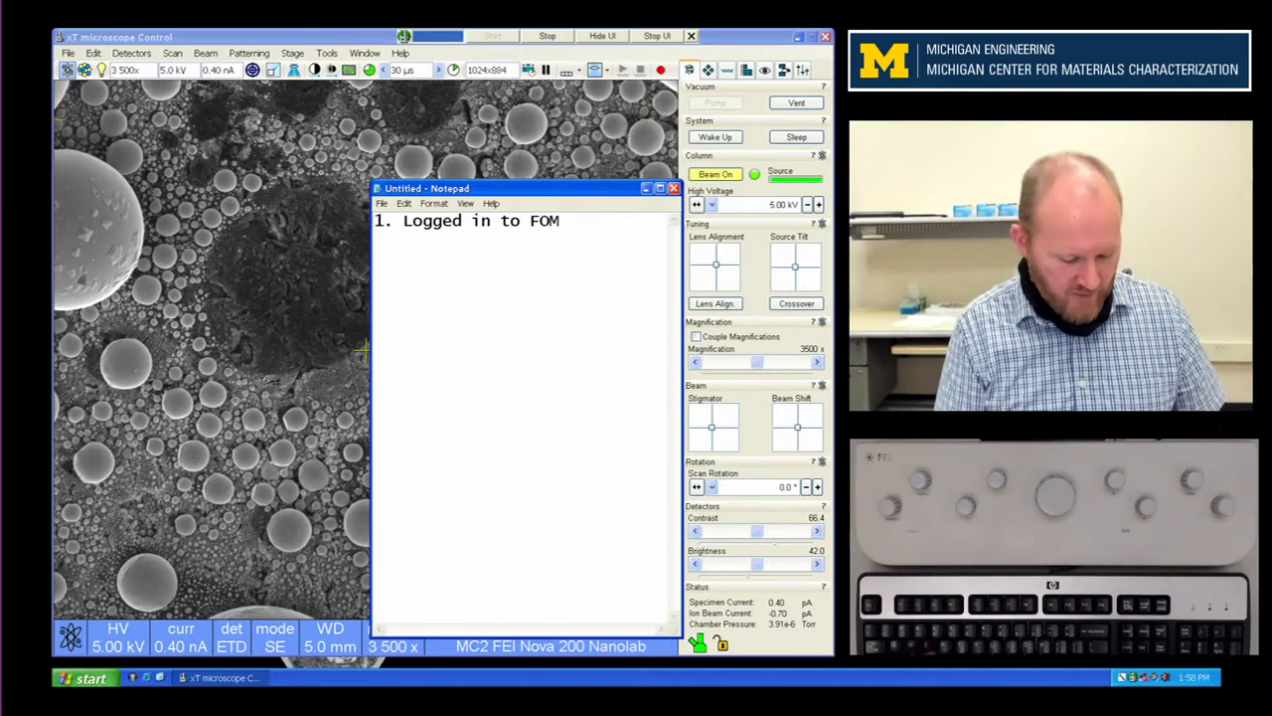
key("Return")
type("2. ")
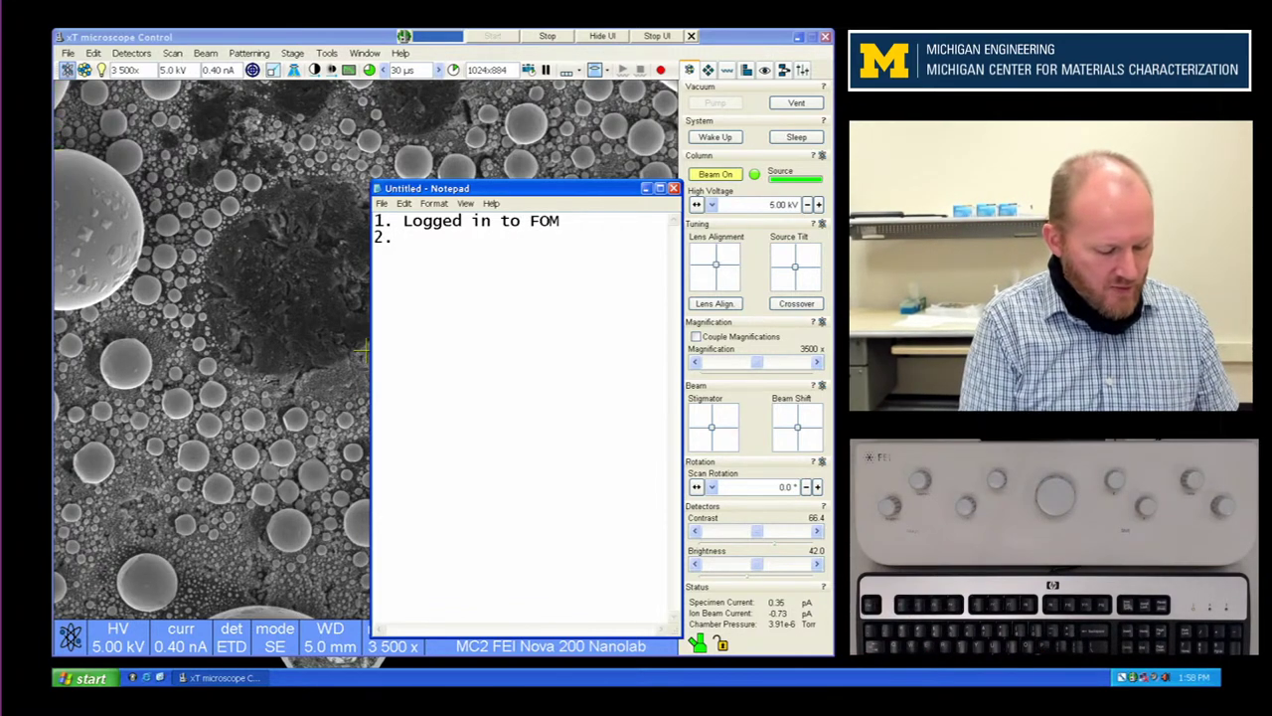
type("Vented the microscope ")
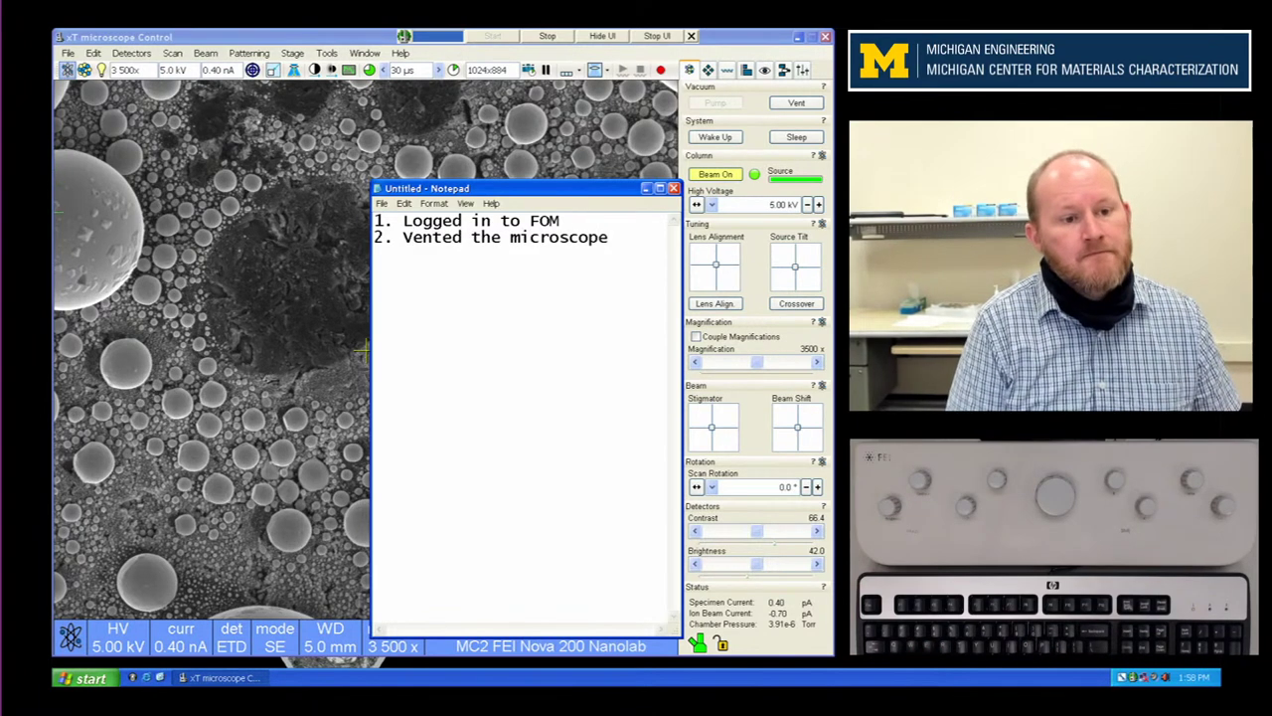
type("3. put")
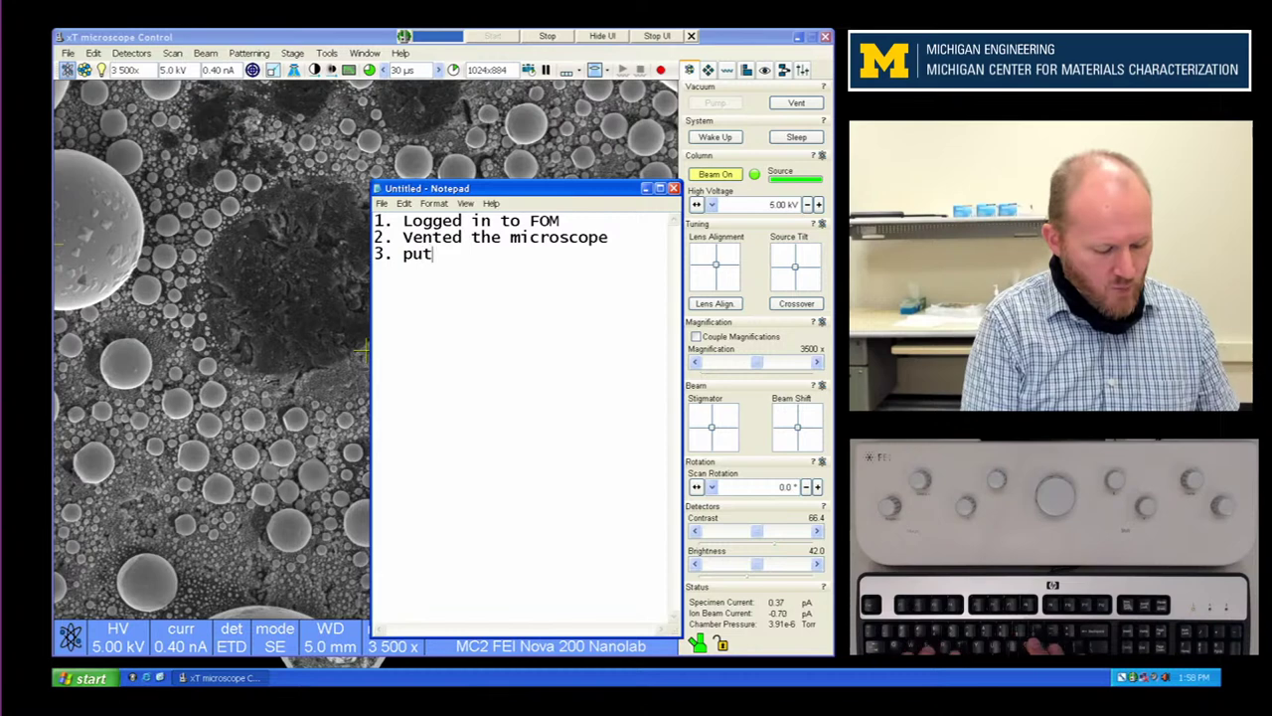
type(" on gloves")
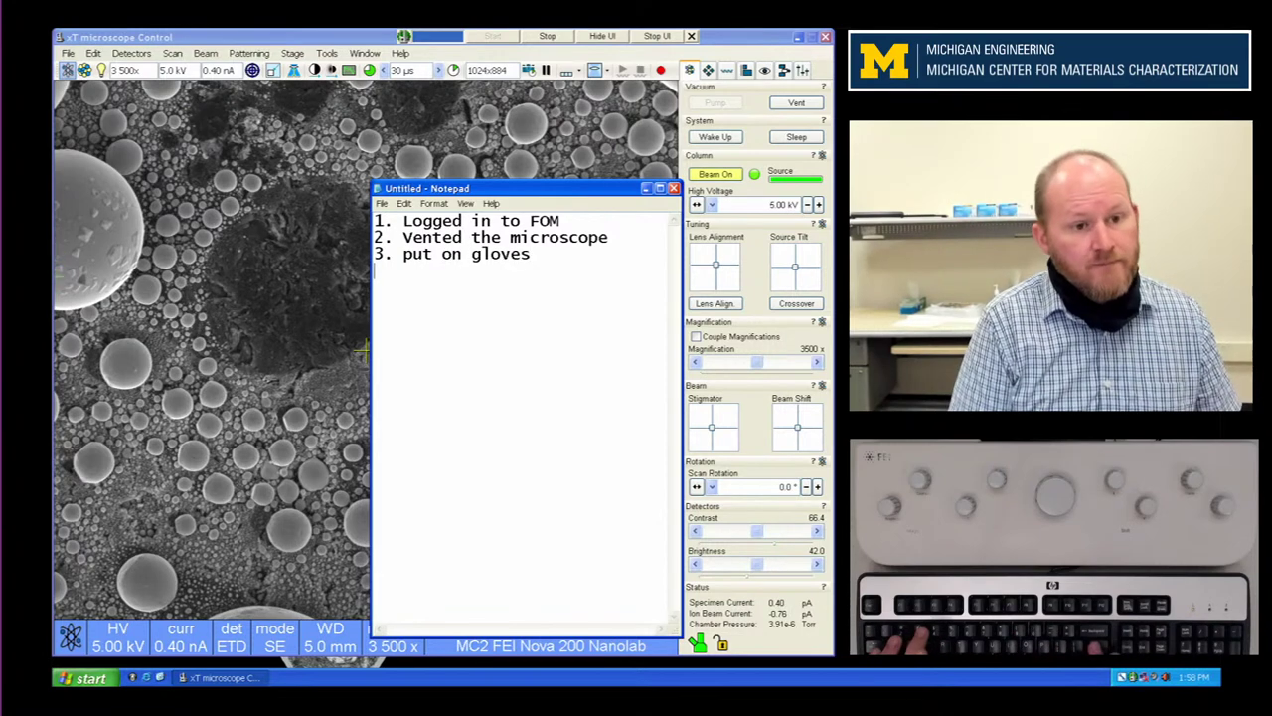
key("Return")
type("4. ")
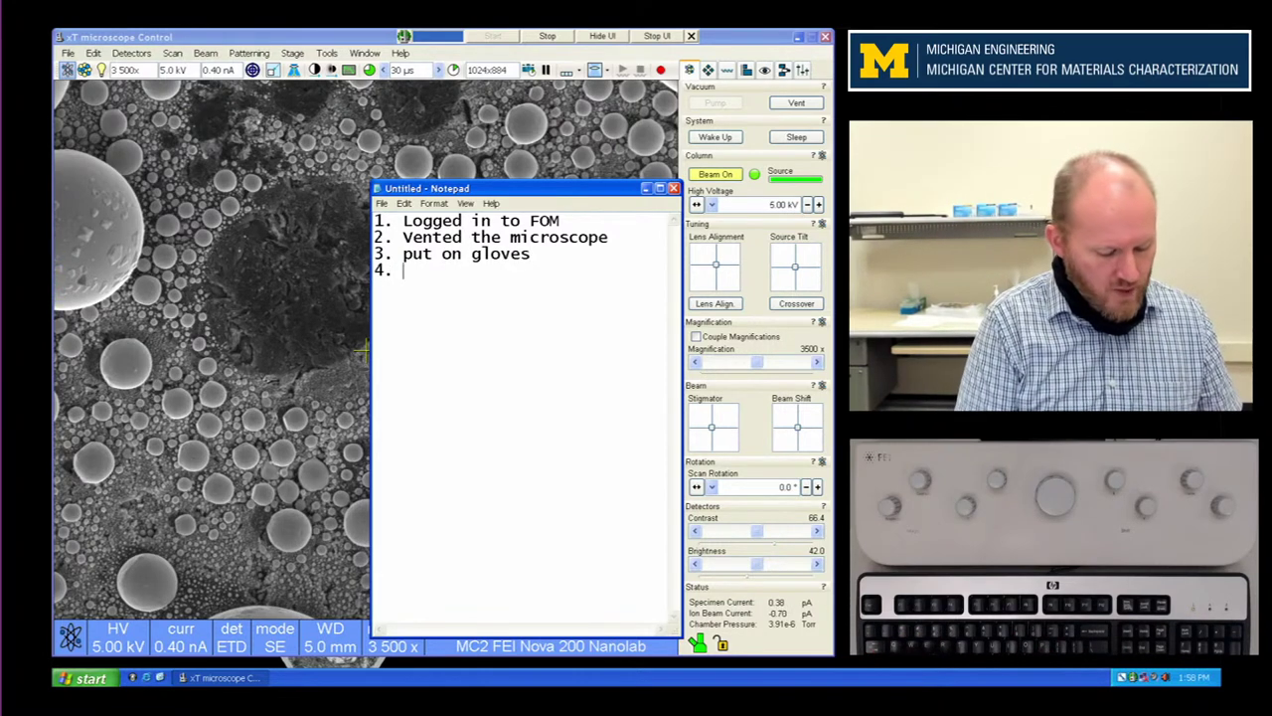
type("loaded our ")
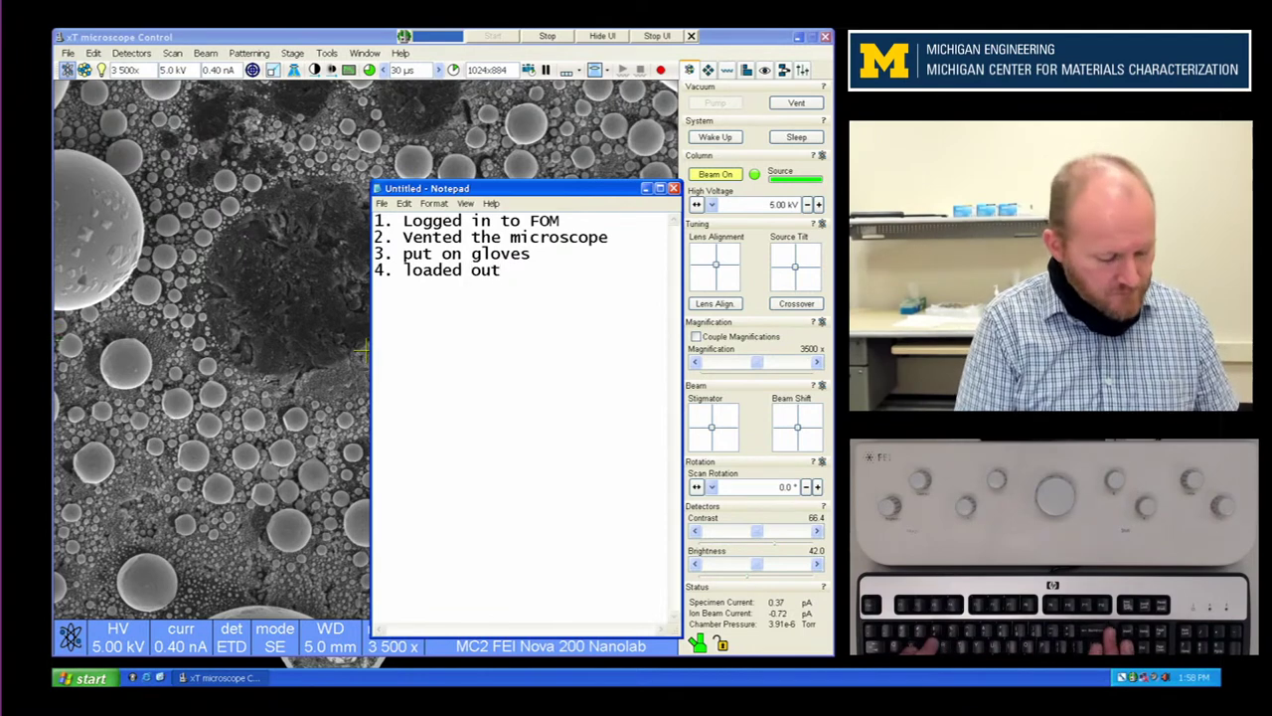
type("sample a")
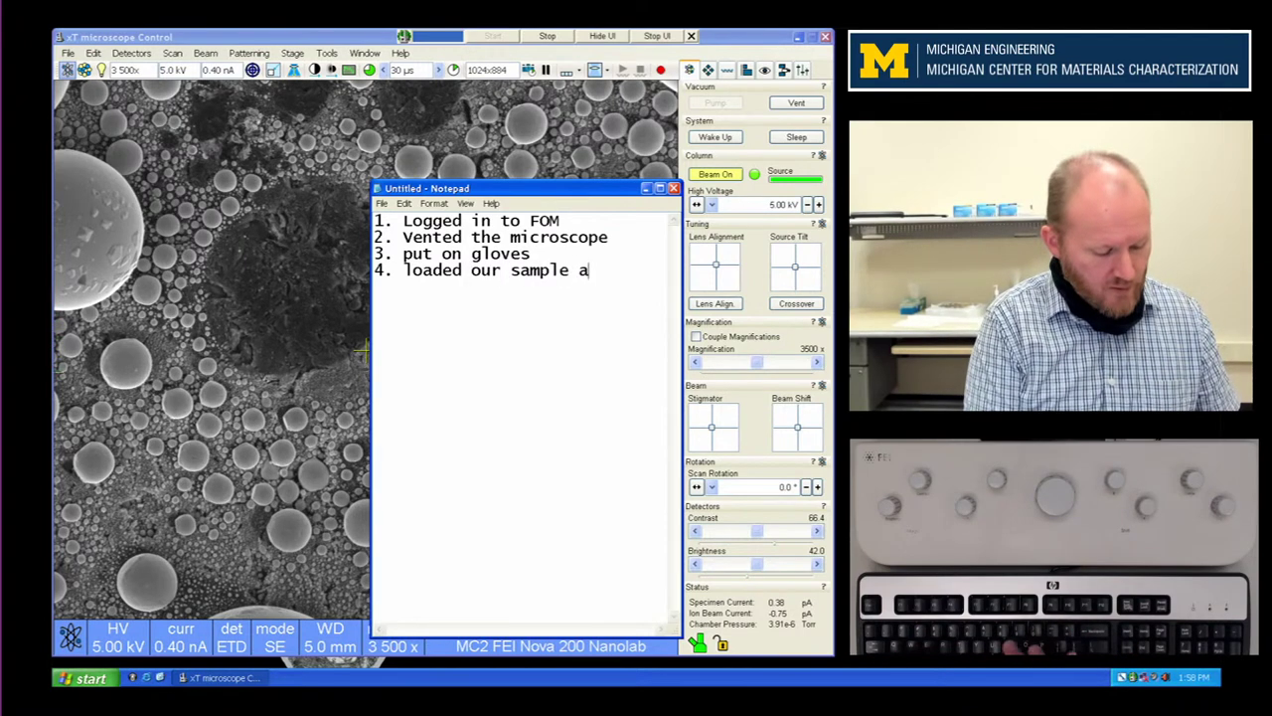
type("nd checked height")
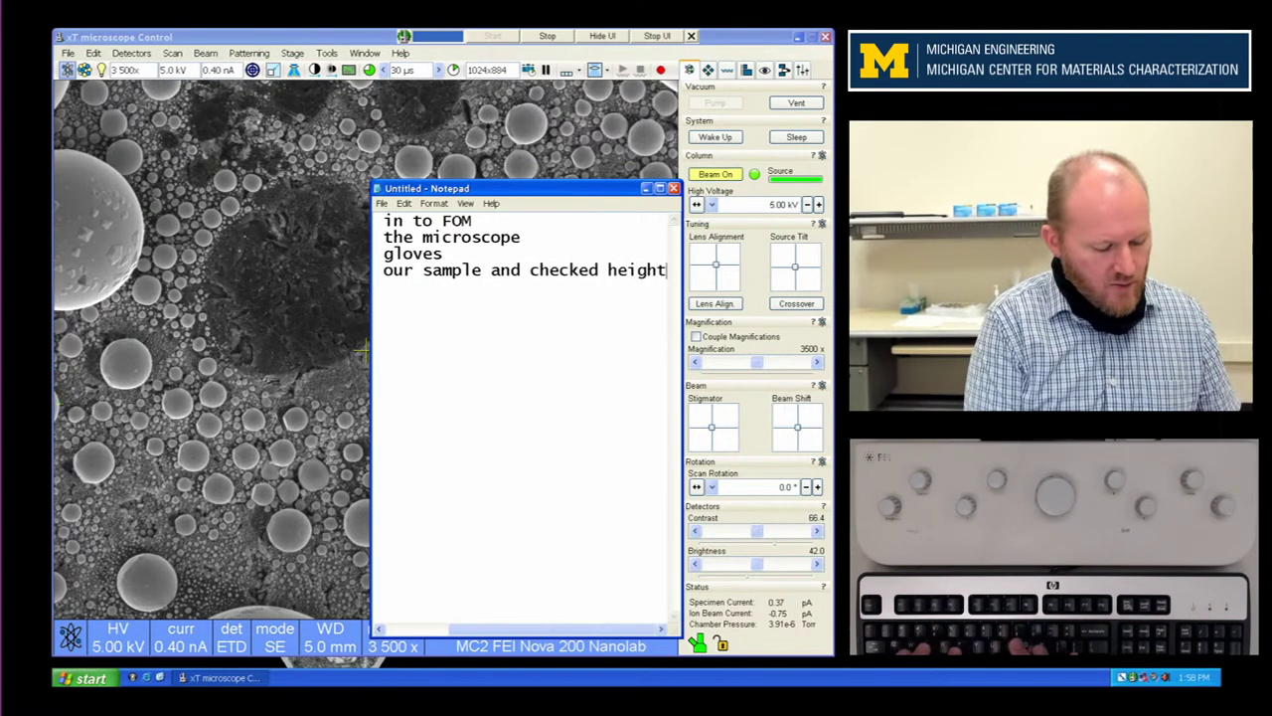
type(" with the \"el")
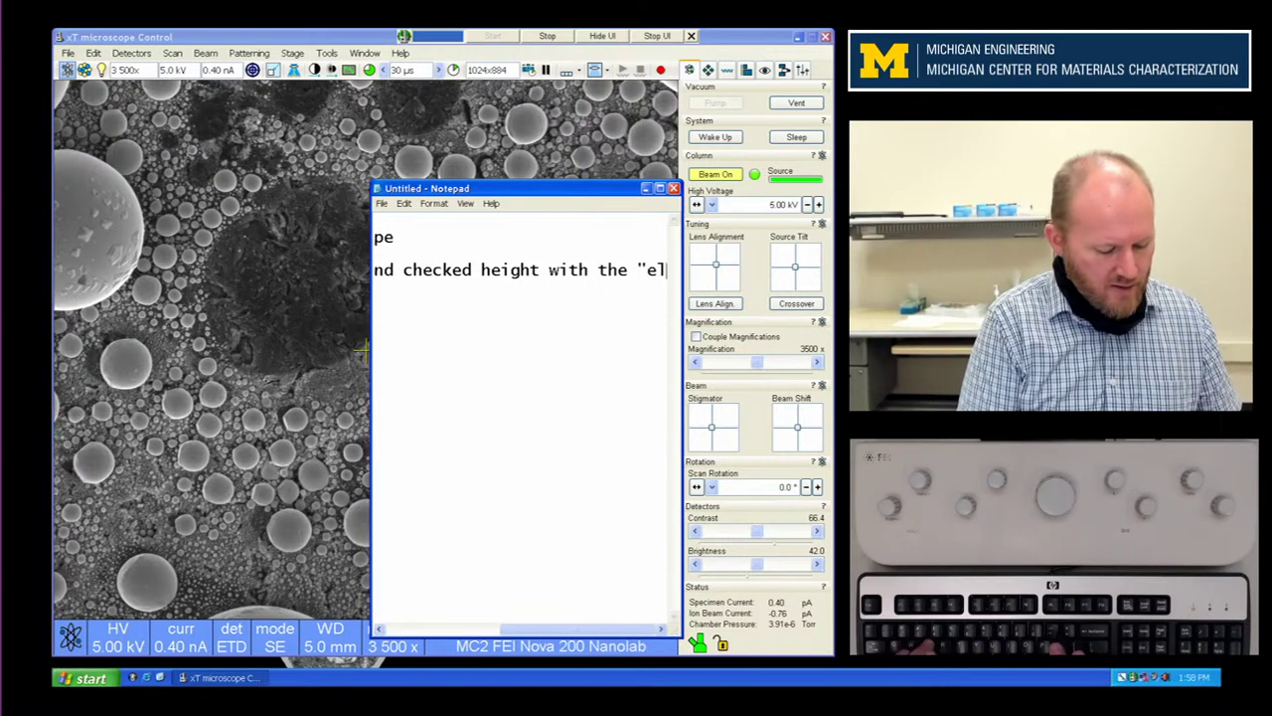
type("ephant gauge\"")
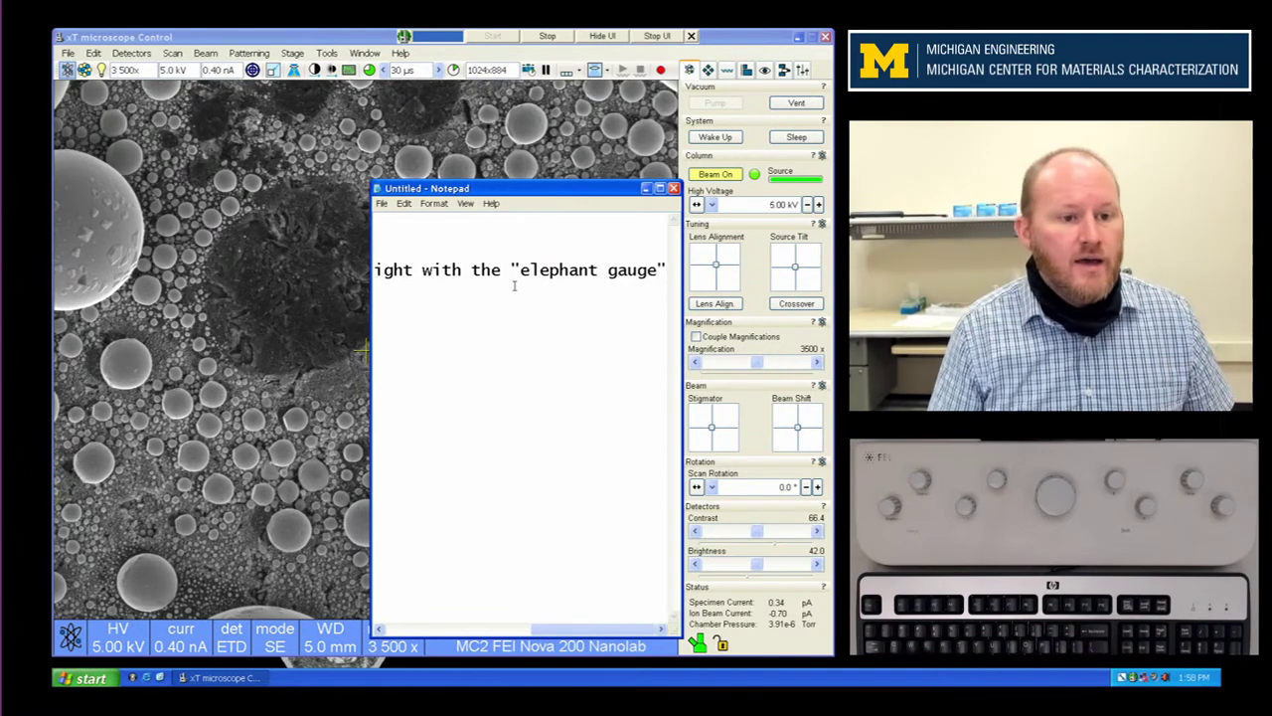
Step: Enable Word Wrap and add step 5: closed the door and pumped to high vac
left_click(444, 204)
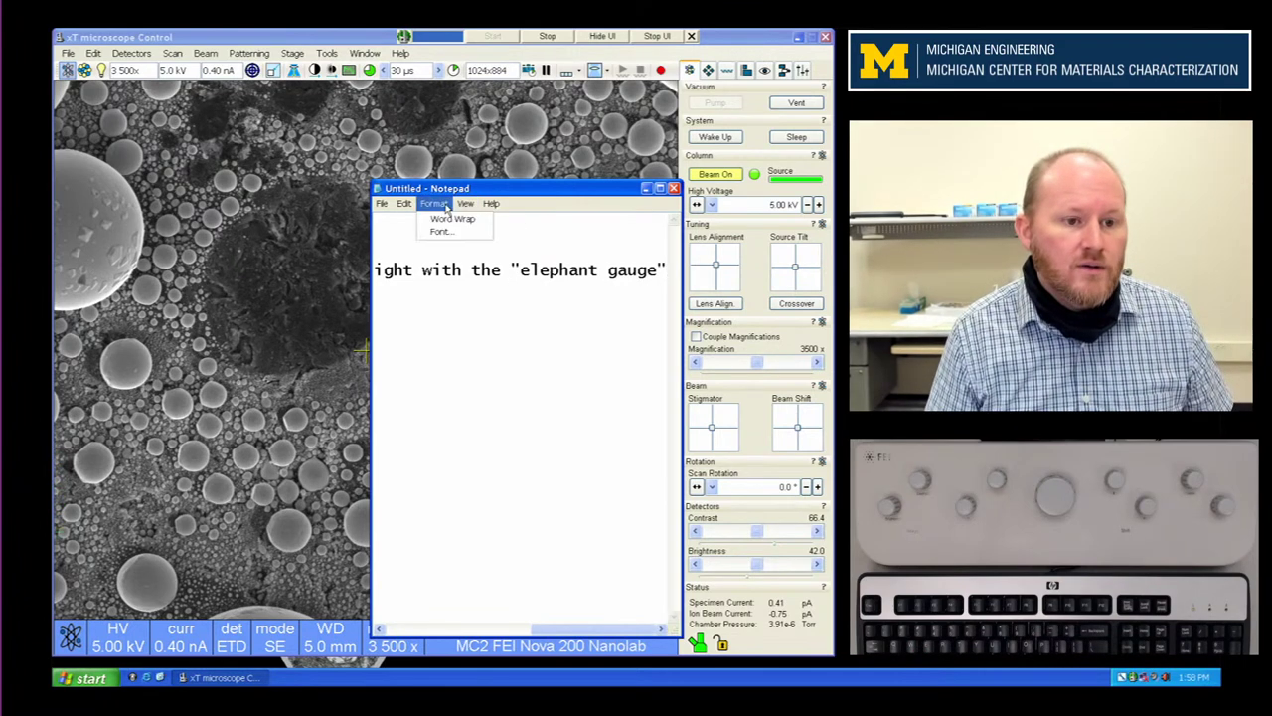
left_click(452, 218)
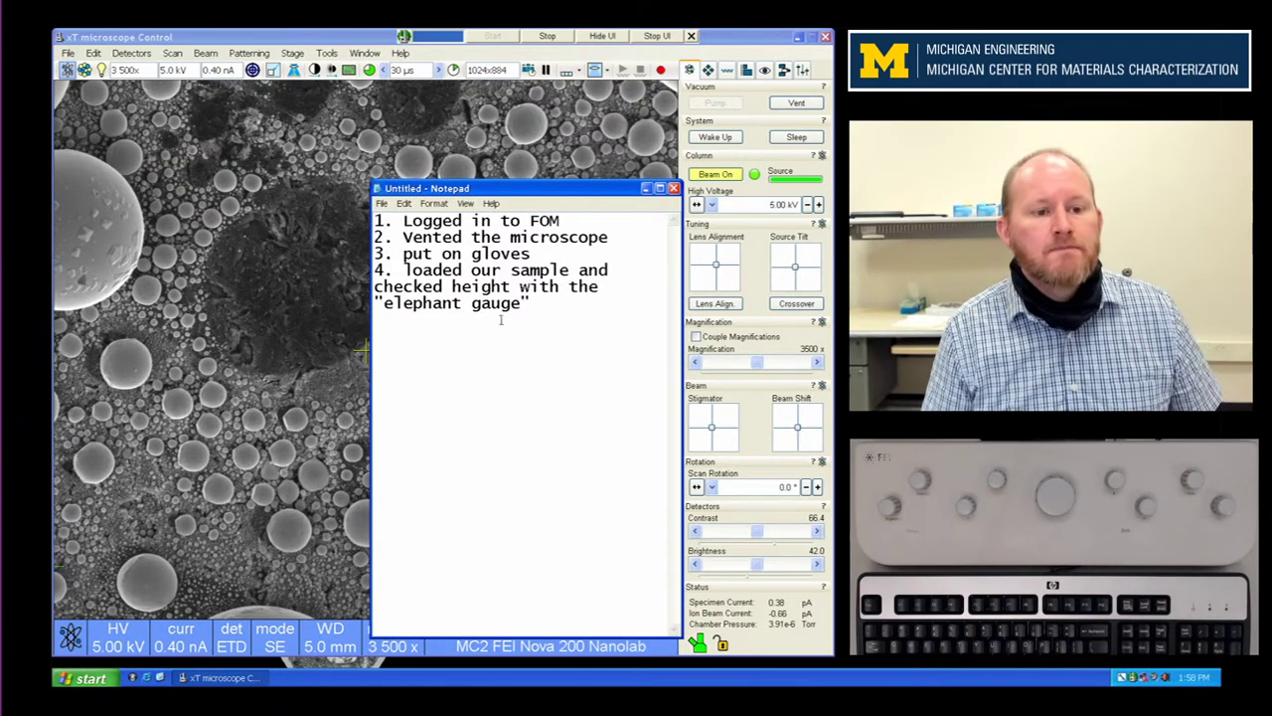
key("Return")
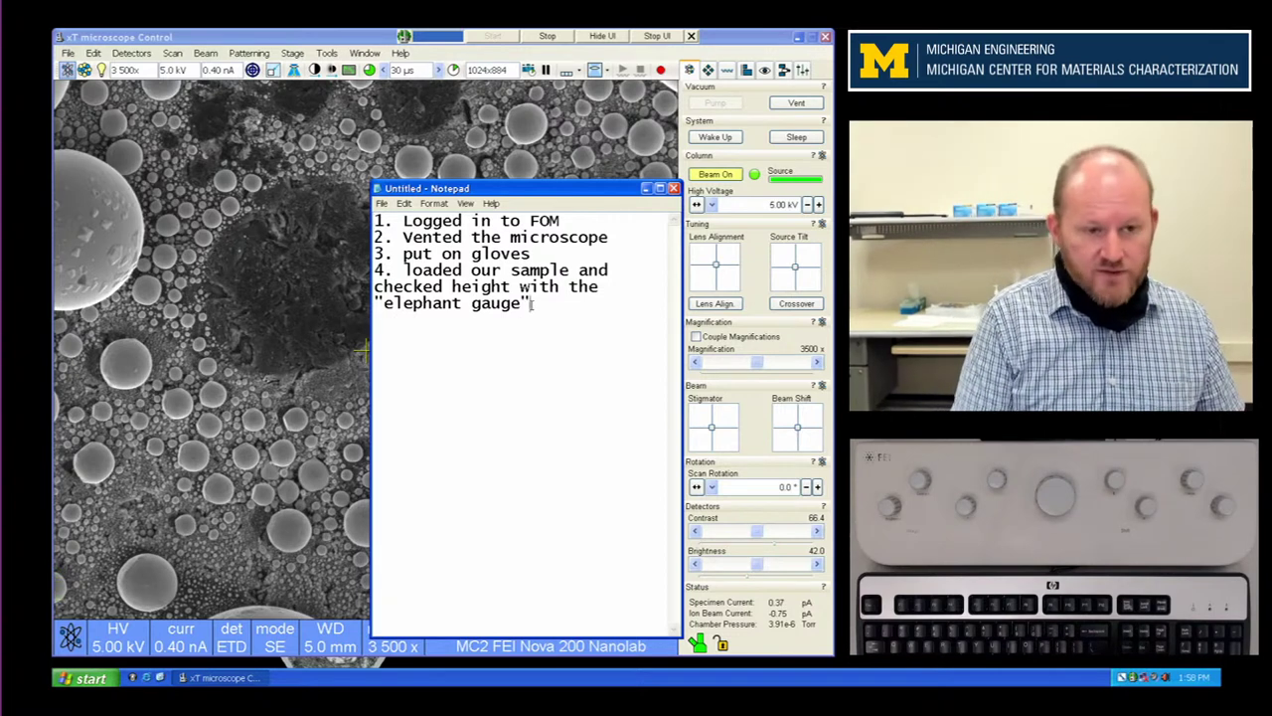
type("5.closed the fo")
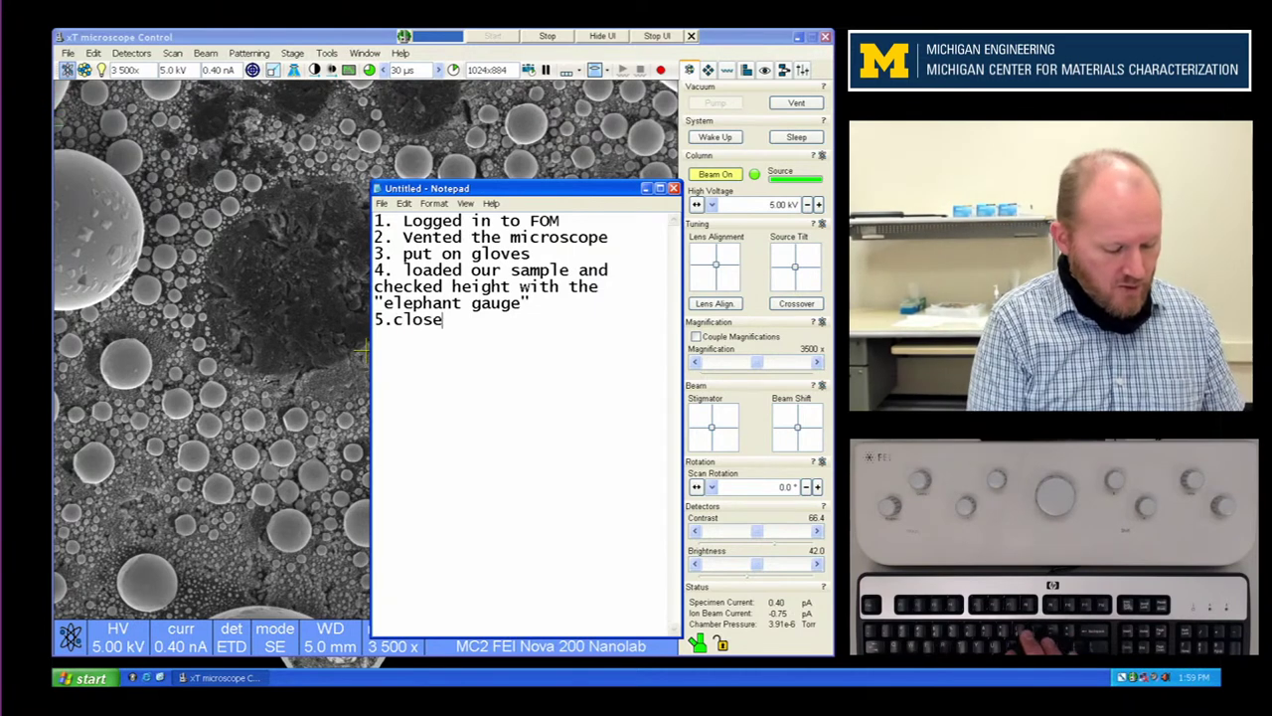
key("BackSpace")
key("BackSpace")
type("d")
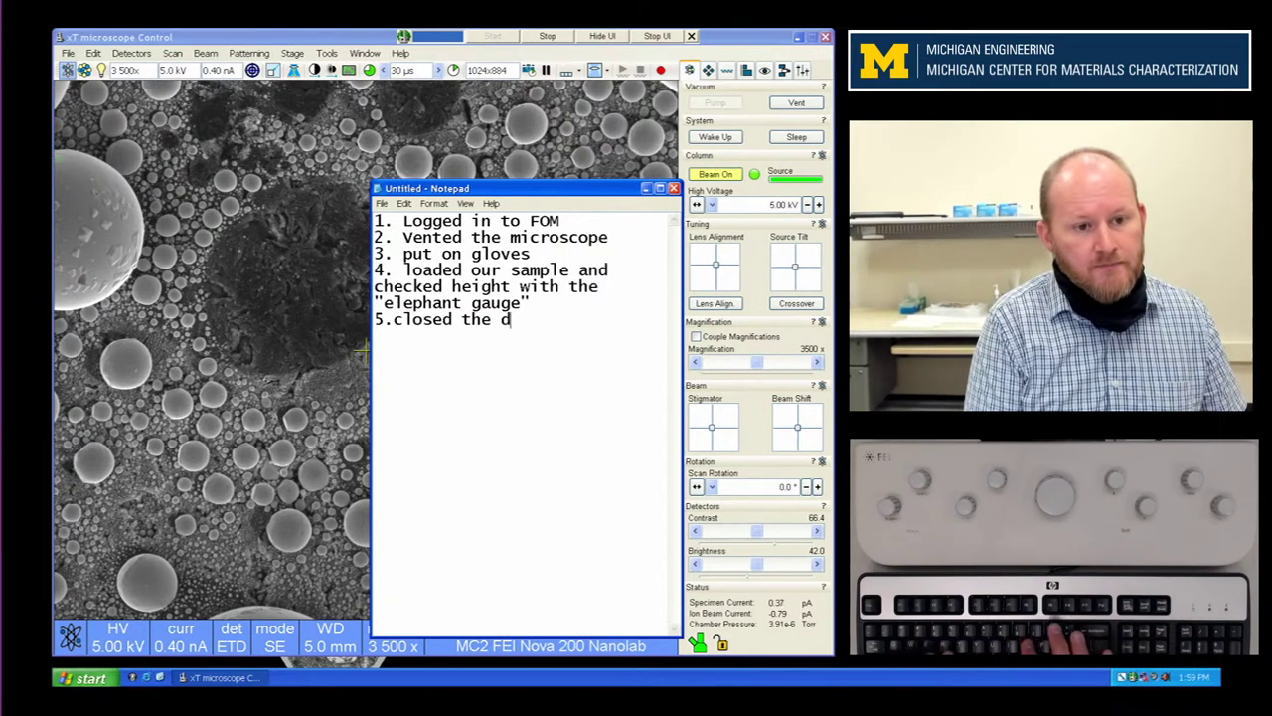
type("oor and p")
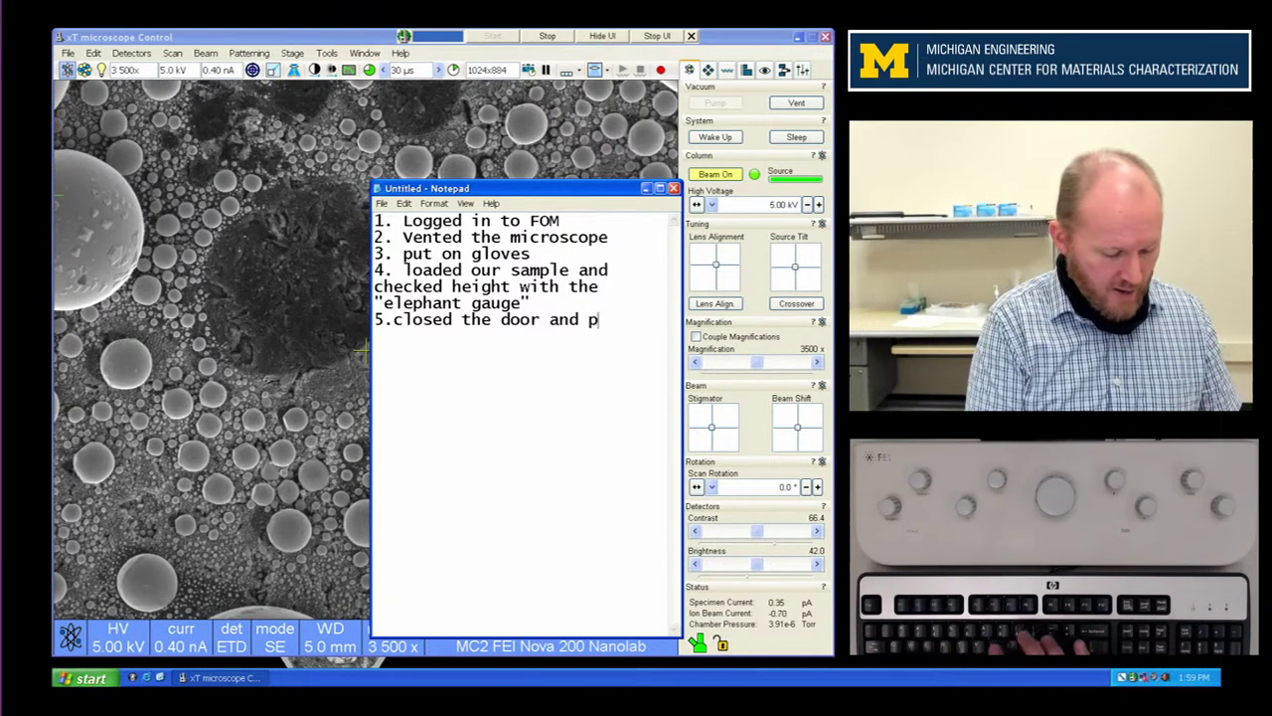
type("umped to high vac")
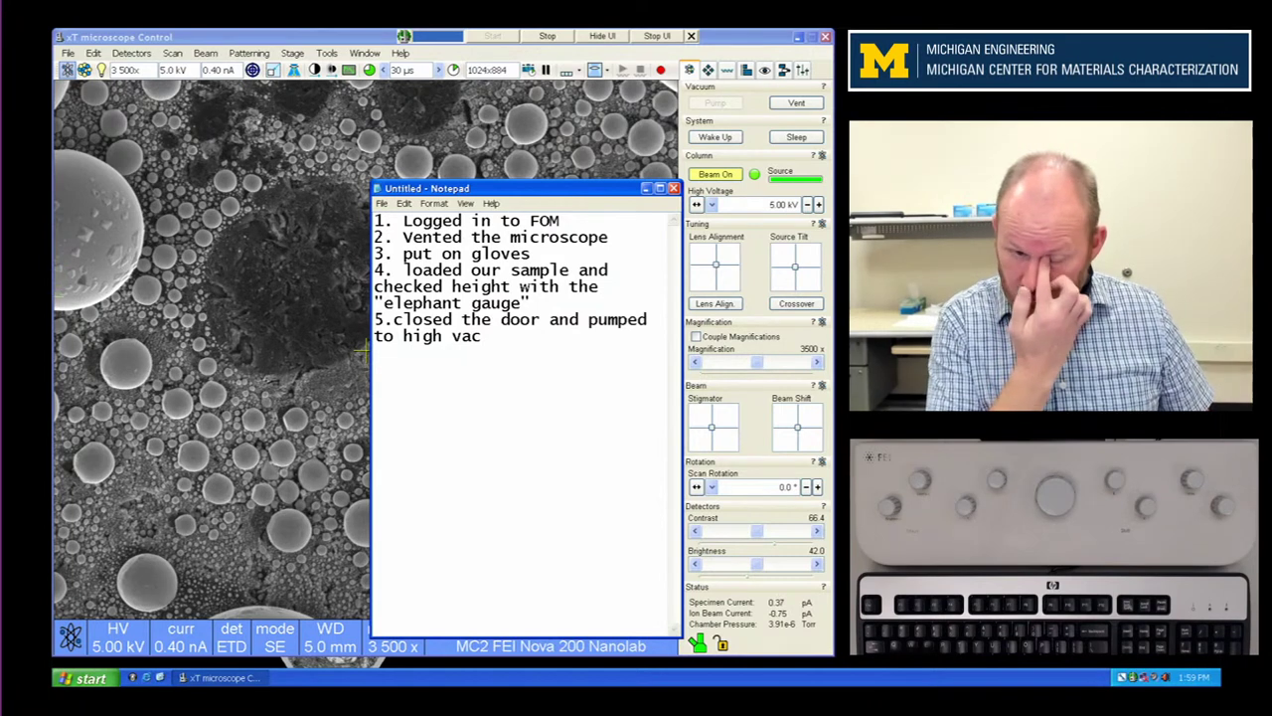
Step: Add steps 6–8: turned the e-beam on, found region of interest, coarse focus - link Z to WD
key("Return")
type("6. Turne")
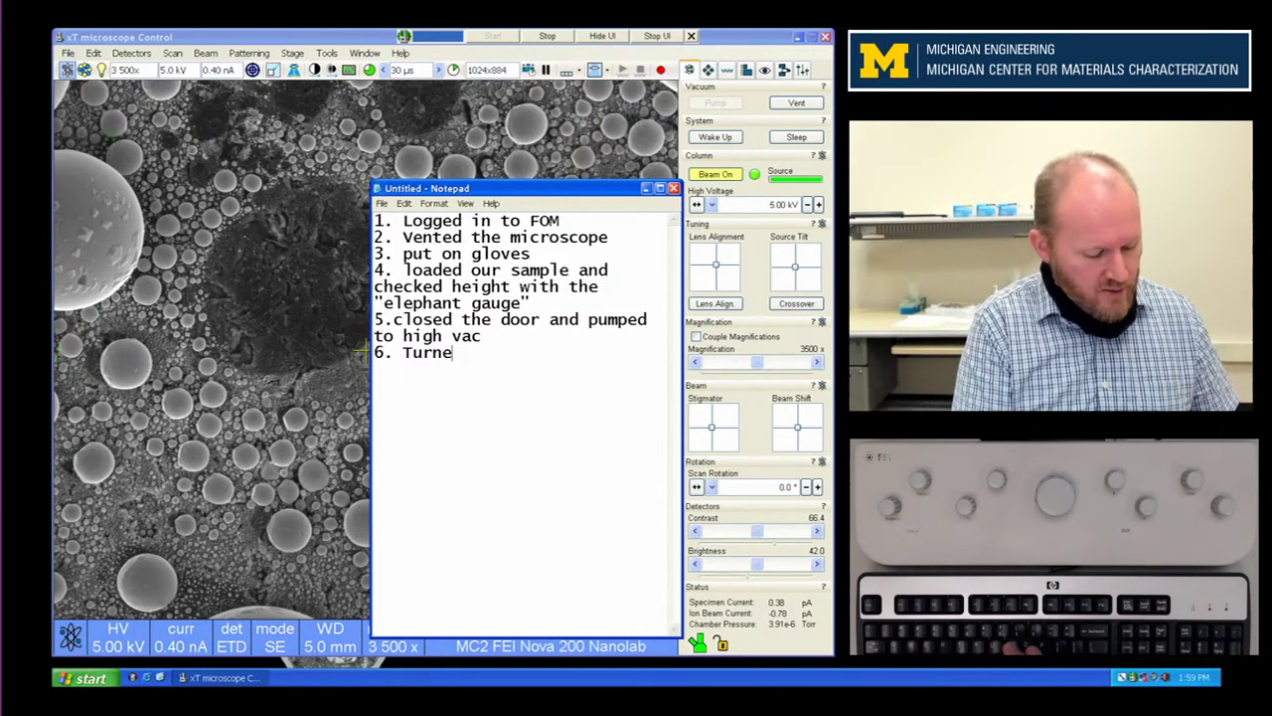
type("d th")
key("BackSpace")
key("BackSpace")
key("BackSpace")
key("BackSpace")
key("BackSpace")
key("BackSpace")
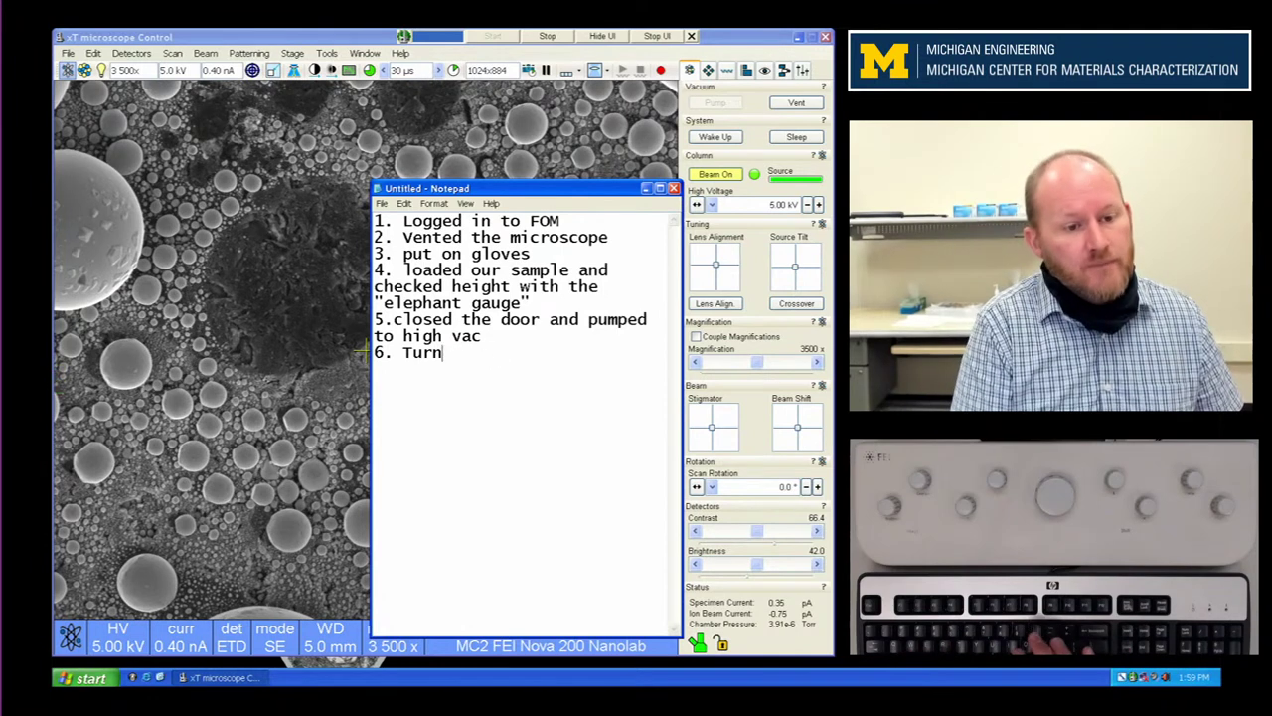
type("ed the e-beam on")
key("Return")
type("7.")
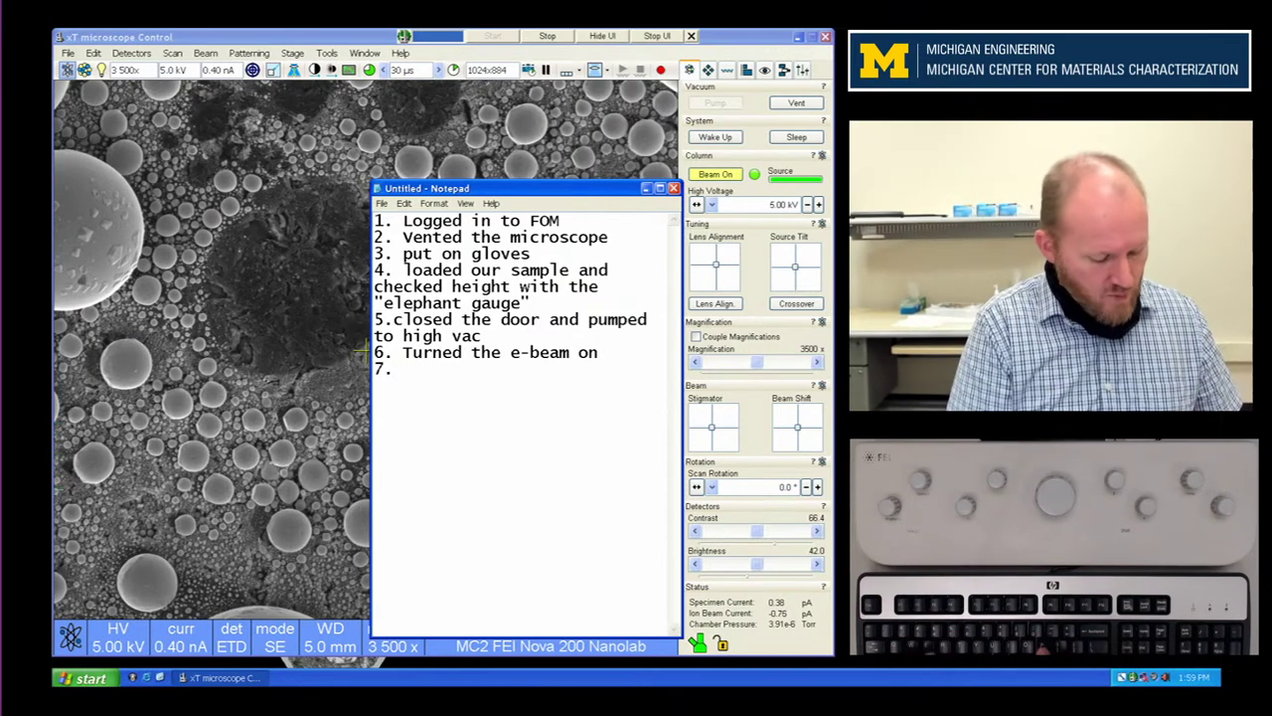
type(" Found our region of interest ")
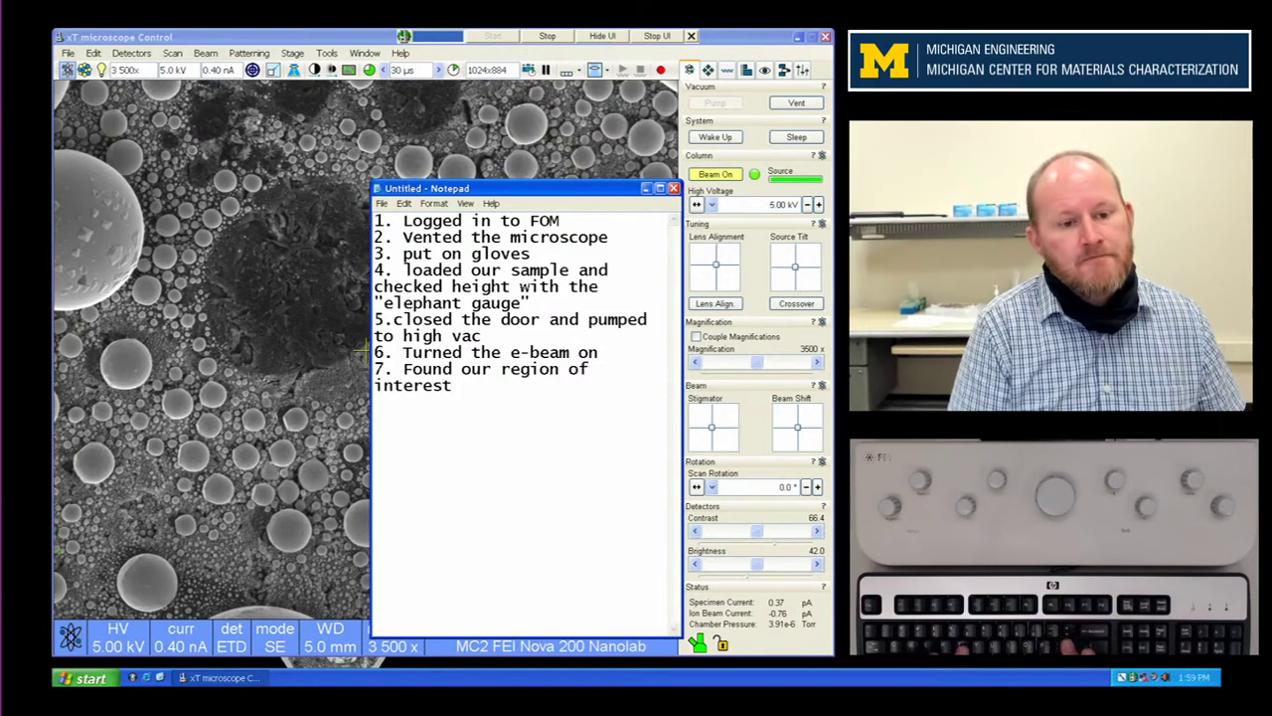
type("8")
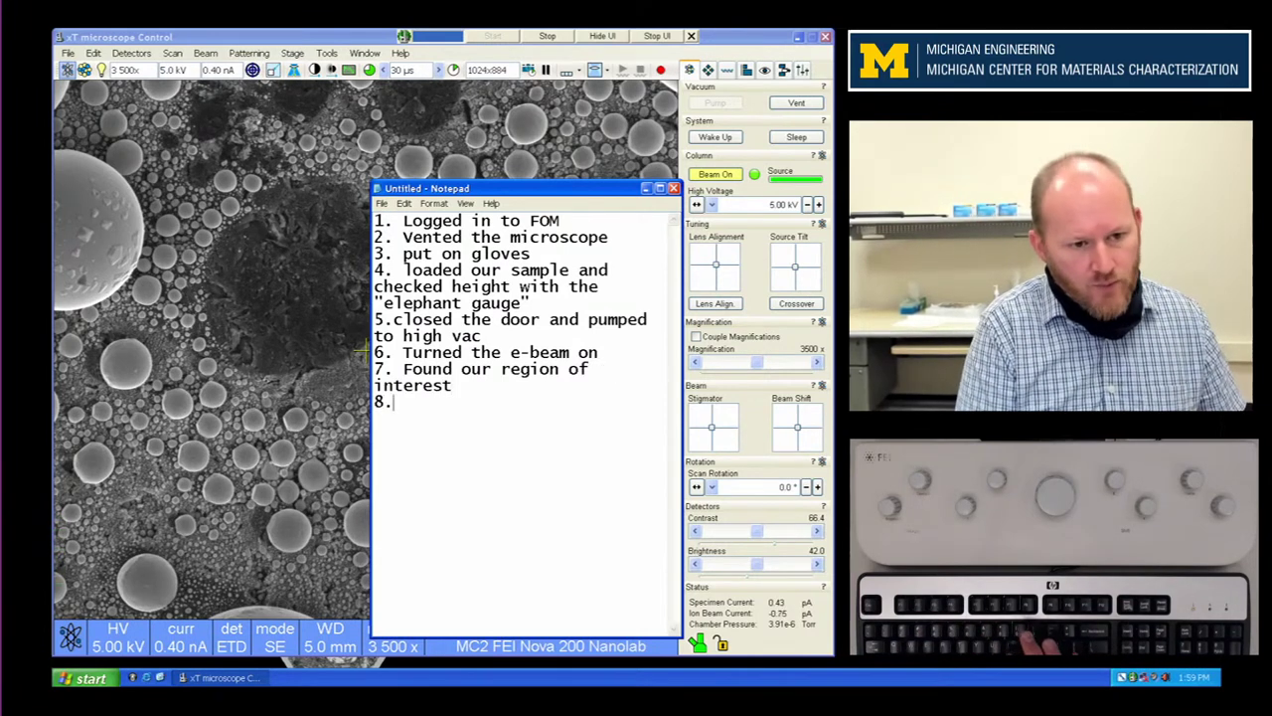
type(". coarse focus")
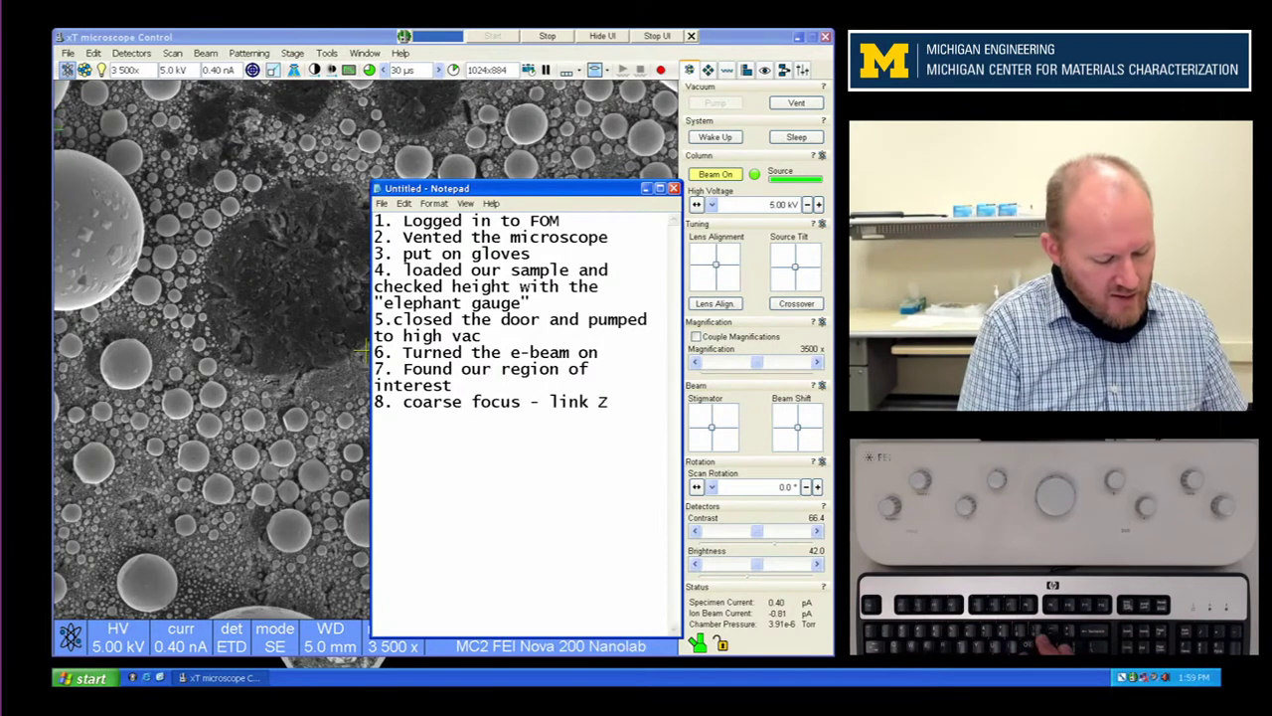
type("- link Z to W")
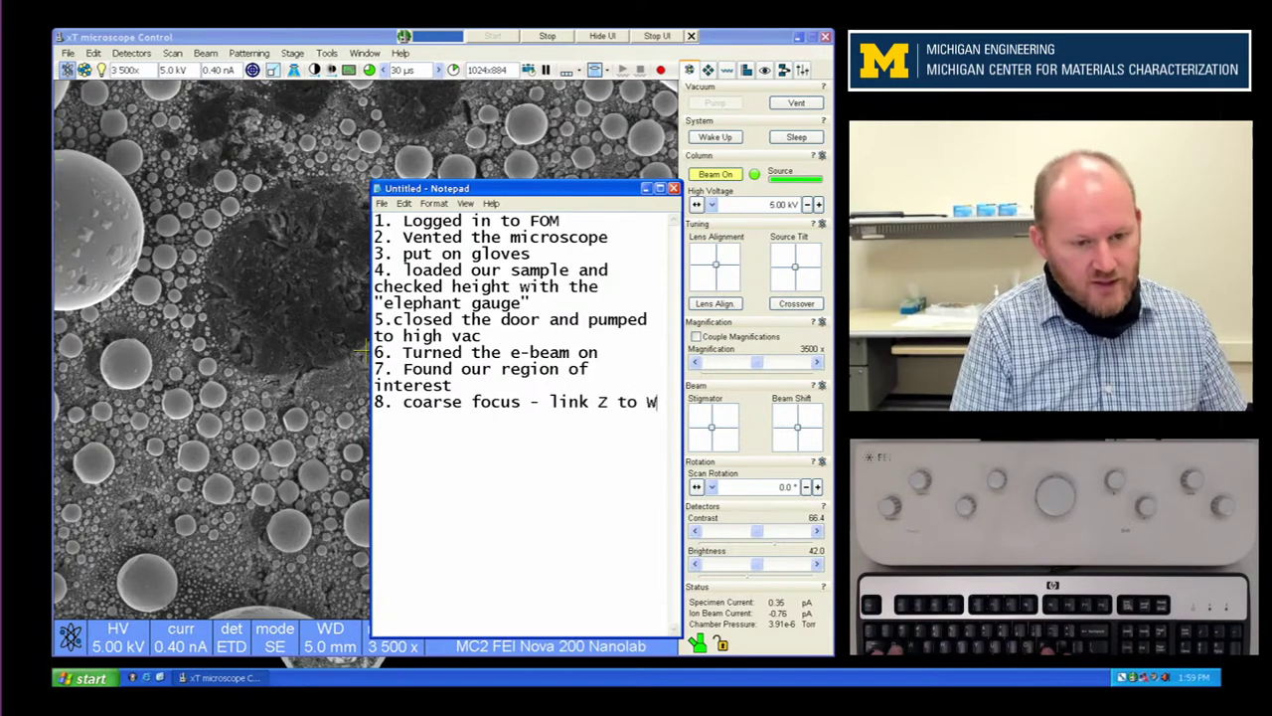
type("D")
Step: Log steps 9–11: moved the stage to 5mm, adjusted crossover, fine focus/stigmation correction
key("Return")
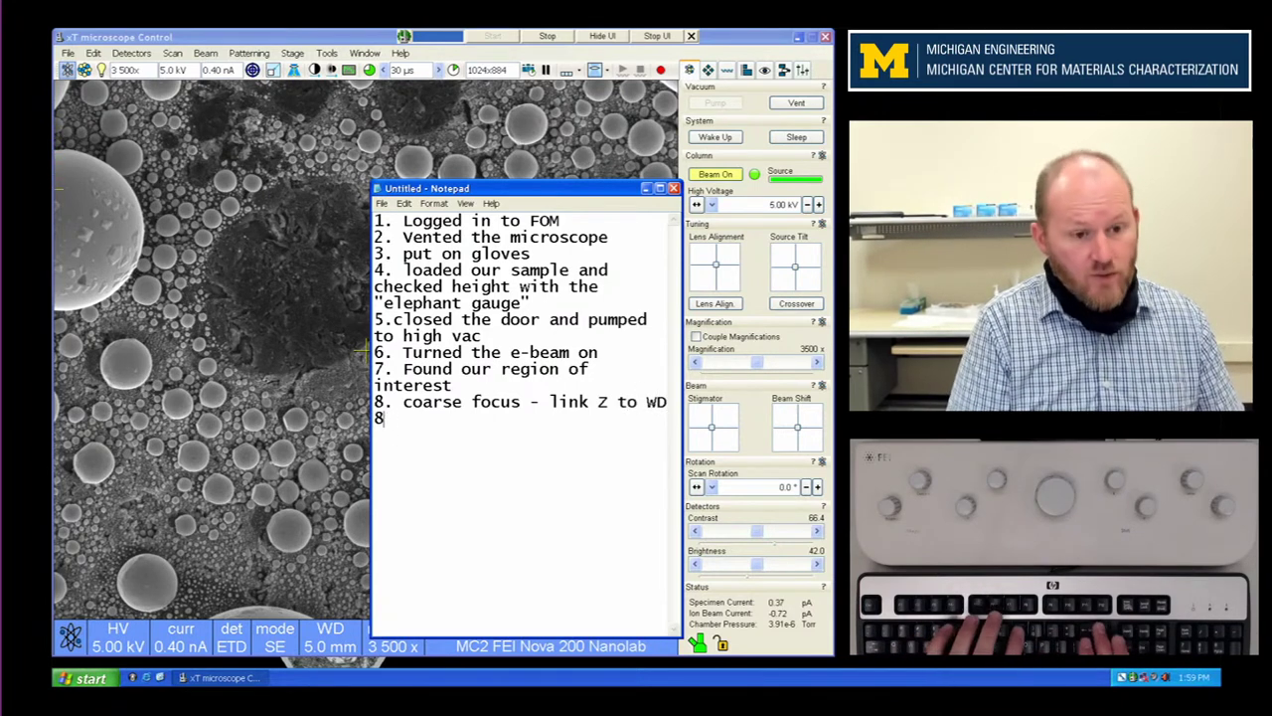
type("9.Moved the stage ")
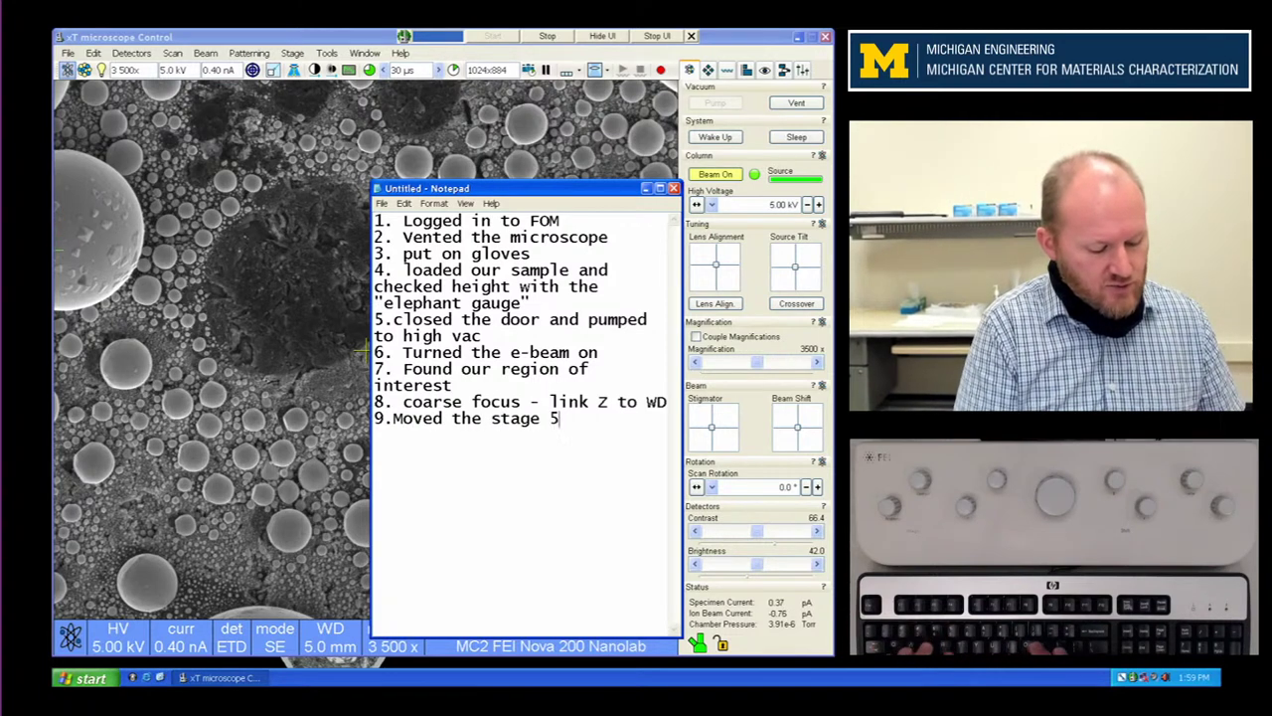
type("to 5mm")
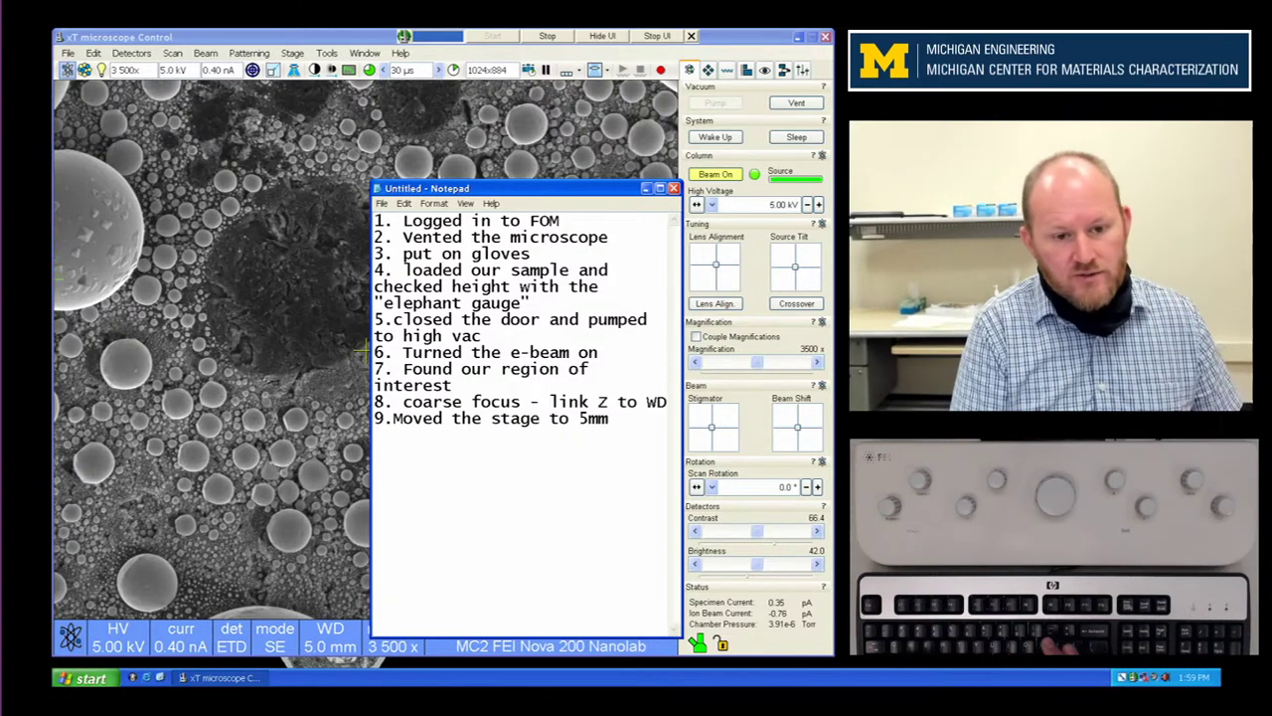
key("Return")
type("10")
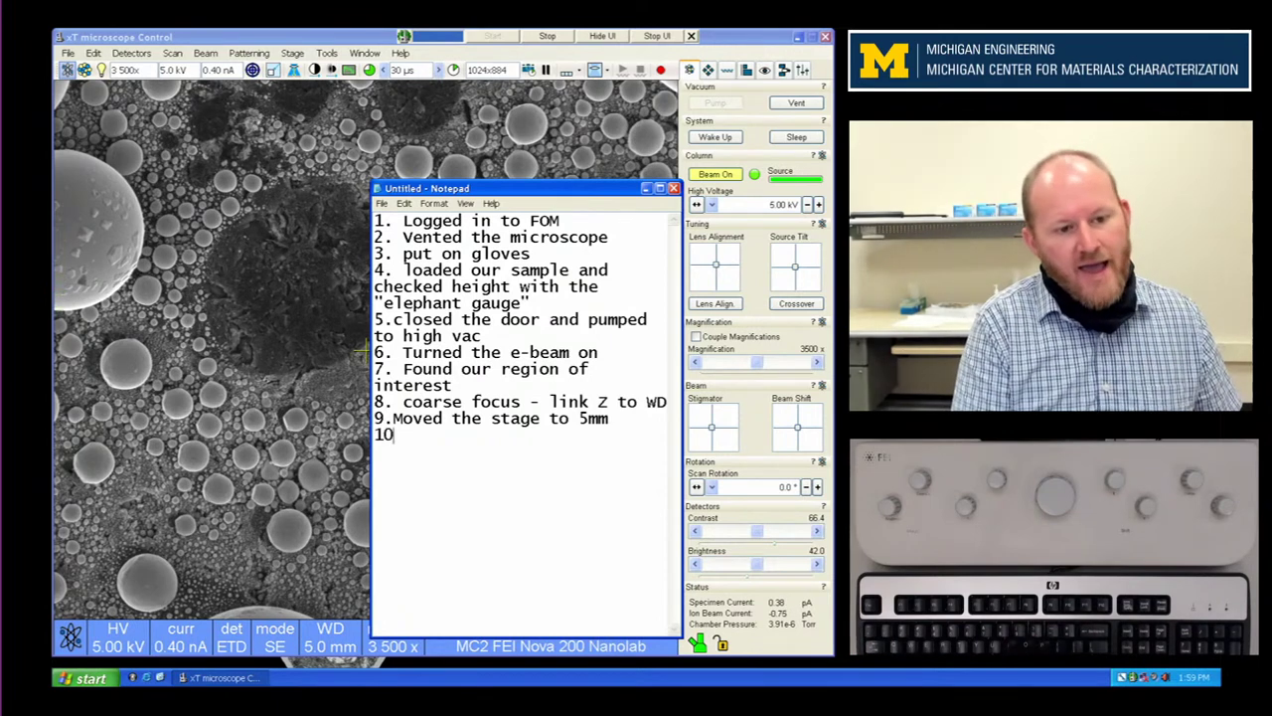
type(".")
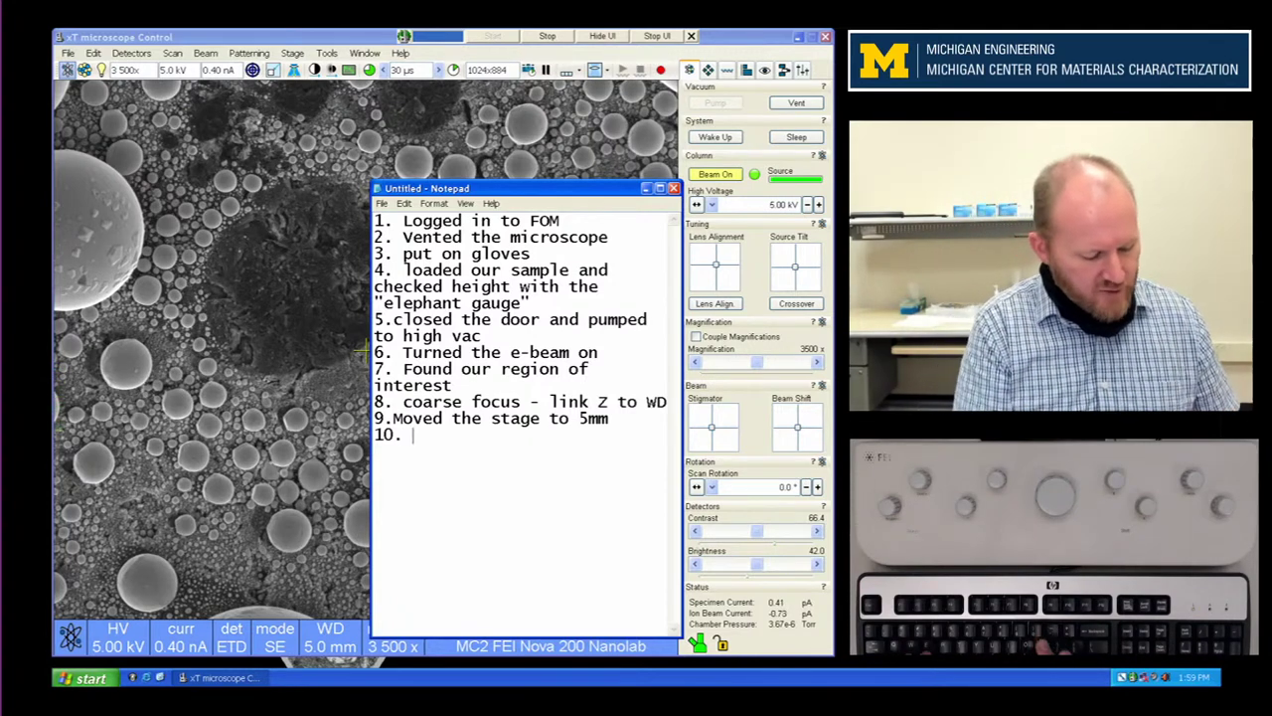
type("Adjus")
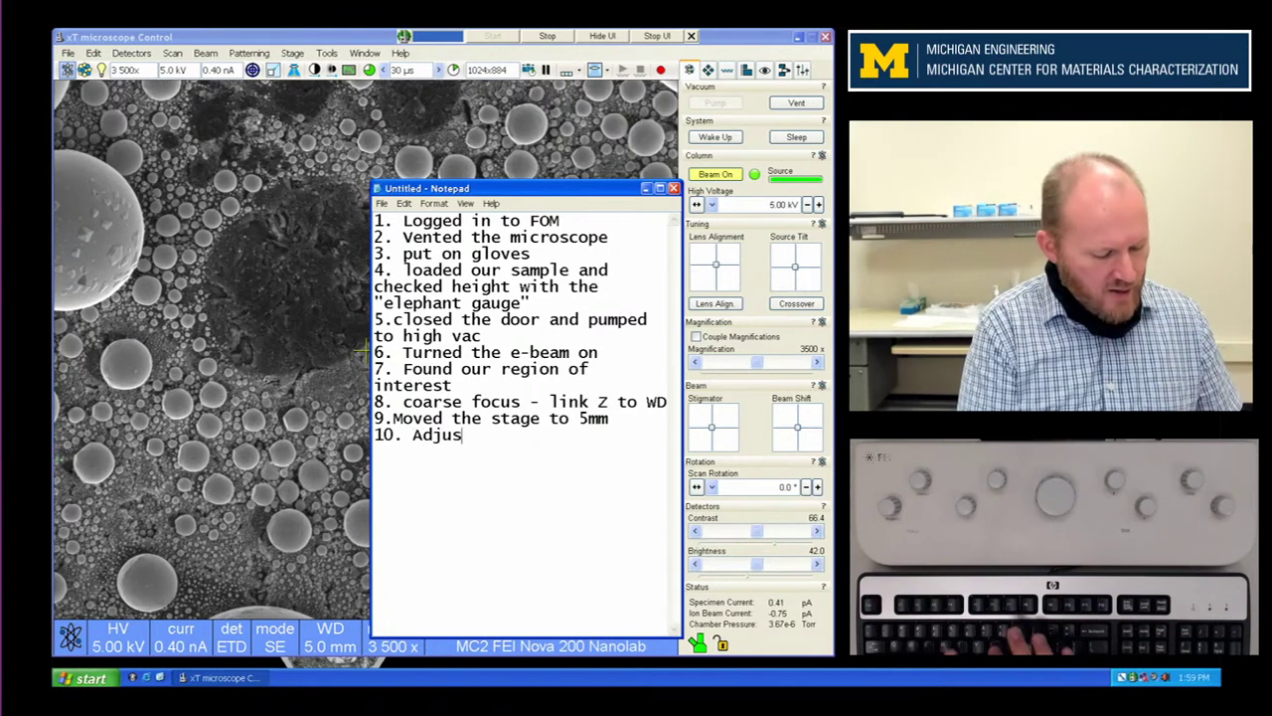
type("ted crossover")
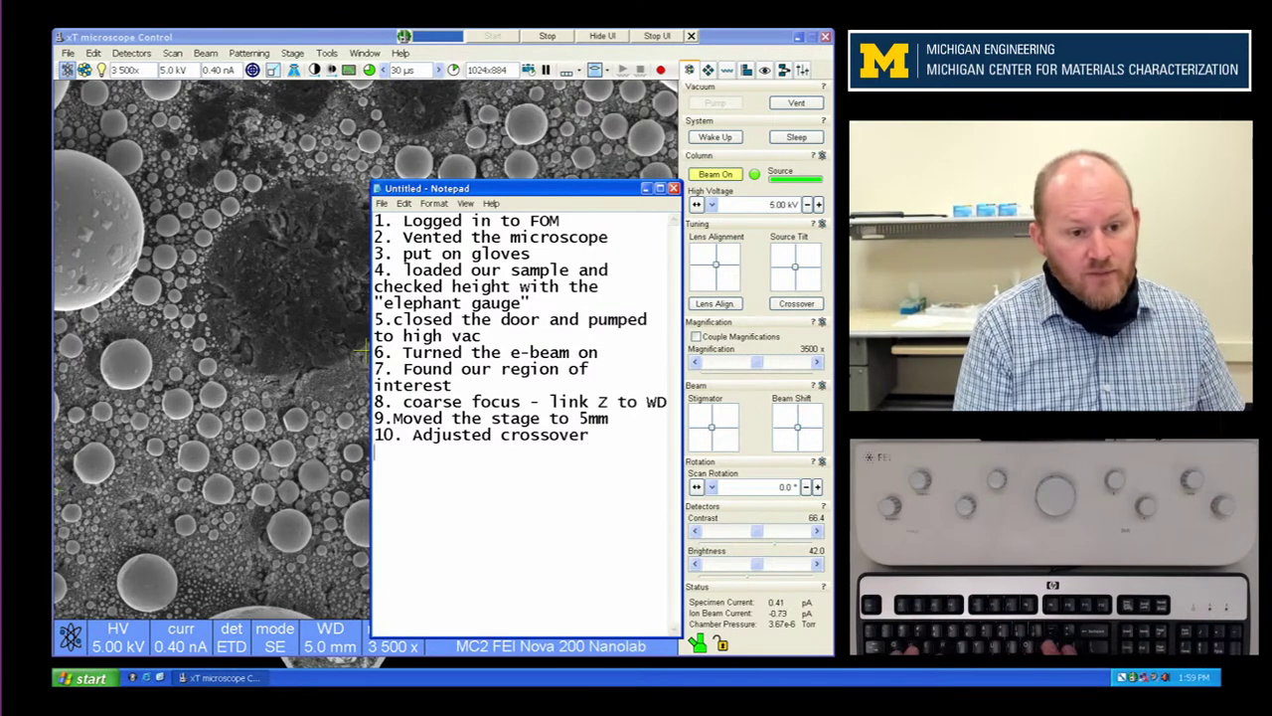
key("Return")
type("11.")
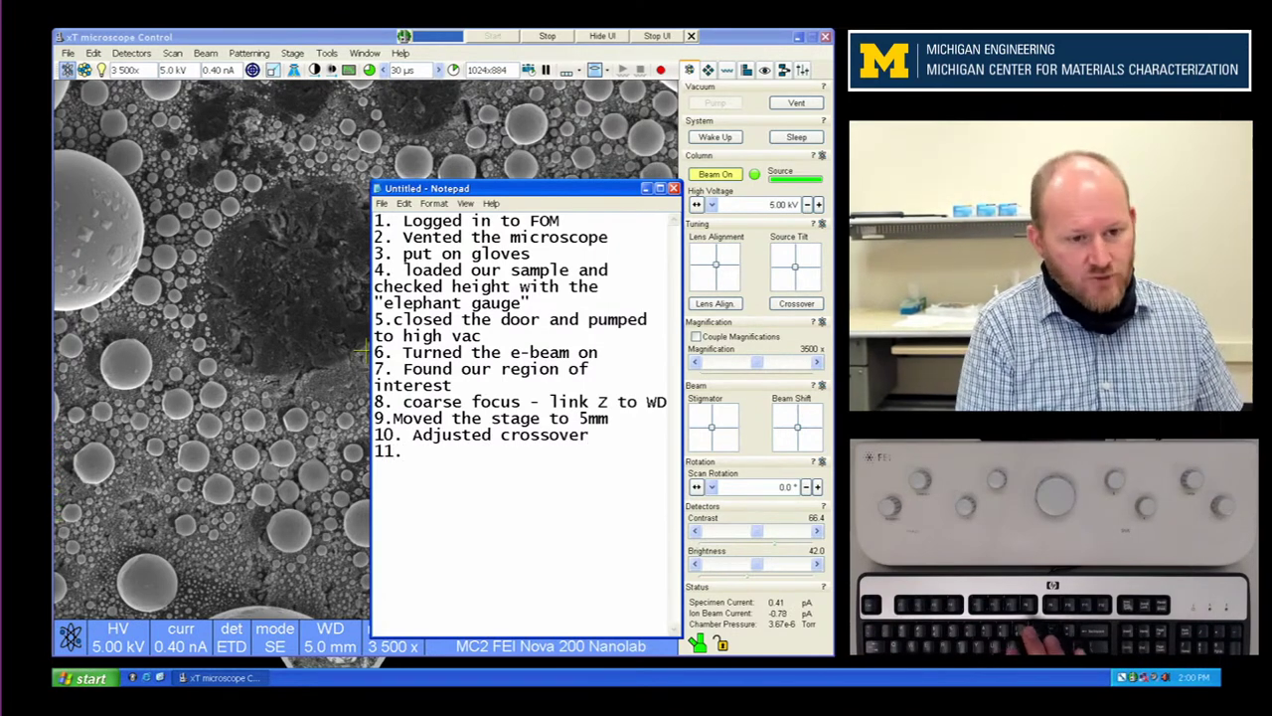
type(" fine focus")
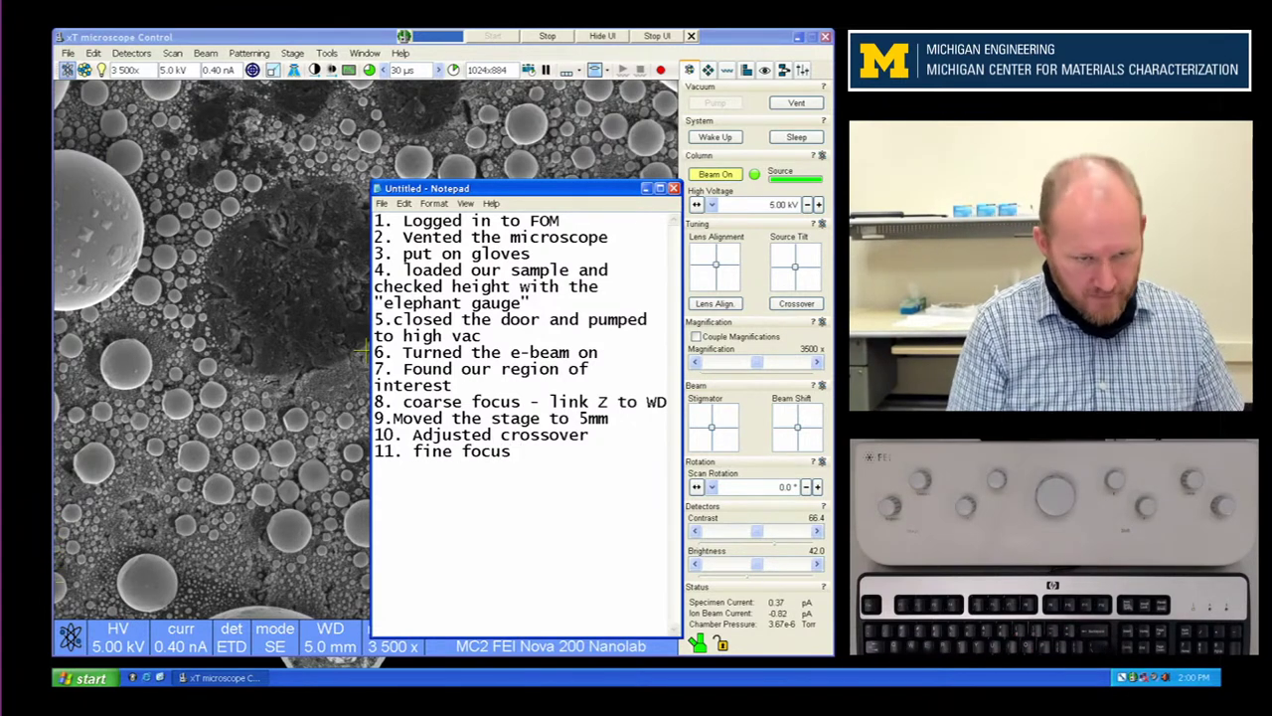
type("/asti")
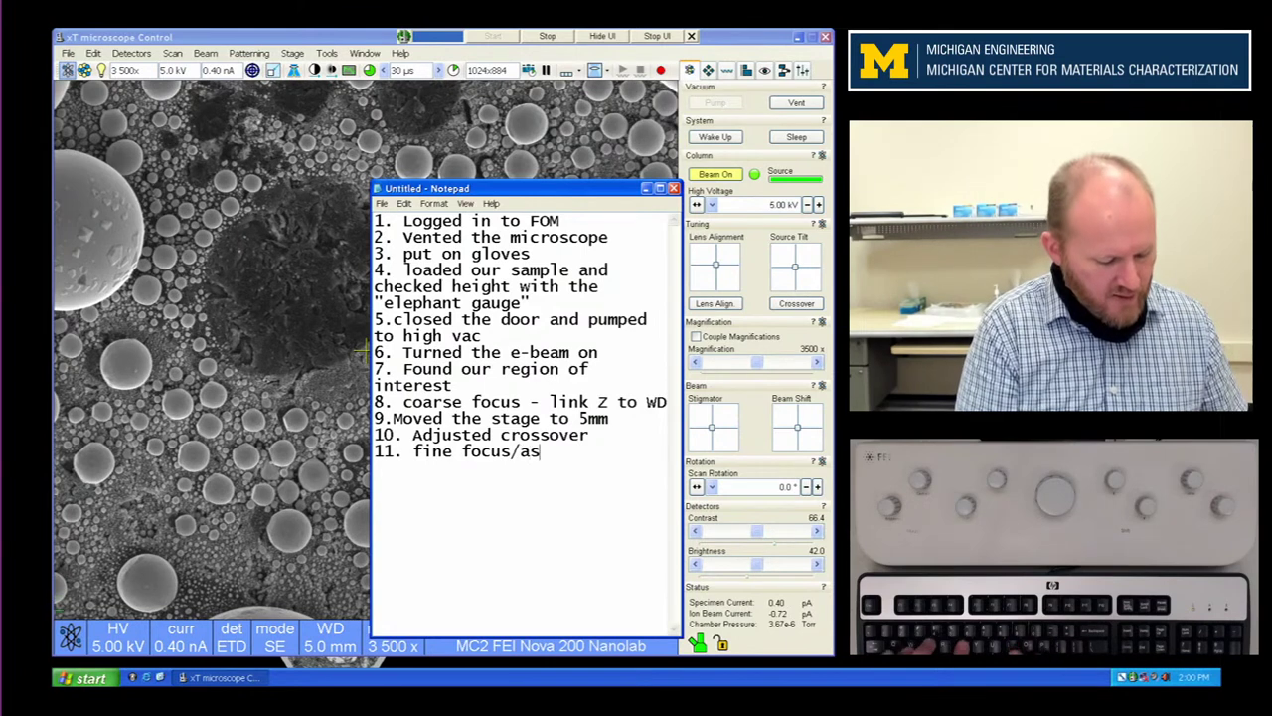
key("BackSpace")
key("BackSpace")
key("BackSpace")
key("BackSpace")
key("BackSpace")
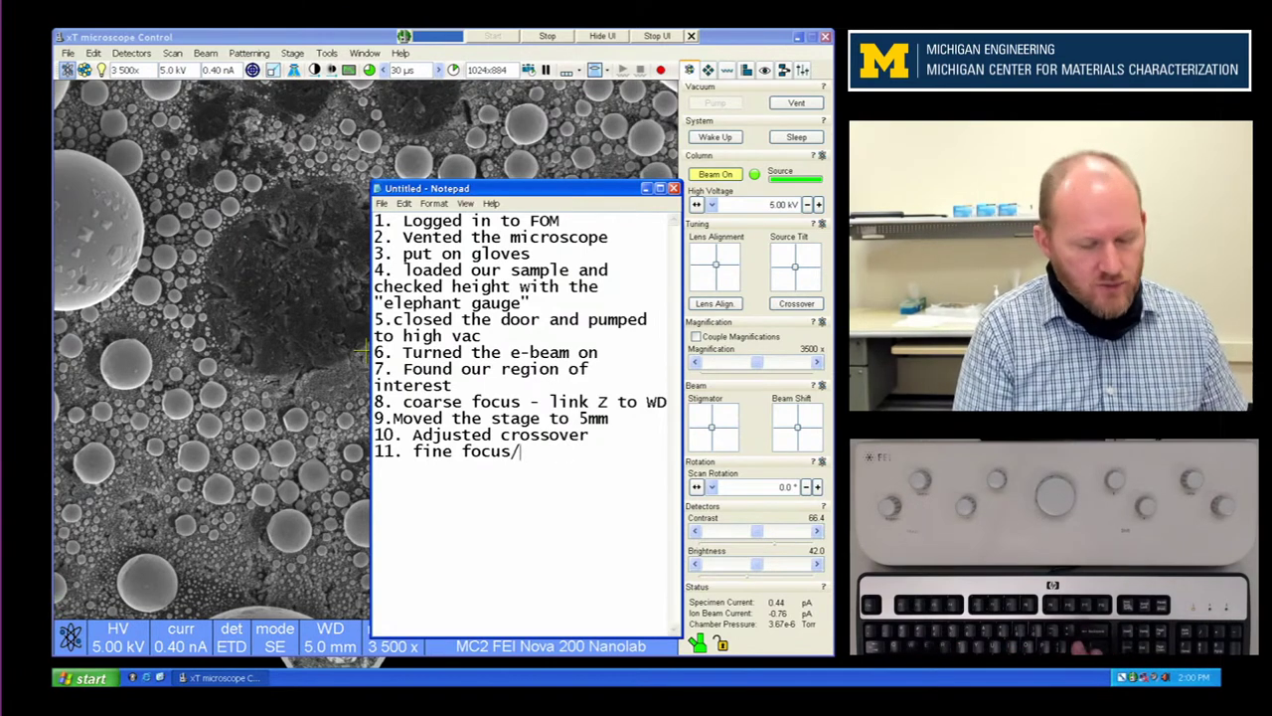
type("stigmation ")
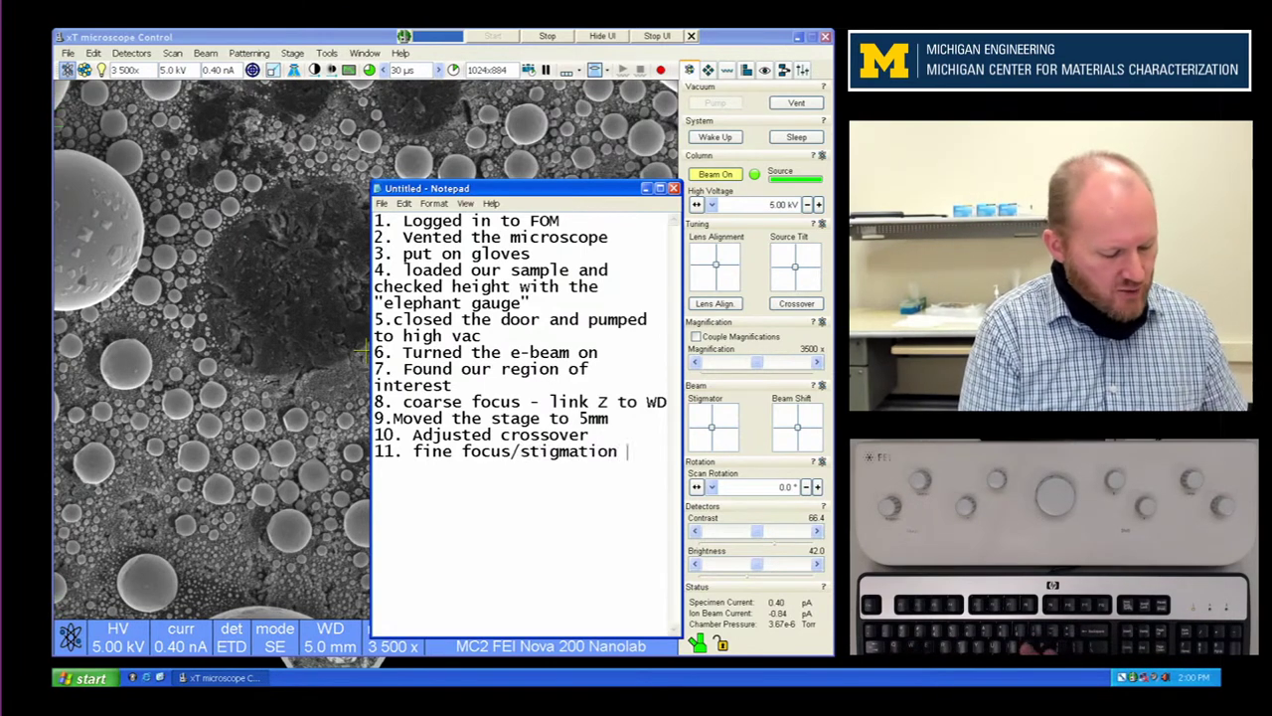
type("correction")
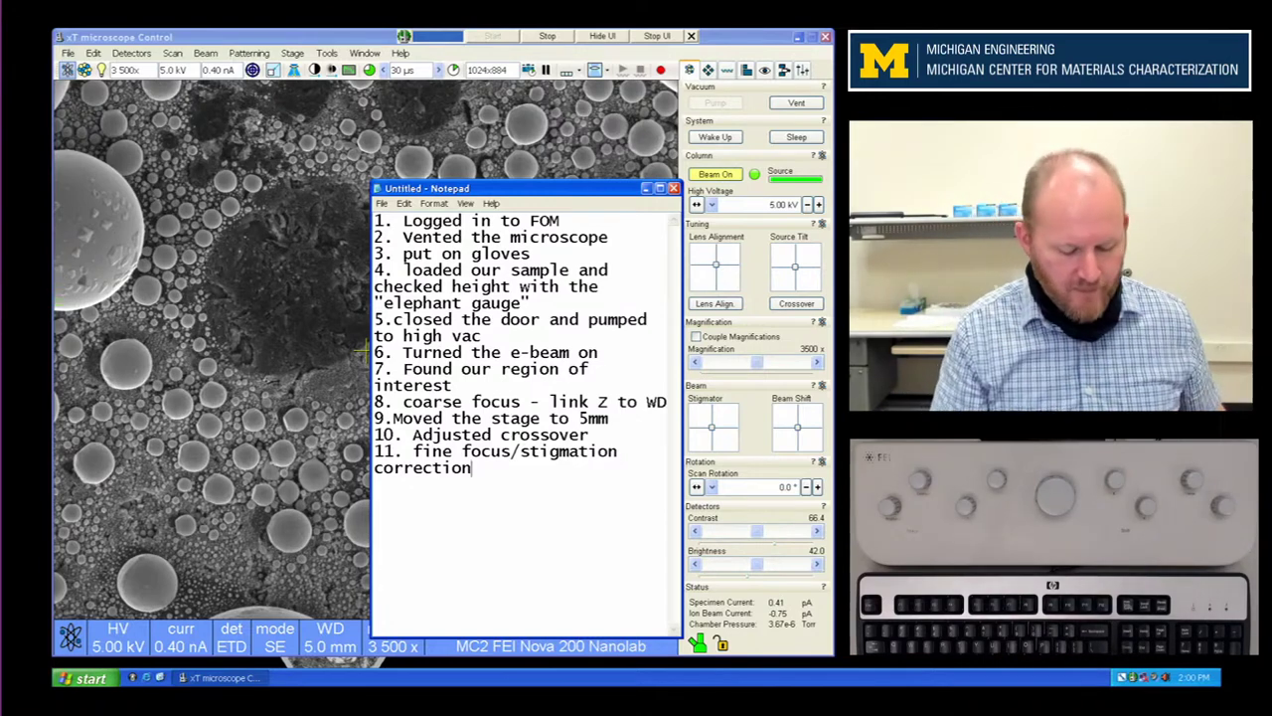
Step: Add step 12 's alignment' and step 13 'Redo step 11' to the procedure log
key("Return")
type("12.")
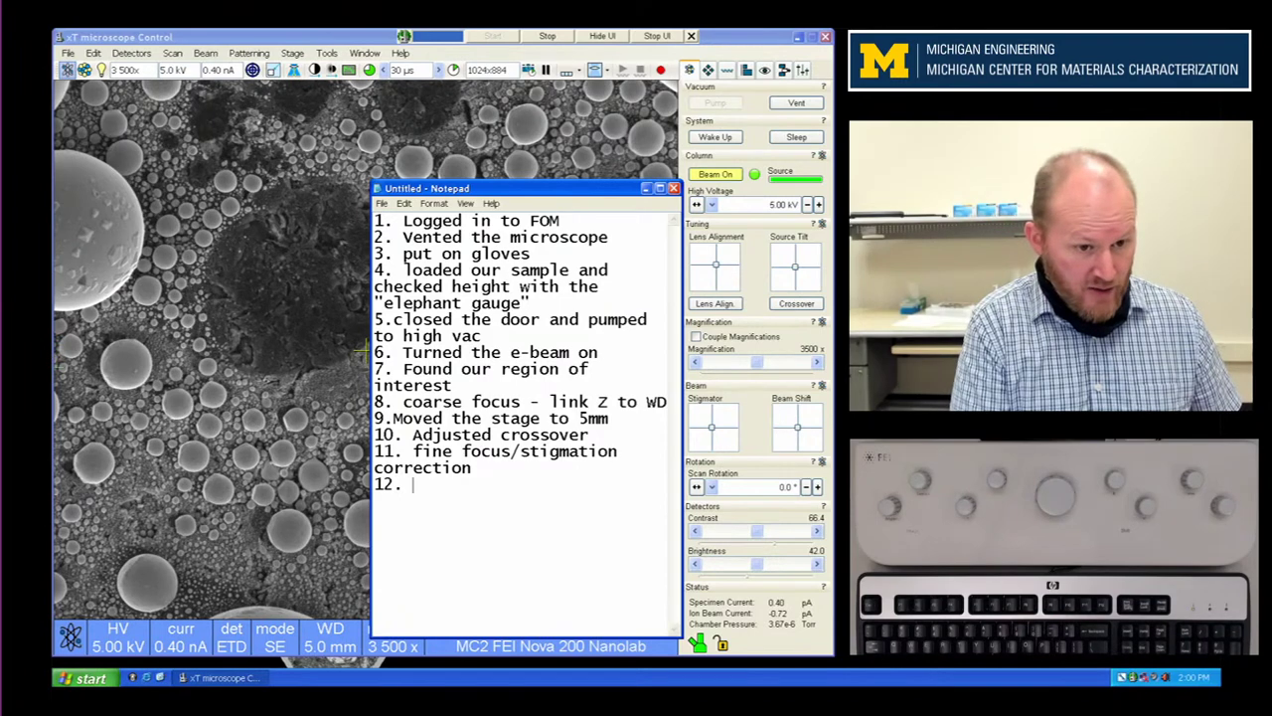
type("s alignment")
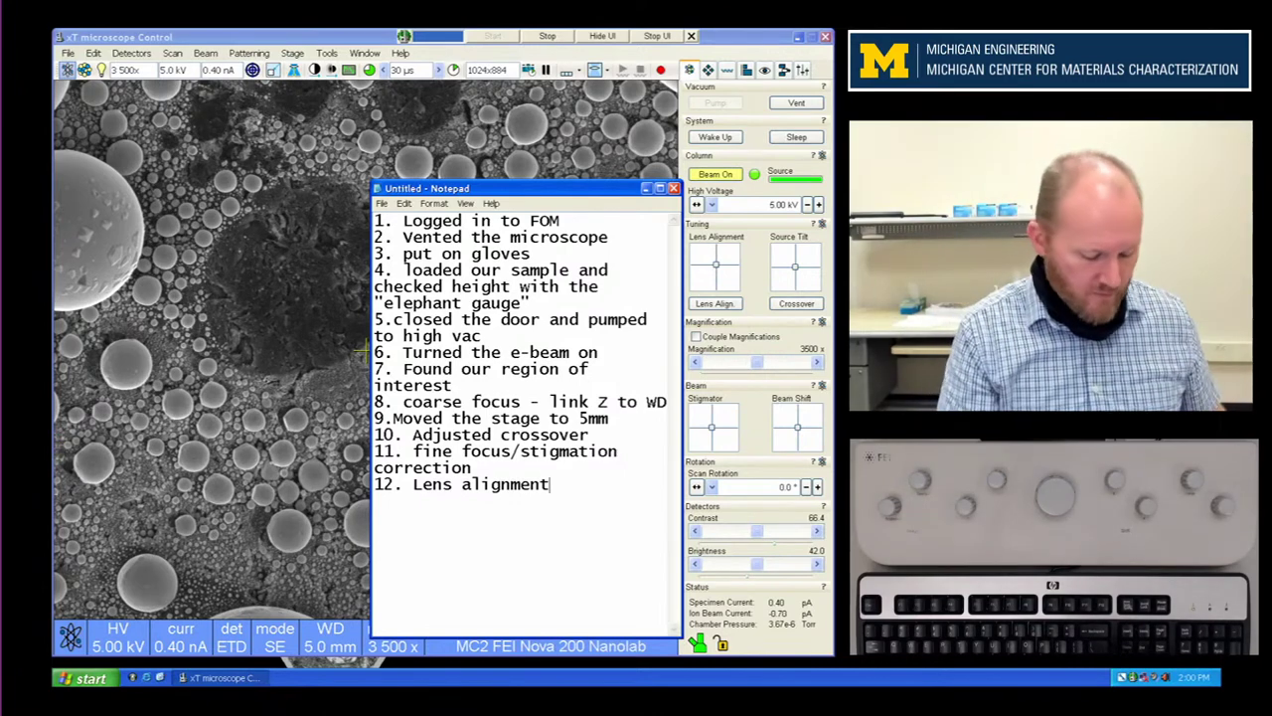
key("Return")
type("13.")
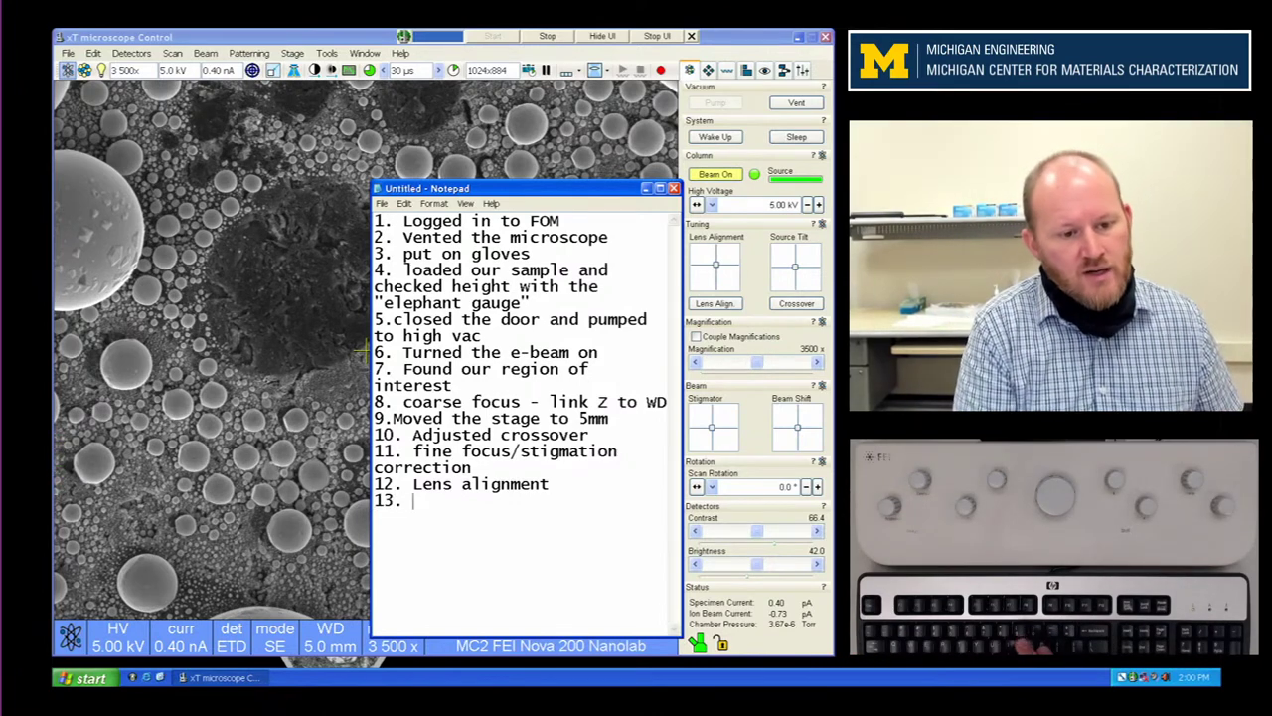
type(" Redo step 11")
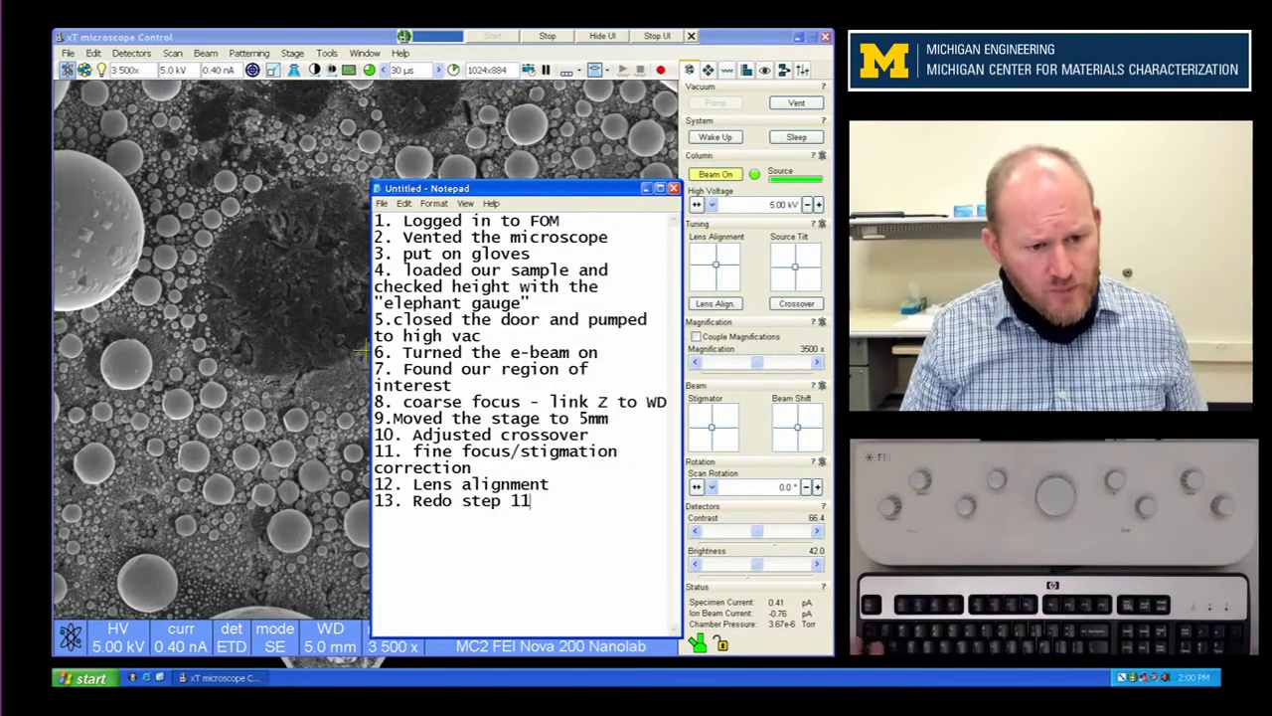
Step: Add step 14 'Set contrast and brightness' and step 15 'take an image'
key("Return")
type("14")
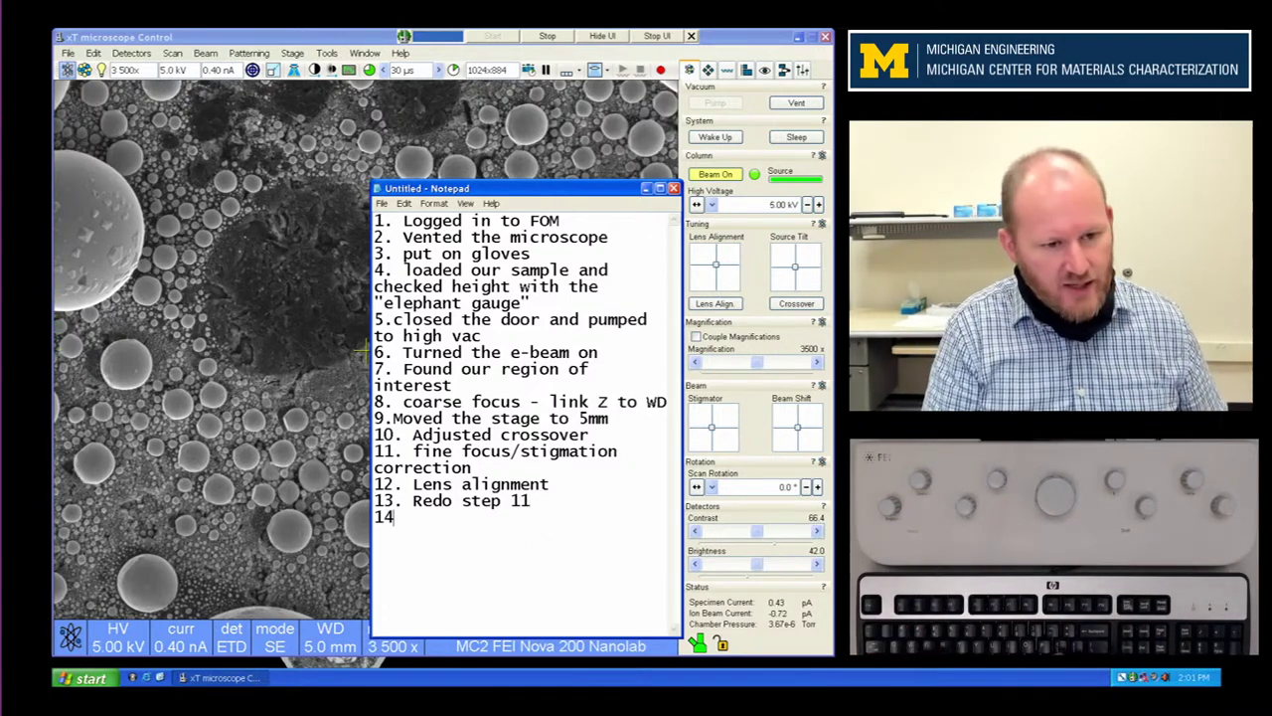
type(".")
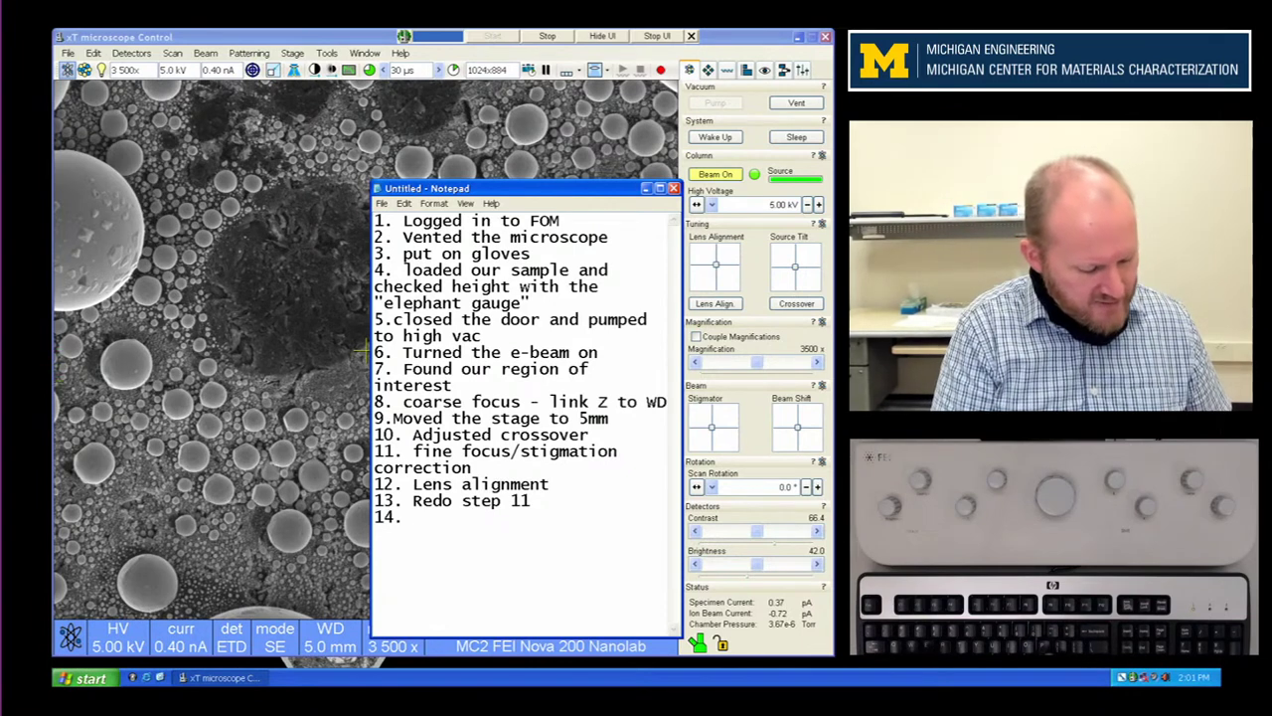
type(" Set contra")
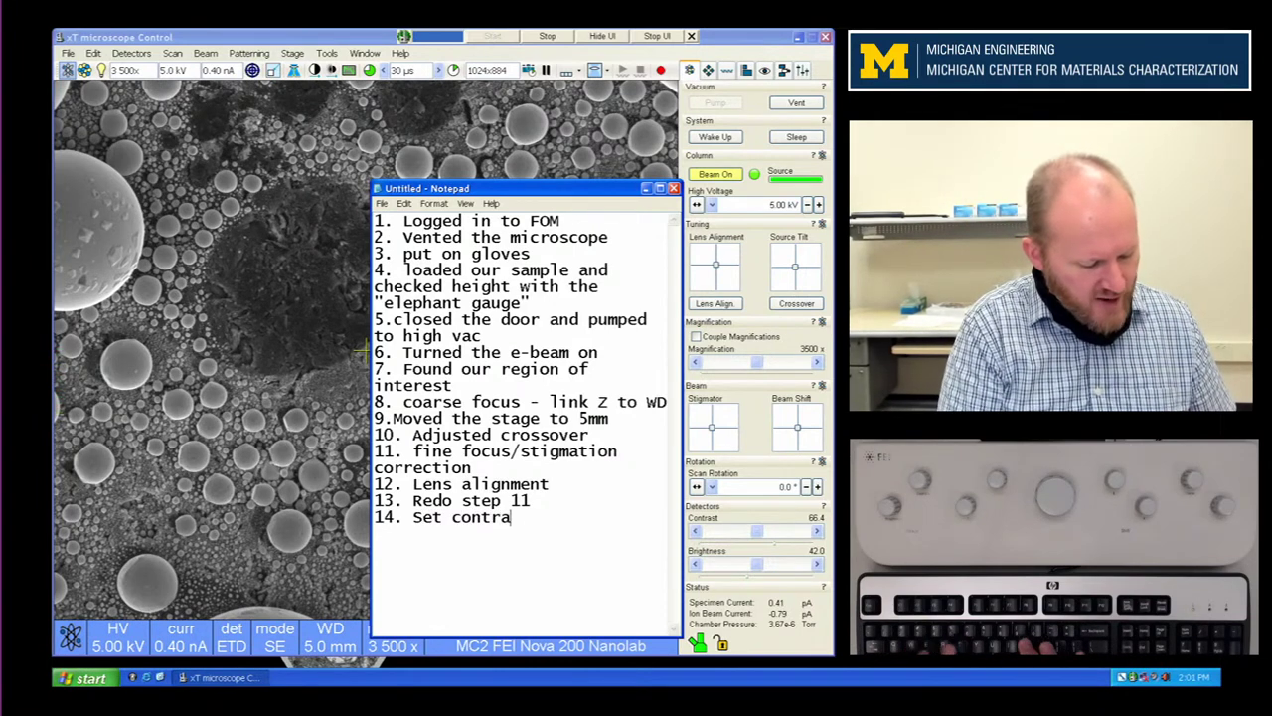
type("st and brightness")
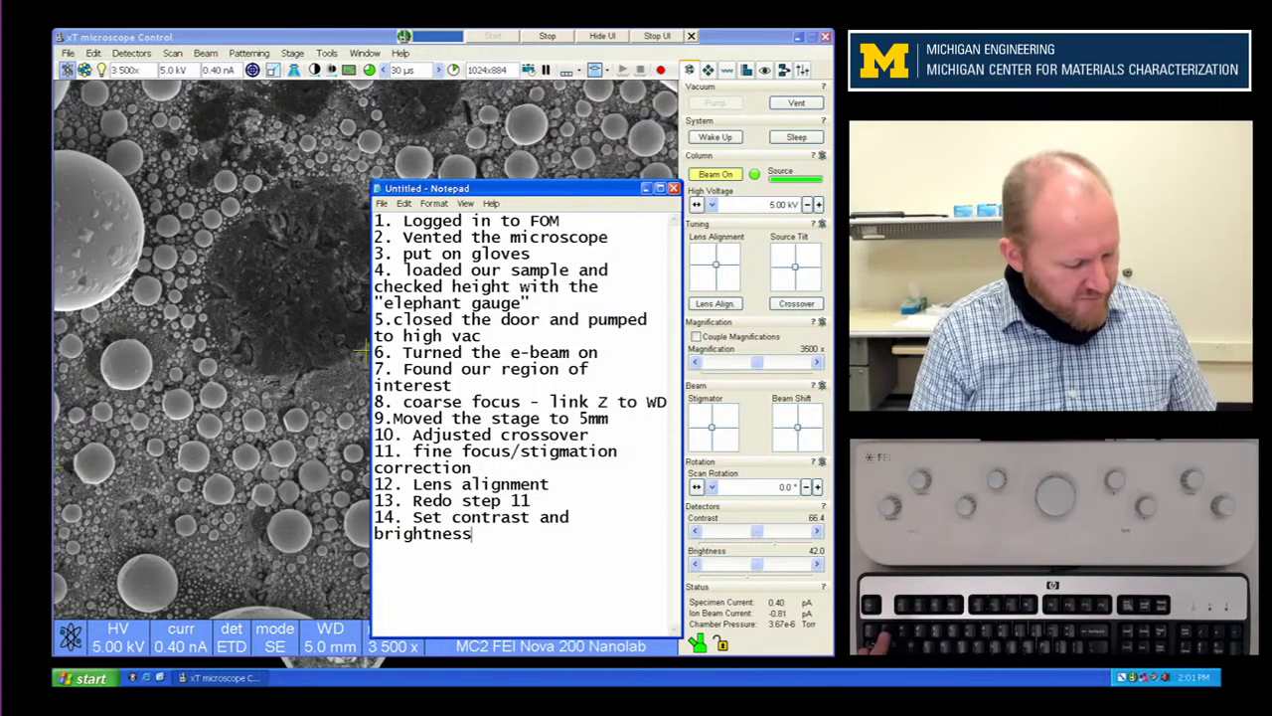
key("Return")
type("15")
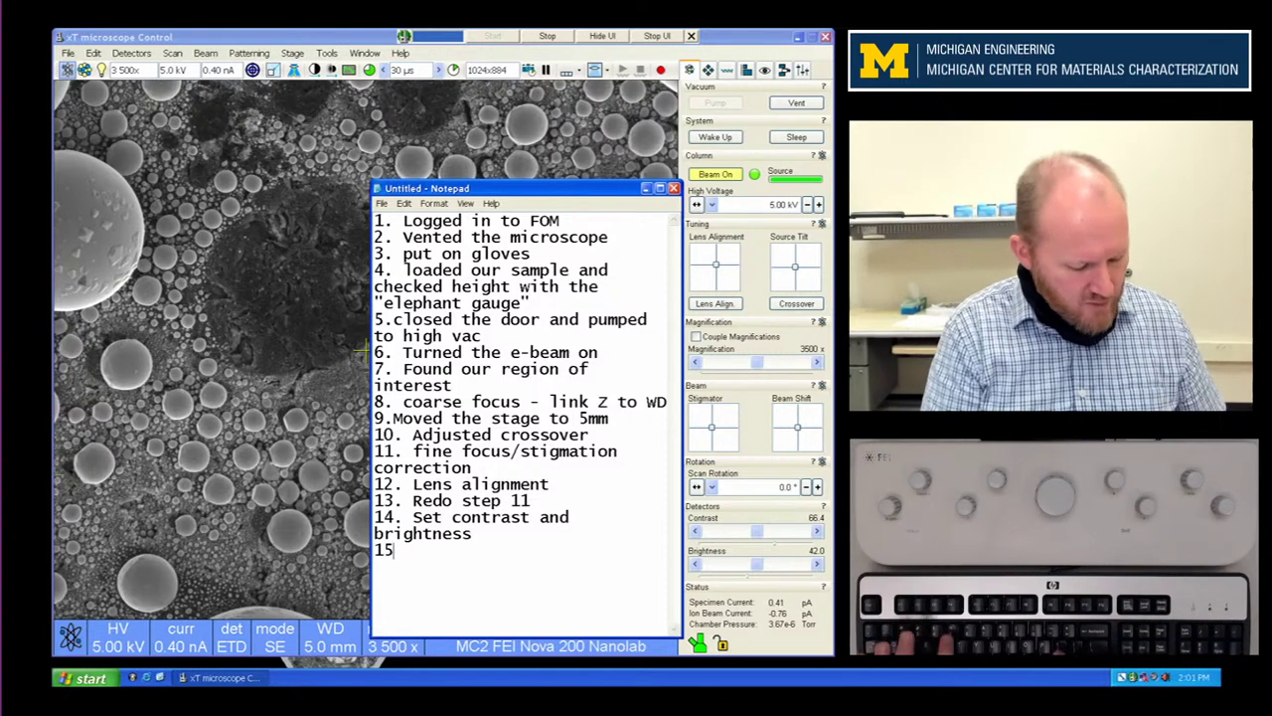
type(". take an")
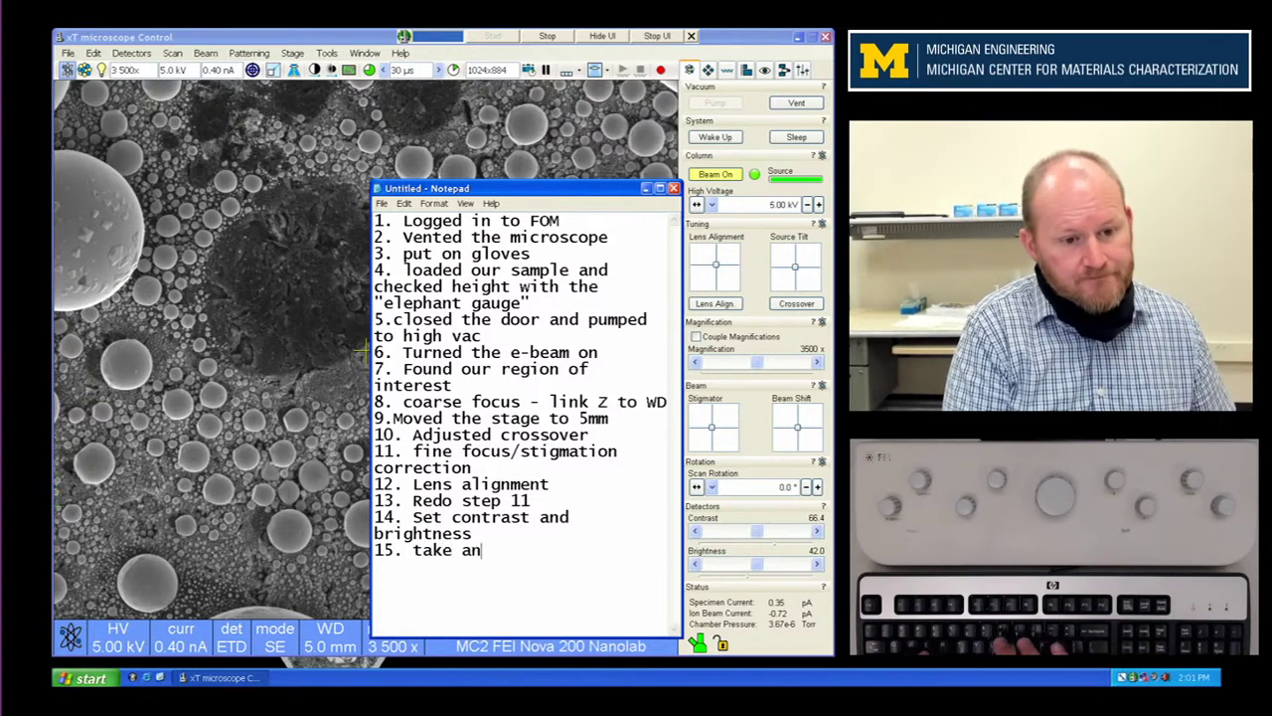
type(" imager")
key("BackSpace")
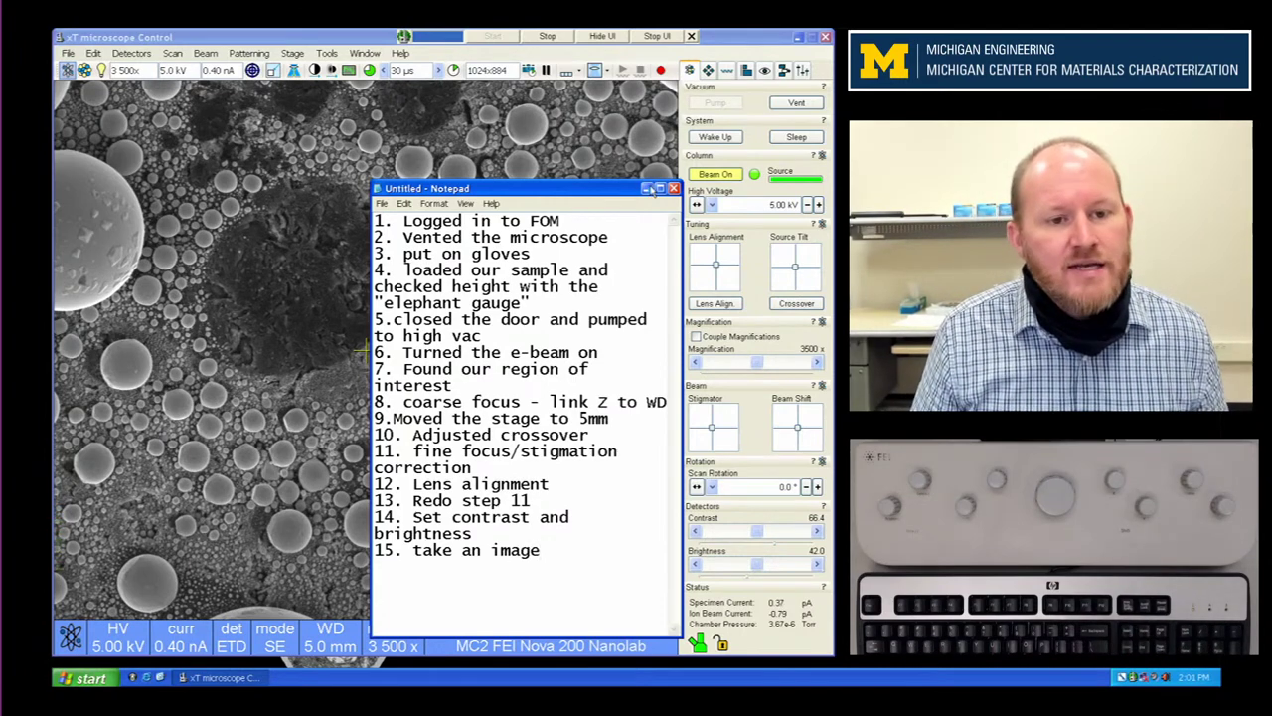
Step: Take a photo scan of the particles and start saving it
left_click(646, 189)
key("ctrl+shift+period")
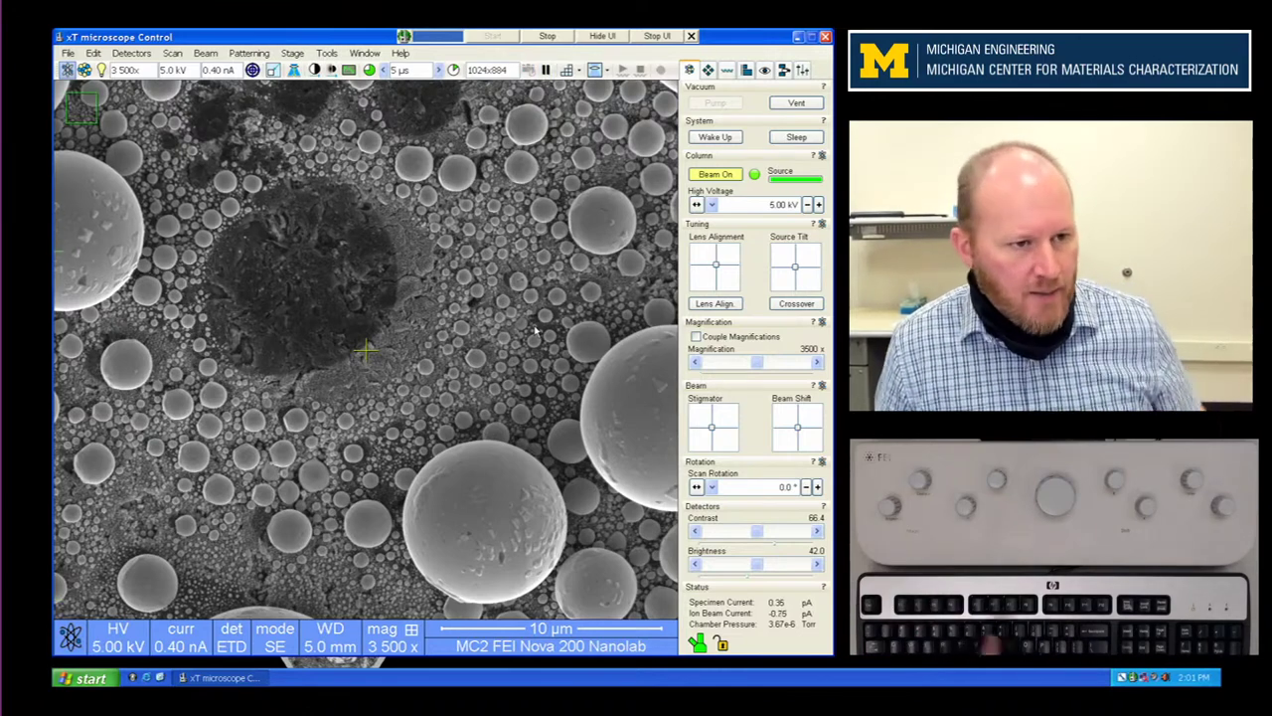
key("ctrl+s")
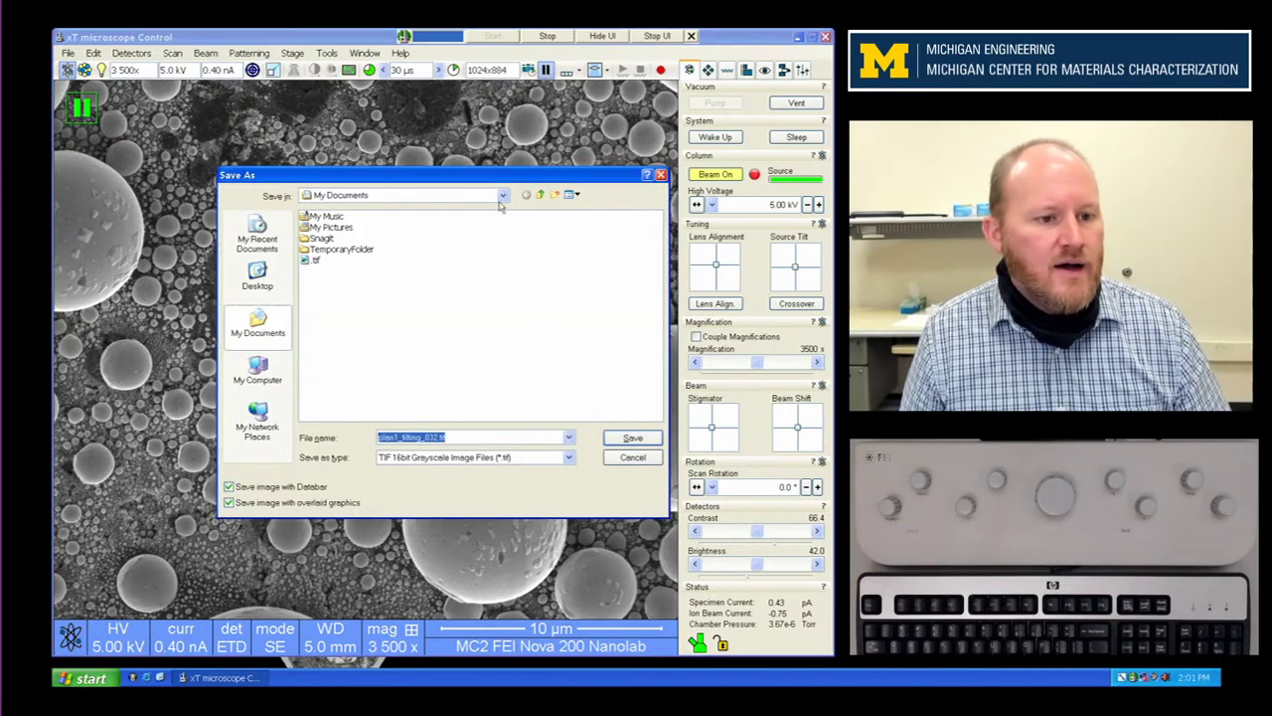
Step: Create a new folder named Training in My Documents and open it
right_click(425, 296)
mouse_move(489, 384)
left_click(539, 393)
type("Training")
key("Return")
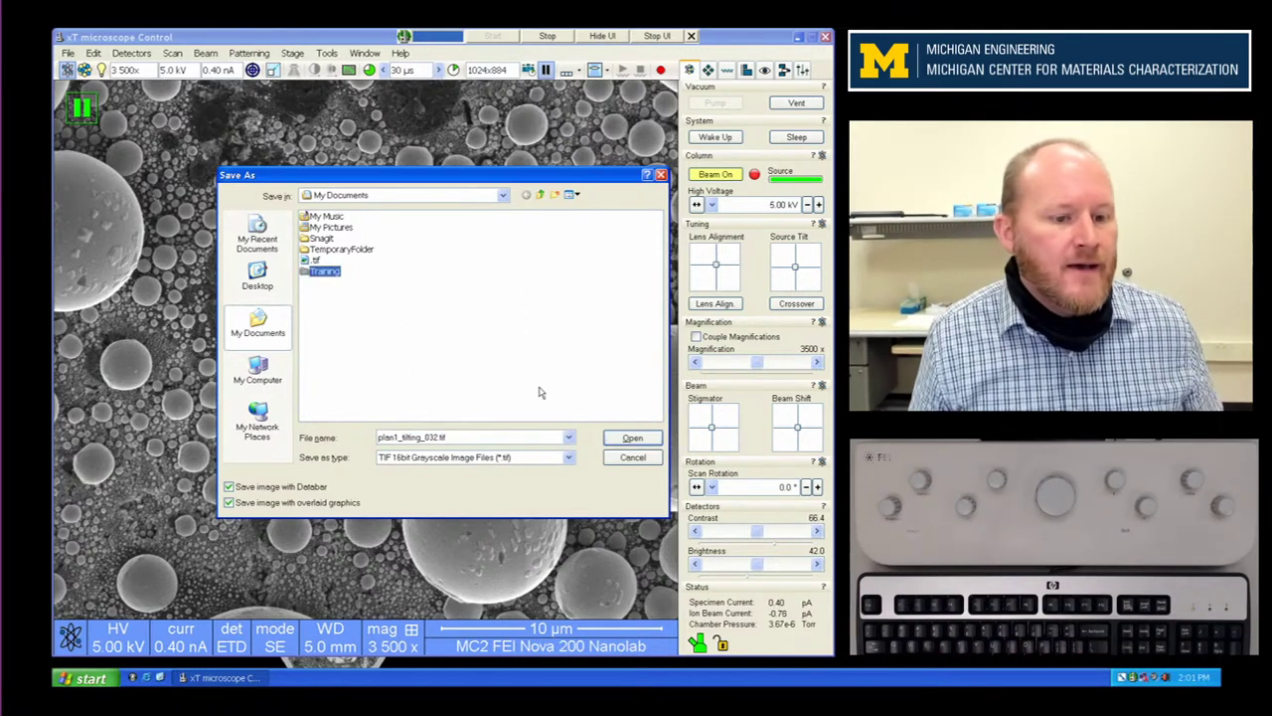
double_click(316, 272)
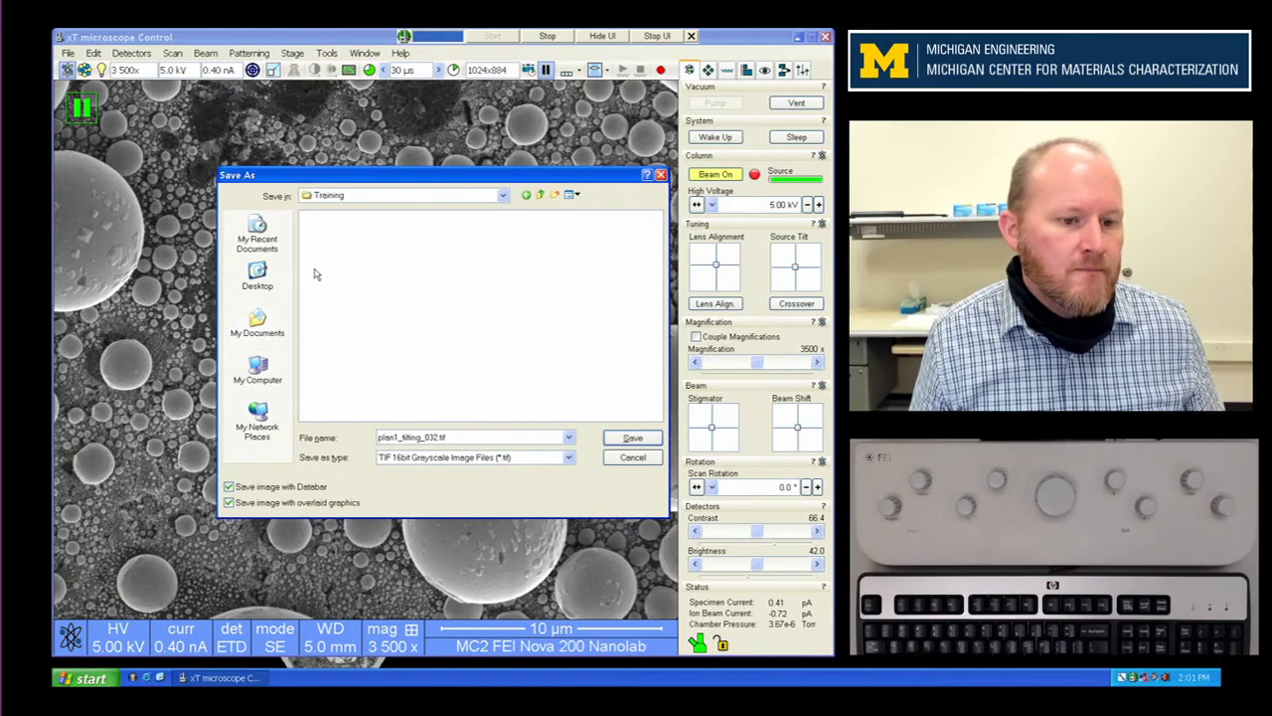
Step: Save the image in Training as Image 1
double_click(469, 437)
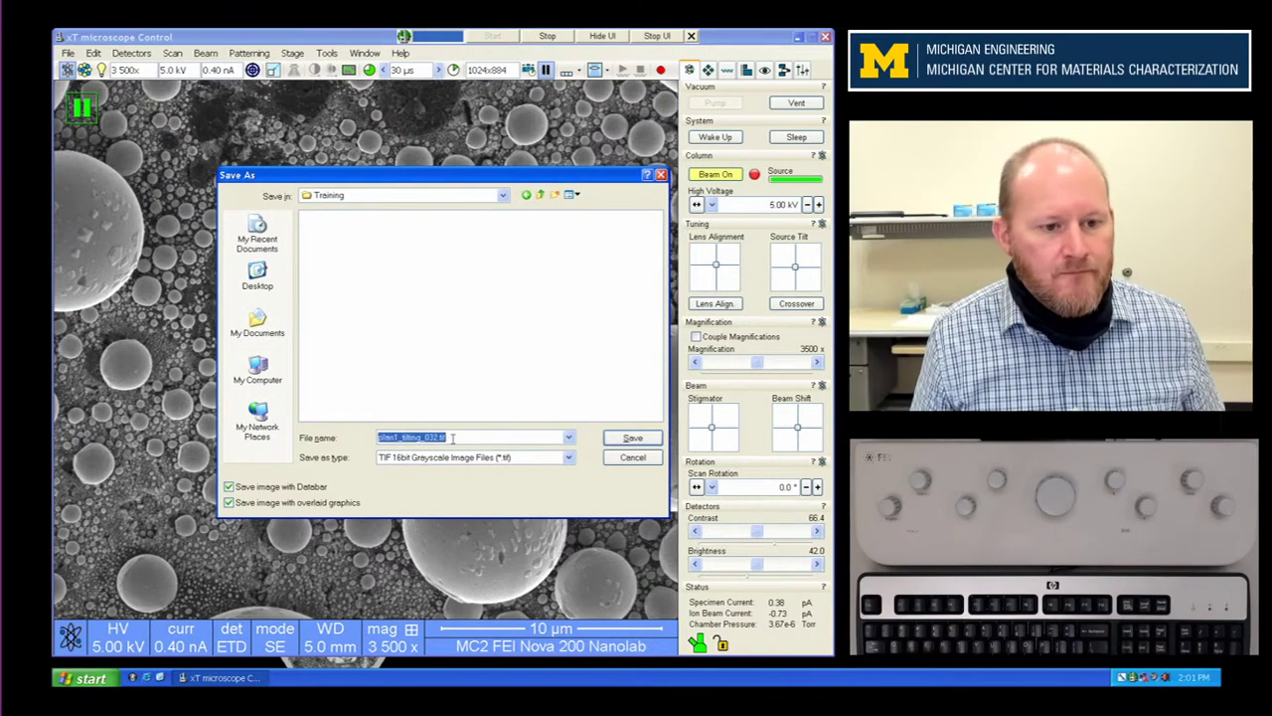
type("Image 1")
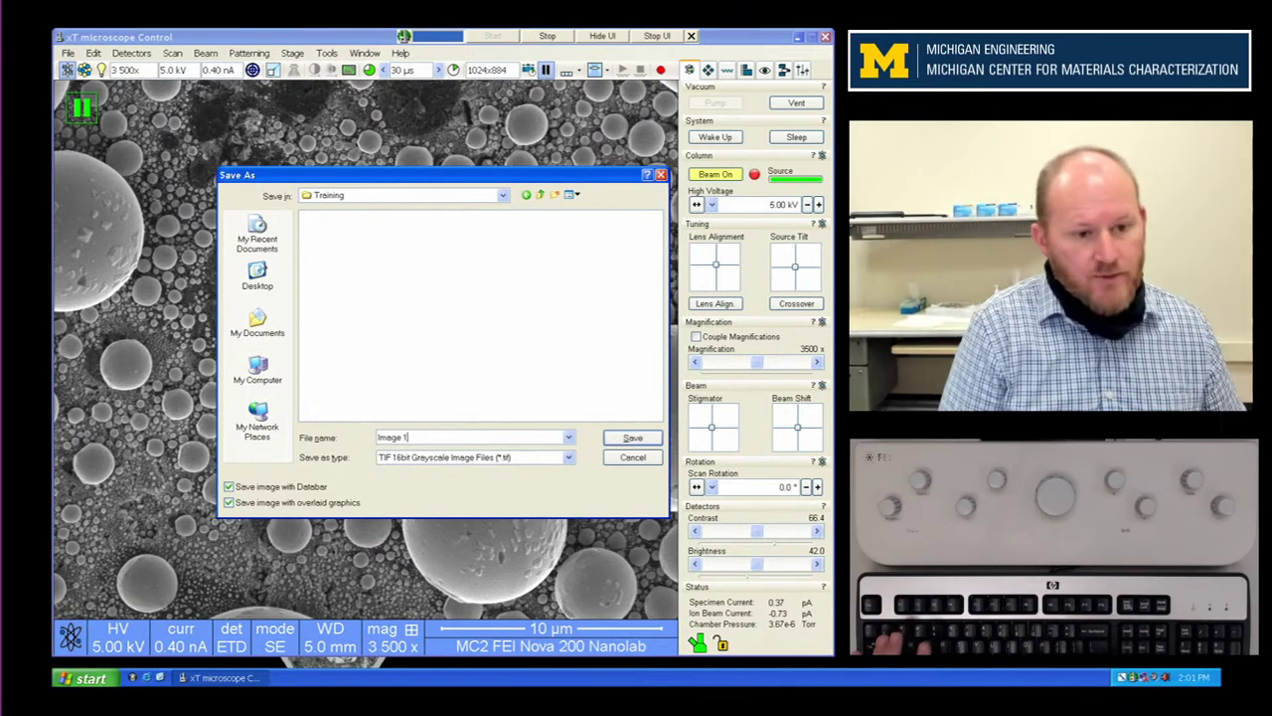
key("Return")
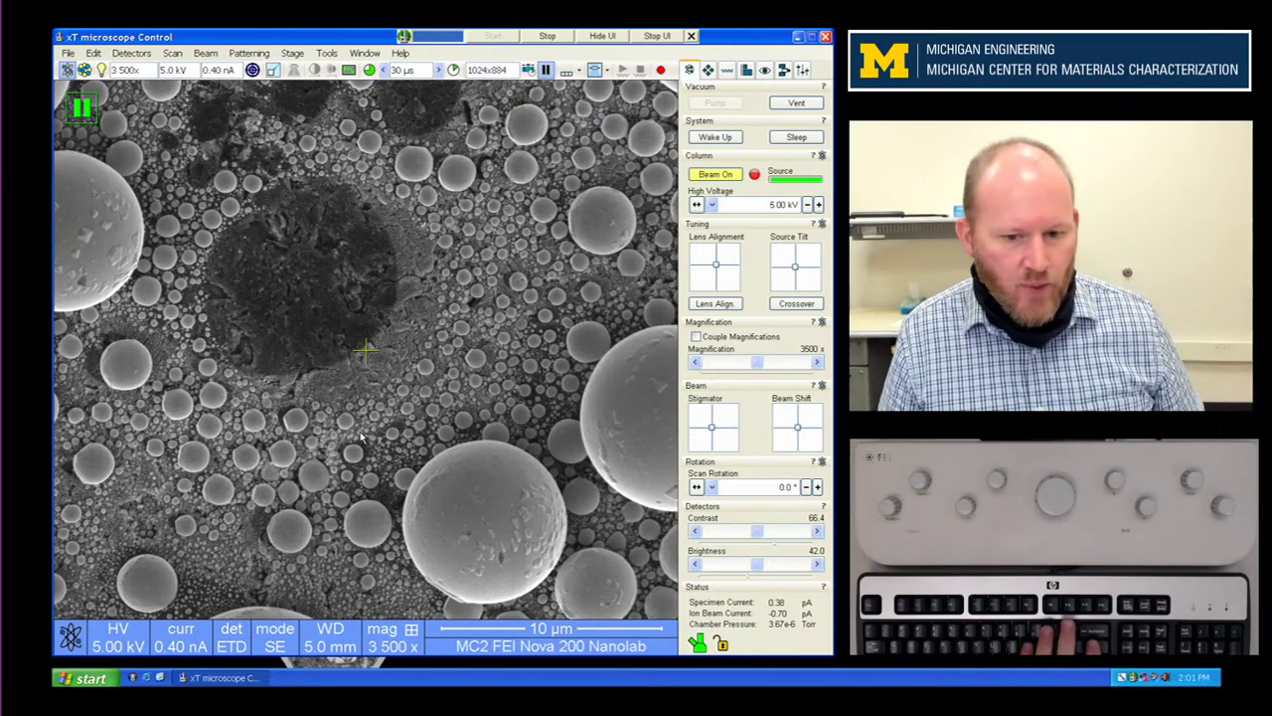
Step: Set the Photo Preset dwell time to 100.0 µs in Scanning preferences and apply it
key("ctrl+p")
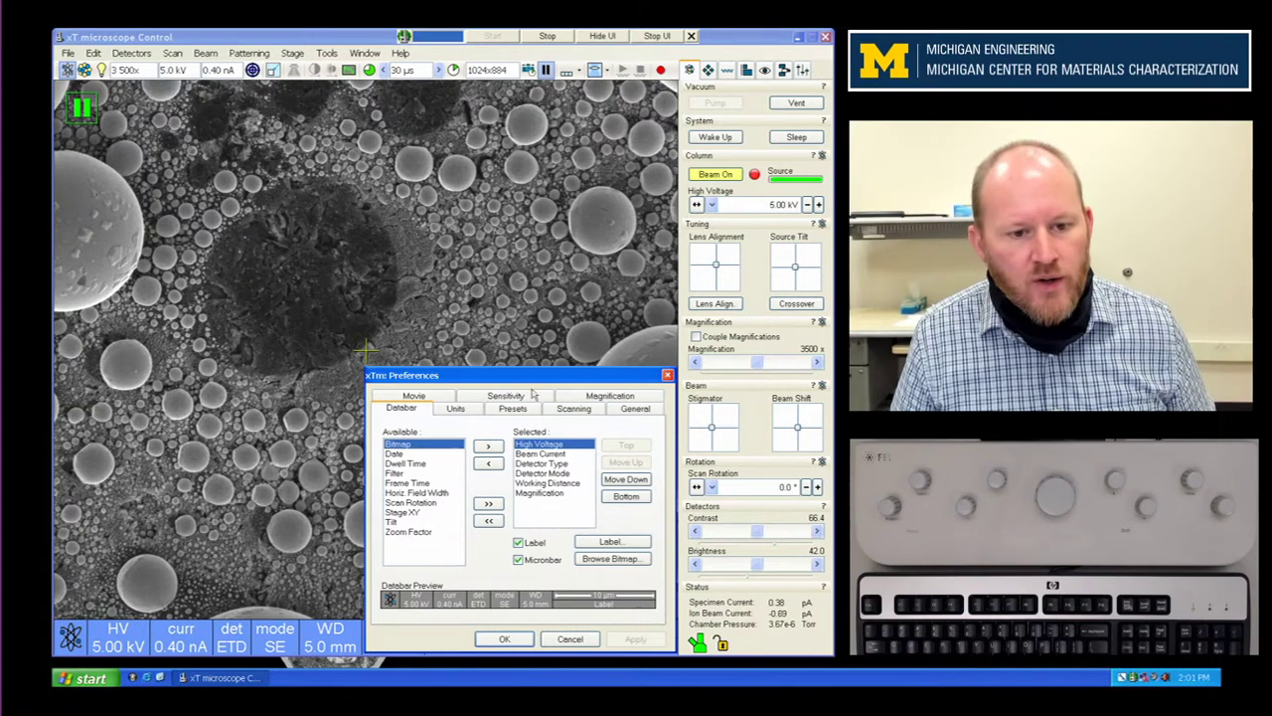
left_click(667, 375)
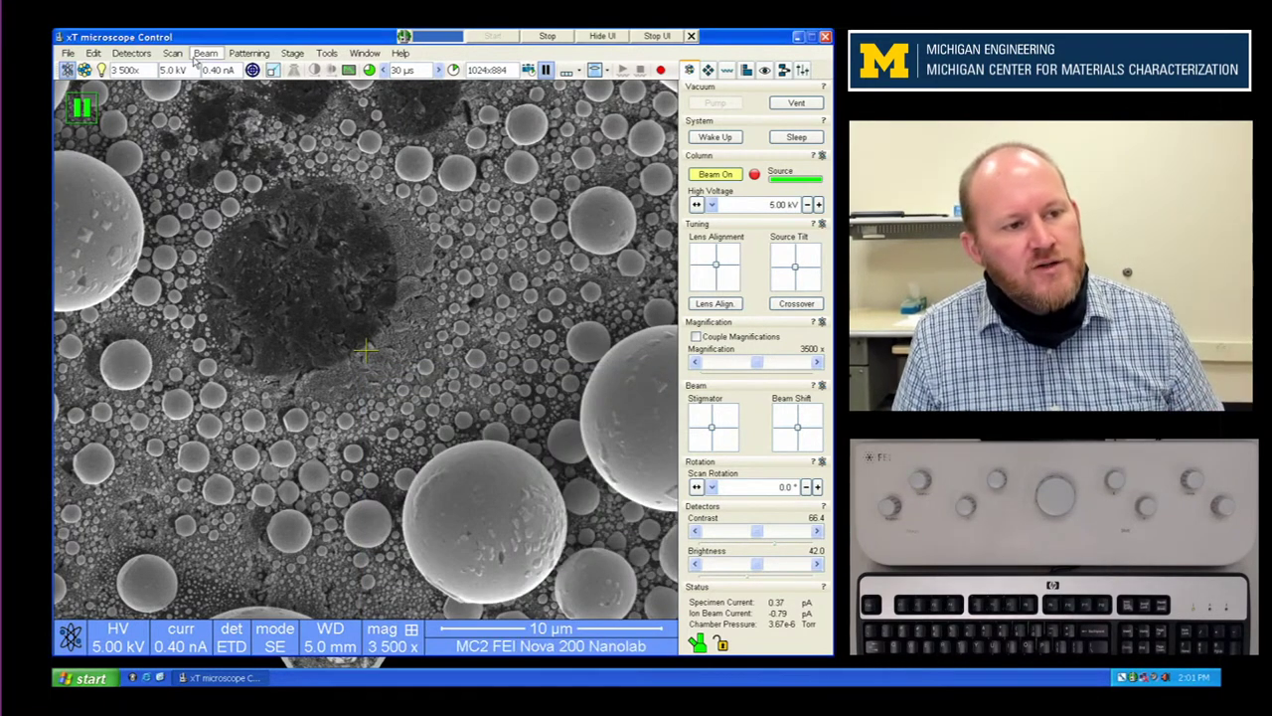
left_click(172, 52)
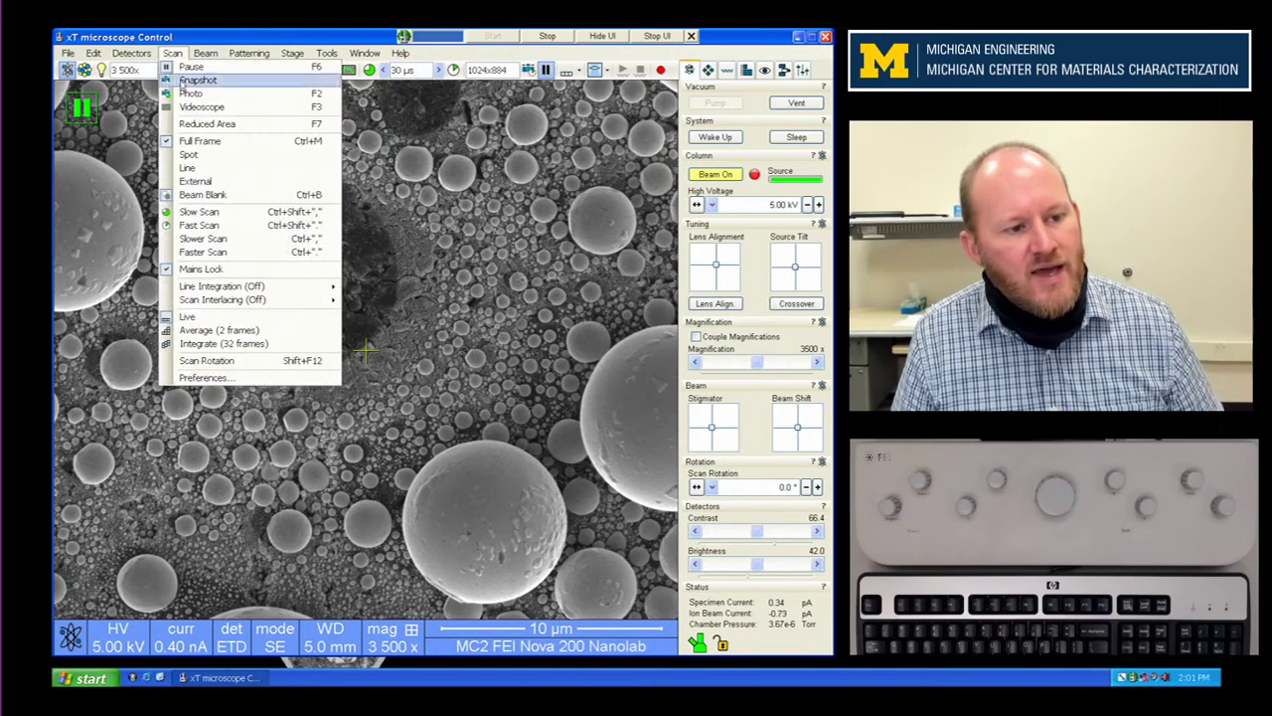
left_click(224, 379)
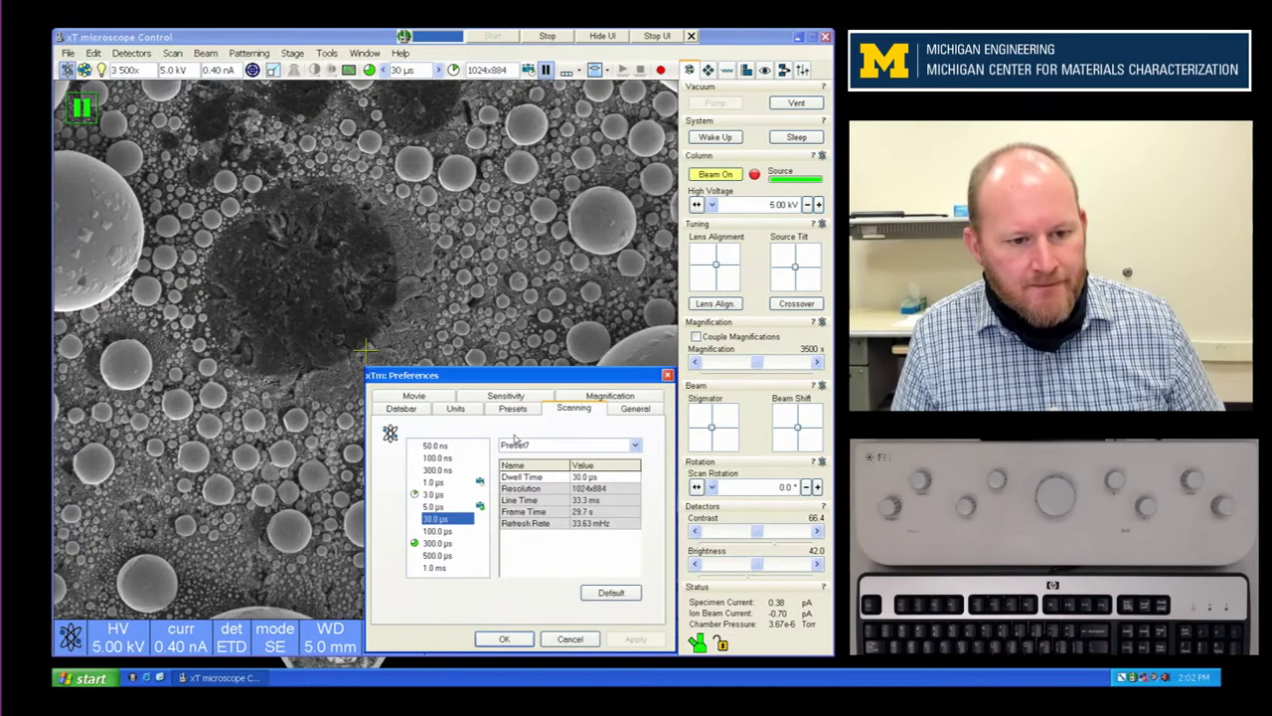
left_click(481, 484)
left_click(481, 507)
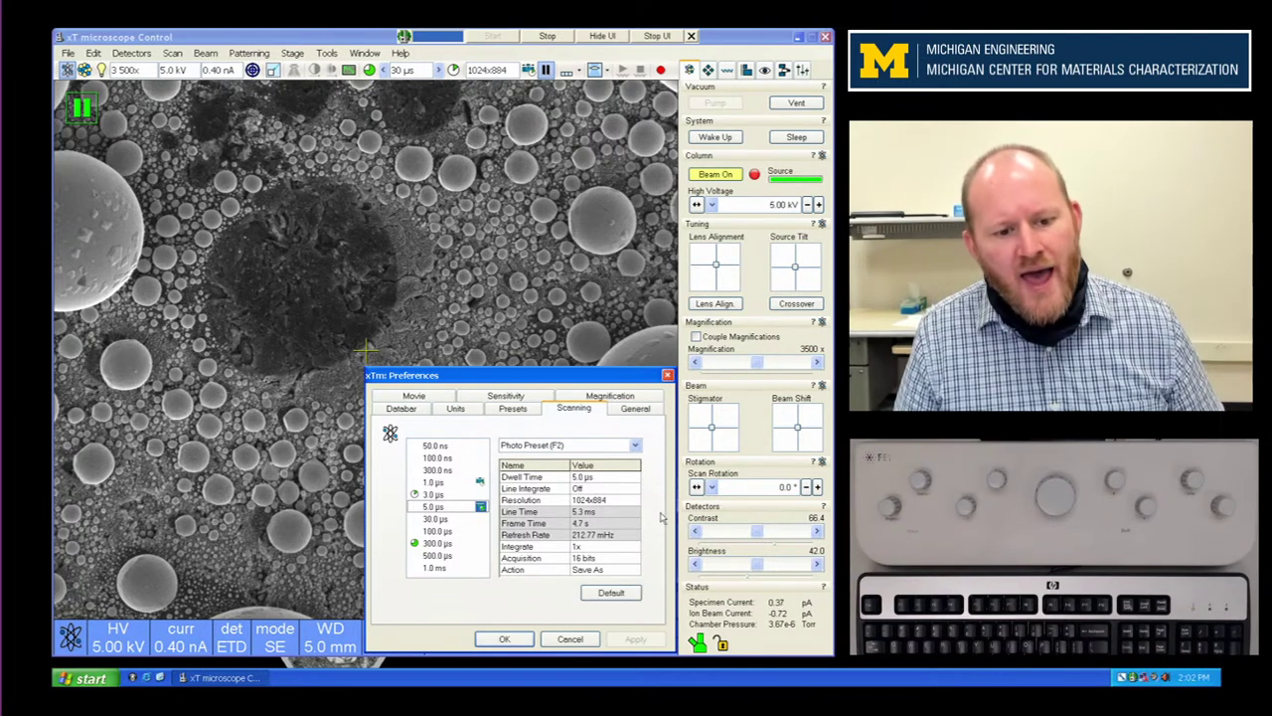
left_click(608, 478)
left_click(610, 482)
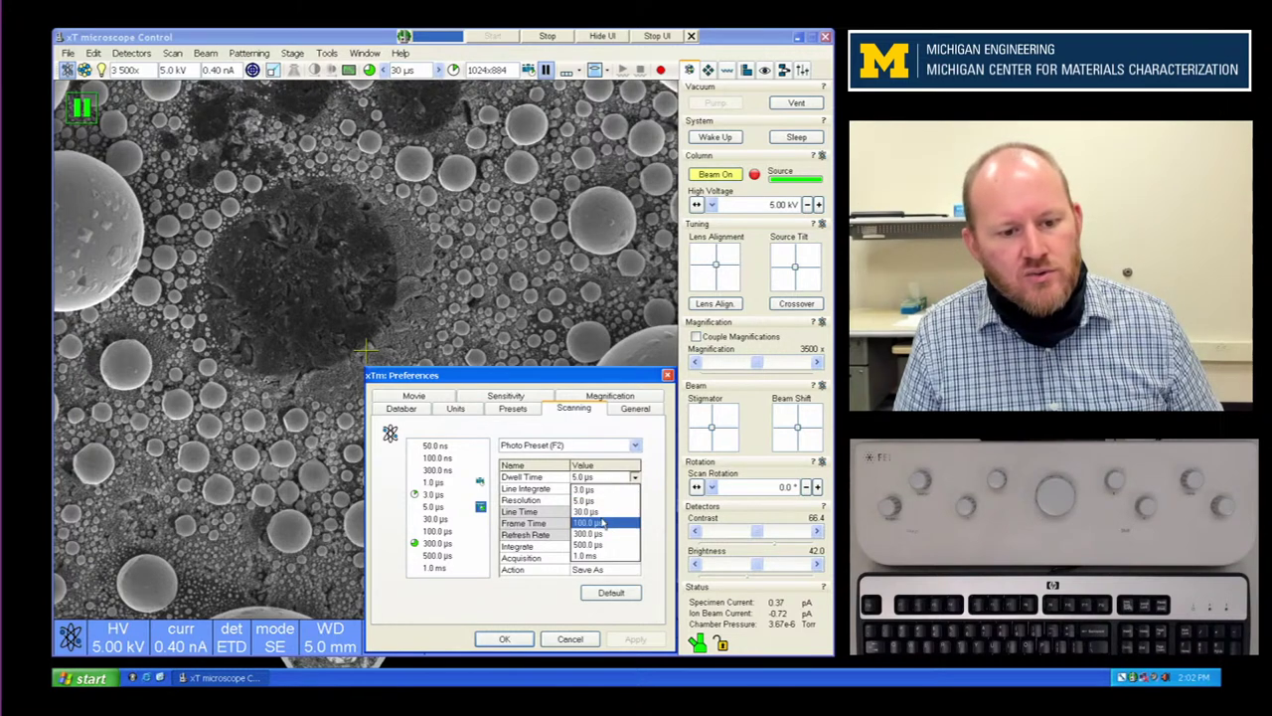
left_click(602, 522)
left_click(635, 639)
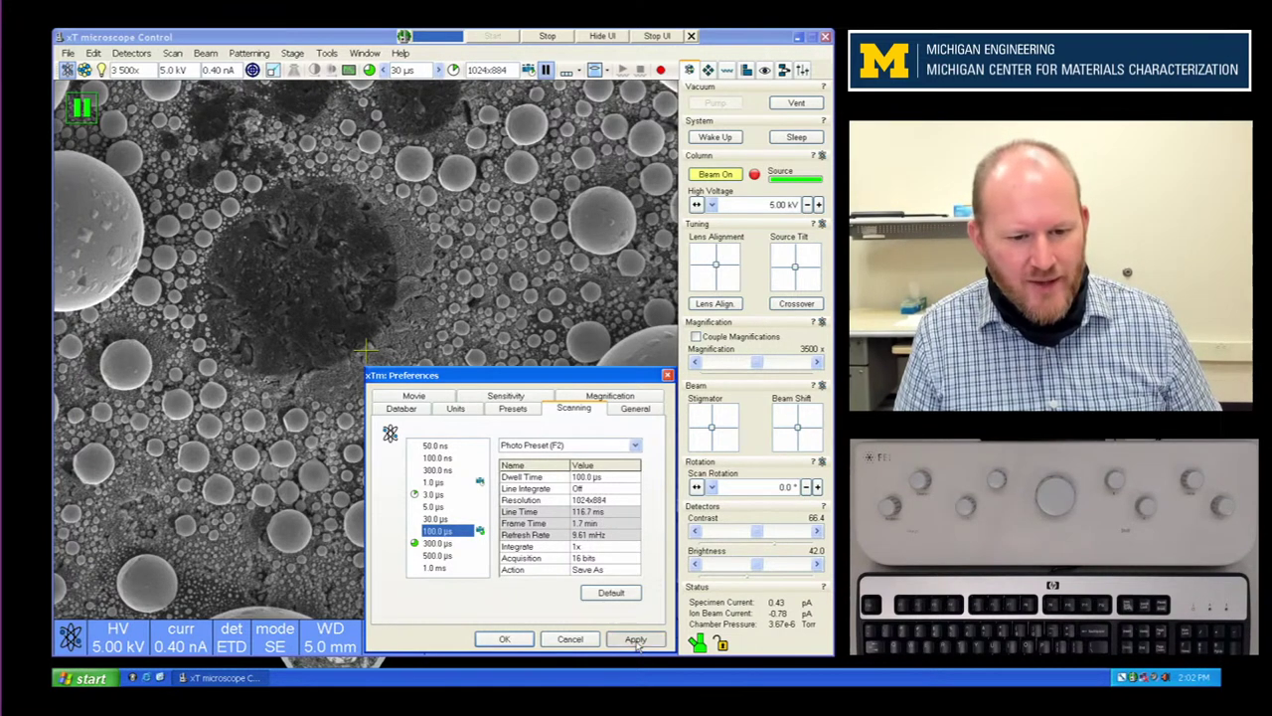
left_click(507, 640)
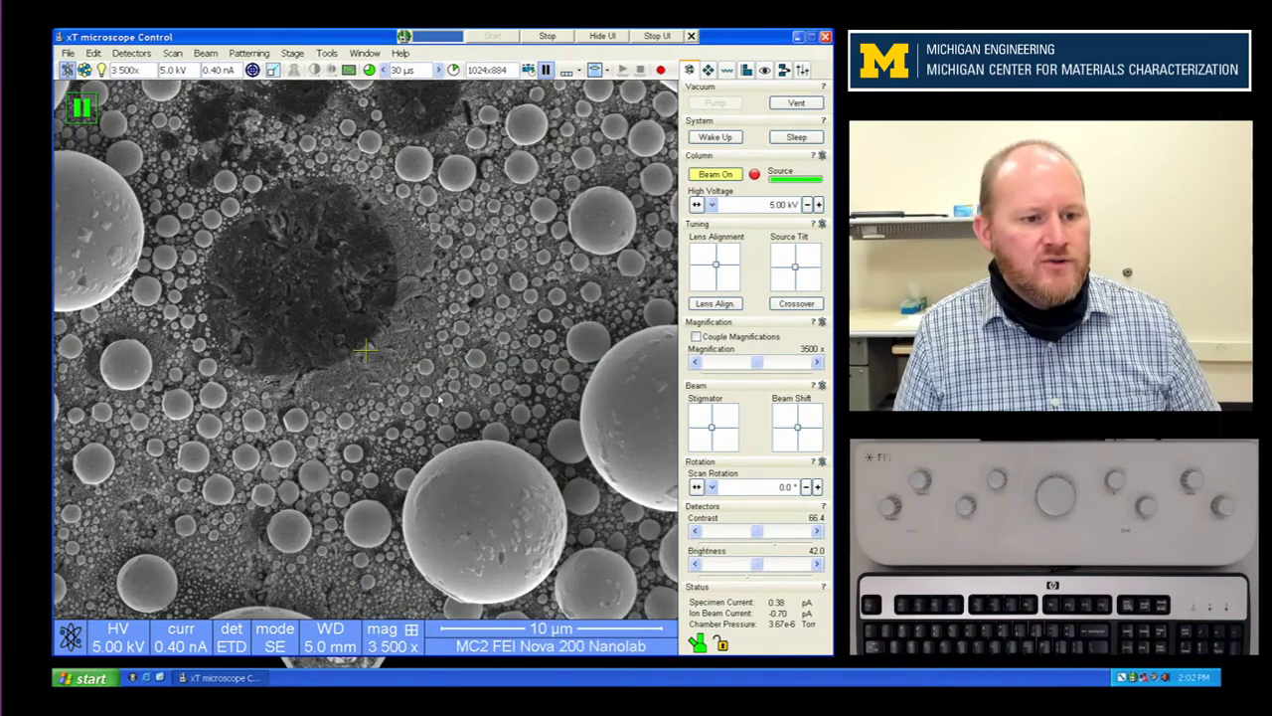
Step: Resume and pause live scanning, then set the photo preset dwell time to 30.0 µs
key("F6")
key("F6")
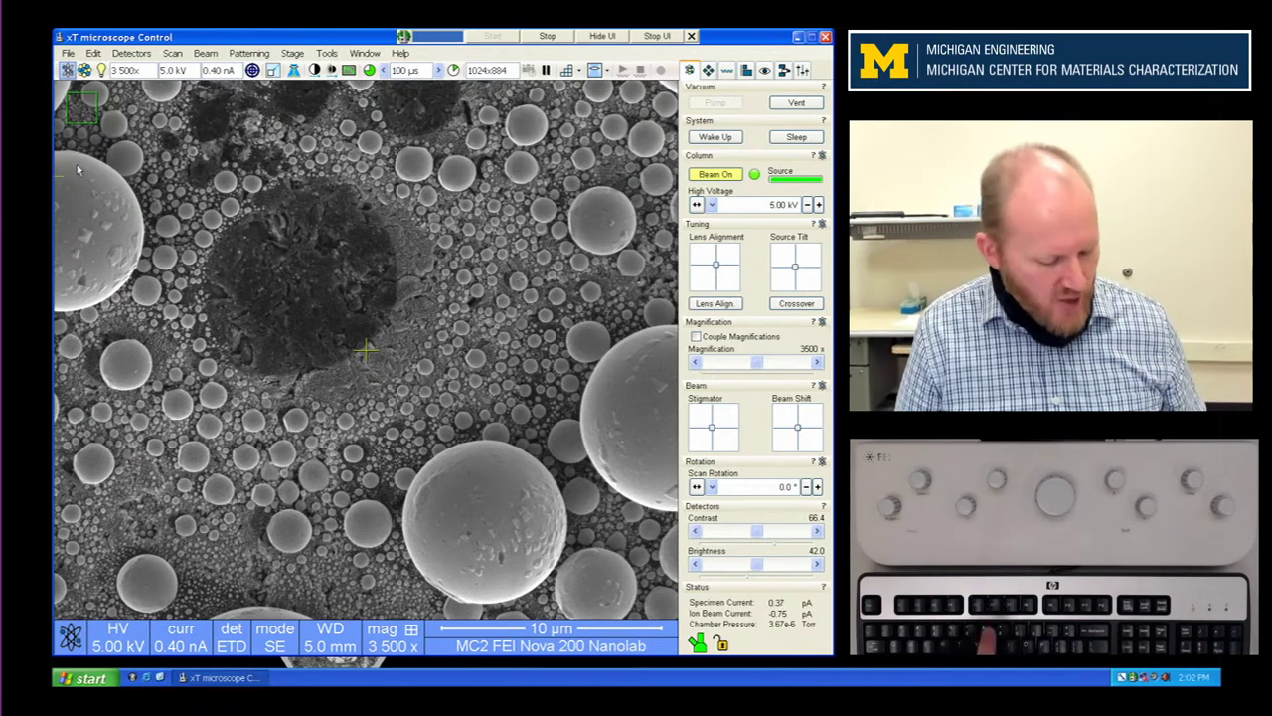
key("F3")
key("ctrl+p")
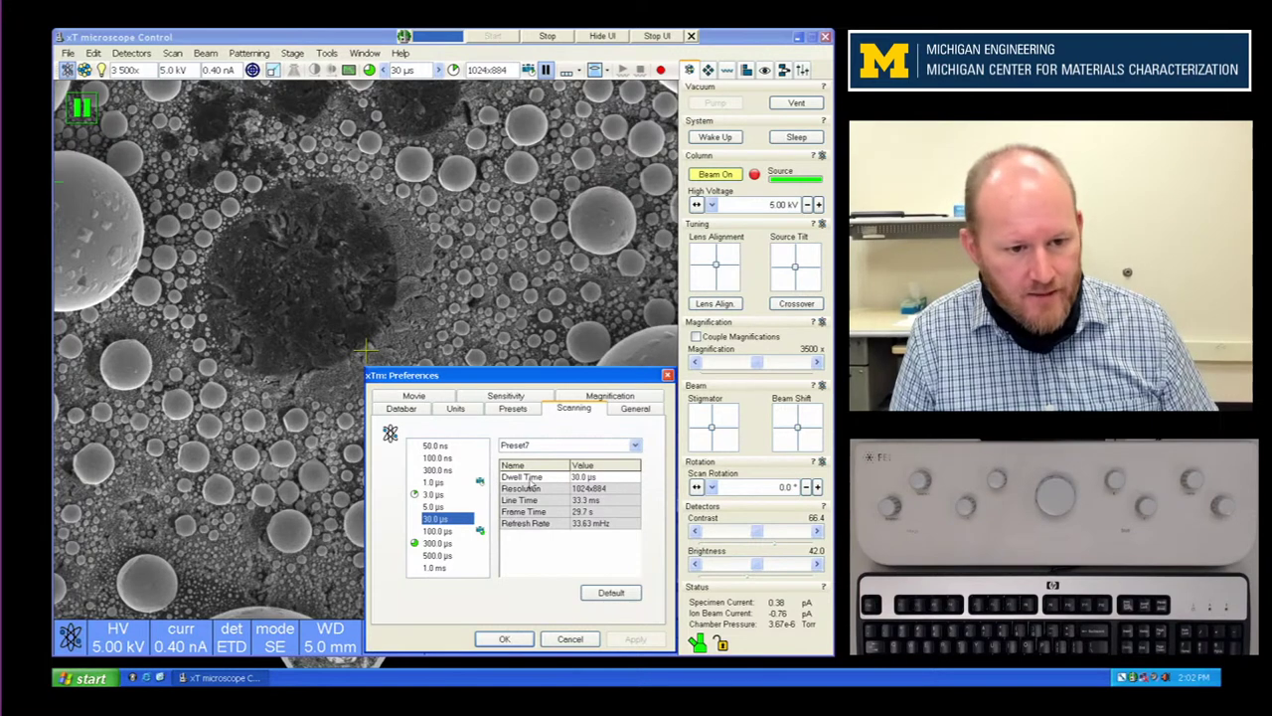
left_click(480, 533)
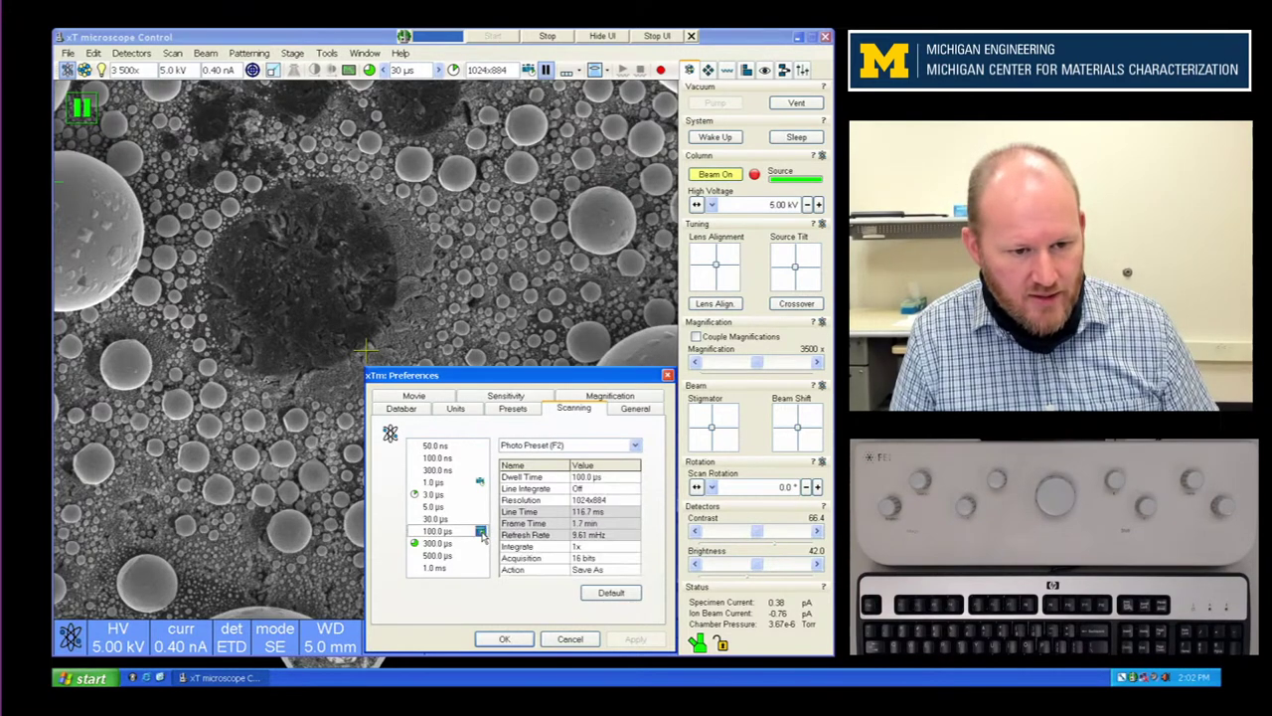
left_click(631, 476)
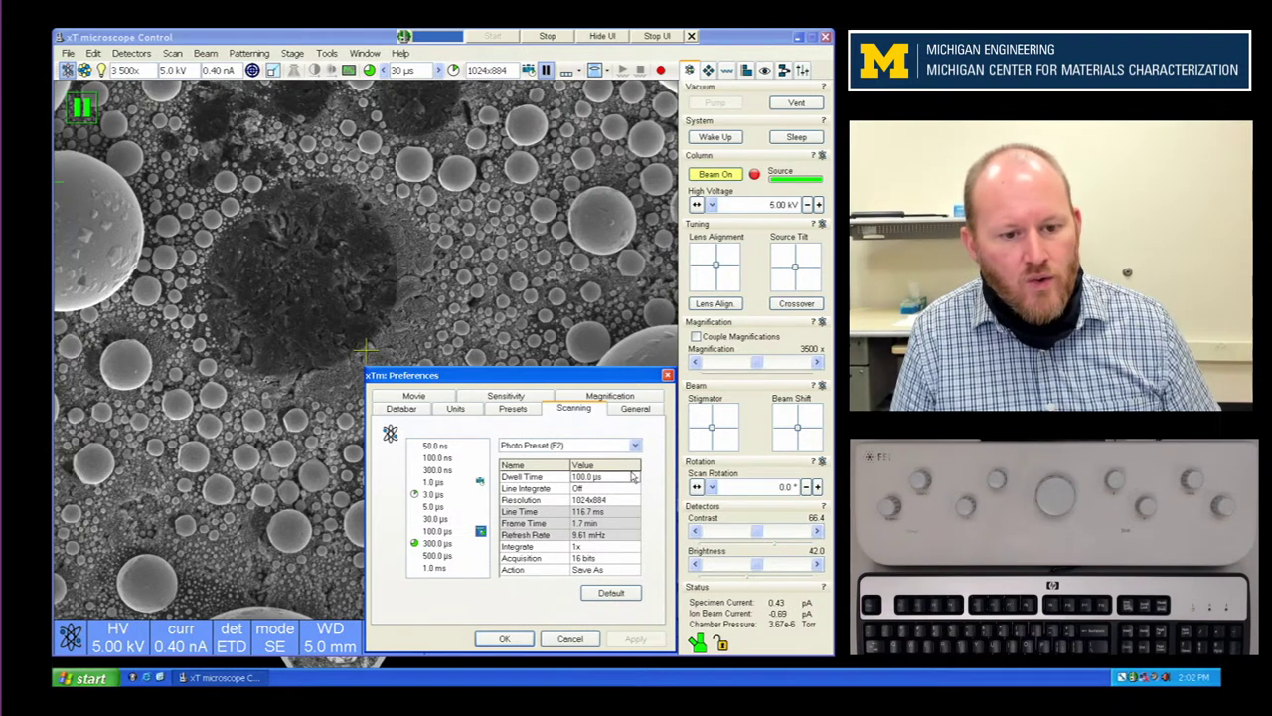
left_click(634, 480)
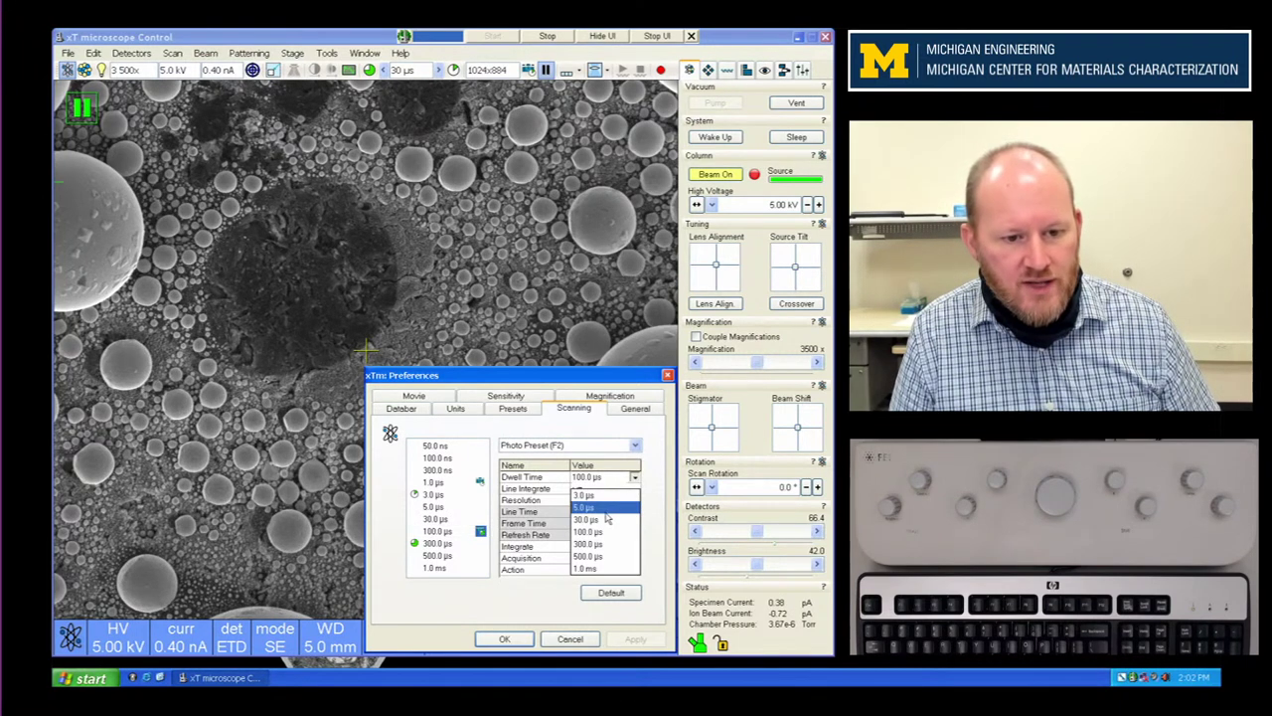
left_click(611, 519)
left_click(633, 639)
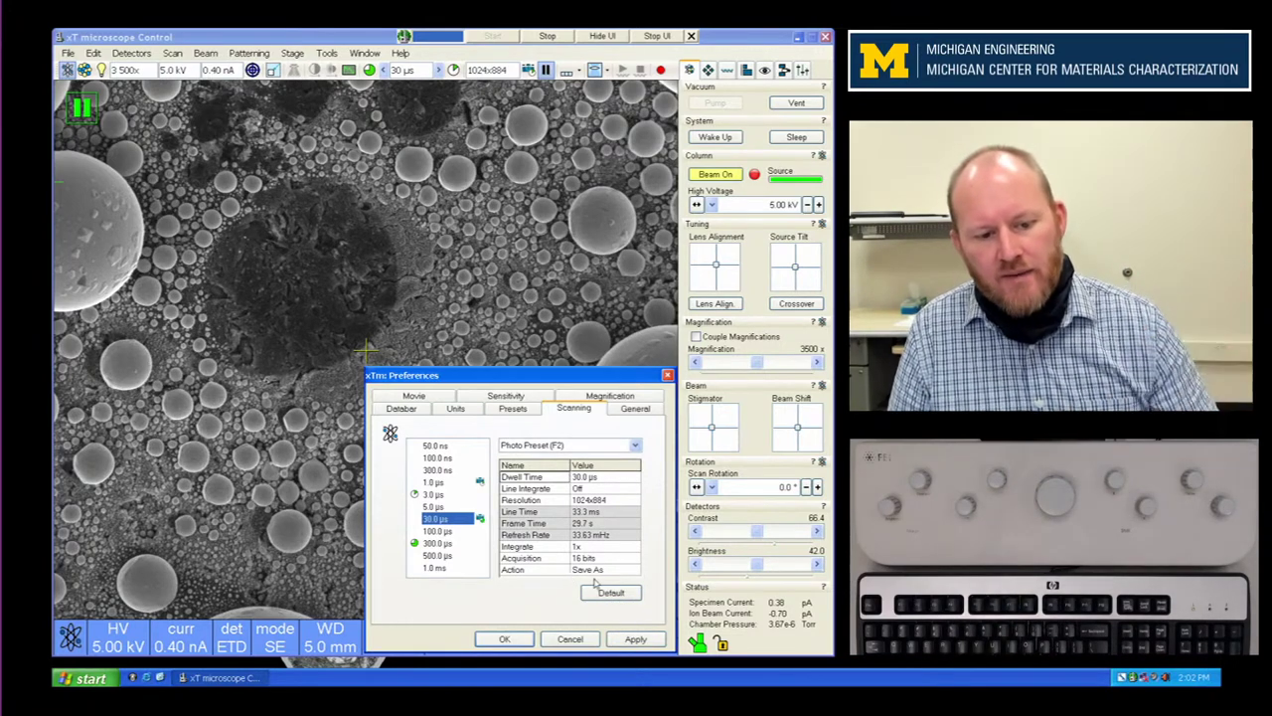
Step: Set the photo preset's after-scan action to None and close the preferences
left_click(603, 572)
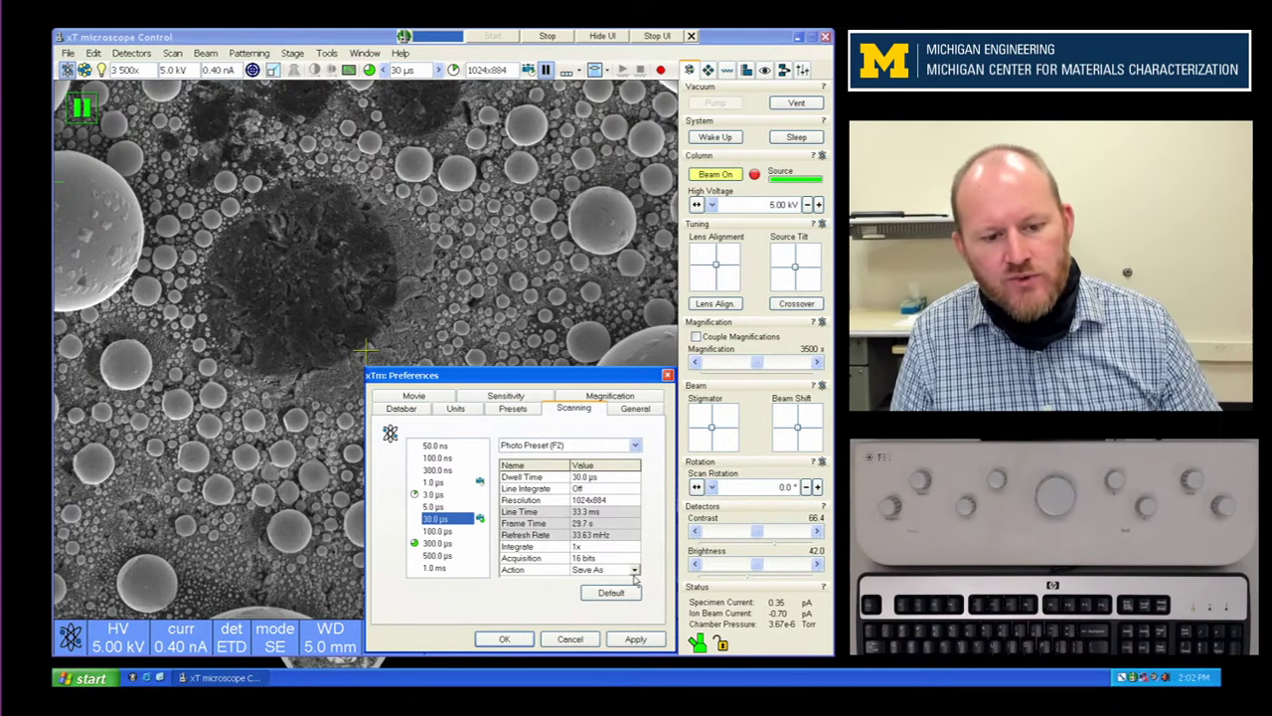
left_click(636, 571)
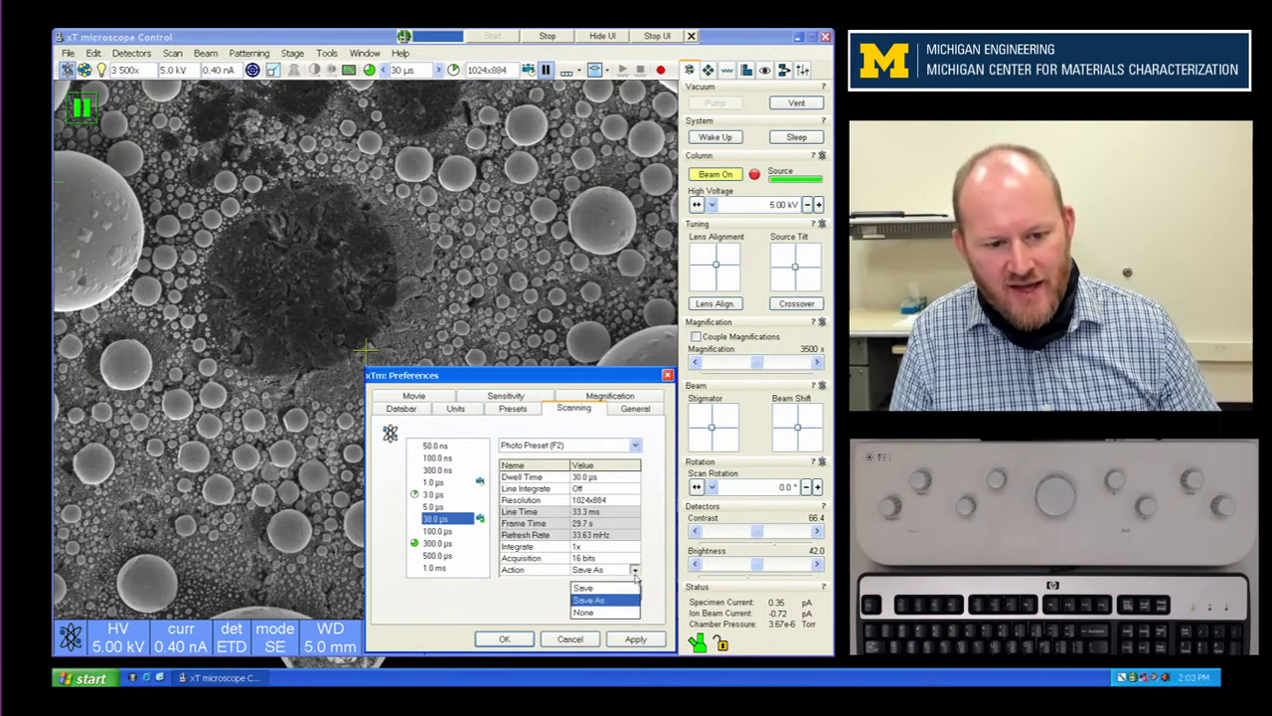
left_click(600, 615)
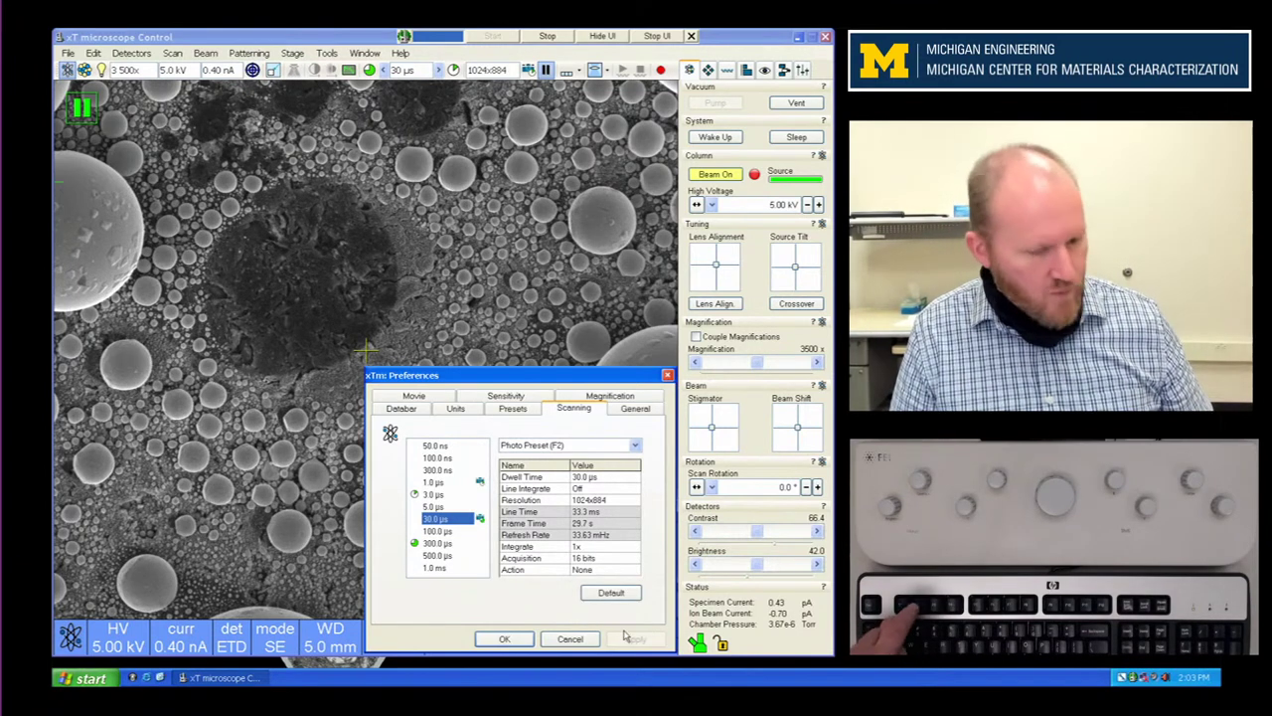
left_click(494, 643)
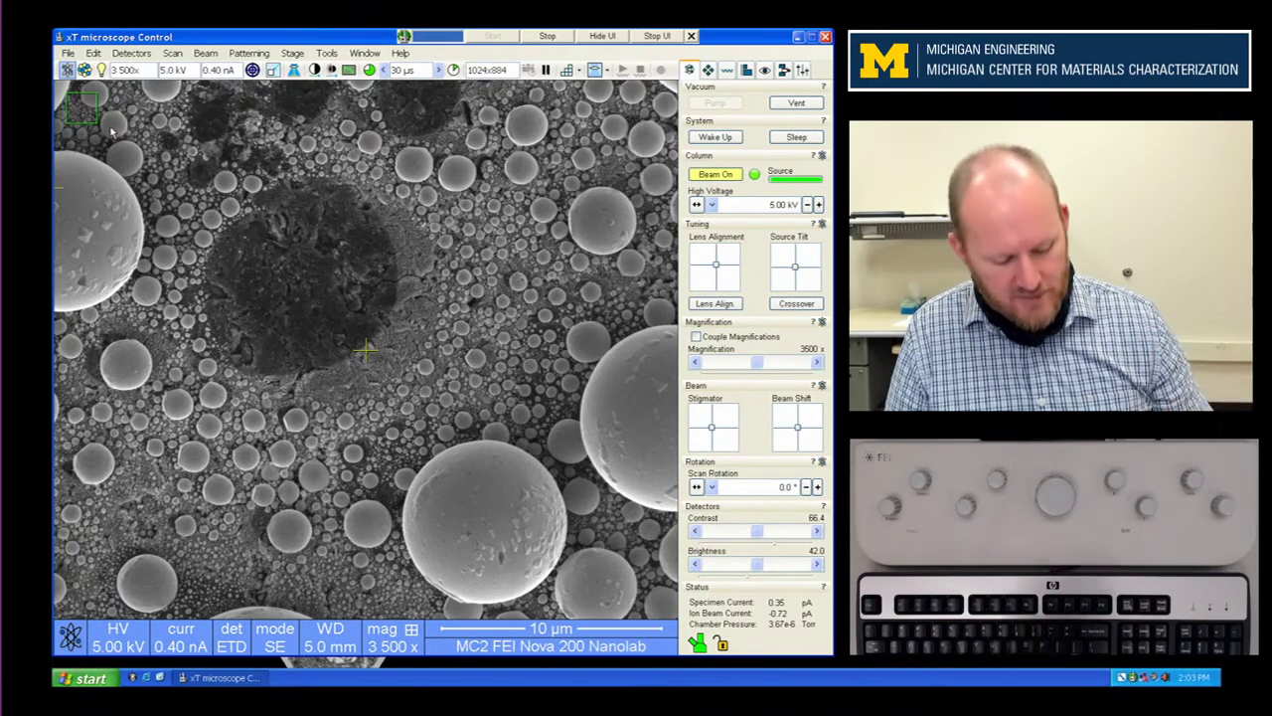
Step: Enter a 15 µs dwell time and assign the Photo Preset to 15.0 µs
key("ctrl+p")
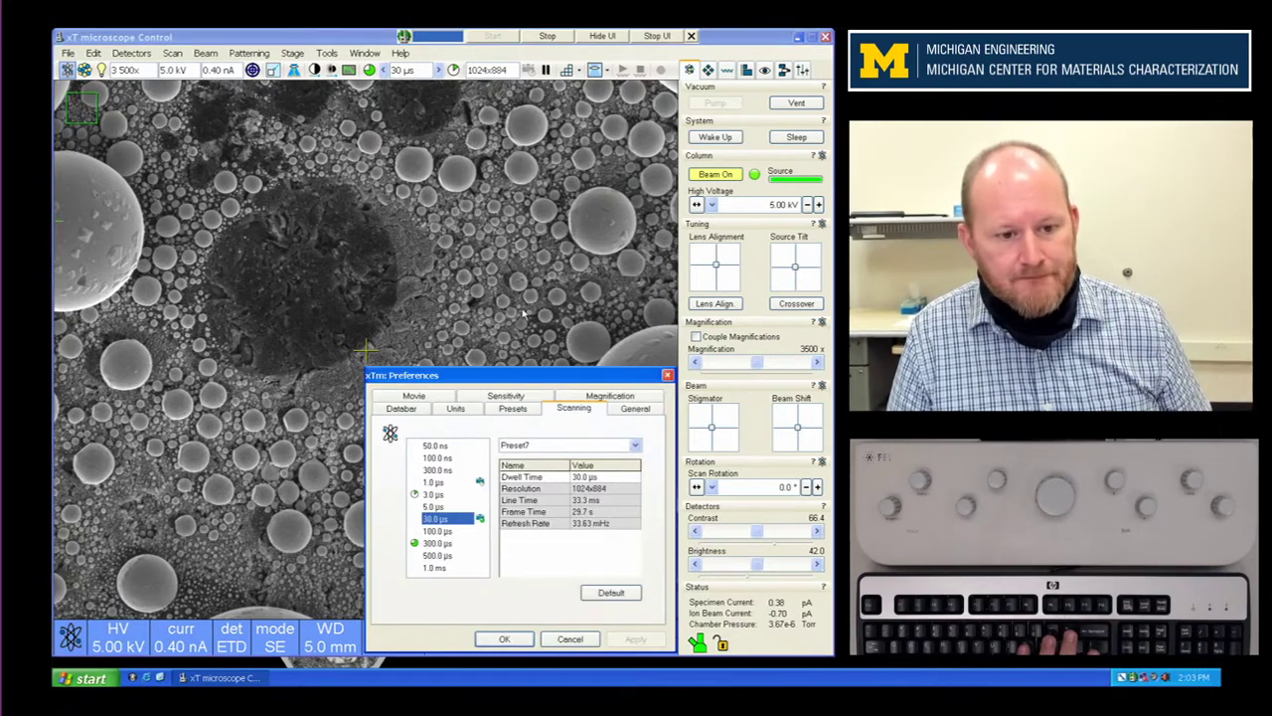
key("F6")
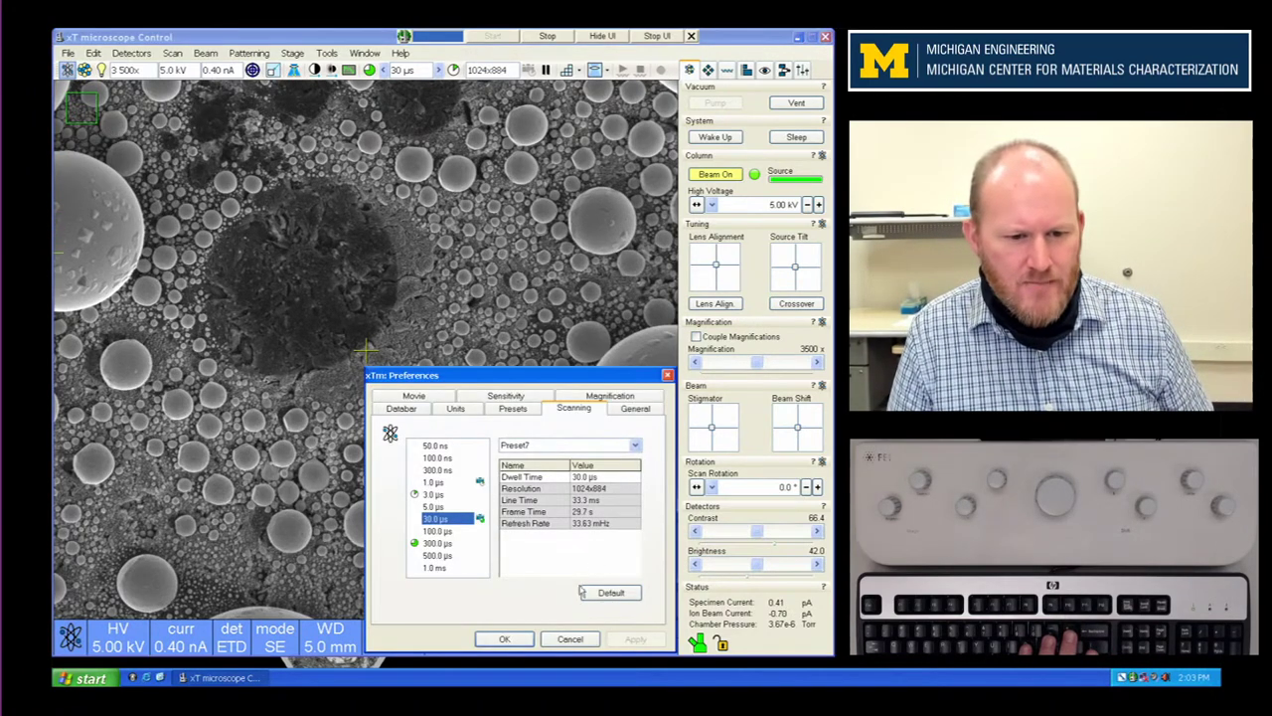
left_click(585, 477)
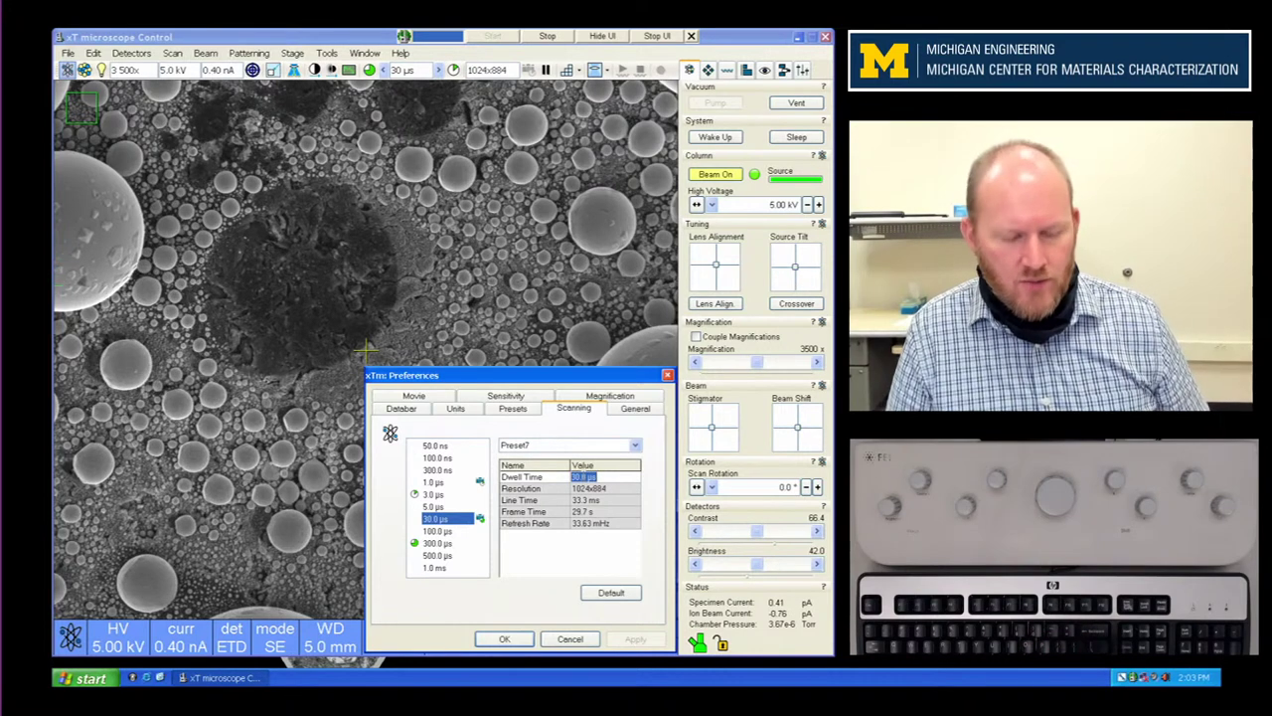
type("15")
key("Return")
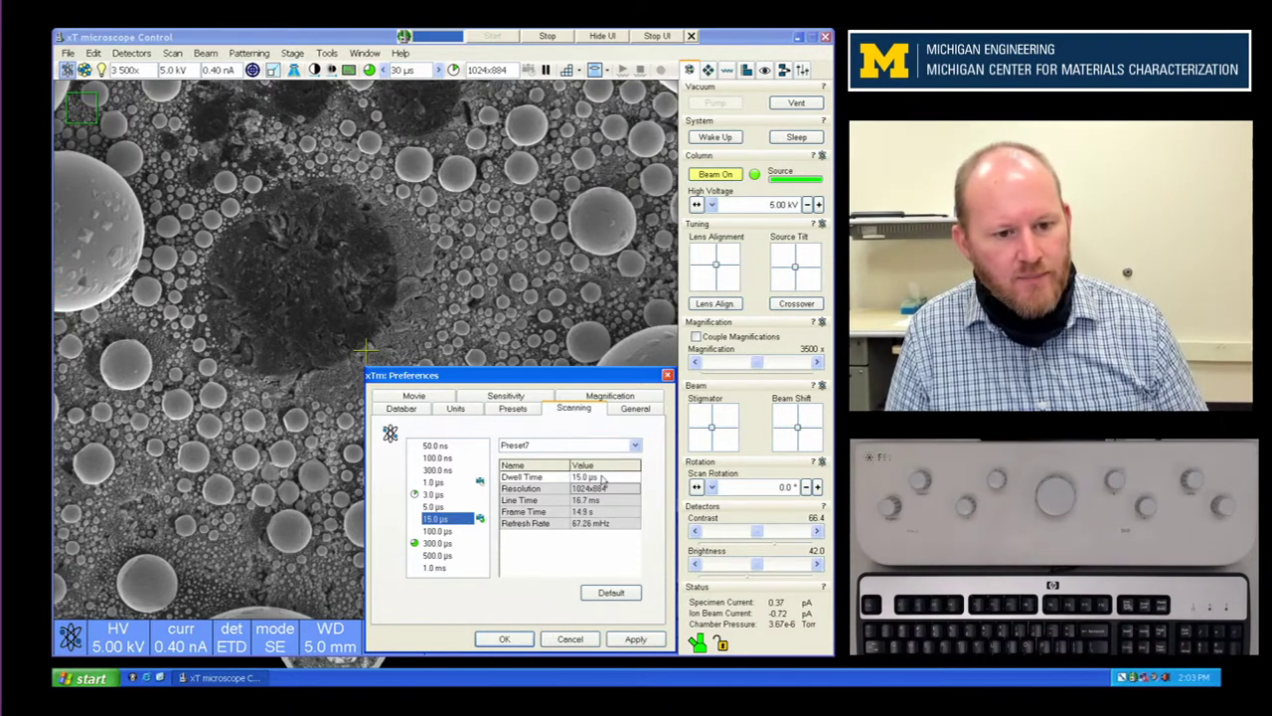
left_click(630, 638)
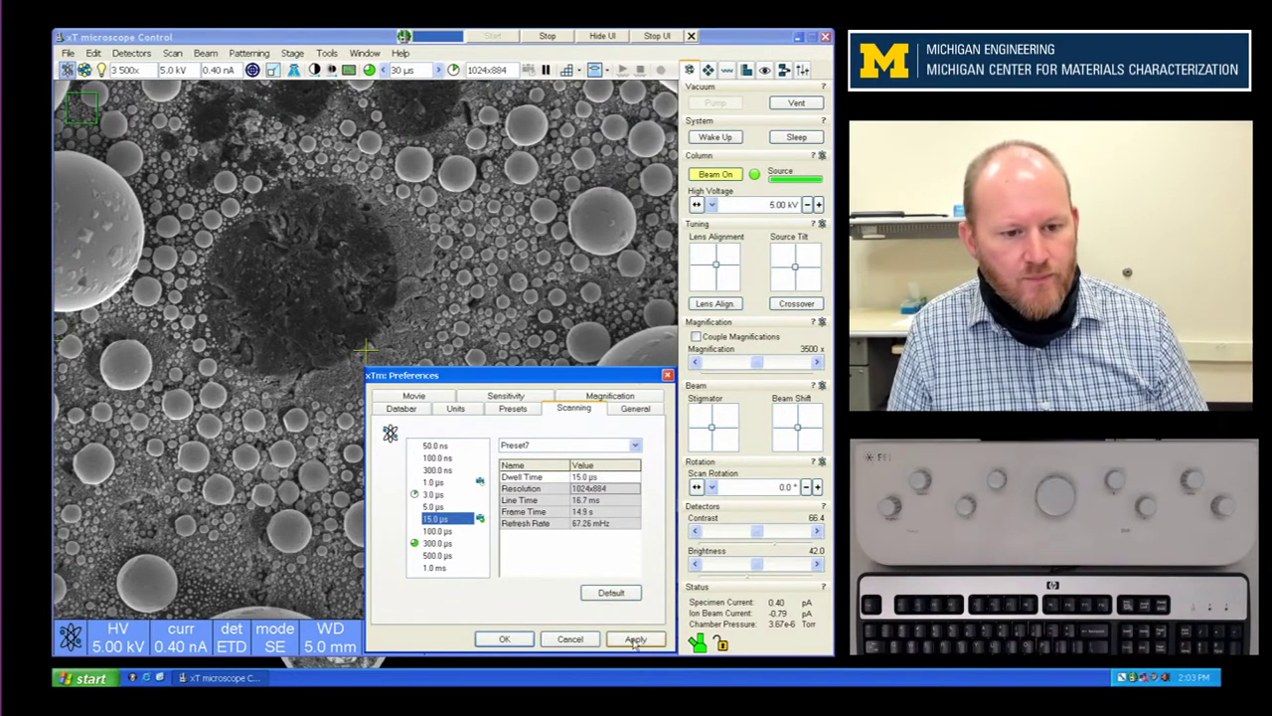
left_click(481, 520)
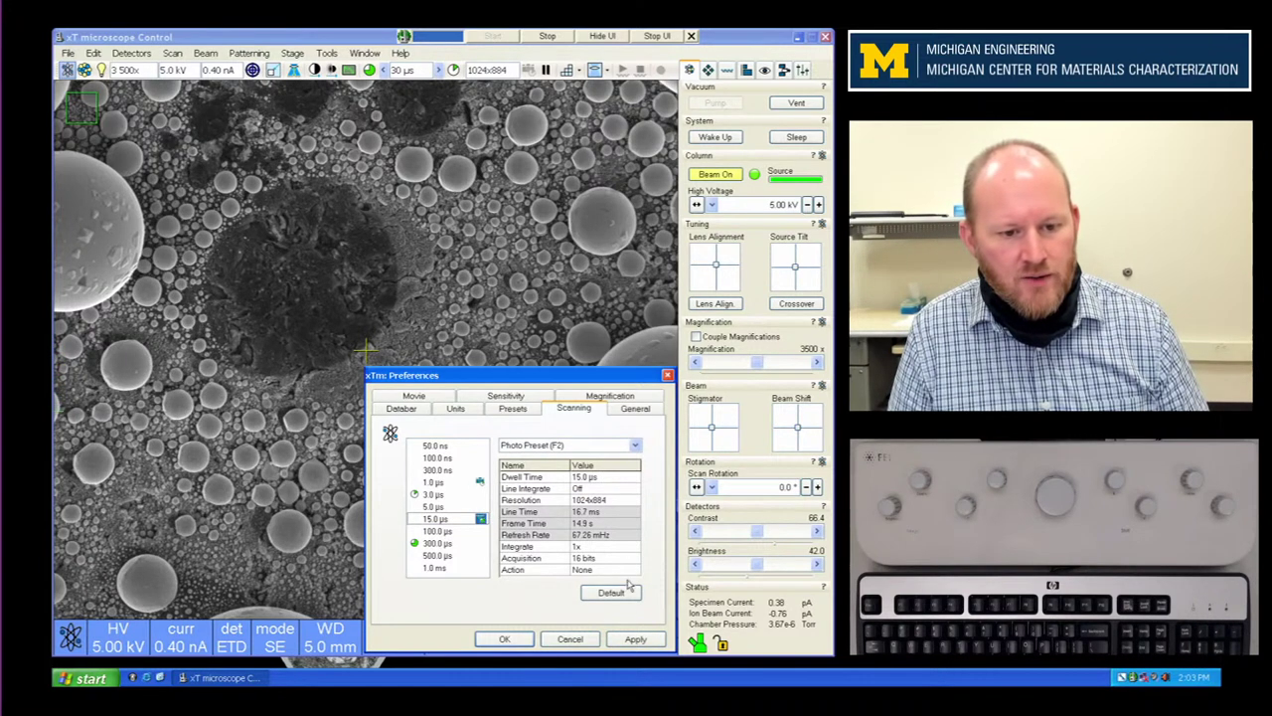
left_click(633, 638)
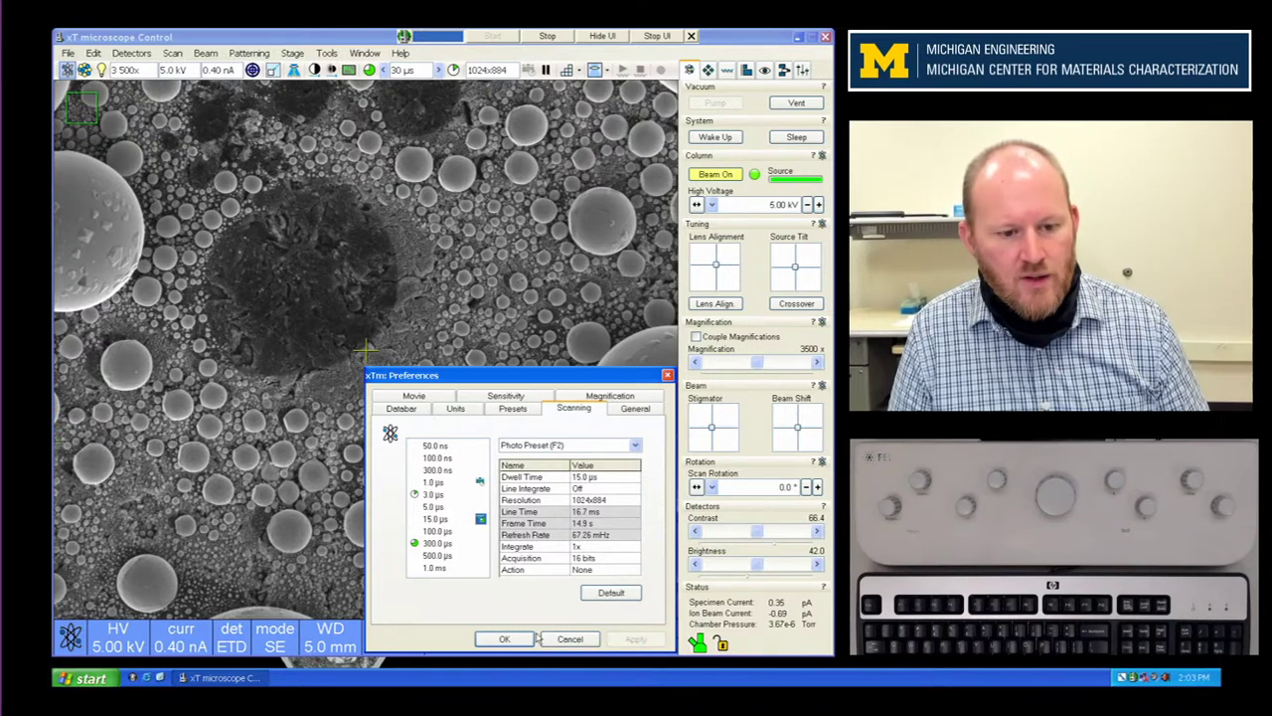
left_click(504, 638)
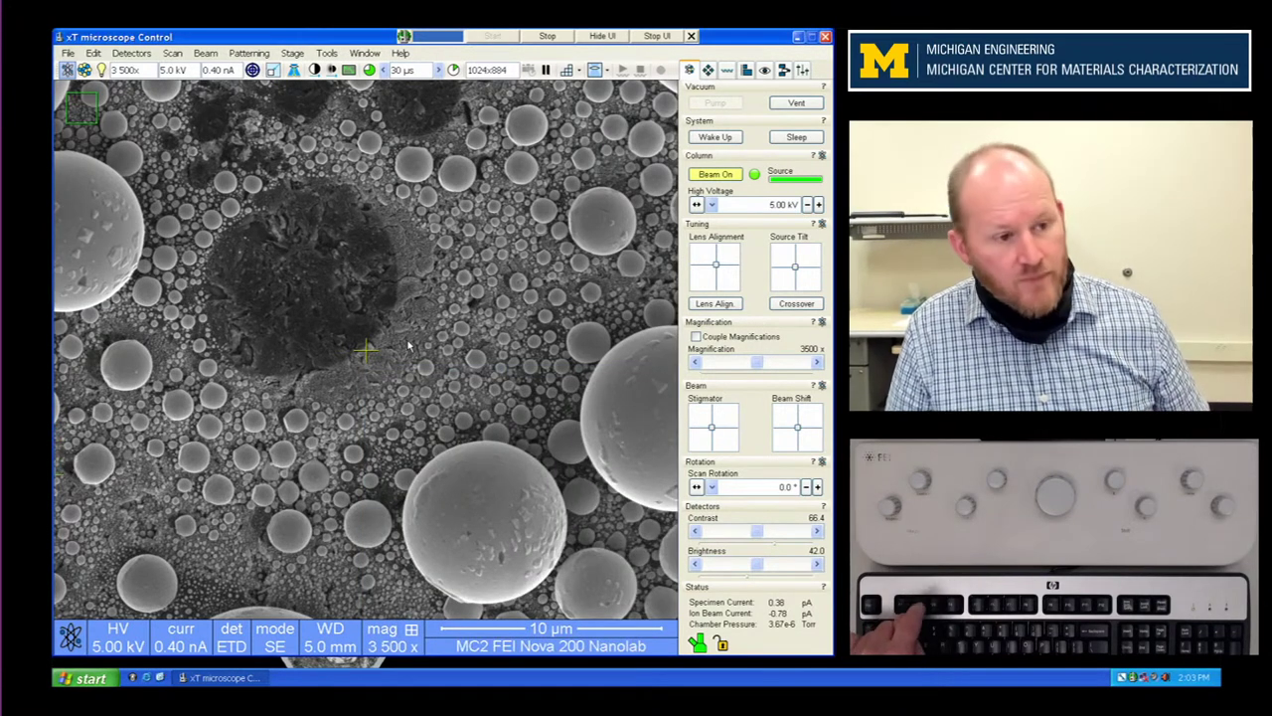
Step: Take a photo scan of the particles, then resume live imaging and freeze again
key("F2")
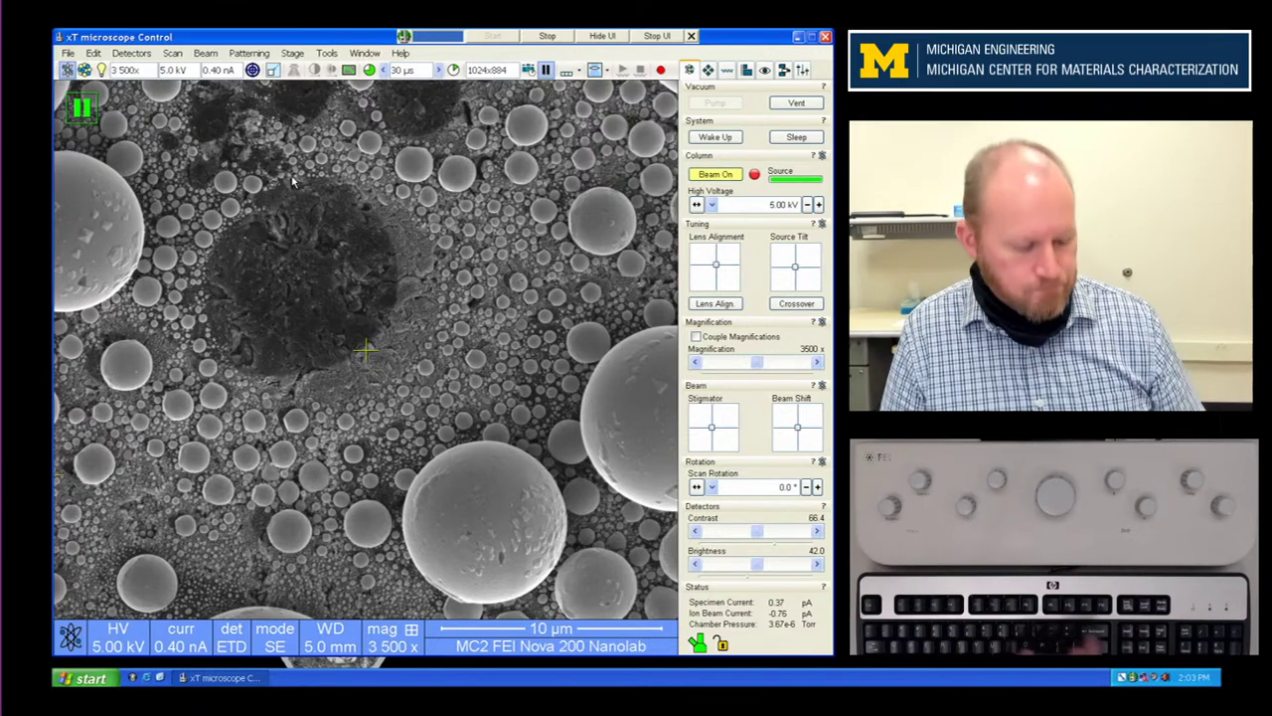
key("F6")
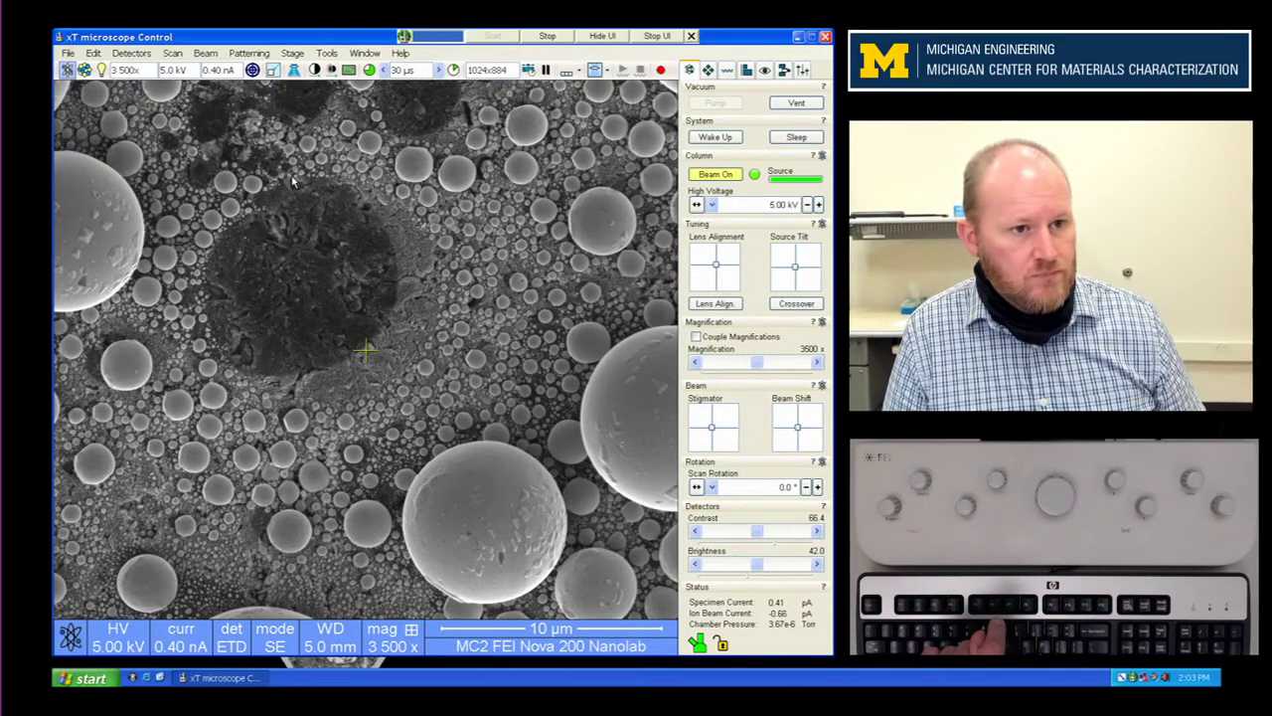
key("F2")
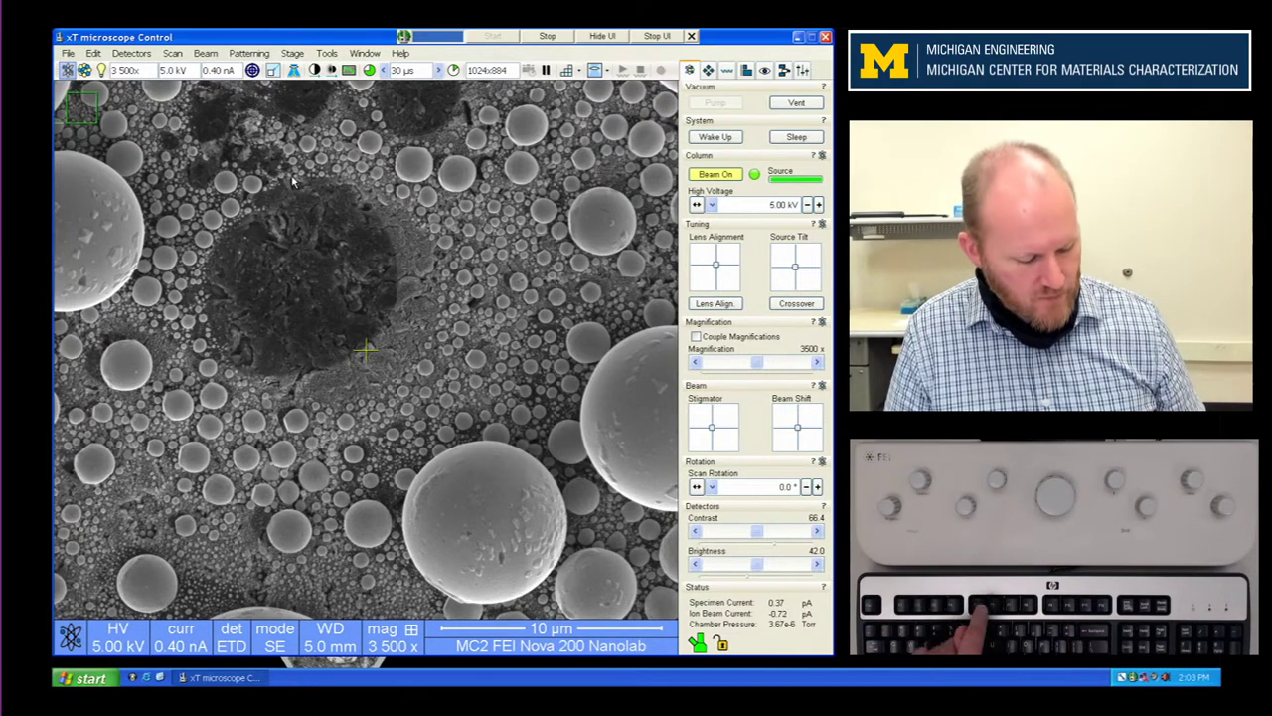
key("F5")
key("F6")
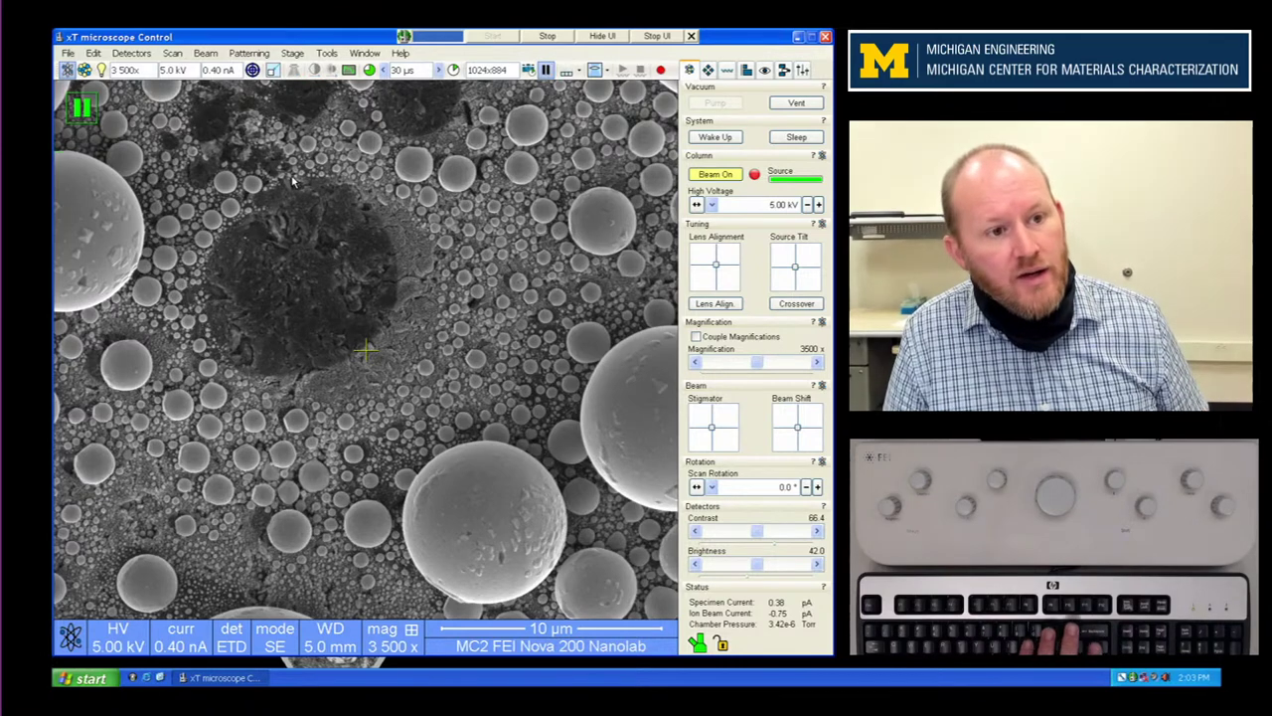
Step: Switch the photo preset to a 5.0 µs dwell time and take a photo
key("ctrl+p")
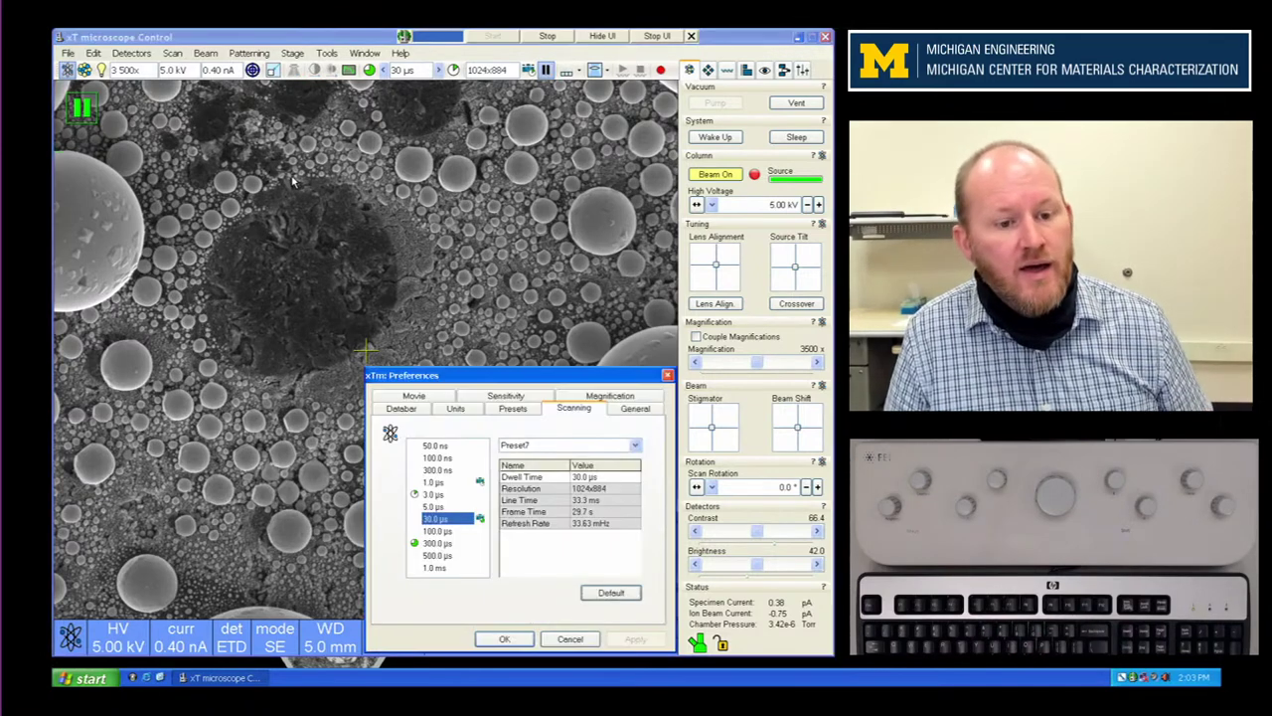
left_click(479, 520)
left_click(609, 478)
left_click(601, 479)
left_click(588, 479)
left_click(589, 479)
left_click(588, 480)
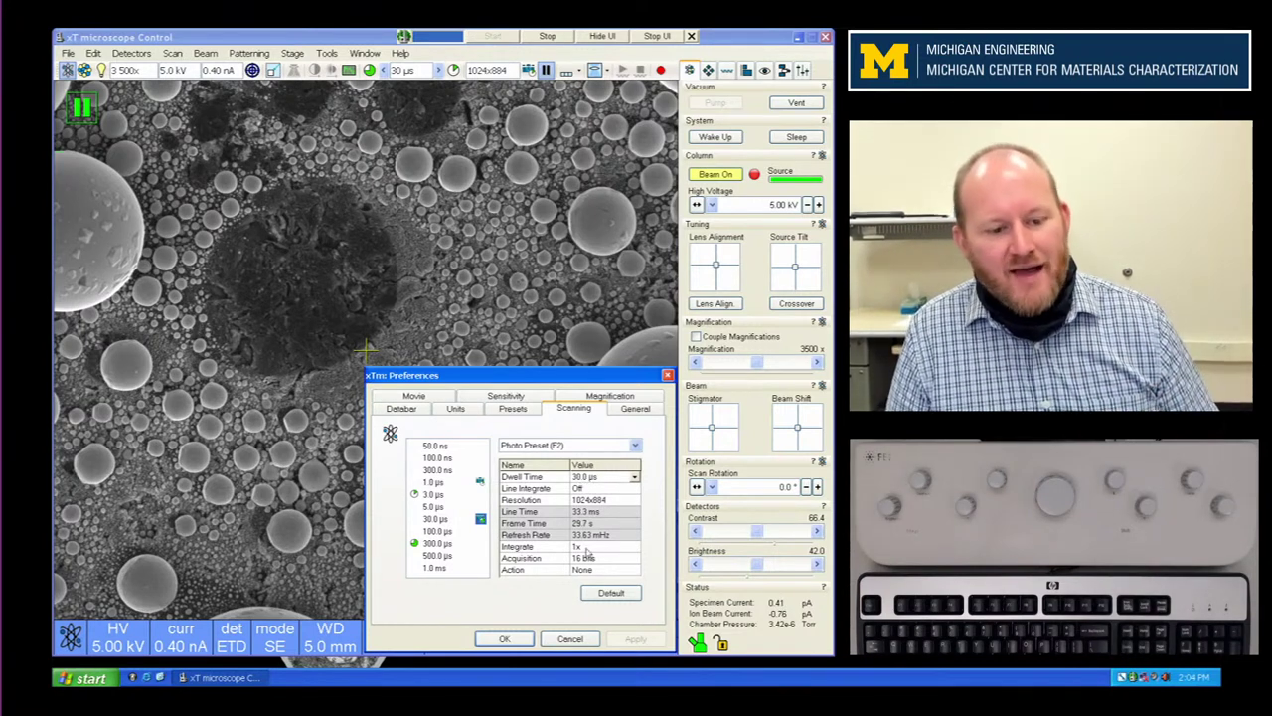
left_click(636, 479)
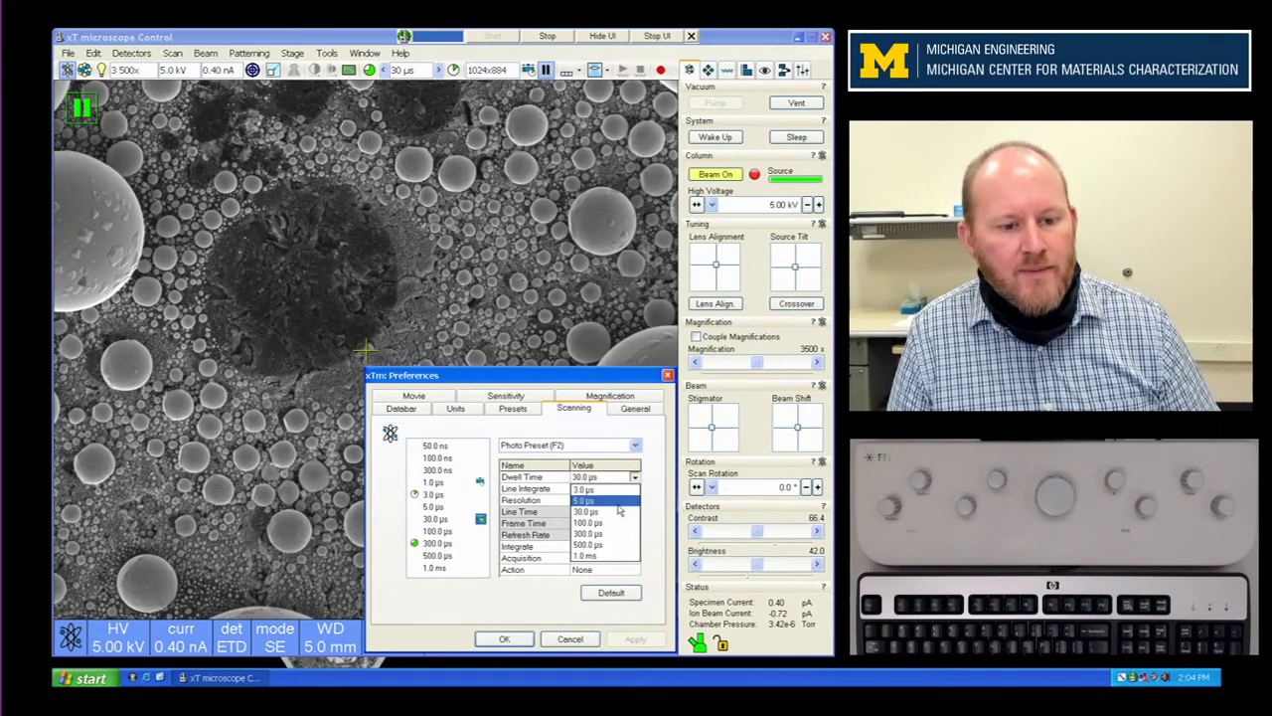
left_click(620, 510)
left_click(635, 639)
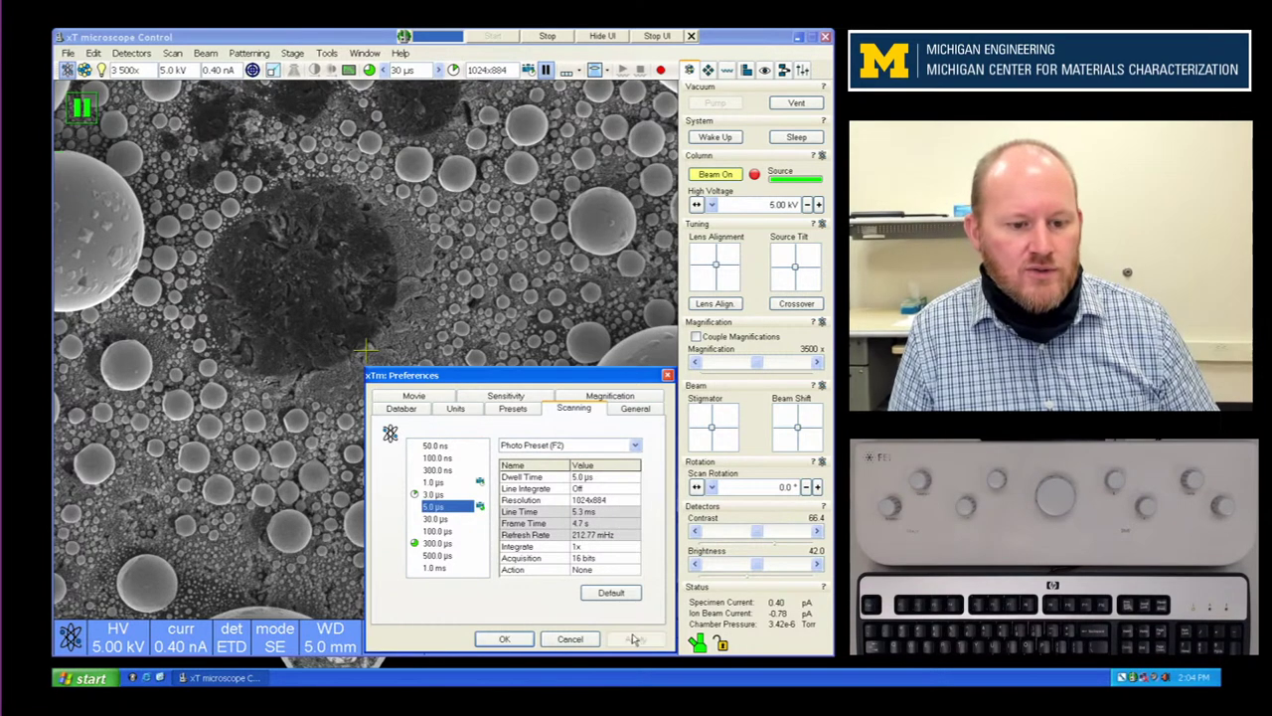
left_click(505, 640)
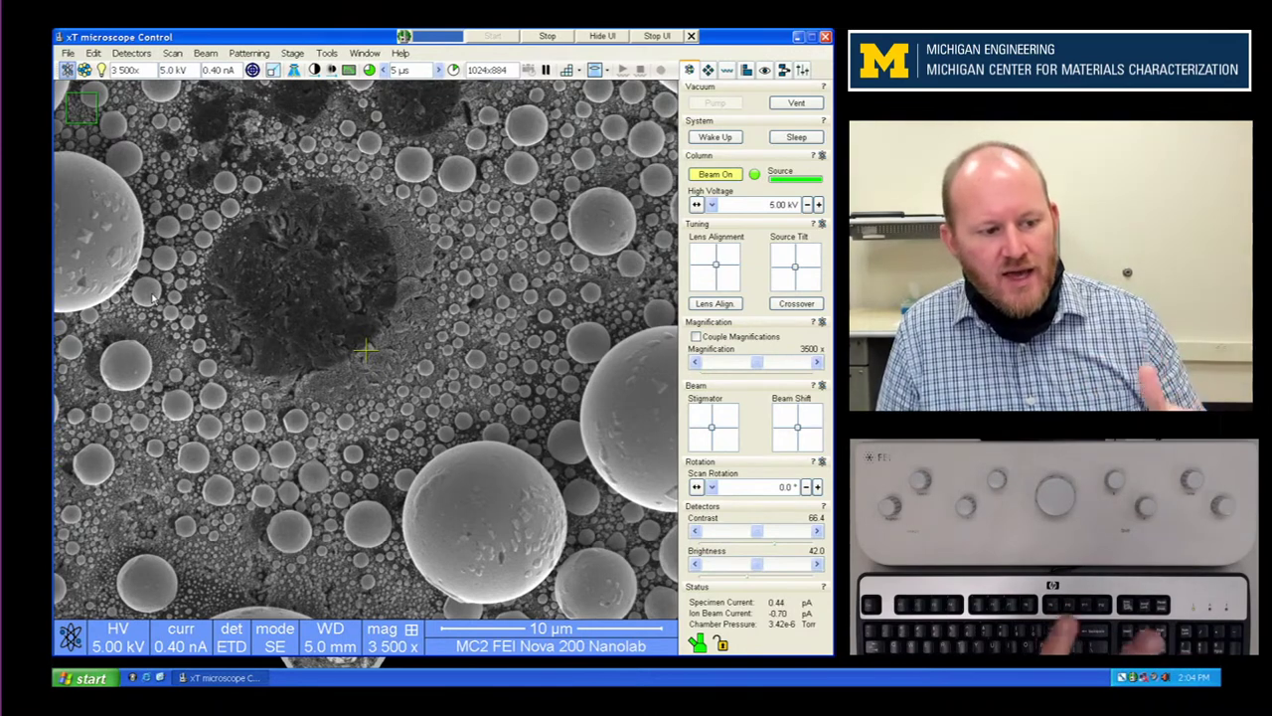
key("F2")
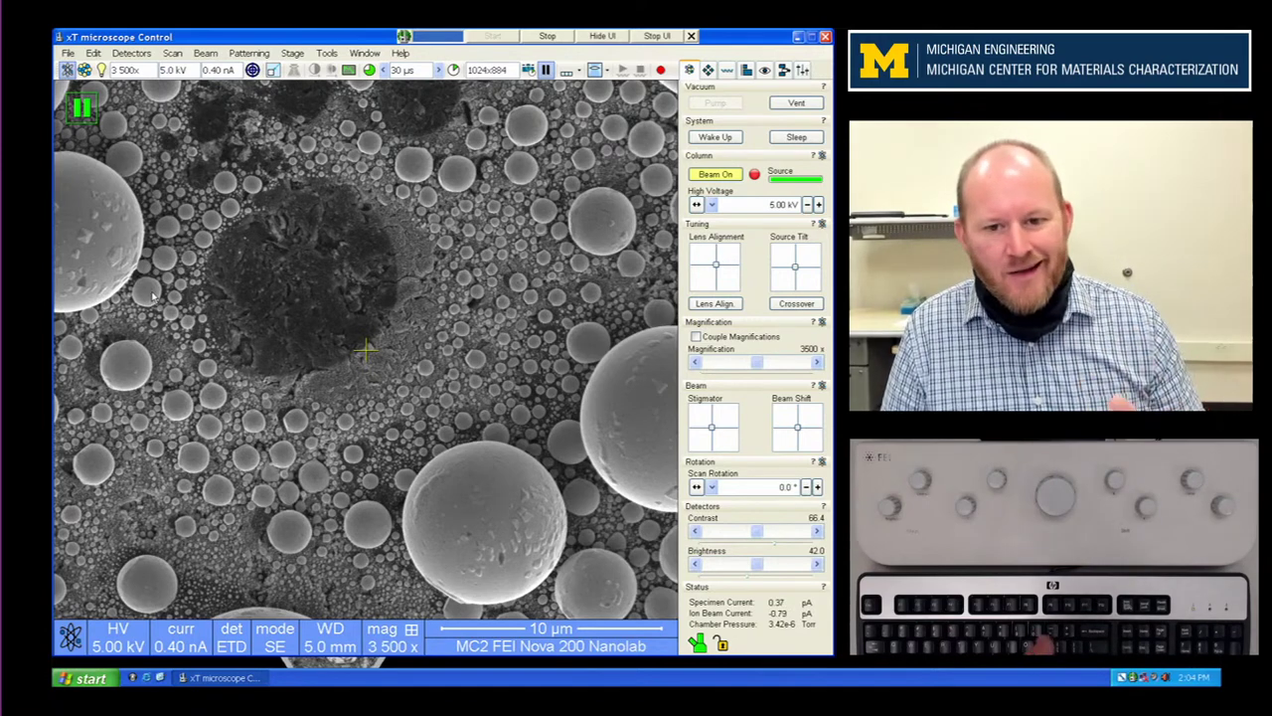
Step: Cancel a pending save and set the 5.0 µs photo preset's after-scan action to Save As
left_click(67, 52)
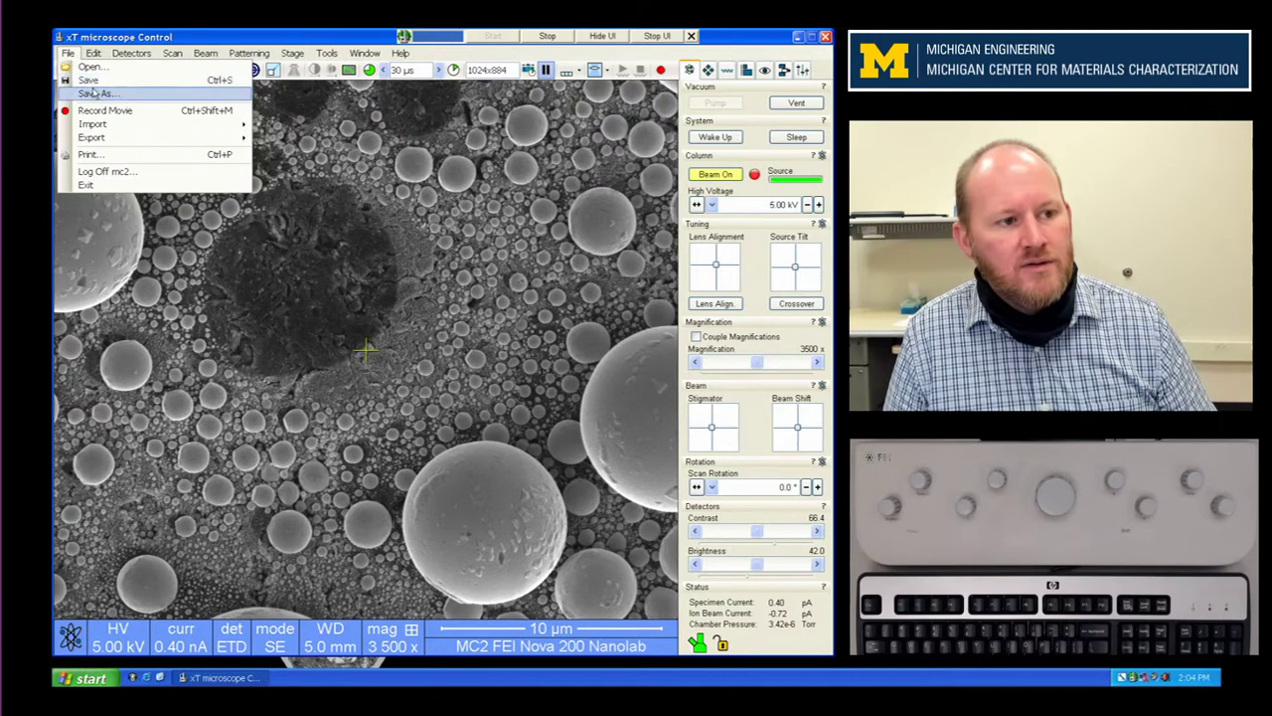
left_click(93, 92)
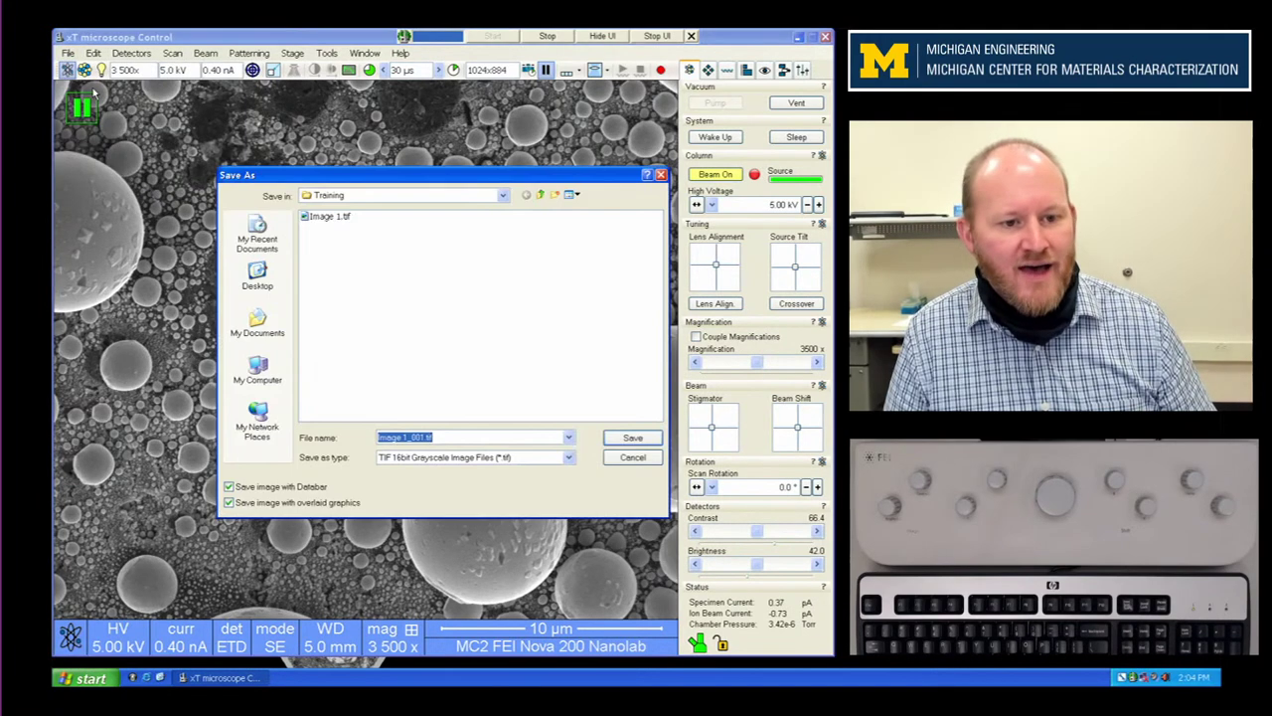
left_click(636, 459)
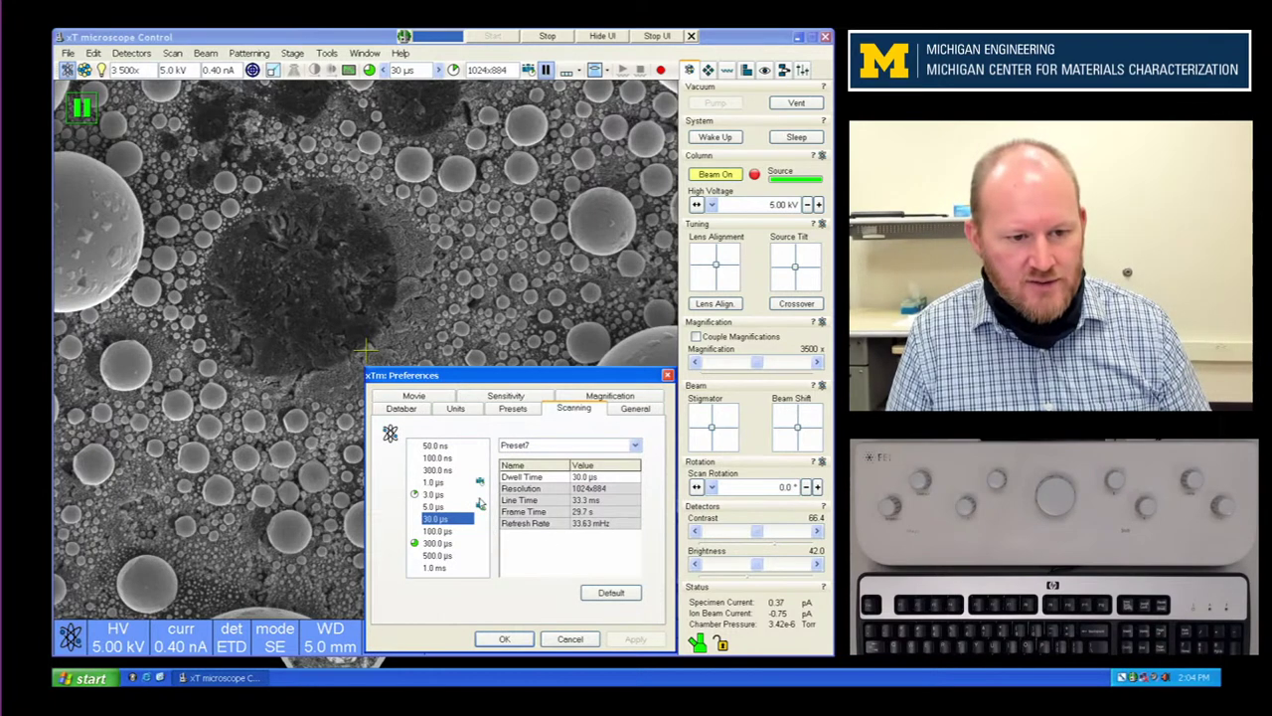
left_click(475, 495)
left_click(481, 507)
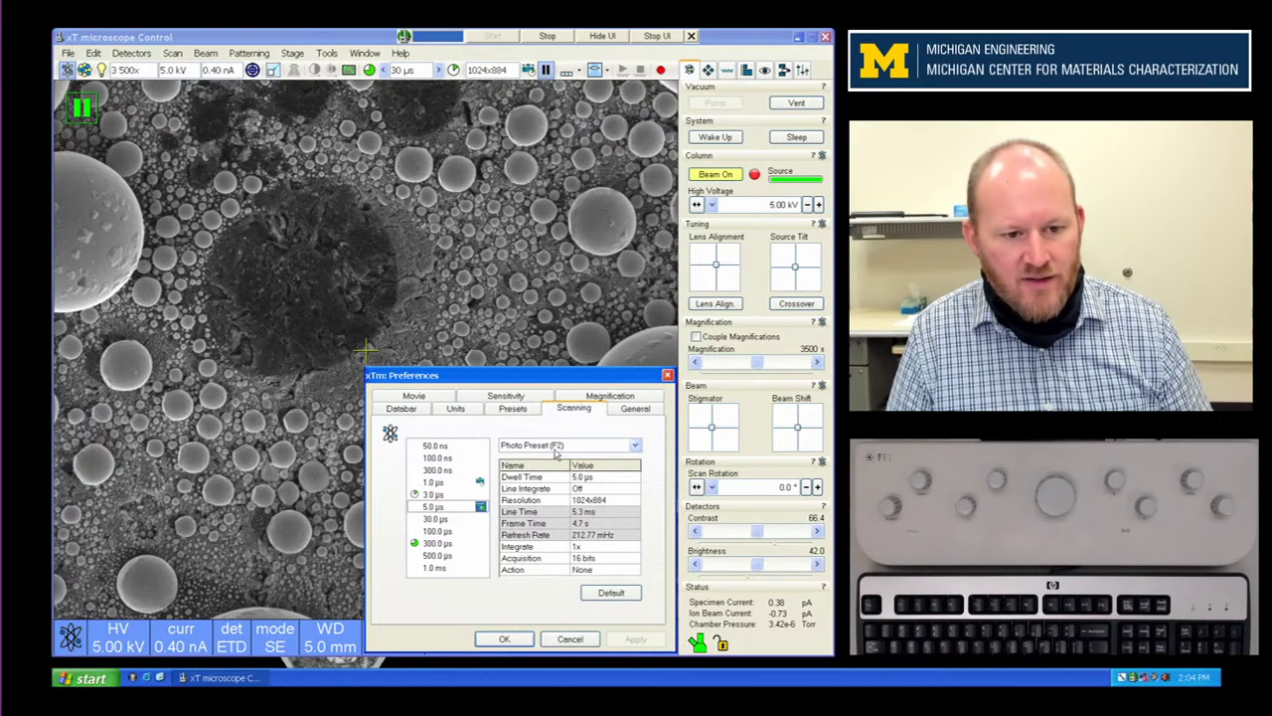
left_click(602, 571)
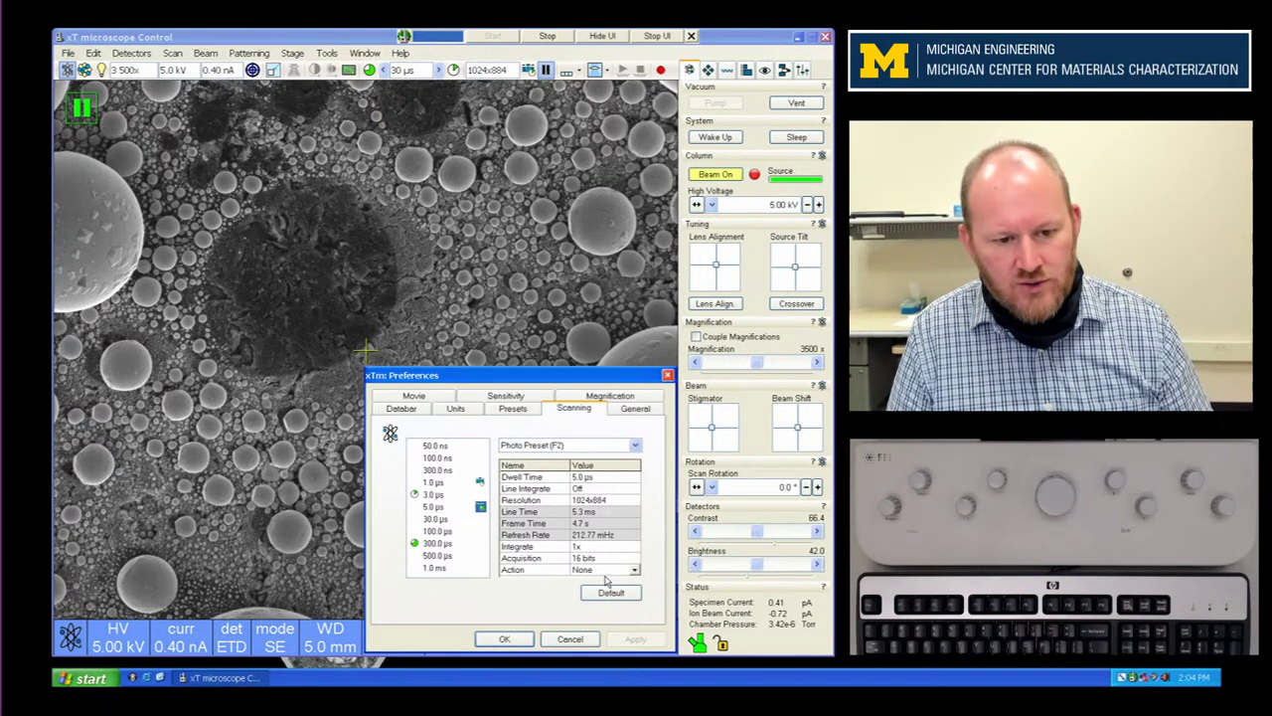
left_click(635, 575)
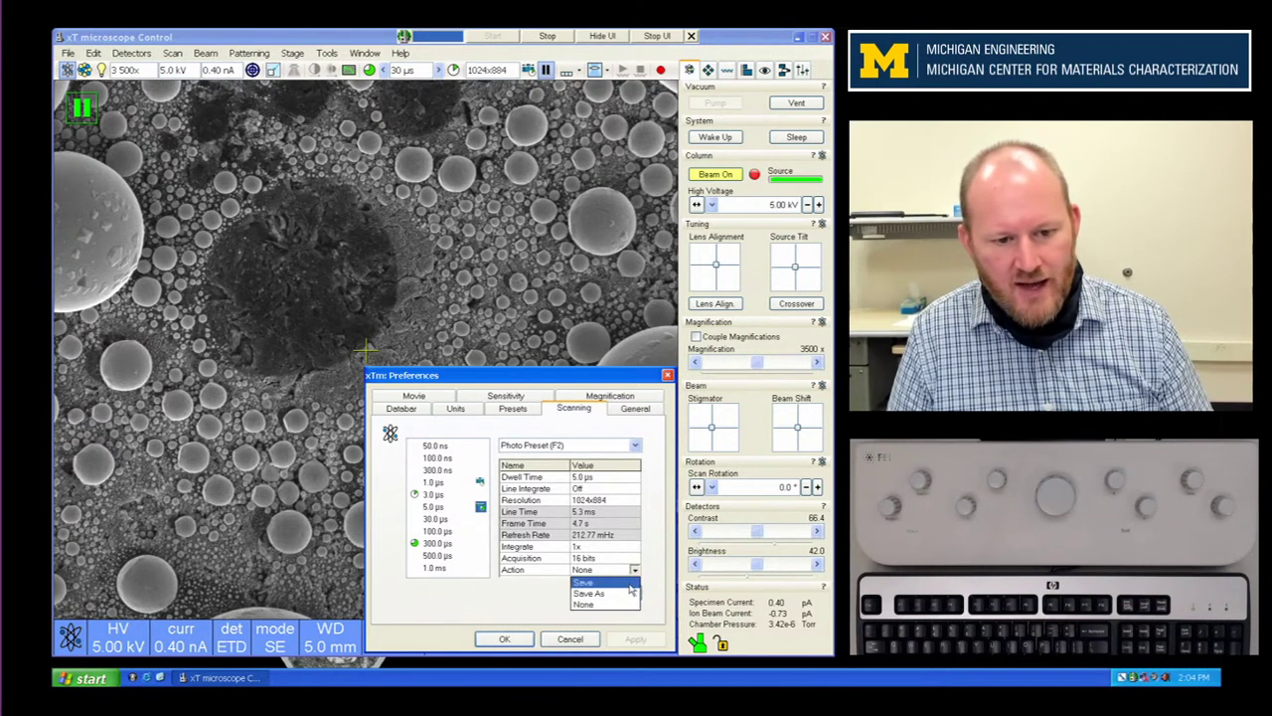
left_click(614, 592)
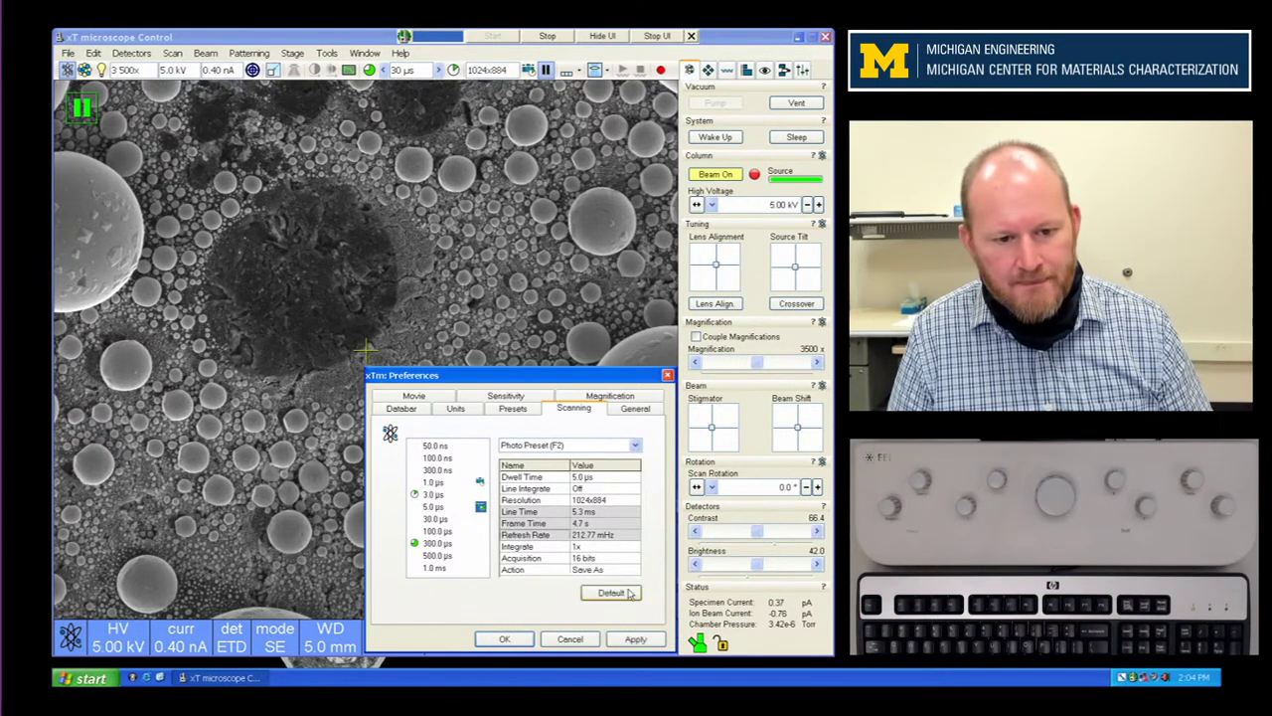
Step: Keep 16-bit acquisition, close the preferences, and capture a photo
left_click(590, 559)
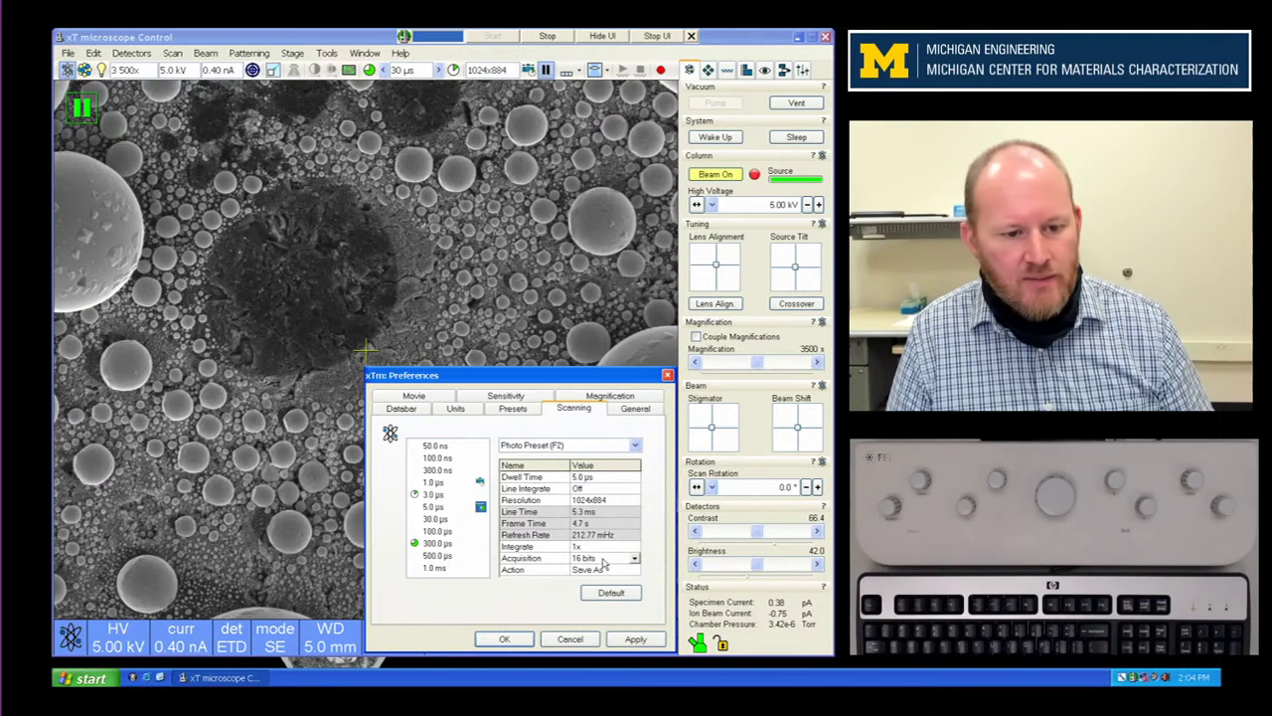
left_click(635, 559)
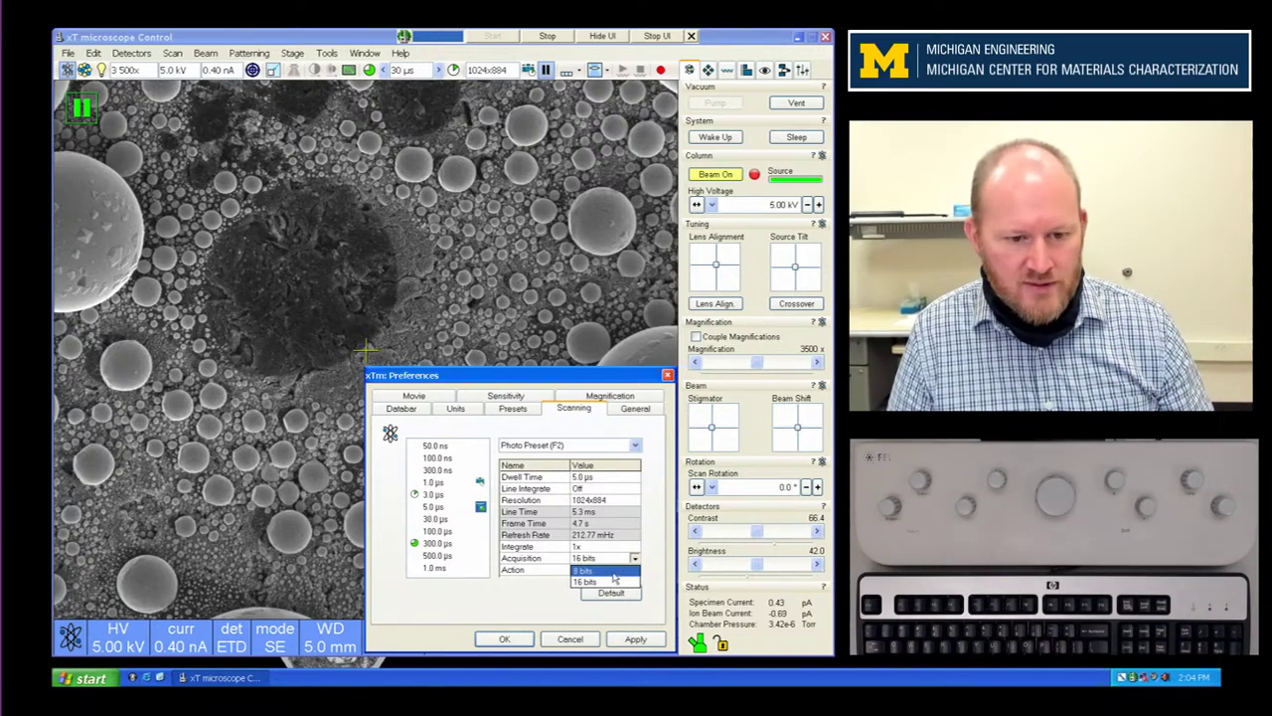
left_click(613, 581)
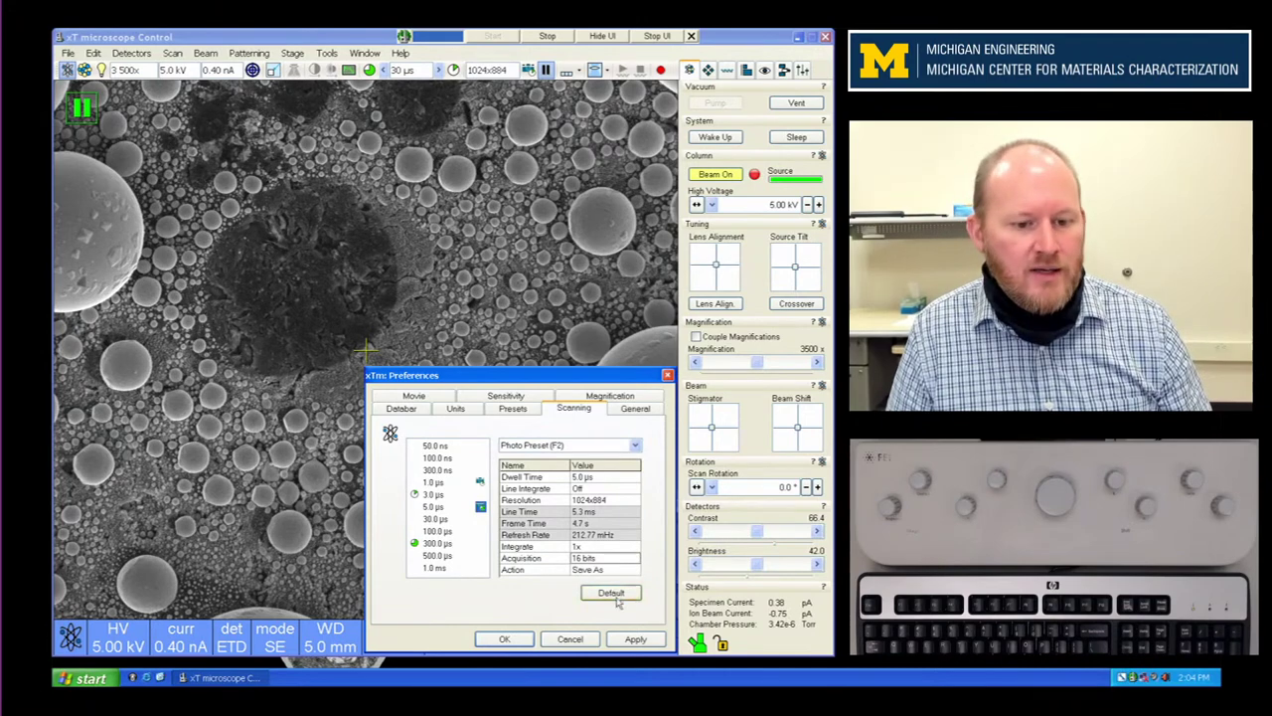
left_click(638, 640)
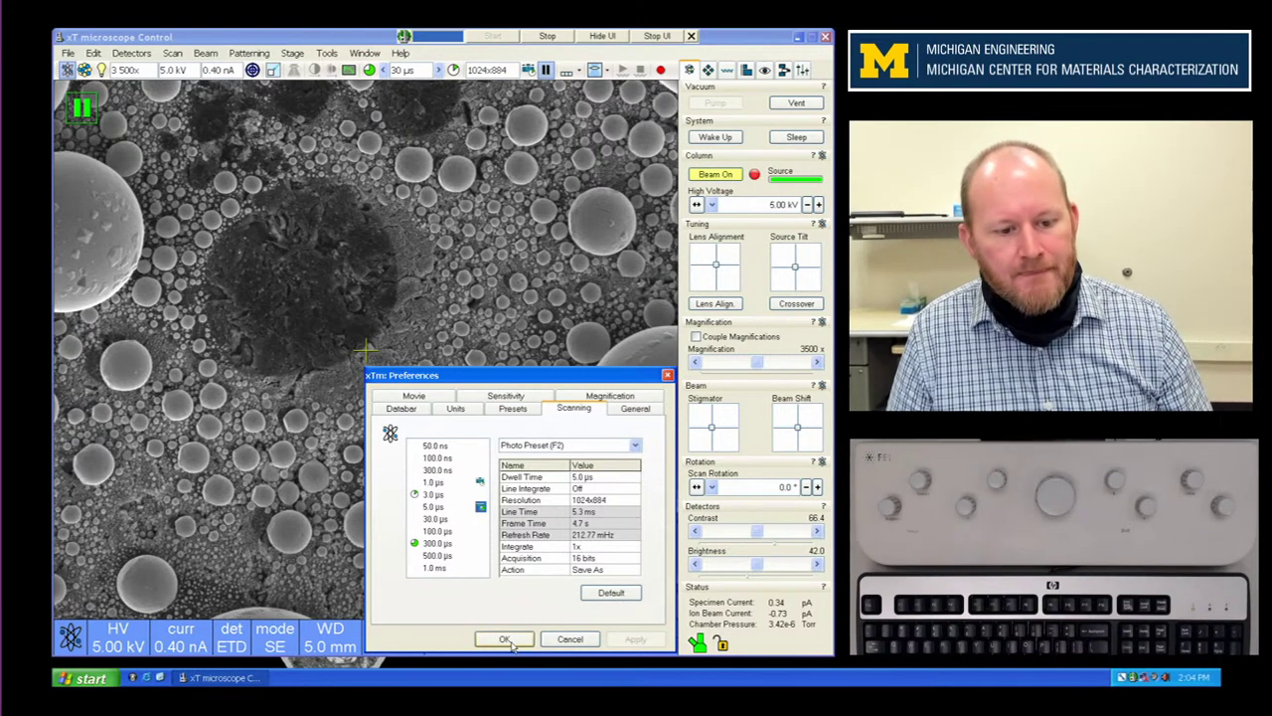
left_click(509, 642)
key("F6")
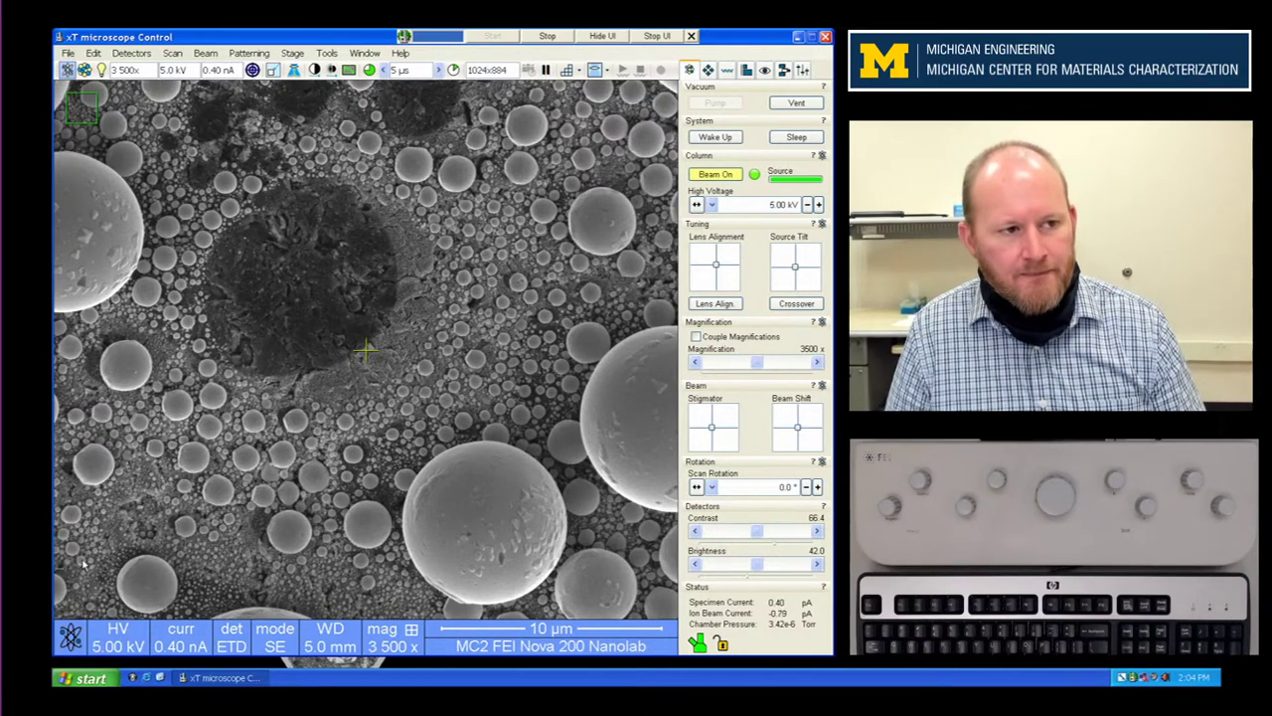
Step: Save the photo to Training as Image 1_001.tif with databar and overlaid graphics unchecked
key("ctrl+s")
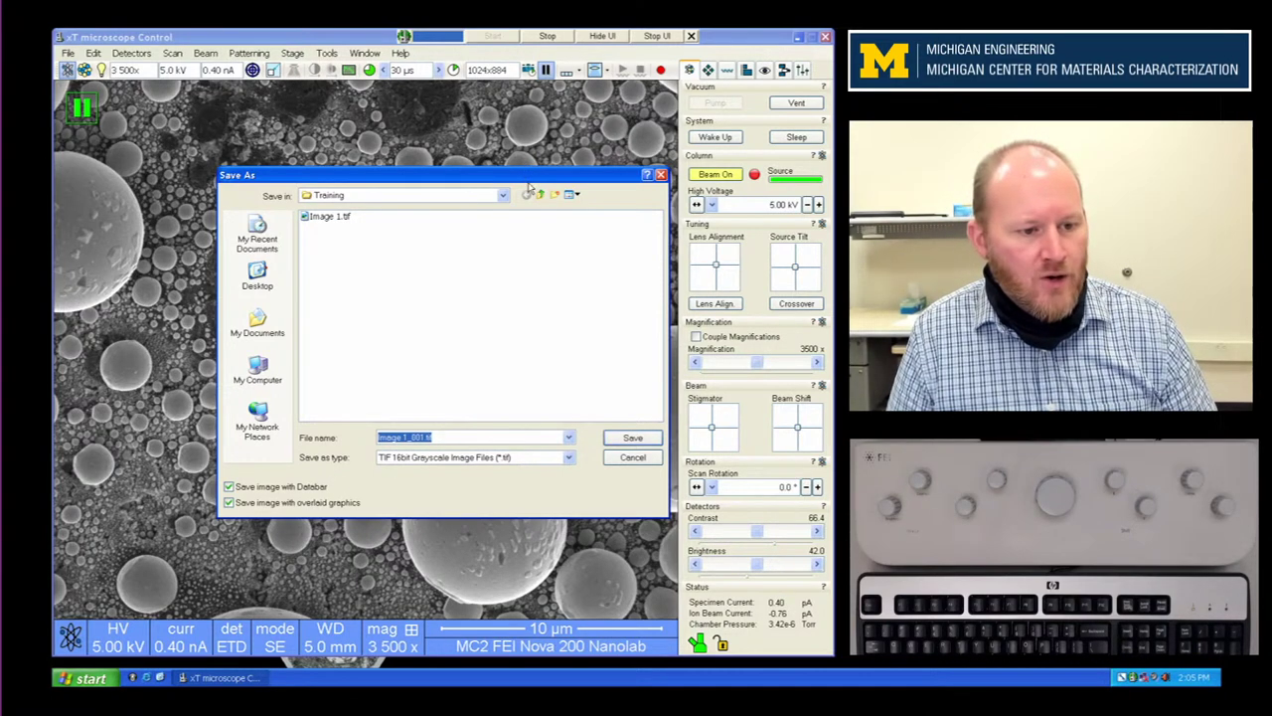
left_click(228, 487)
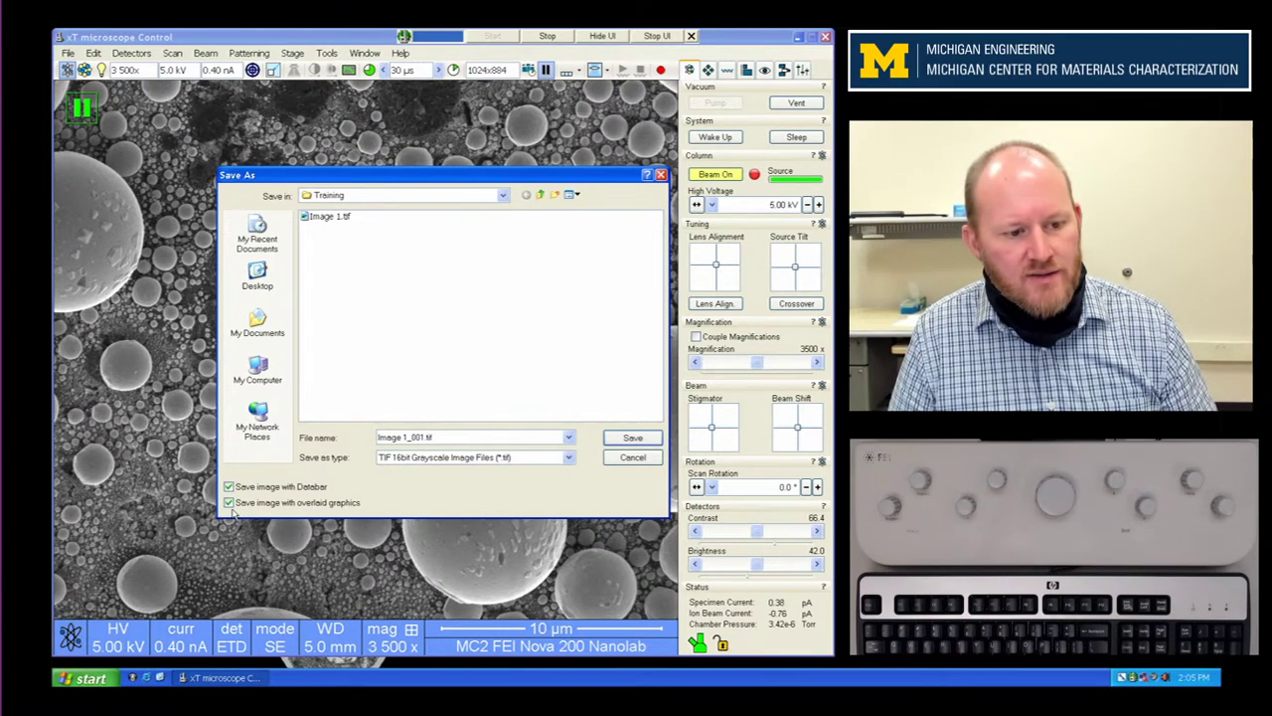
left_click(228, 503)
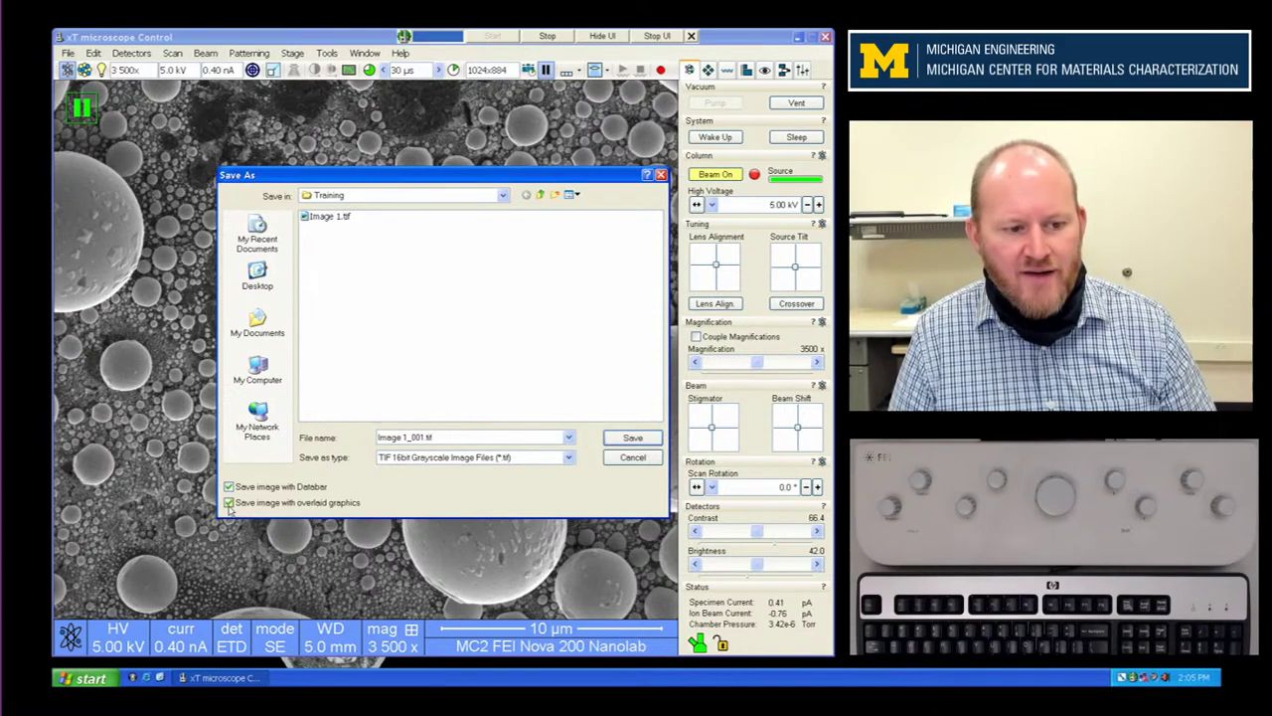
left_click(645, 440)
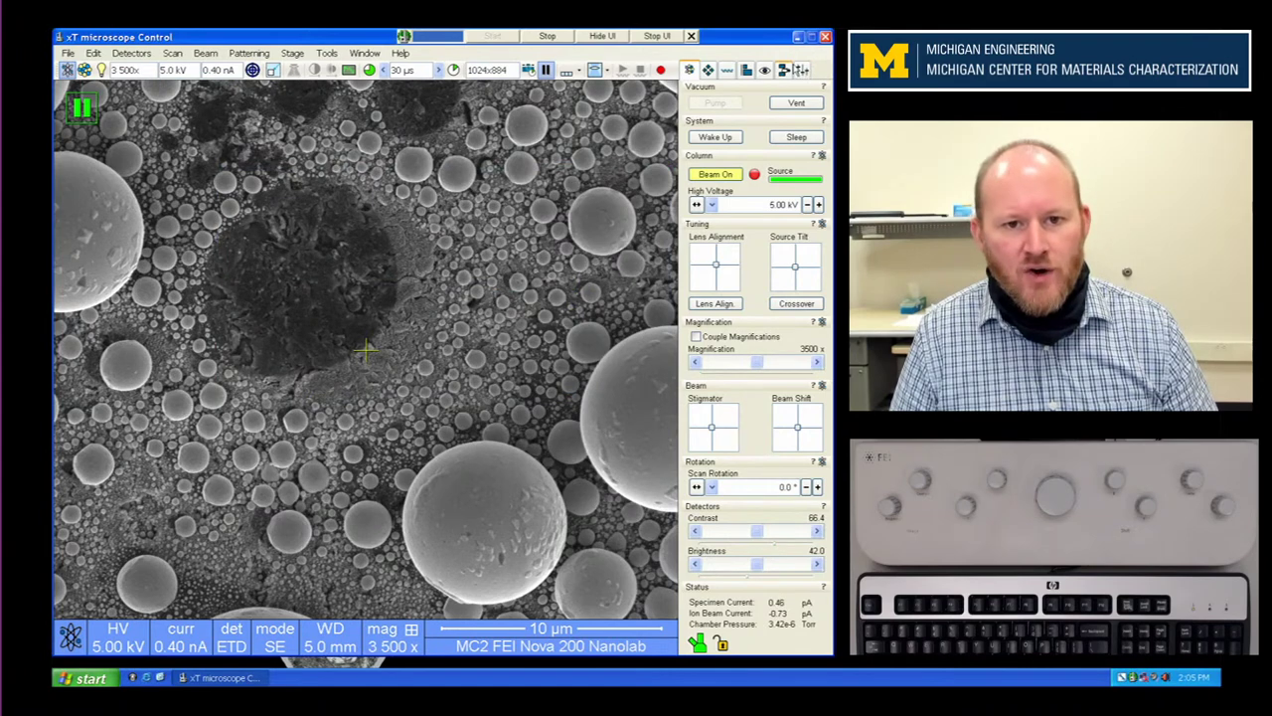
Step: Measure a small particle (3.04 µm) and the large sphere (7.39 µm) with tilt correction off
left_click(748, 70)
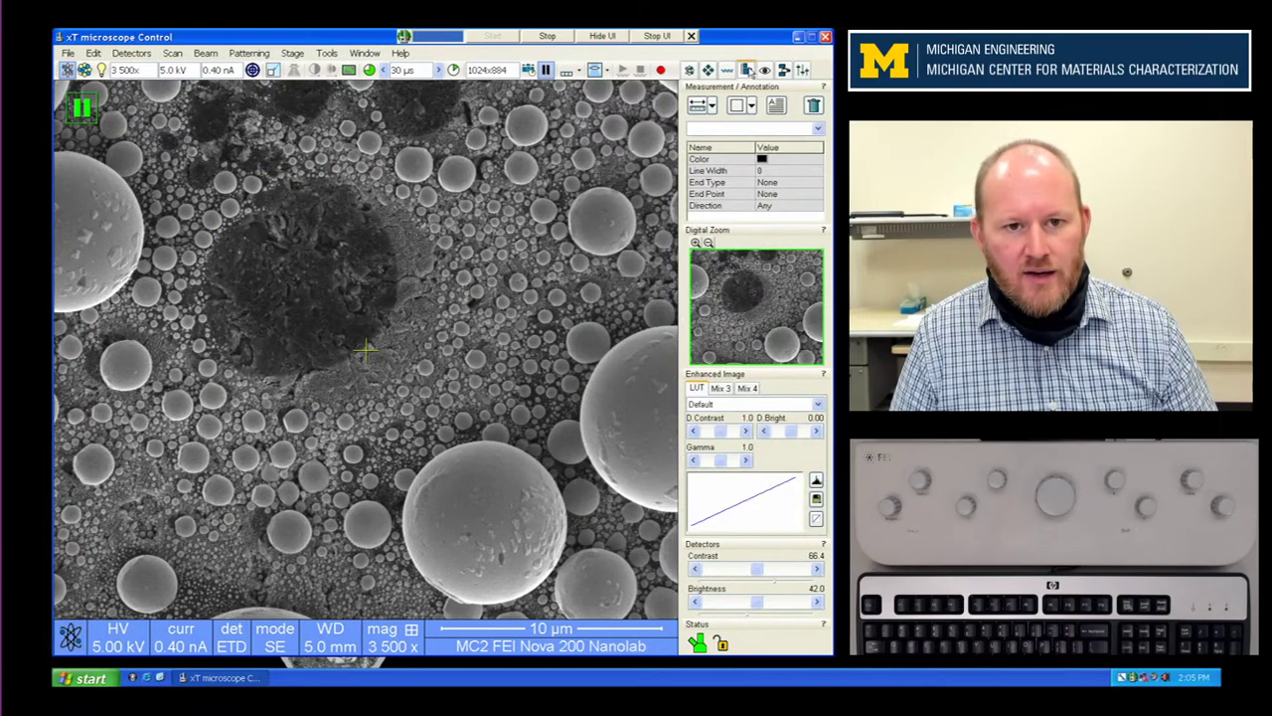
left_click(700, 106)
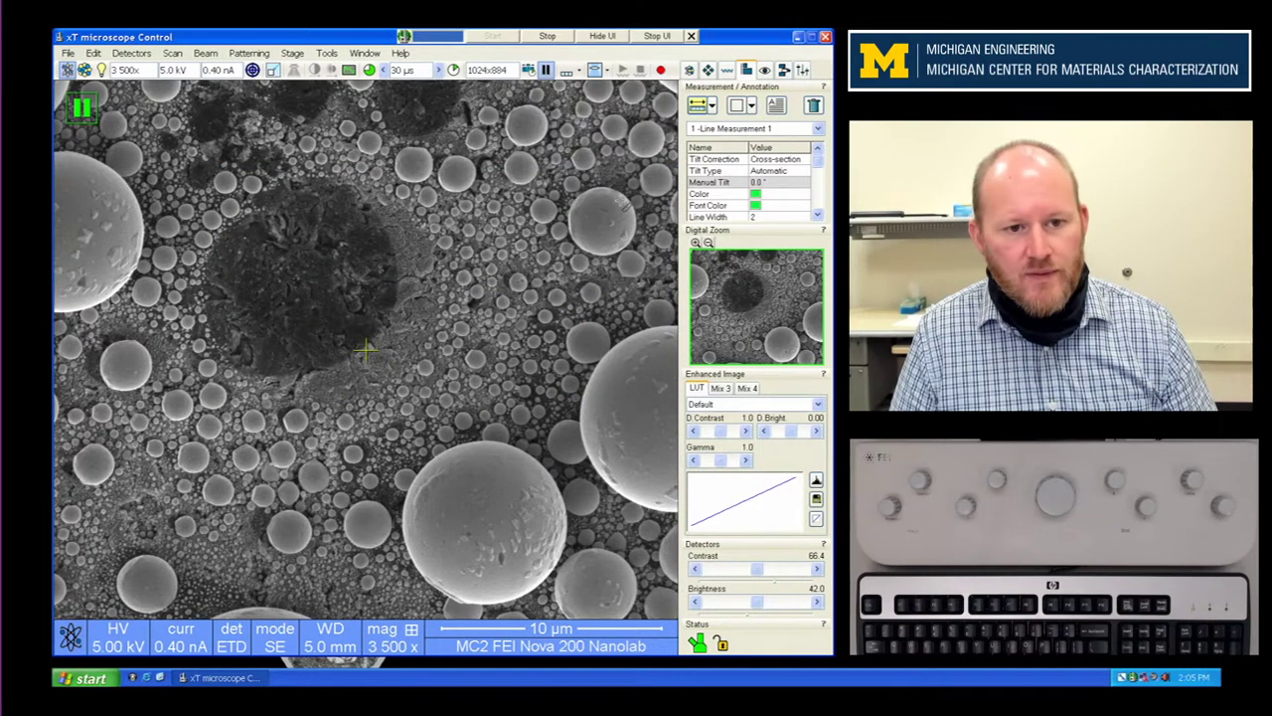
left_click_drag(621, 196, 575, 240)
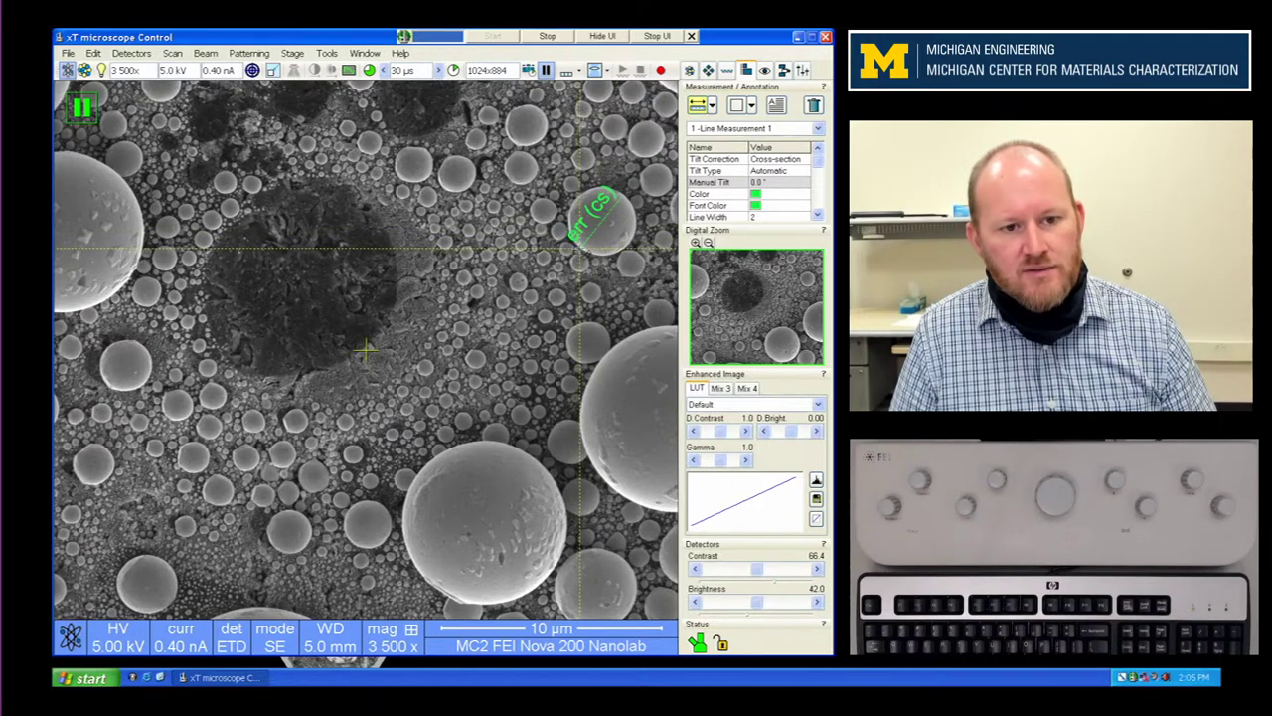
left_click(795, 159)
left_click(784, 171)
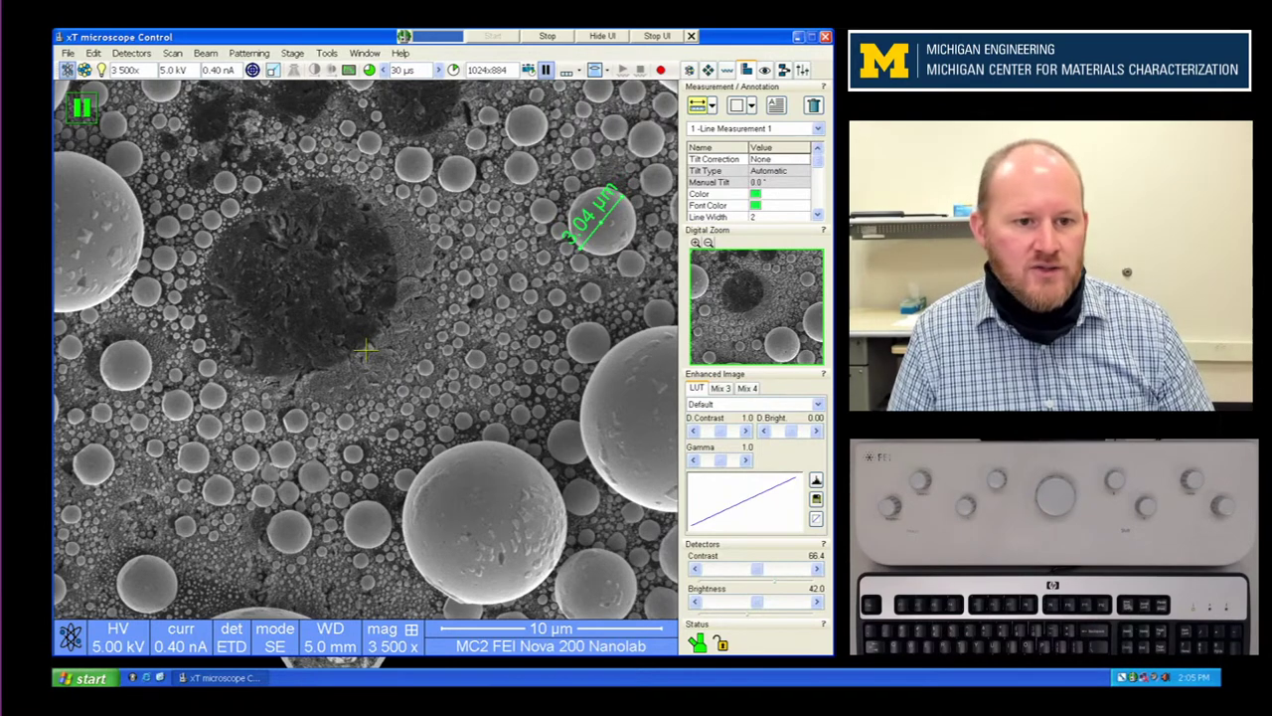
left_click_drag(570, 530, 407, 528)
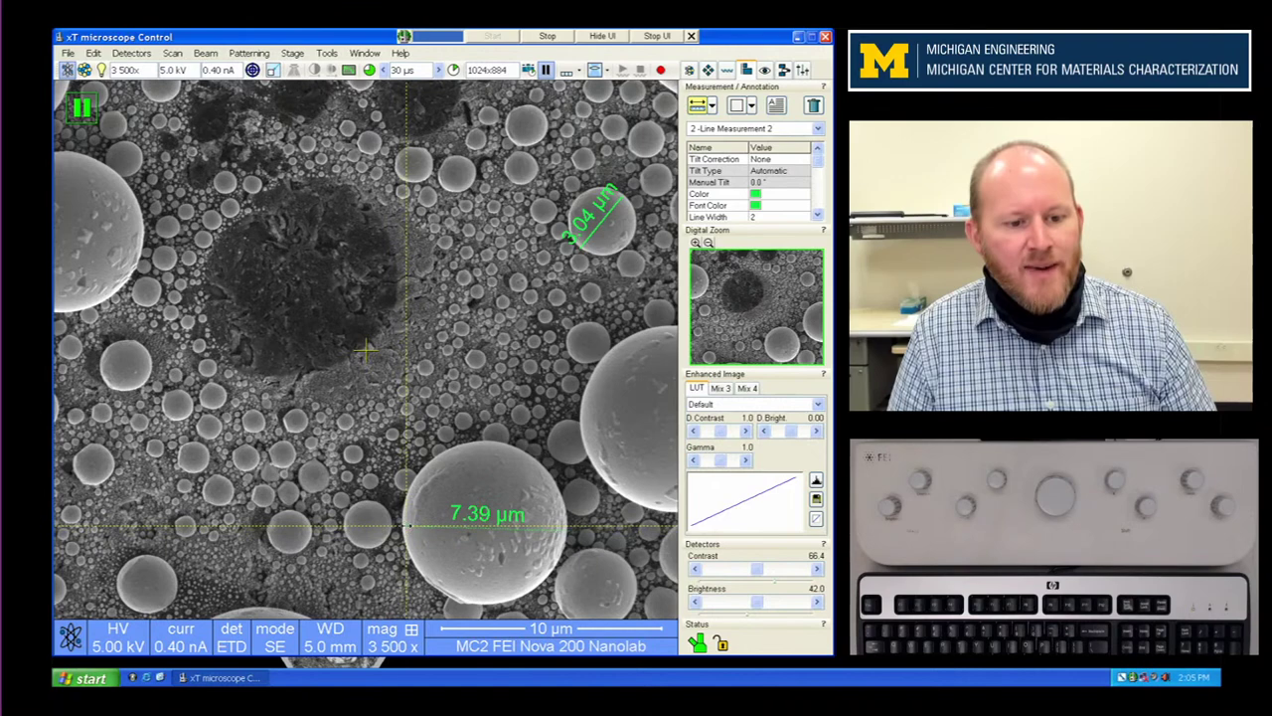
Step: Cancel saving the image and delete both measurement lines
left_click(67, 53)
left_click(100, 95)
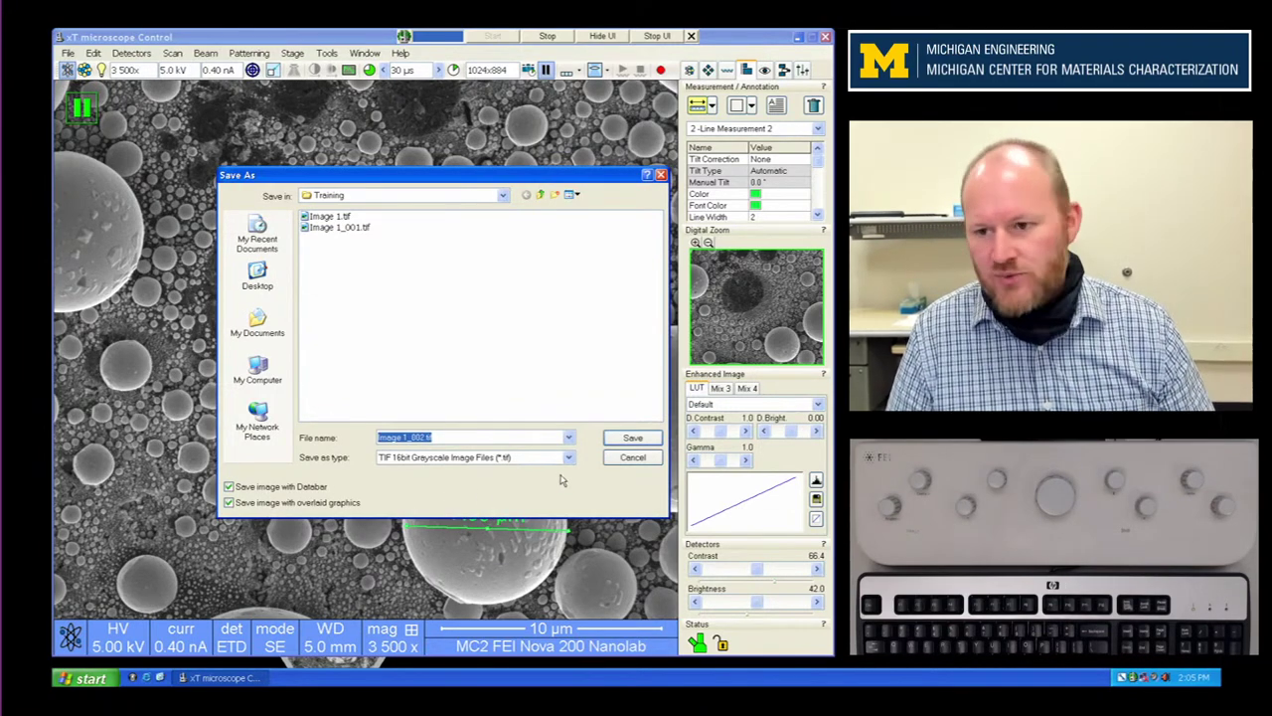
left_click(636, 459)
key("Delete")
left_click(596, 216)
key("Delete")
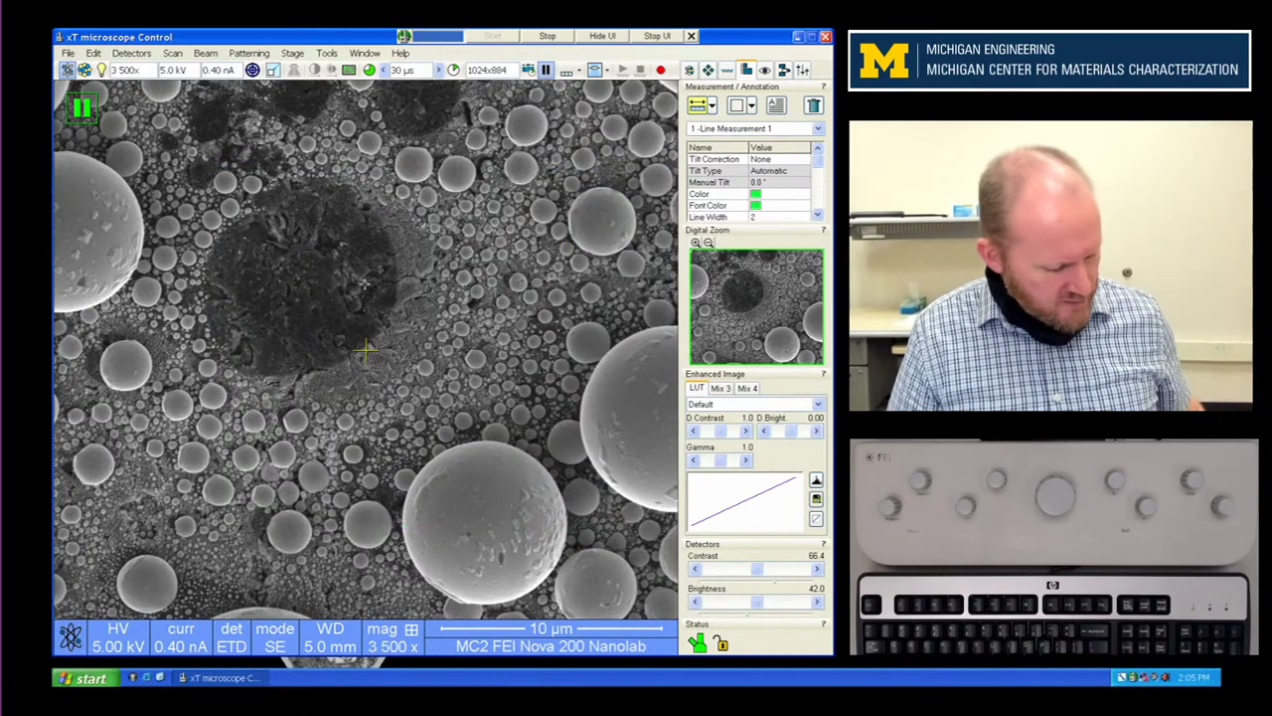
Step: Browse to My Documents > Training and open Image 1_001.tif in the image viewer
key("super+e")
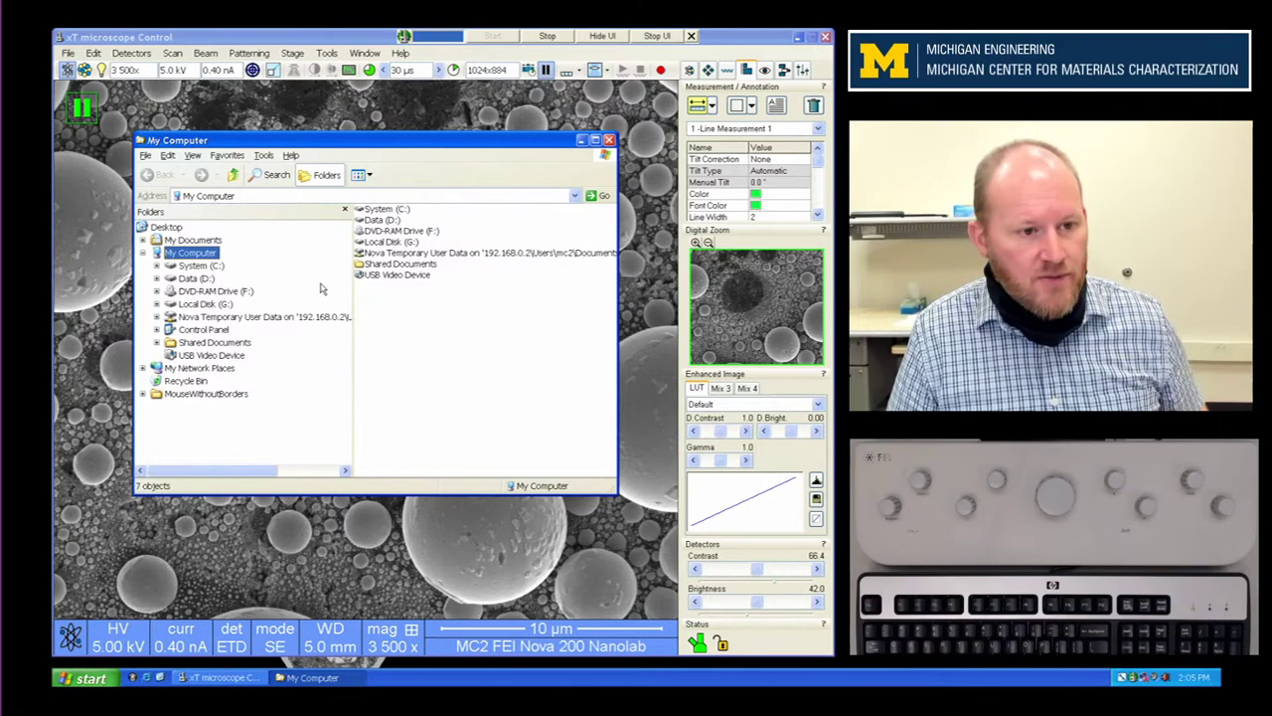
left_click(193, 240)
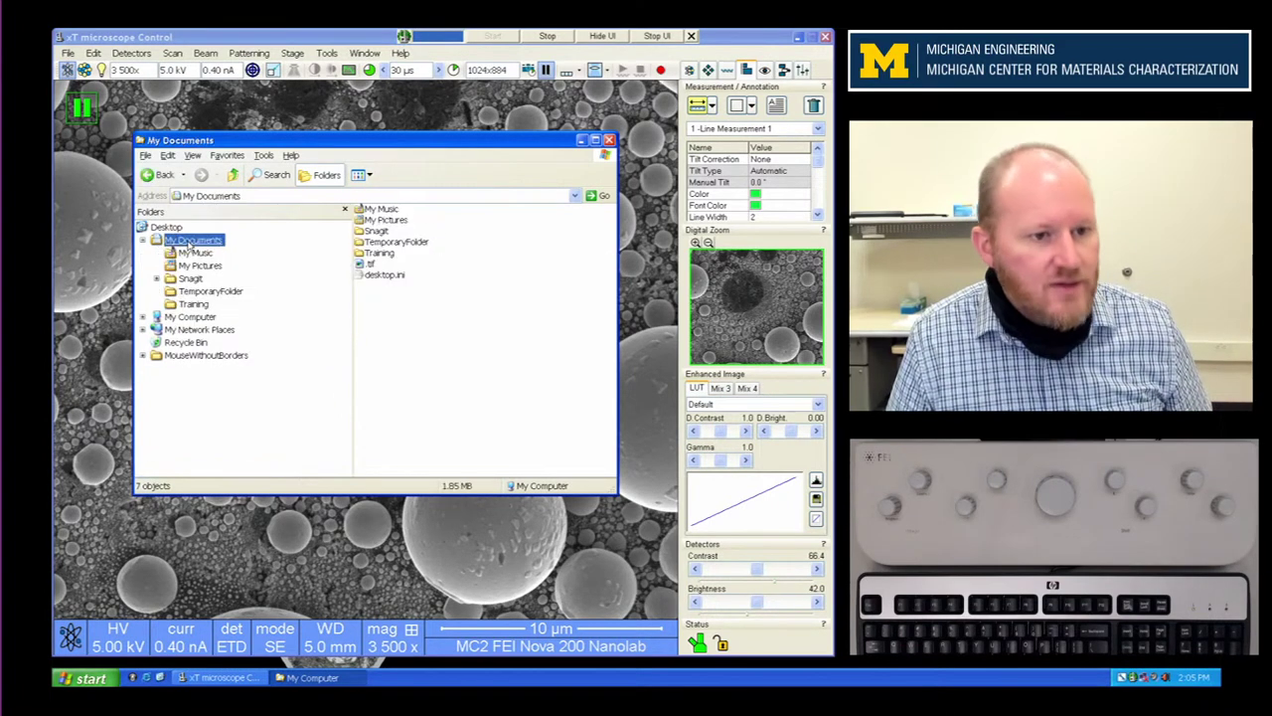
double_click(379, 255)
left_click(376, 225)
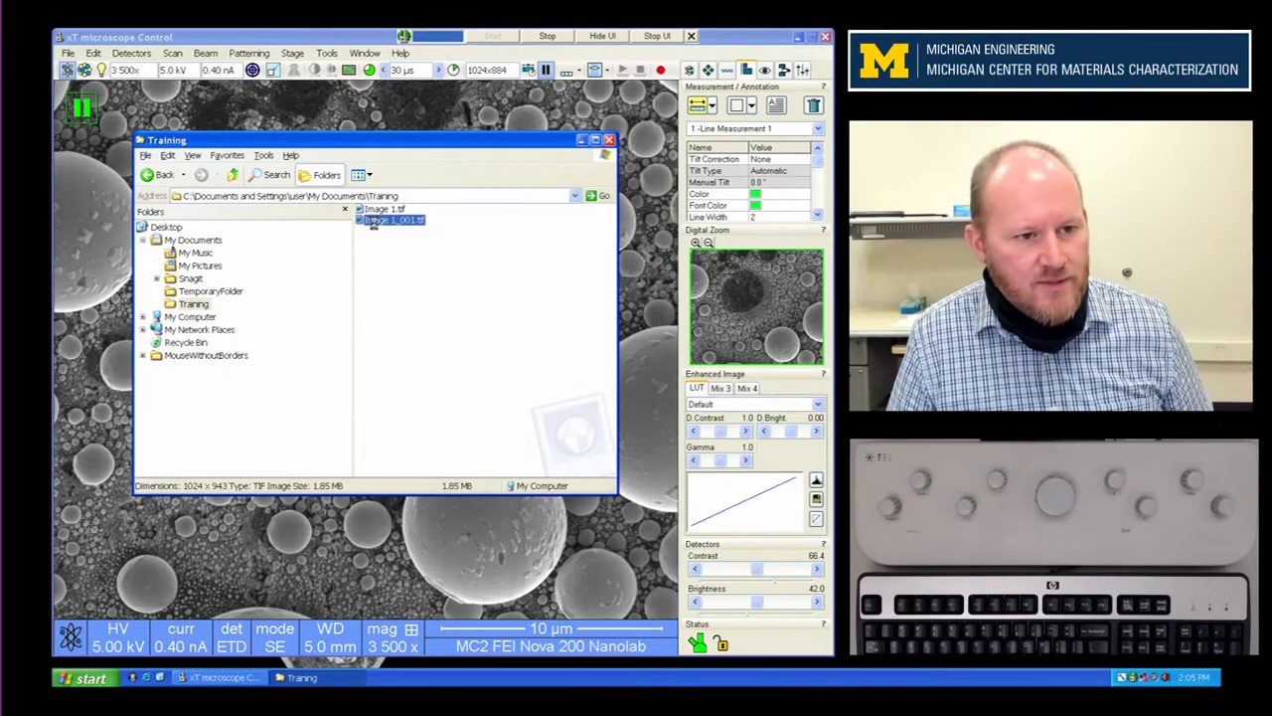
double_click(376, 224)
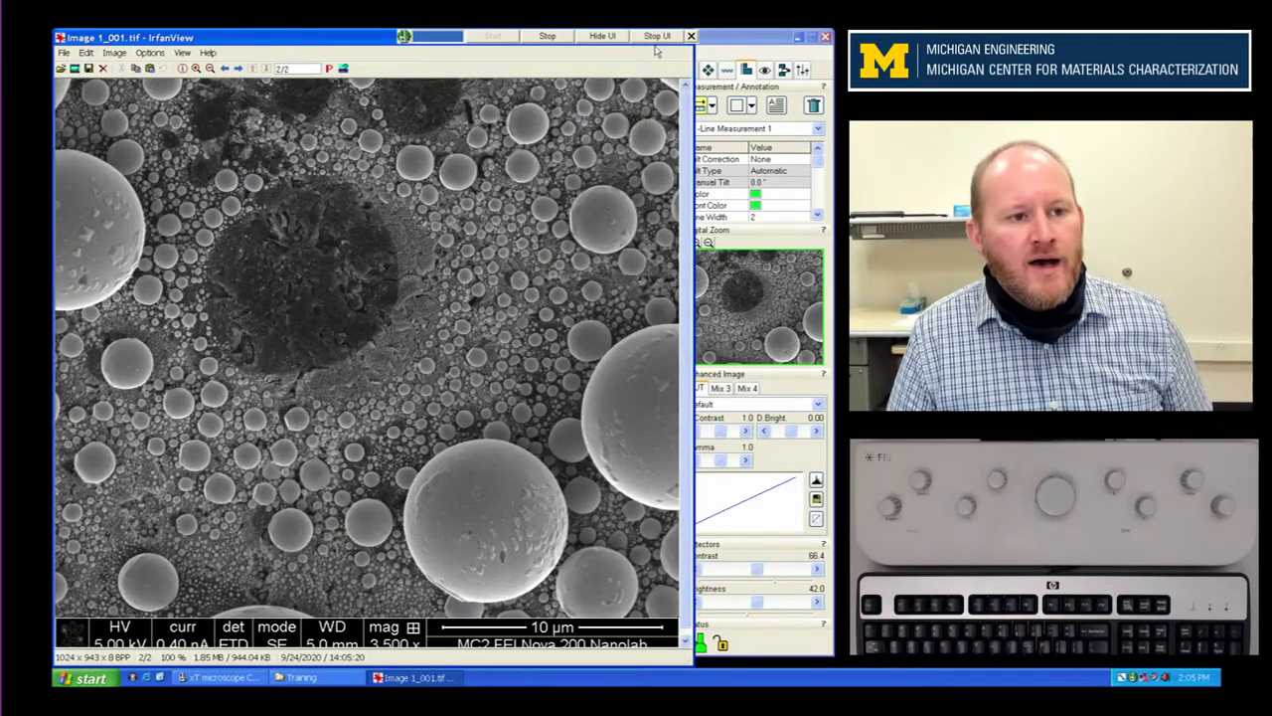
Step: Set Image 1_001.tif in IrfanView beside the live xT view, closing the Training folder and IrfanView
left_click_drag(311, 44, 474, 295)
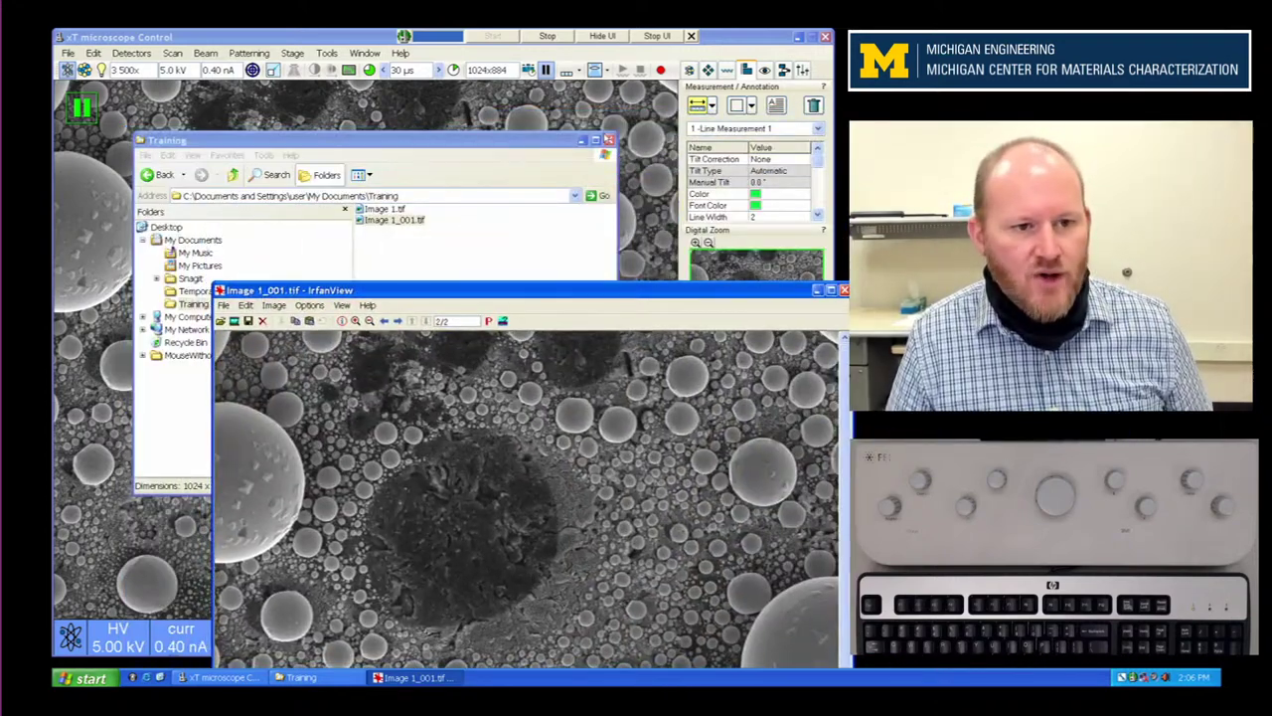
left_click(611, 141)
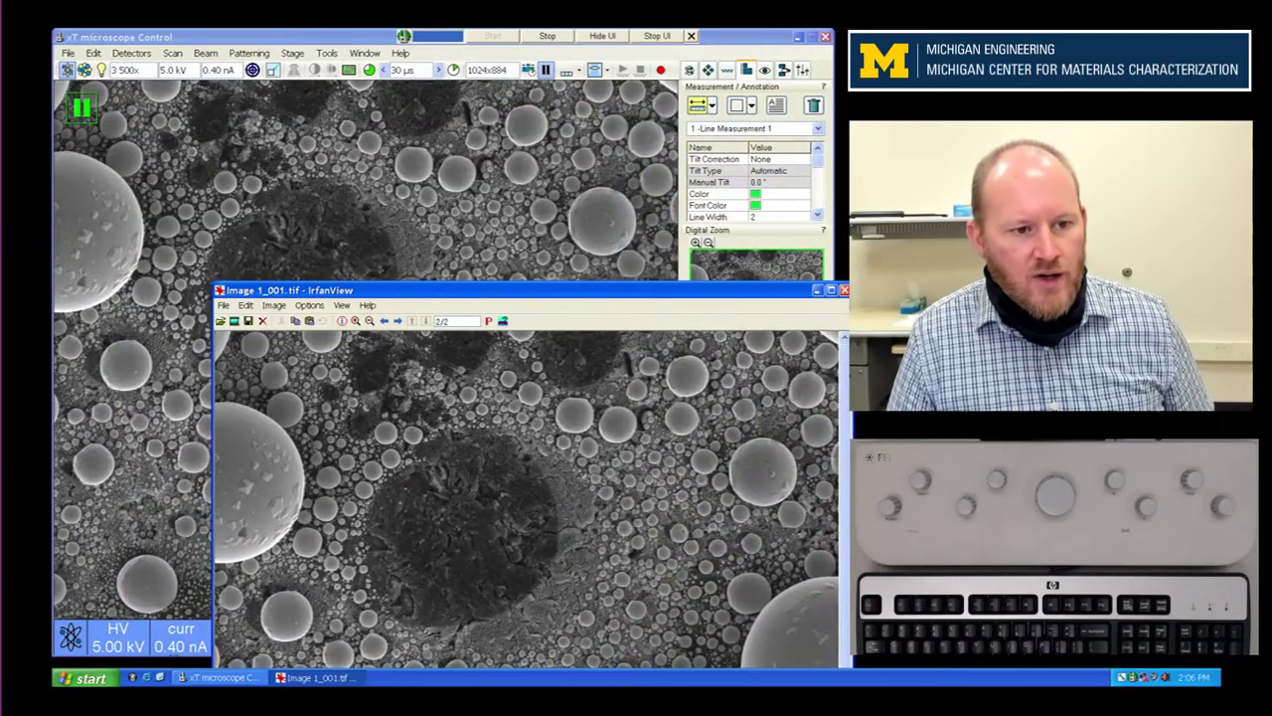
left_click_drag(507, 298, 757, 99)
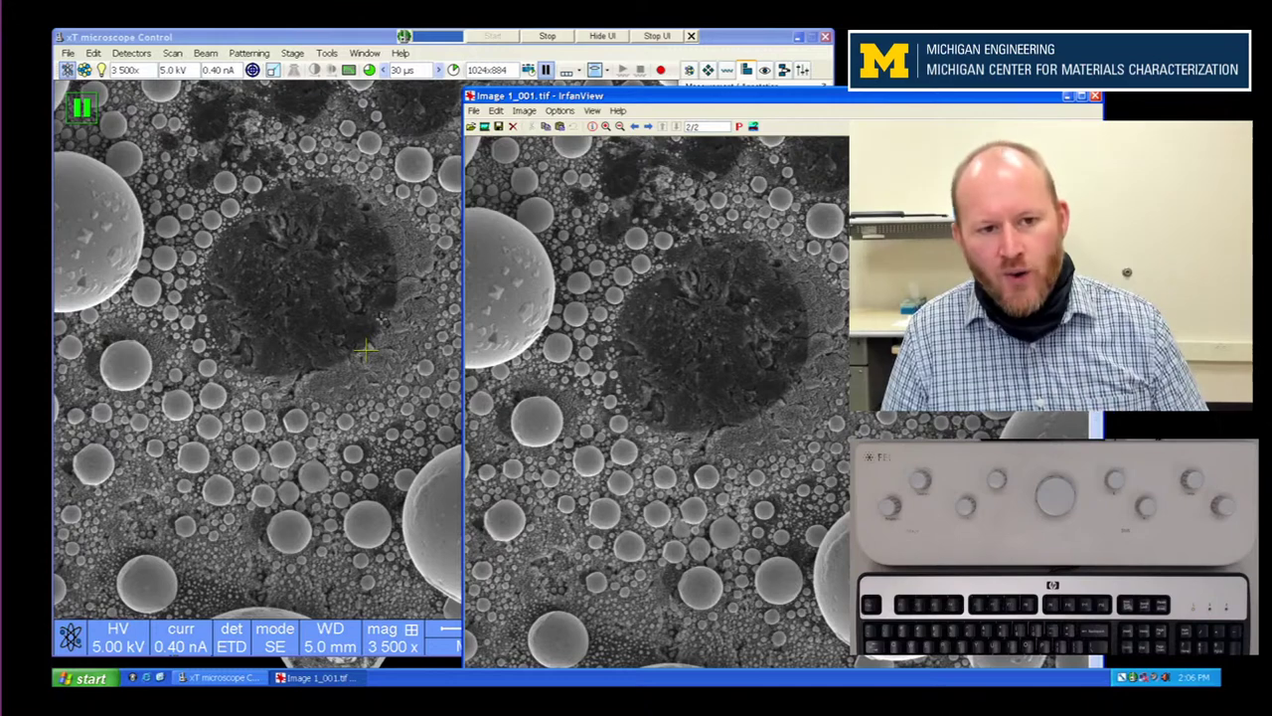
left_click_drag(763, 98, 616, 75)
left_click(707, 78)
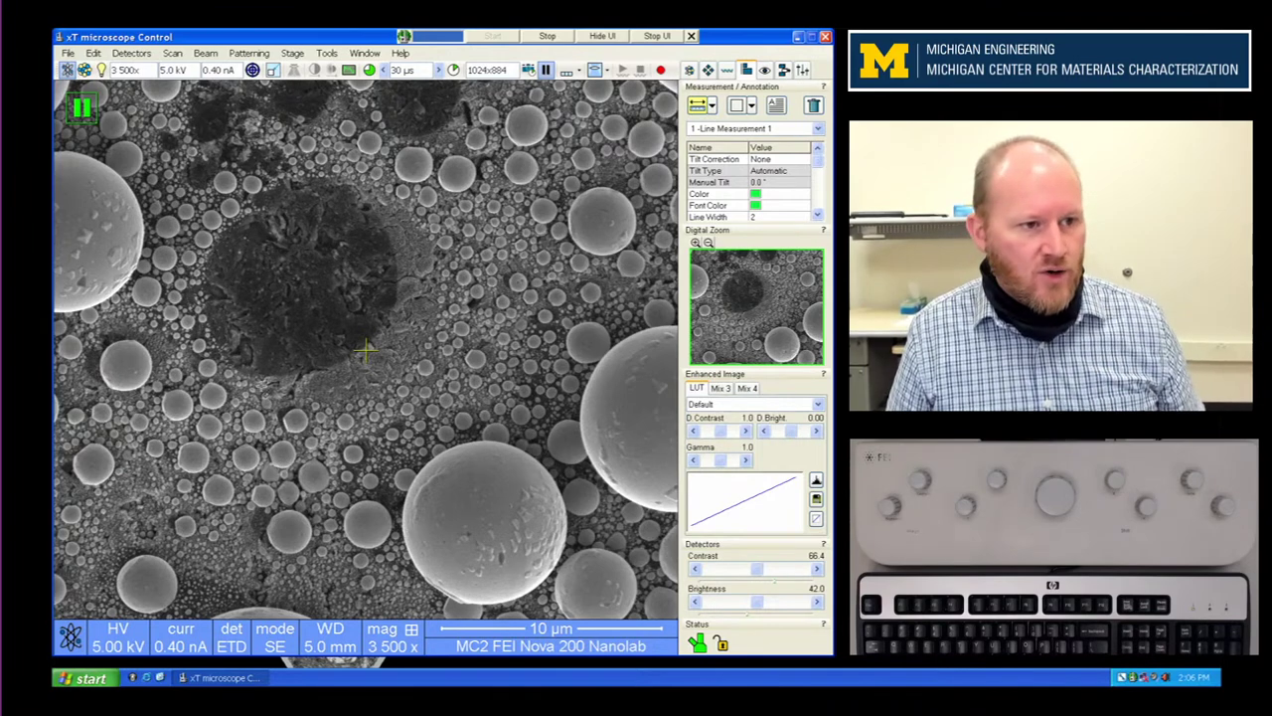
Step: Resume live scanning with F6 and shorten the dwell time through 5 µs to 1 µs
key("F6")
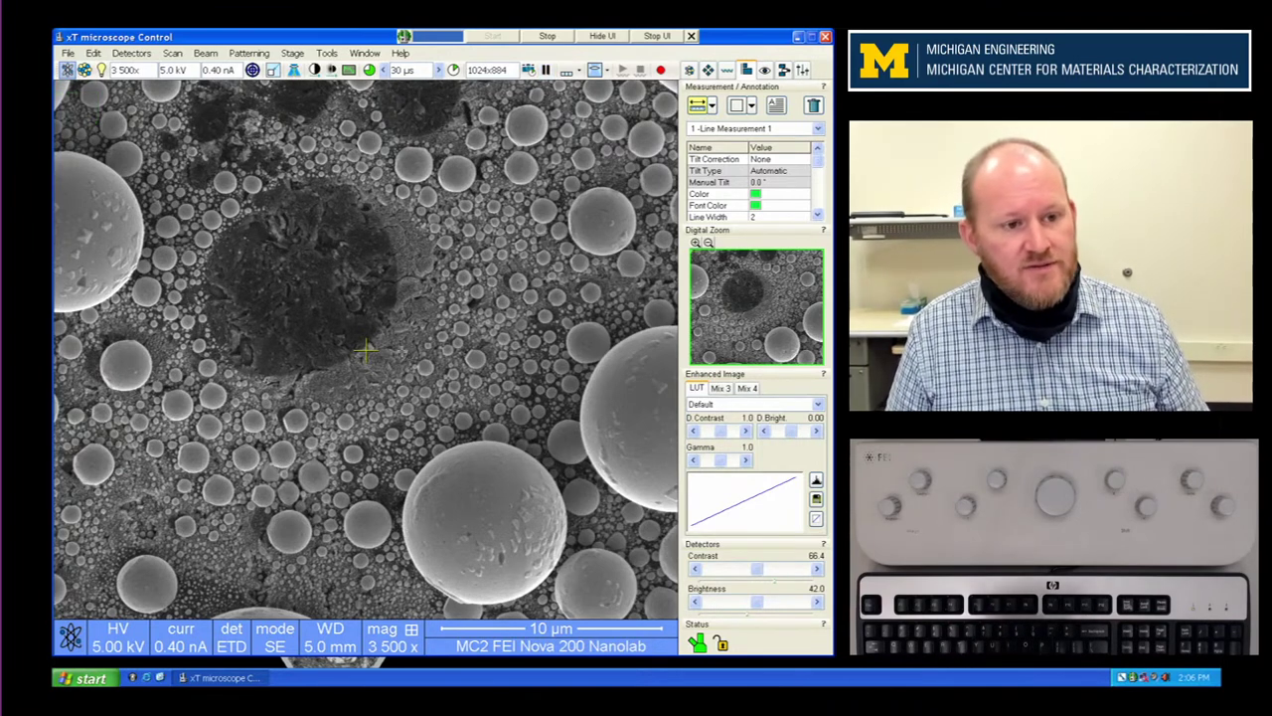
left_click(440, 69)
left_click(440, 70)
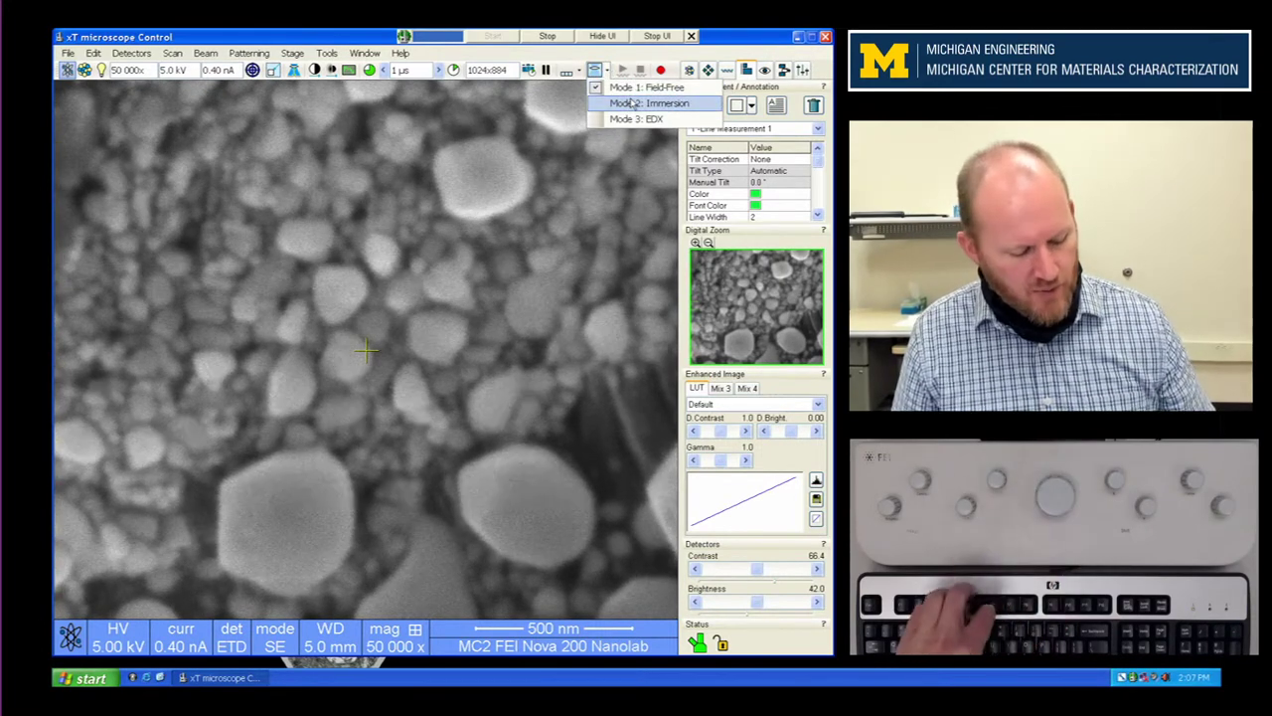
Step: Apply Immersion mode and enlarge the TLD image to a single full-size view
left_click(632, 102)
key("F5")
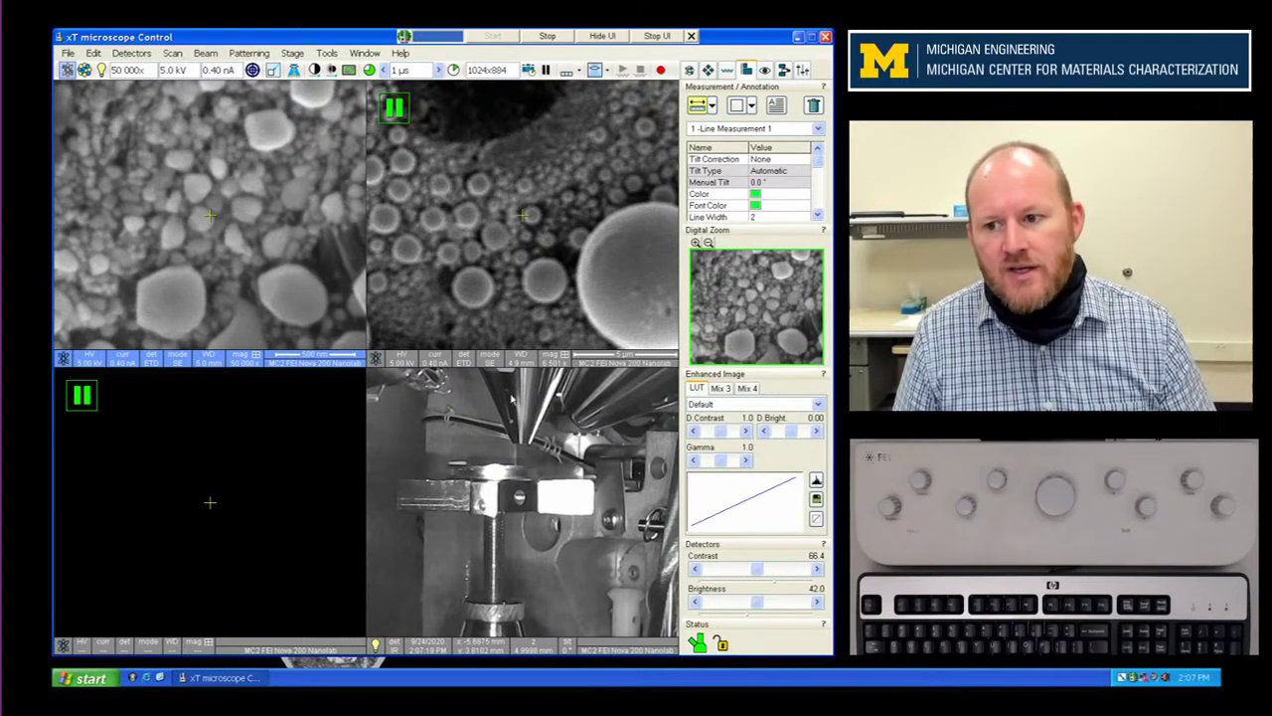
key("F5")
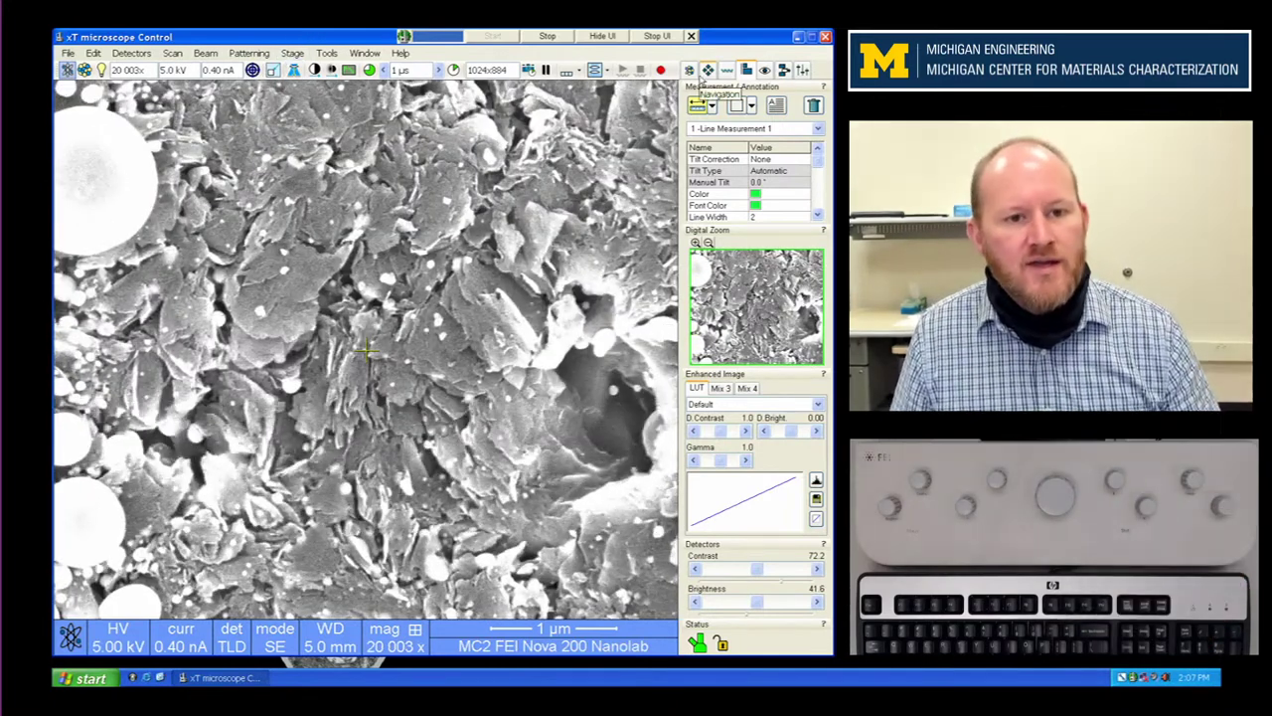
Step: Show the beam and column settings via the Beam page icon in the right panel
left_click(689, 71)
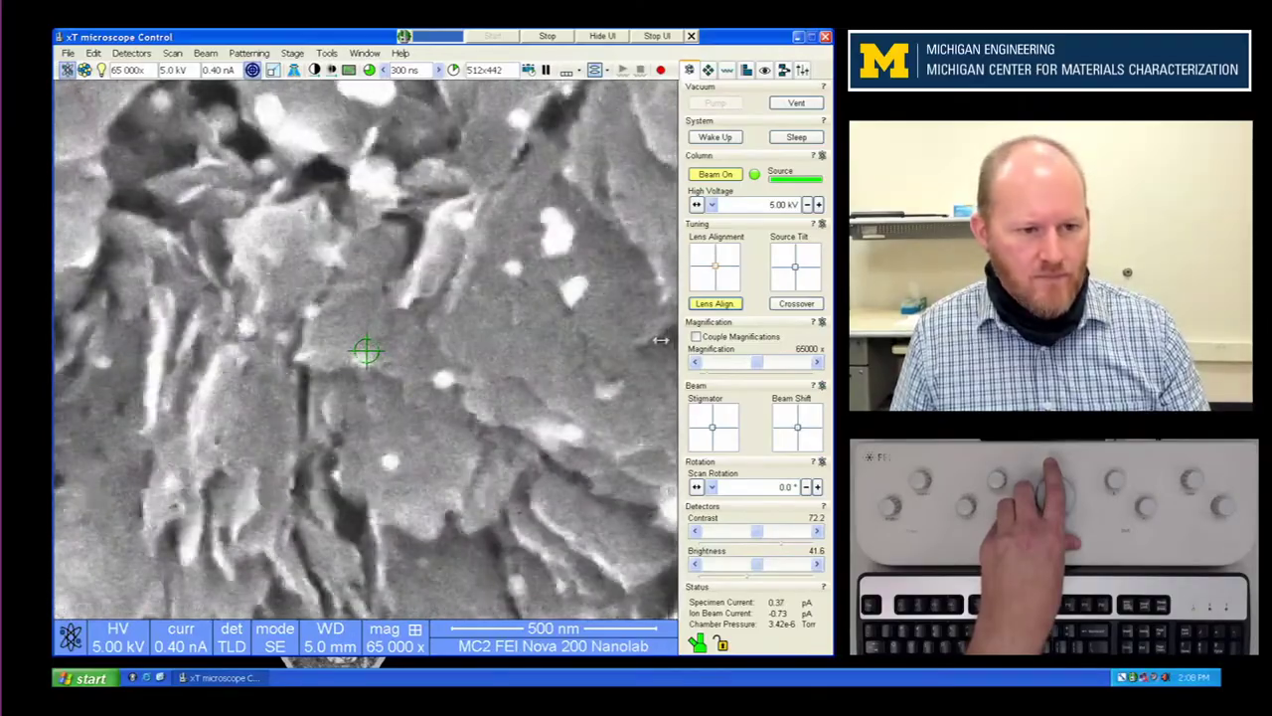
Step: Turn Lens Align off to restore the normal 1 µs scan
left_click(730, 304)
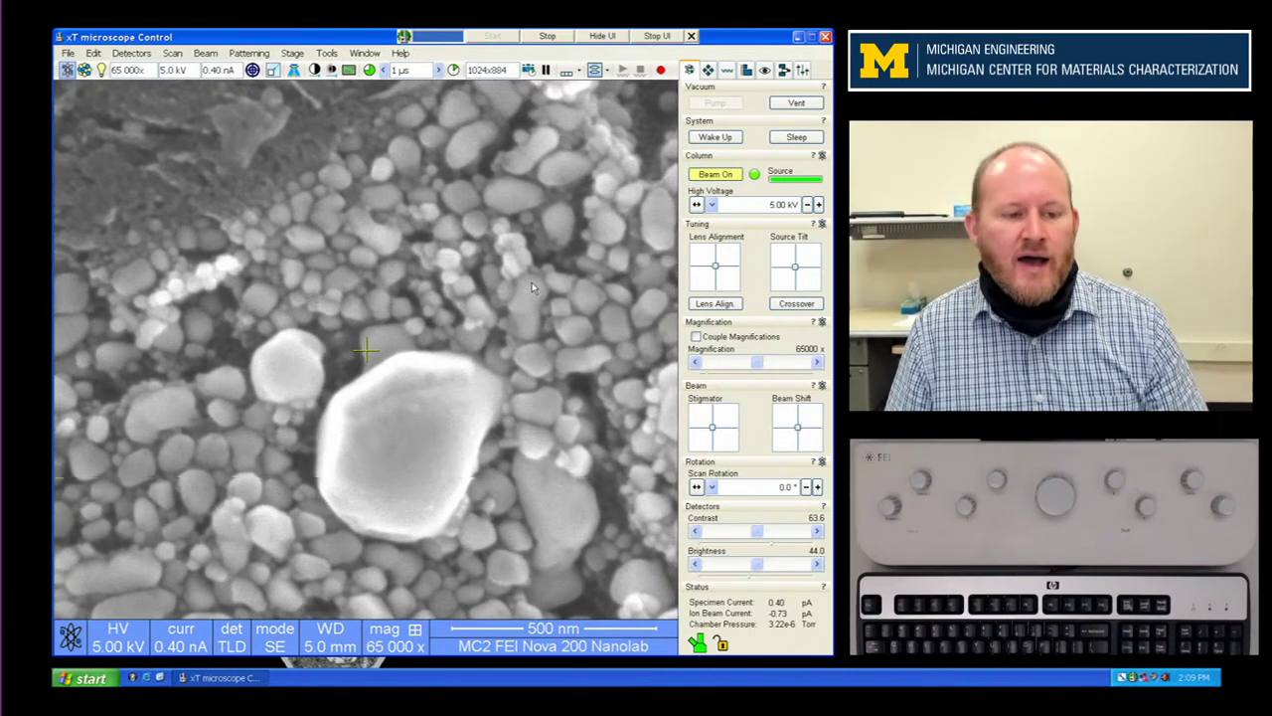
Step: Choose 98 pA from the toolbar's beam current list
left_click(220, 72)
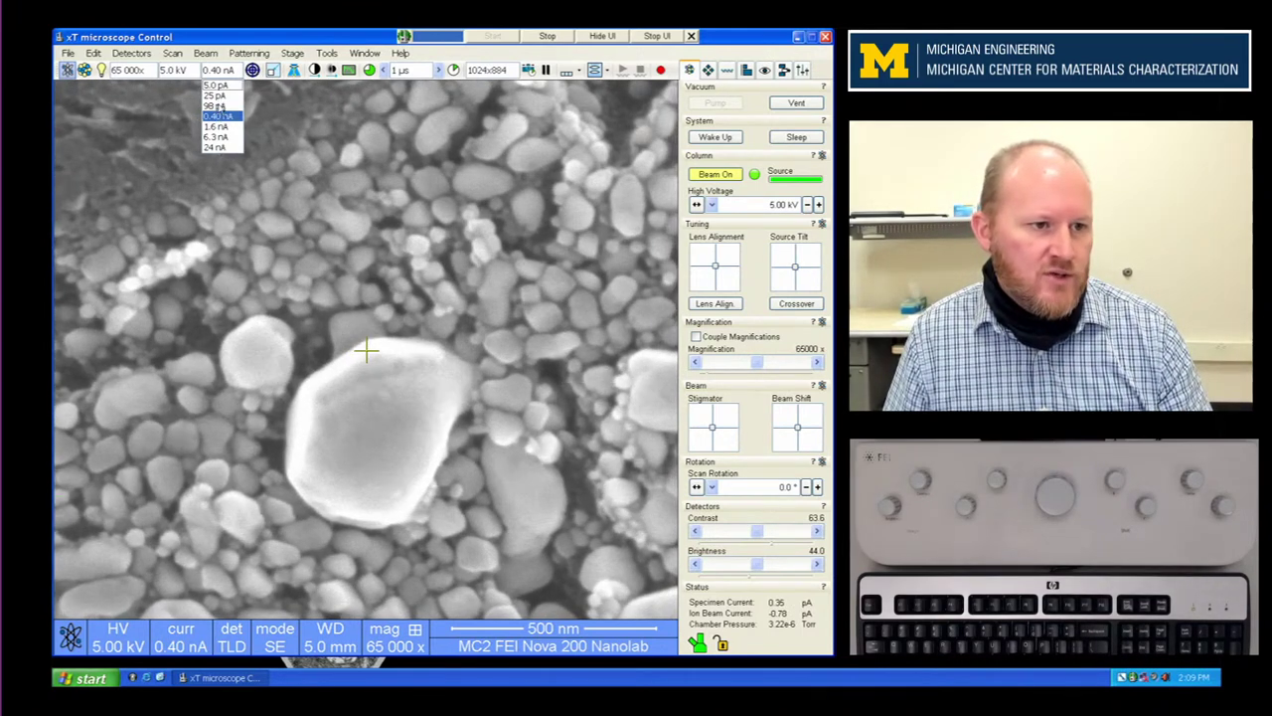
left_click(218, 104)
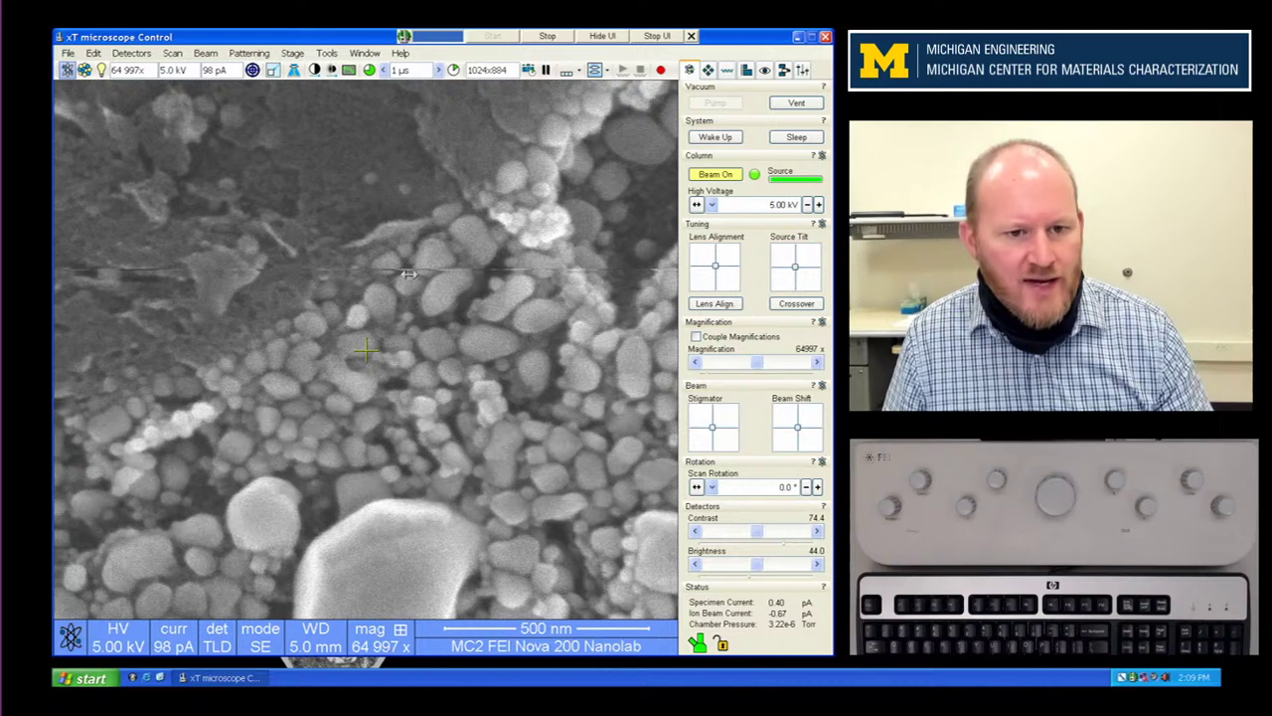
Step: View the beam crossover, then add the F7 reduced-area focusing box
left_click(784, 306)
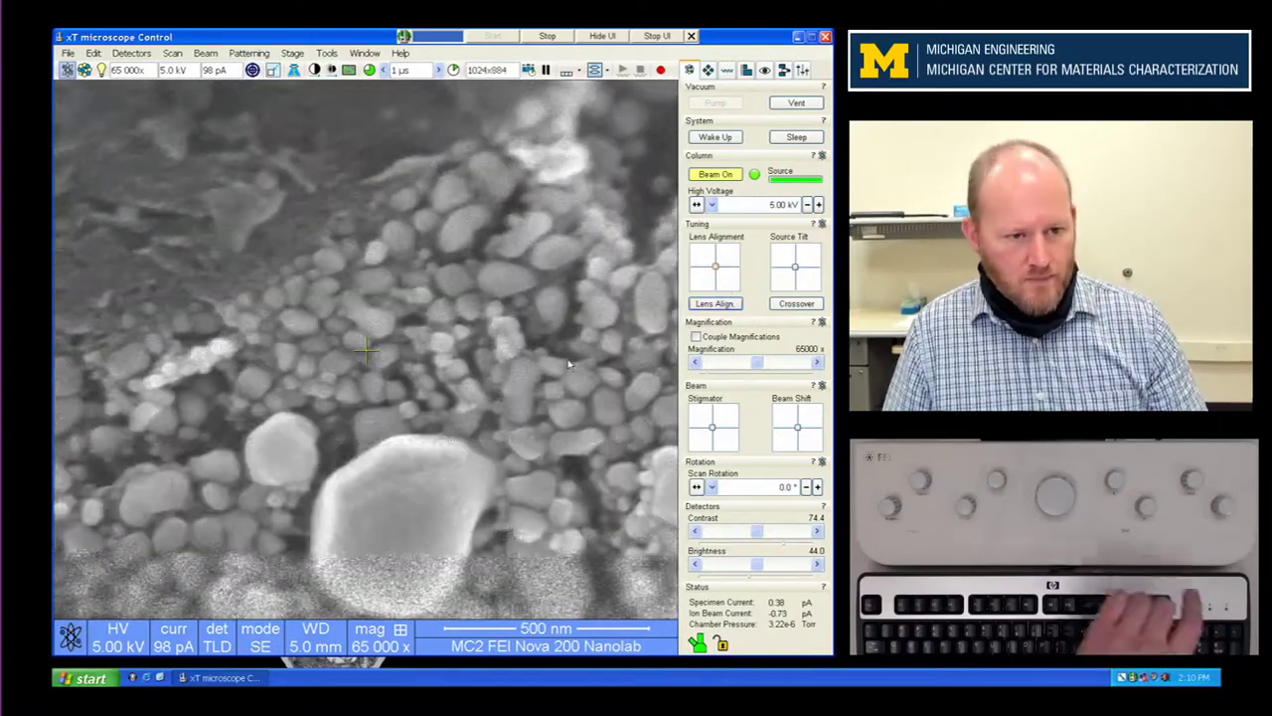
key("F7")
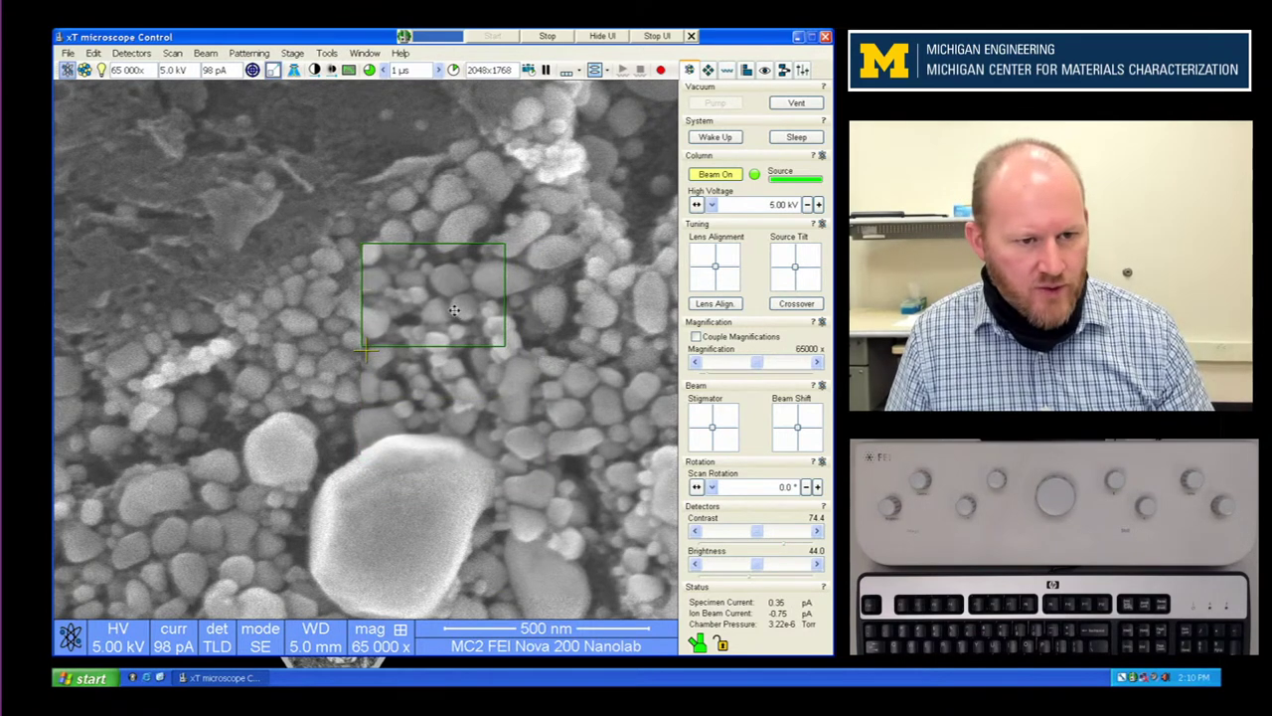
Step: Shift the focusing box onto the small particles, then return to full-frame scanning with F7
left_click_drag(455, 310, 443, 323)
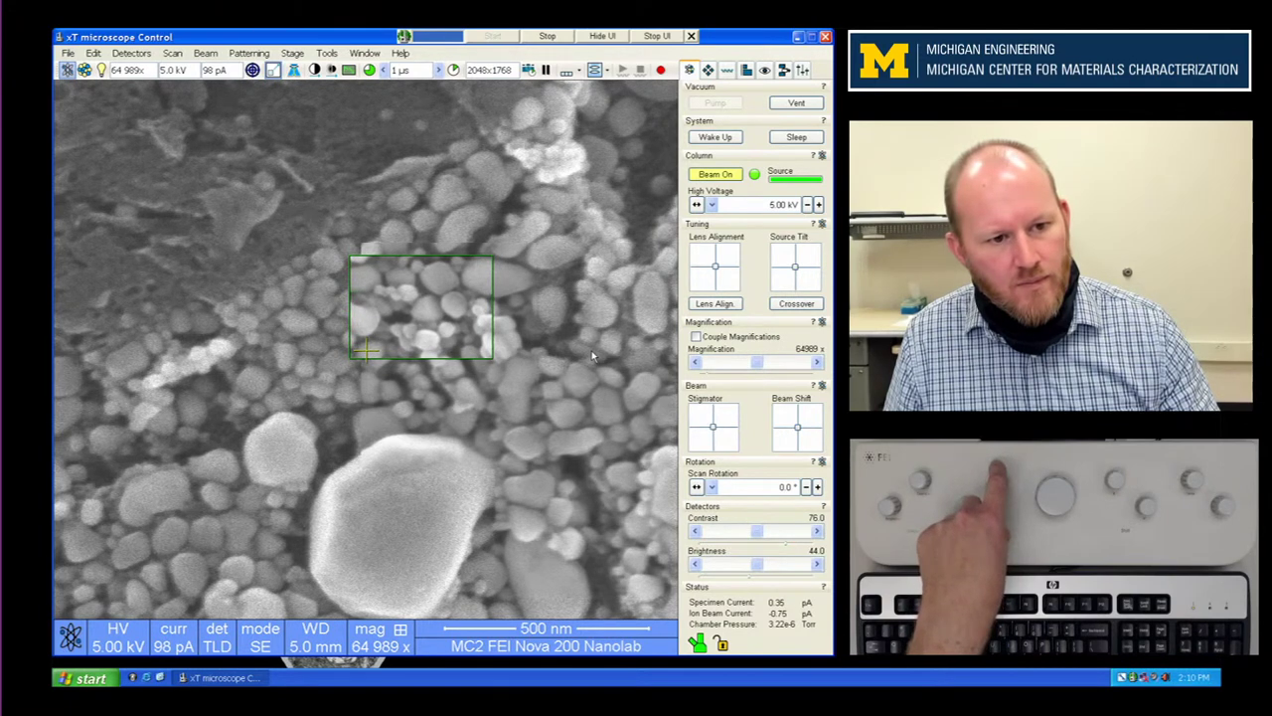
key("F7")
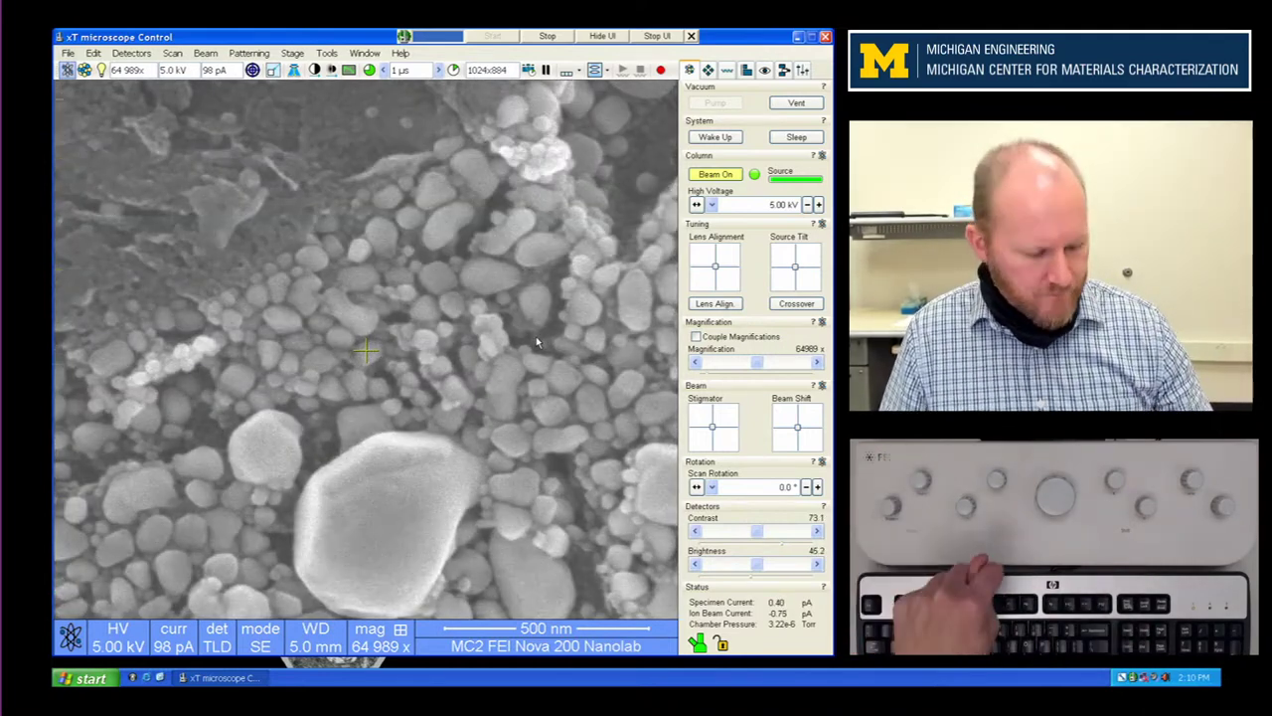
Step: Take a slow F2 snapshot and save it as Image 1_002.tif in Training
key("F2")
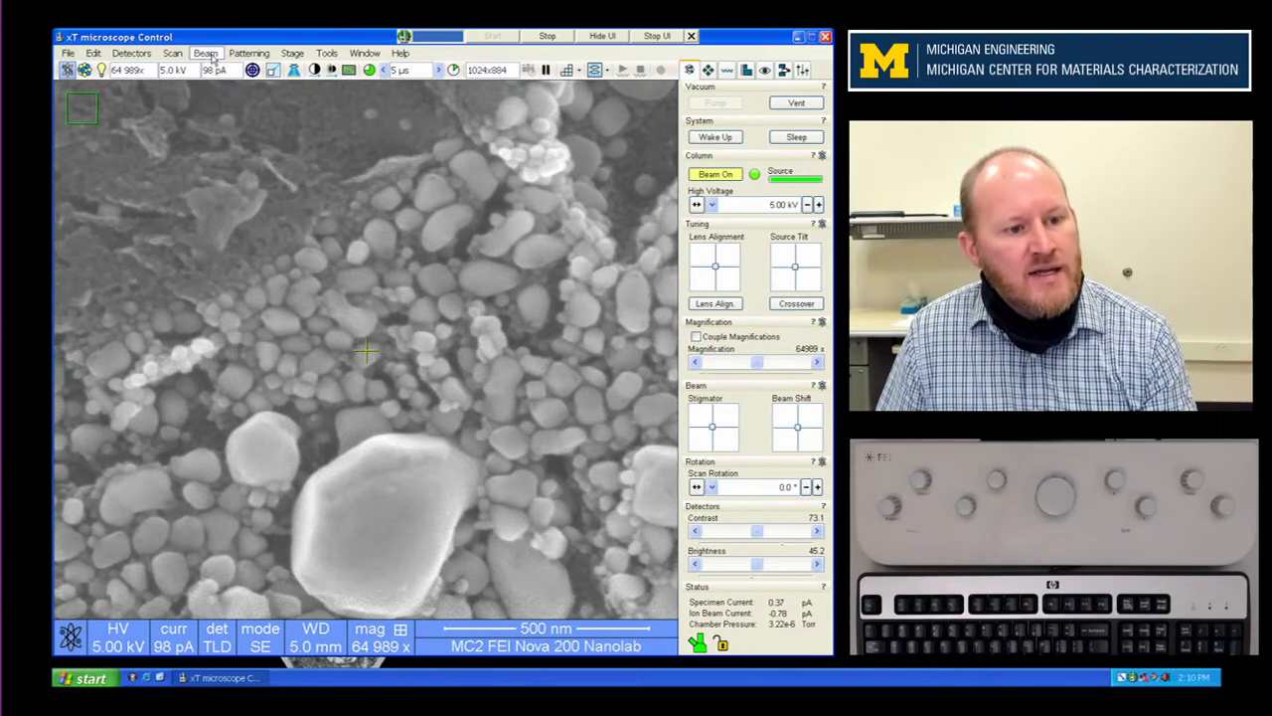
key("ctrl+s")
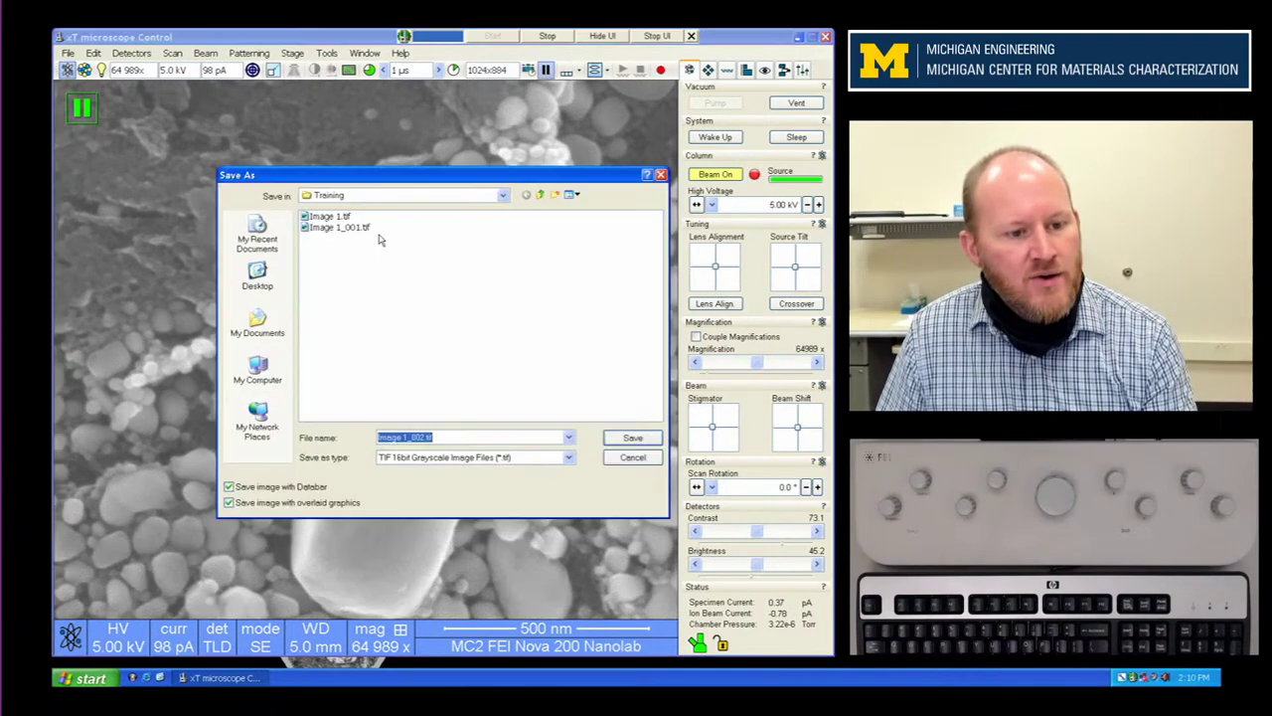
left_click(633, 438)
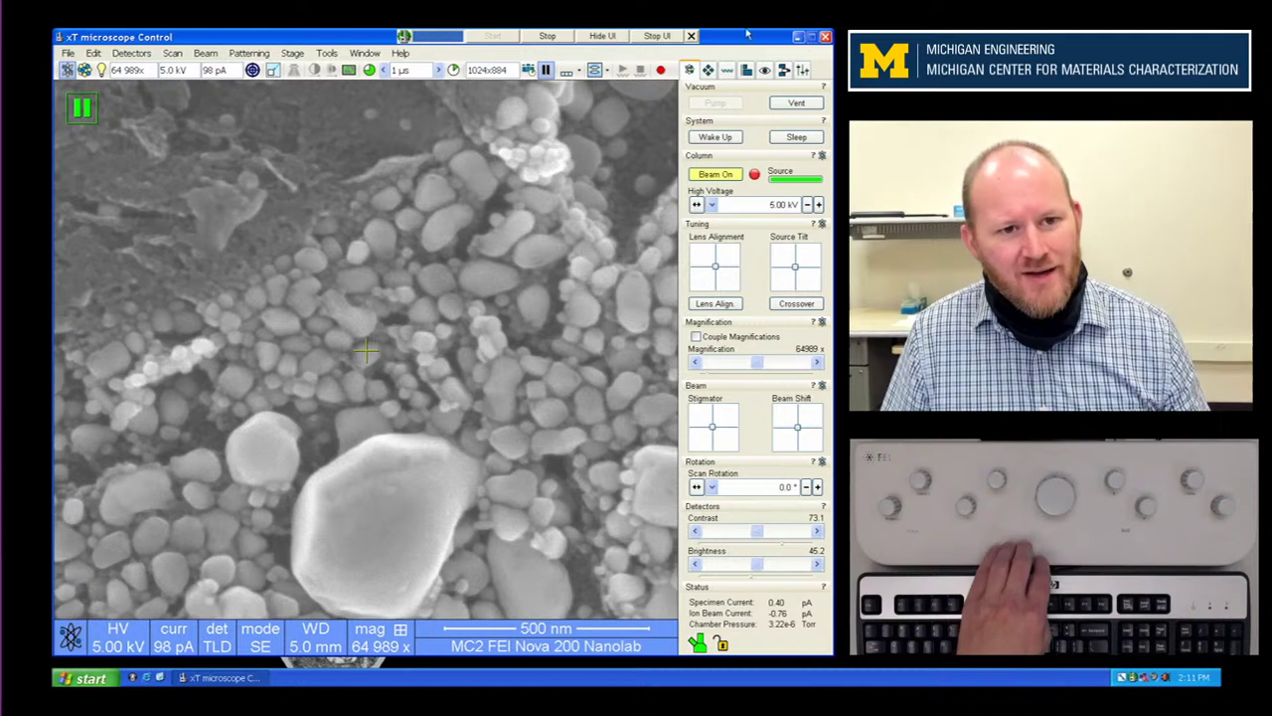
left_click(607, 74)
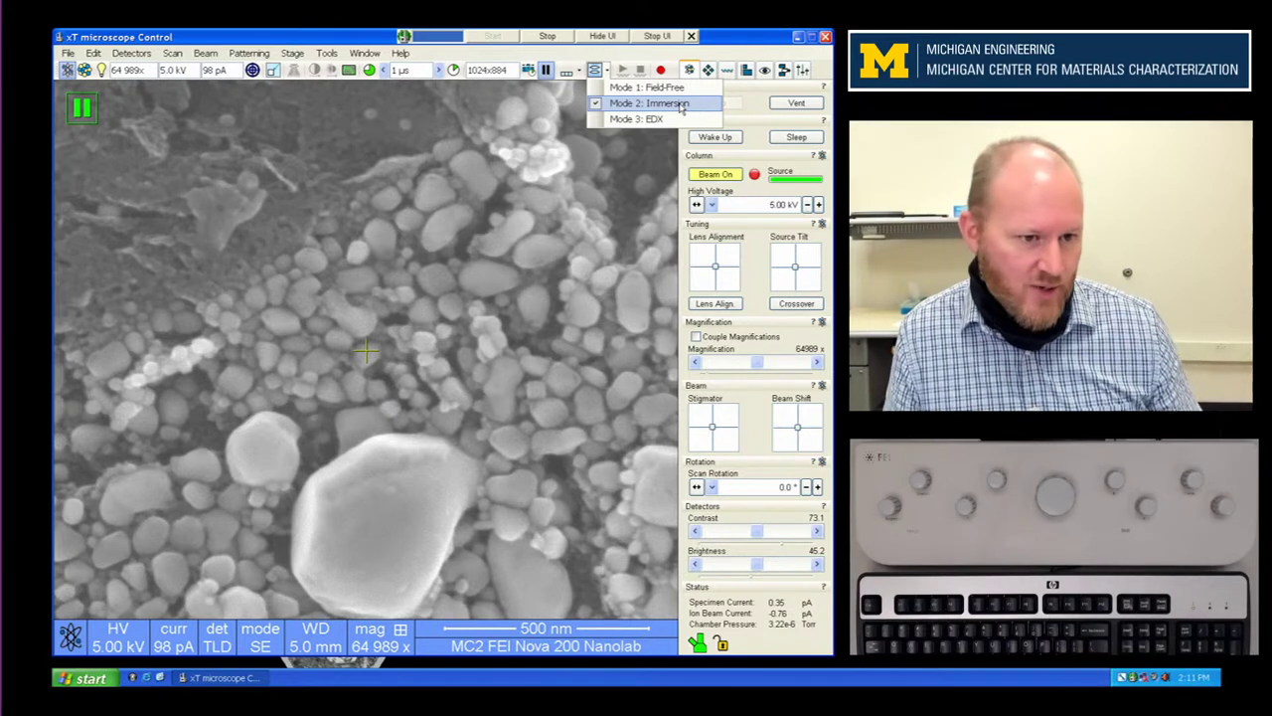
Step: Switch the SEM operating mode from Immersion to Mode 1: Field-Free
left_click(680, 105)
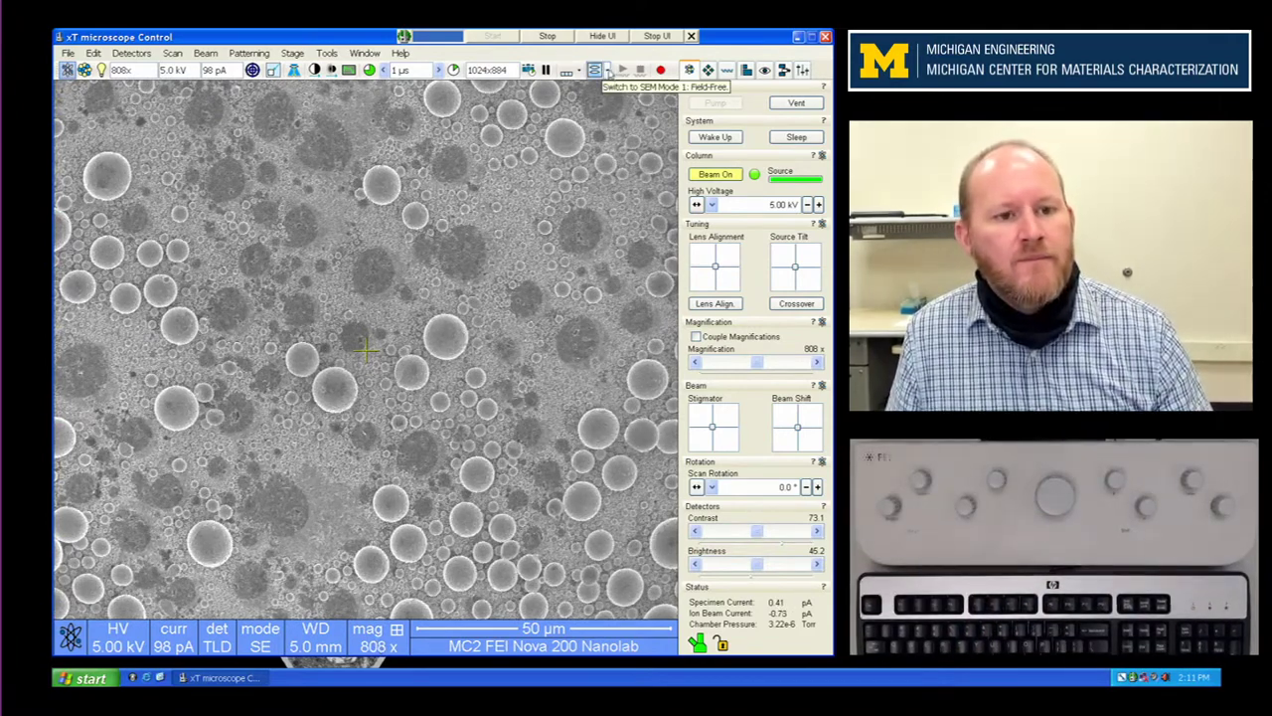
left_click(596, 70)
left_click(616, 88)
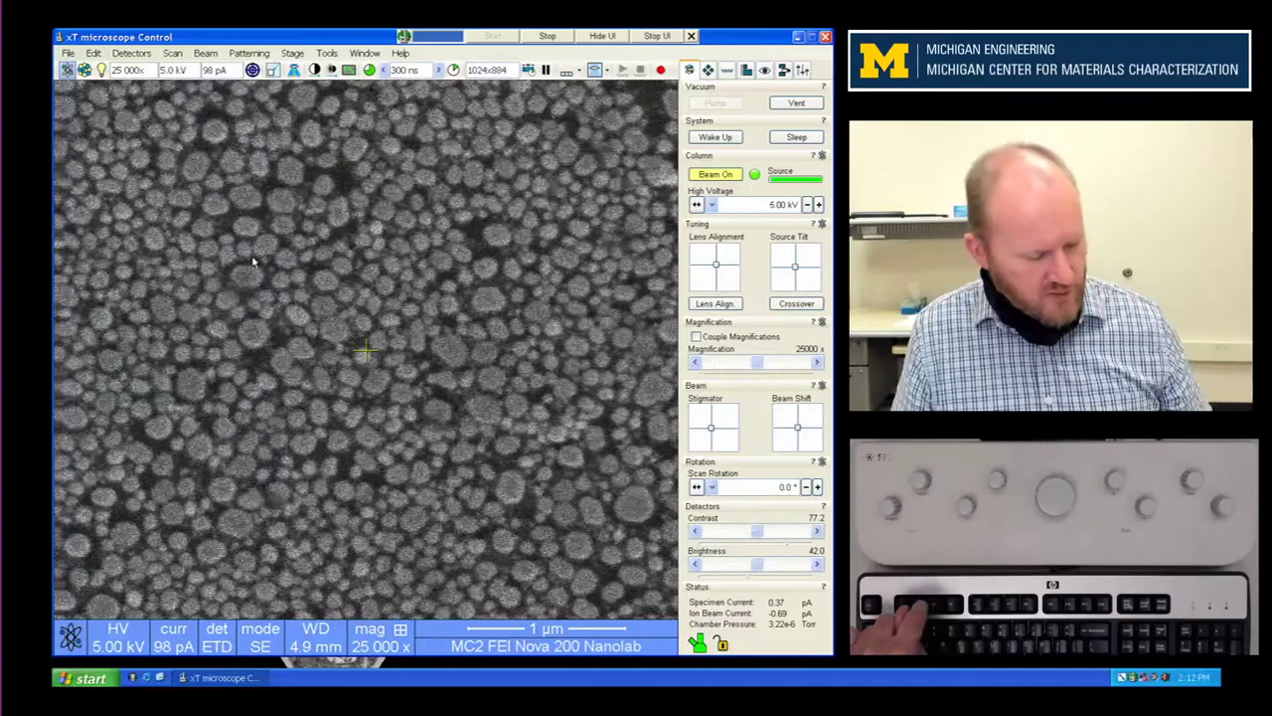
Step: Snapshot the field-free 25,000x ETD image, save it under a new name, and switch to quad view
key("F2")
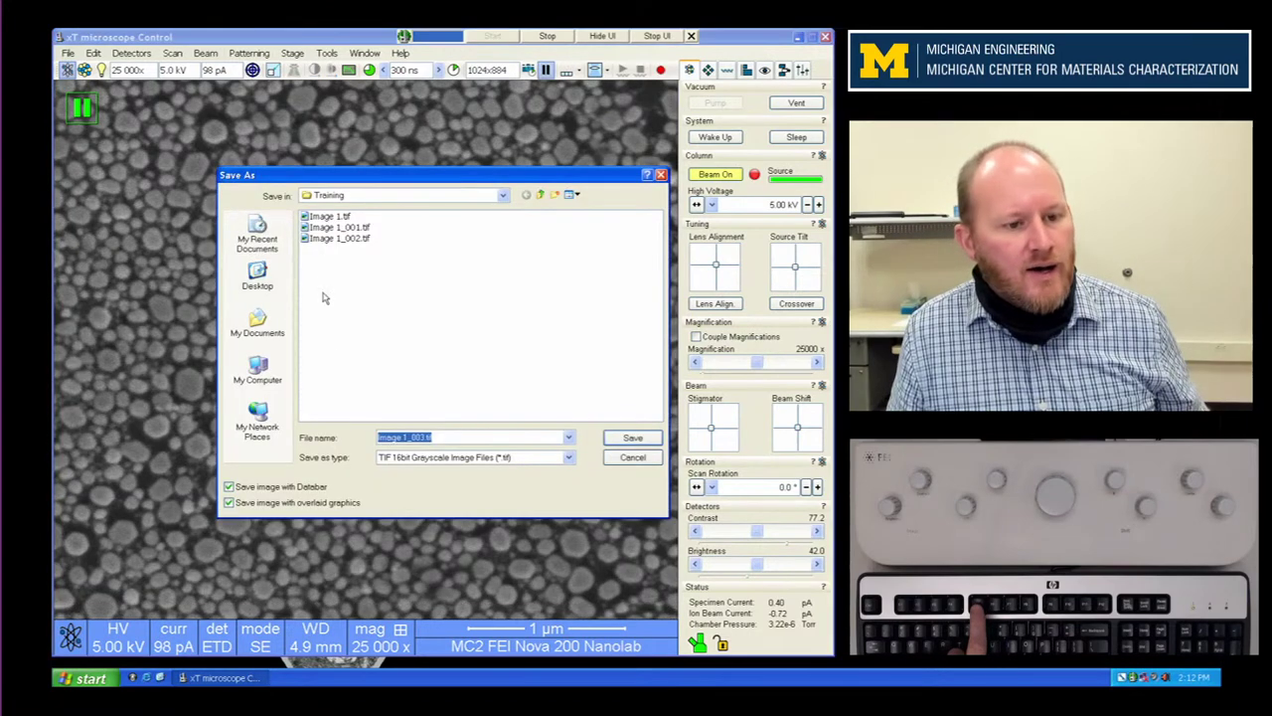
type("condary mode")
key("Return")
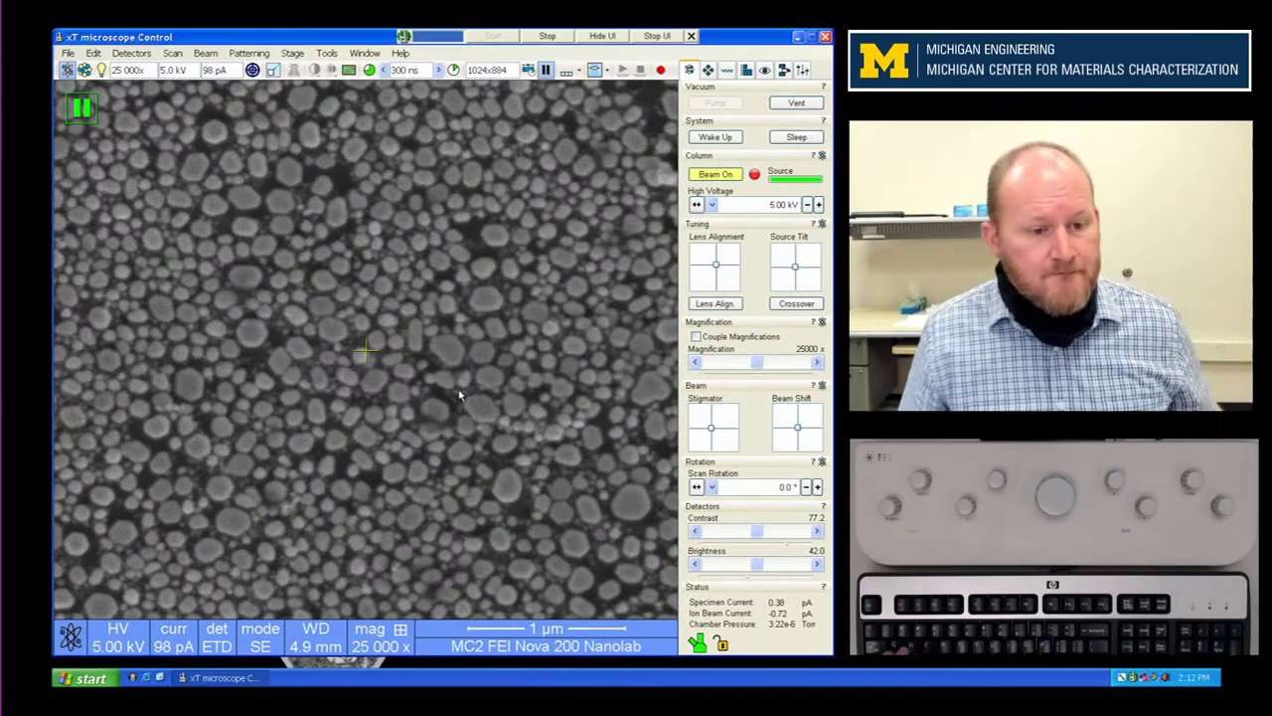
key("F5")
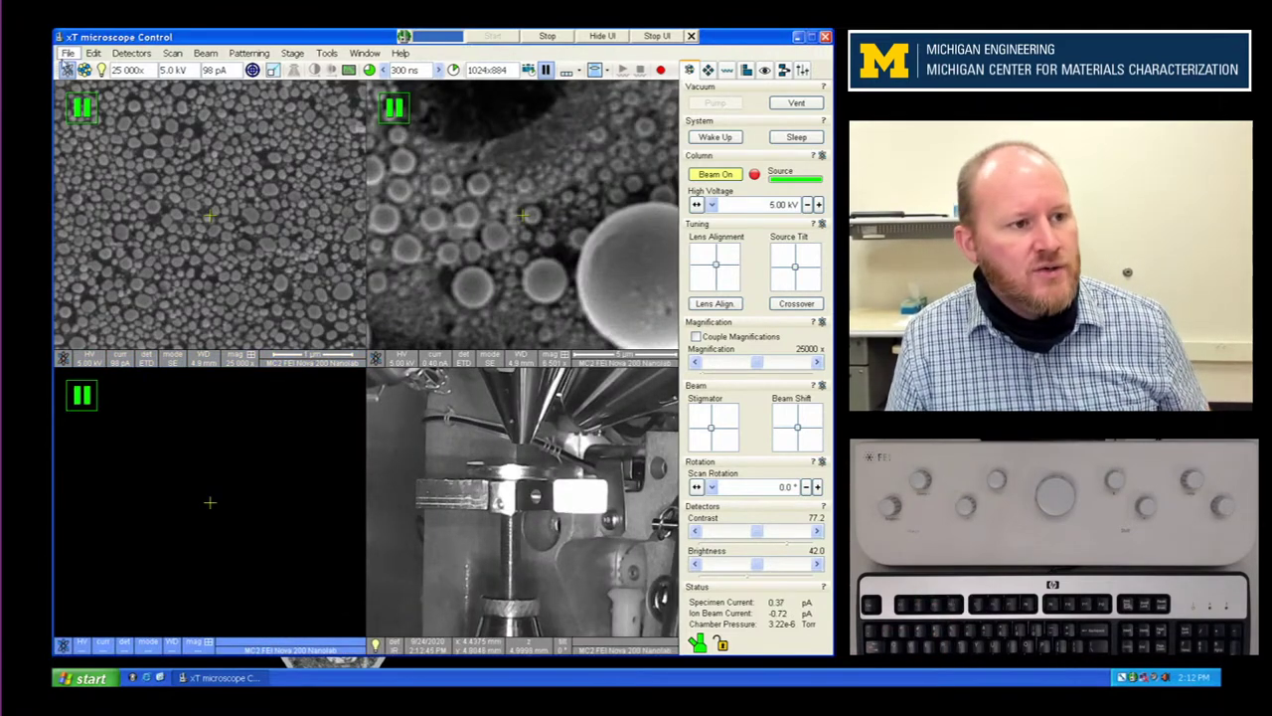
Step: Load Search mode.tif into the upper-right quadrant and resume live scanning in the upper-left one
left_click(68, 53)
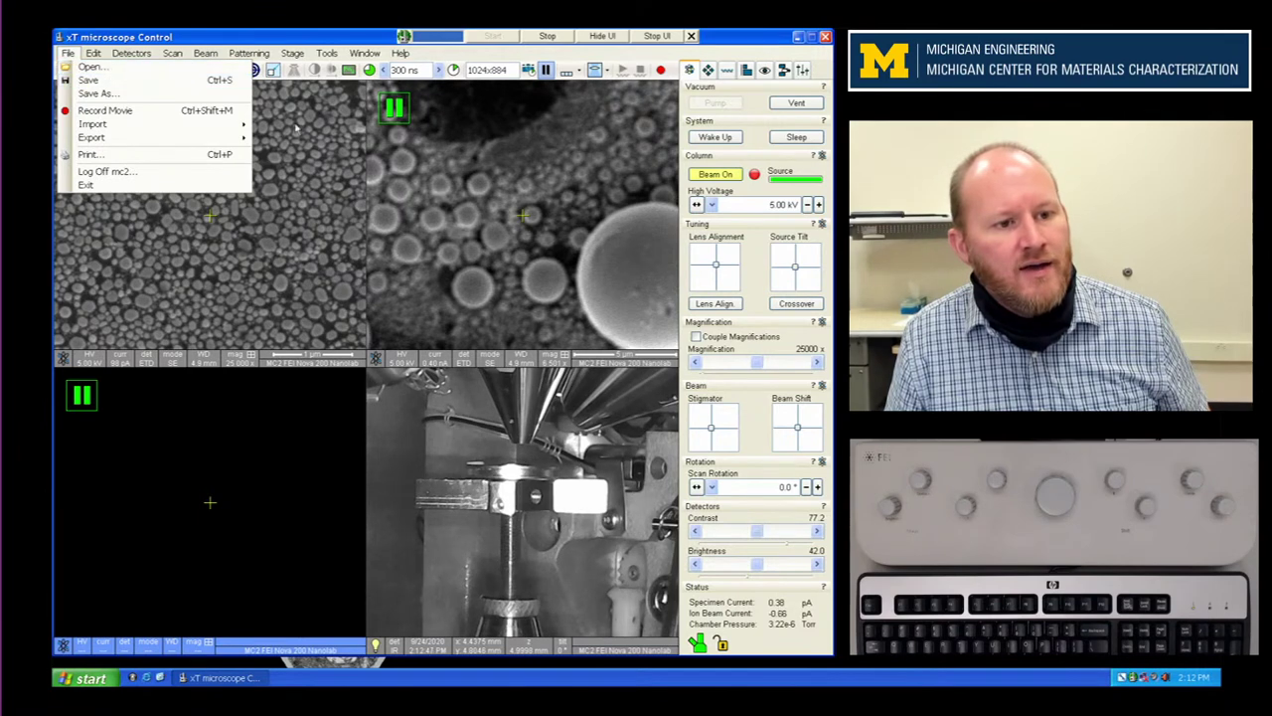
left_click(472, 244)
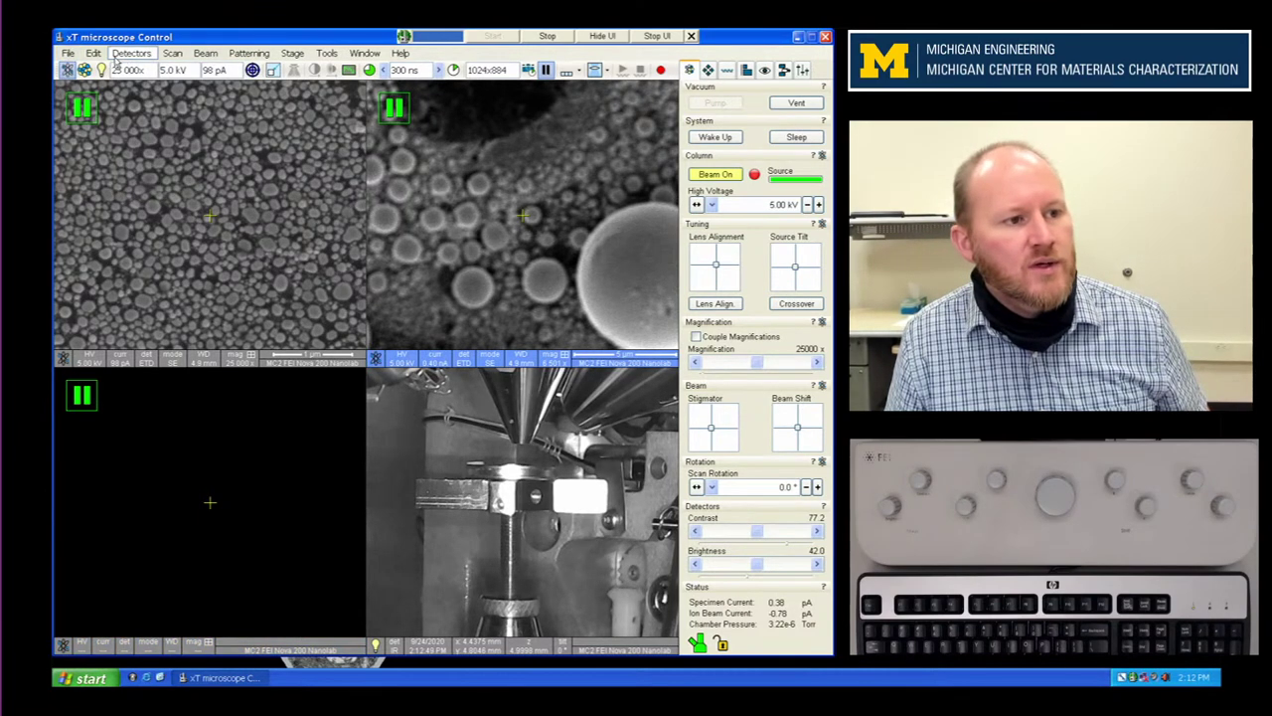
left_click(67, 53)
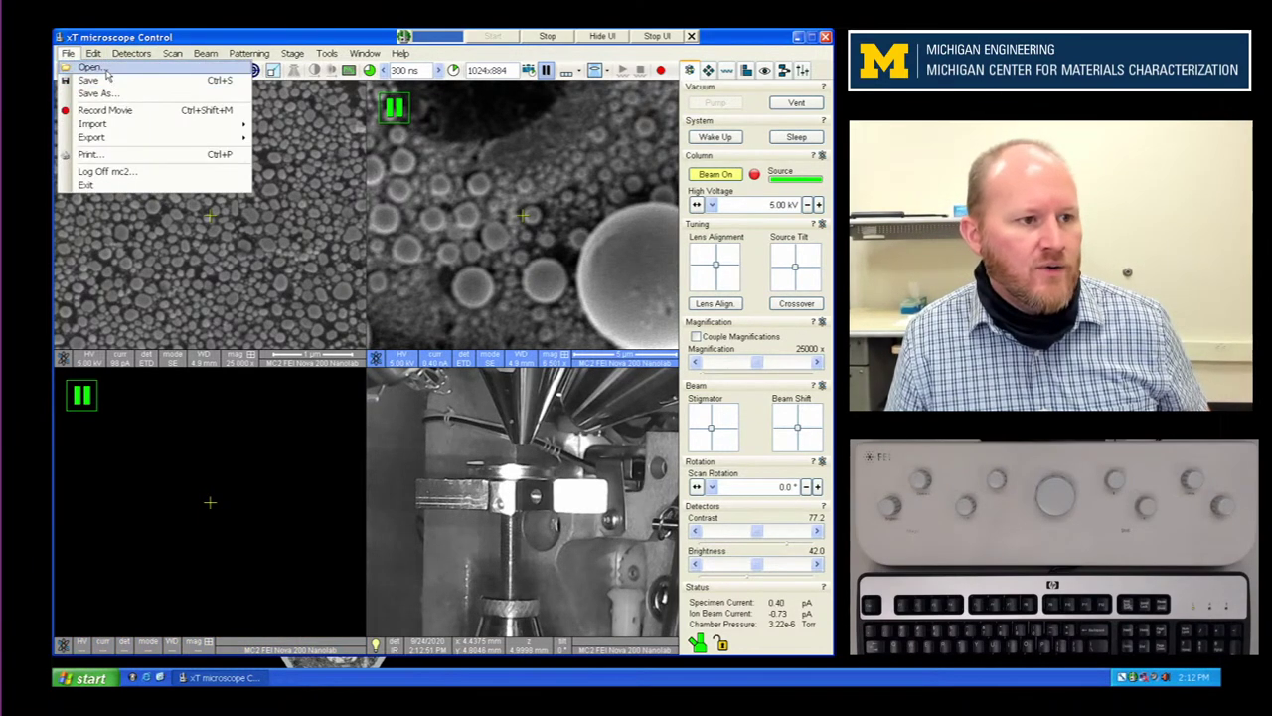
left_click(90, 66)
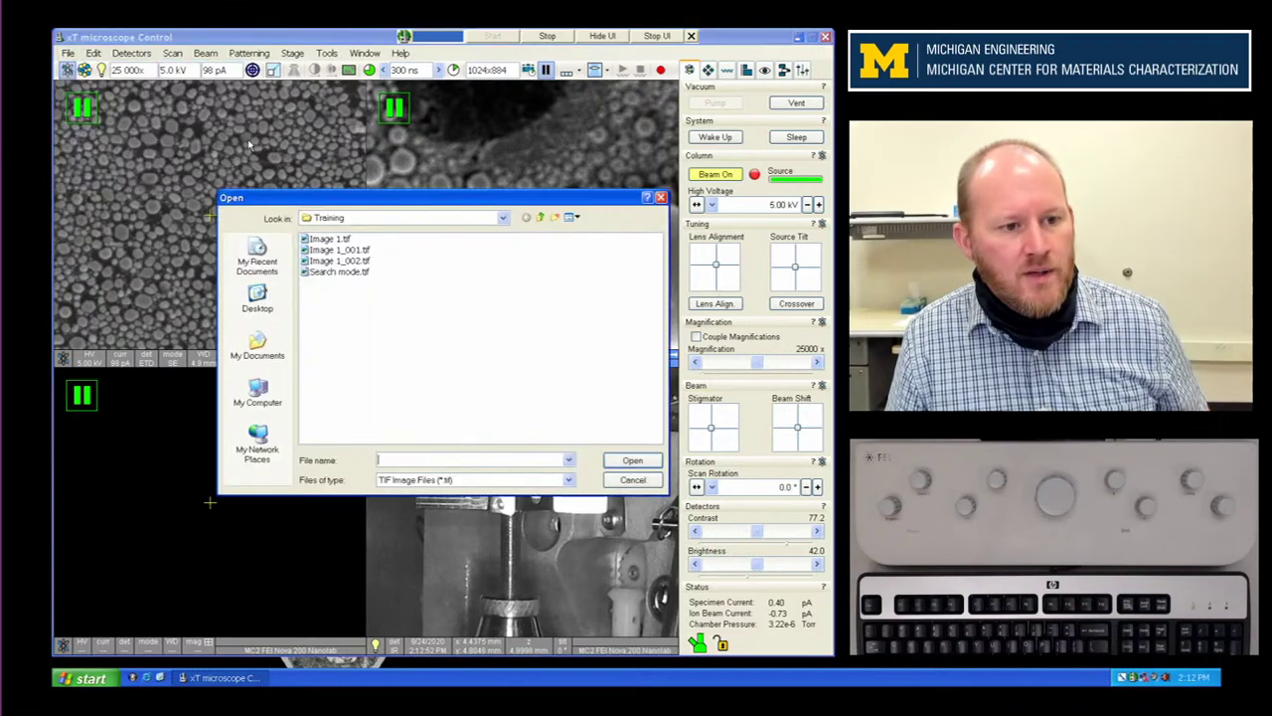
double_click(328, 272)
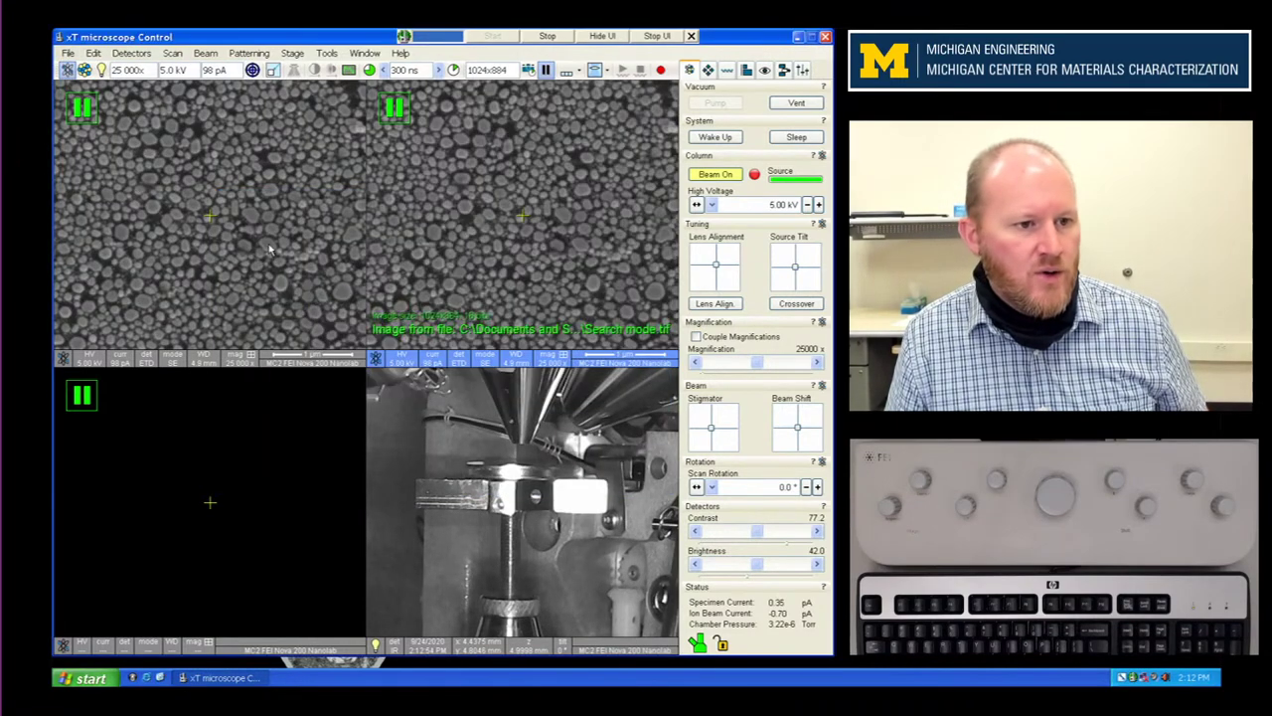
left_click(545, 70)
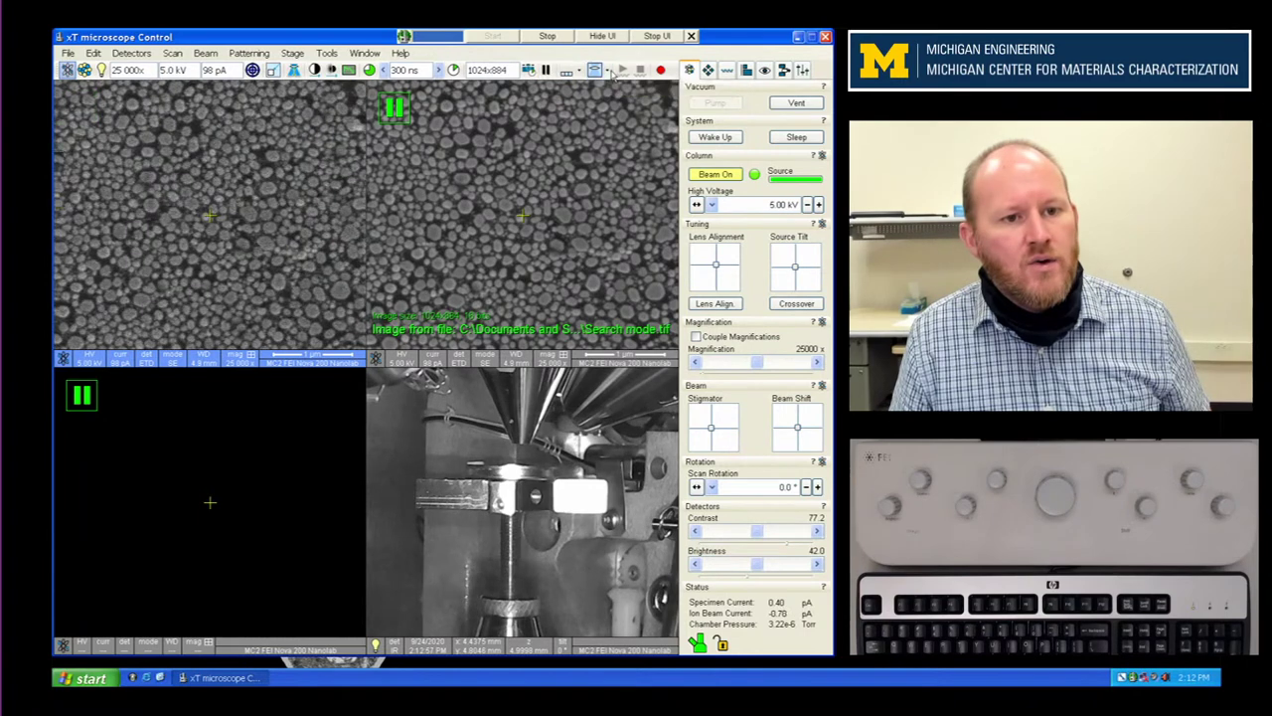
Step: Switch to immersion mode, show the live TLD image full size, and run the lens-alignment wobble
left_click(603, 72)
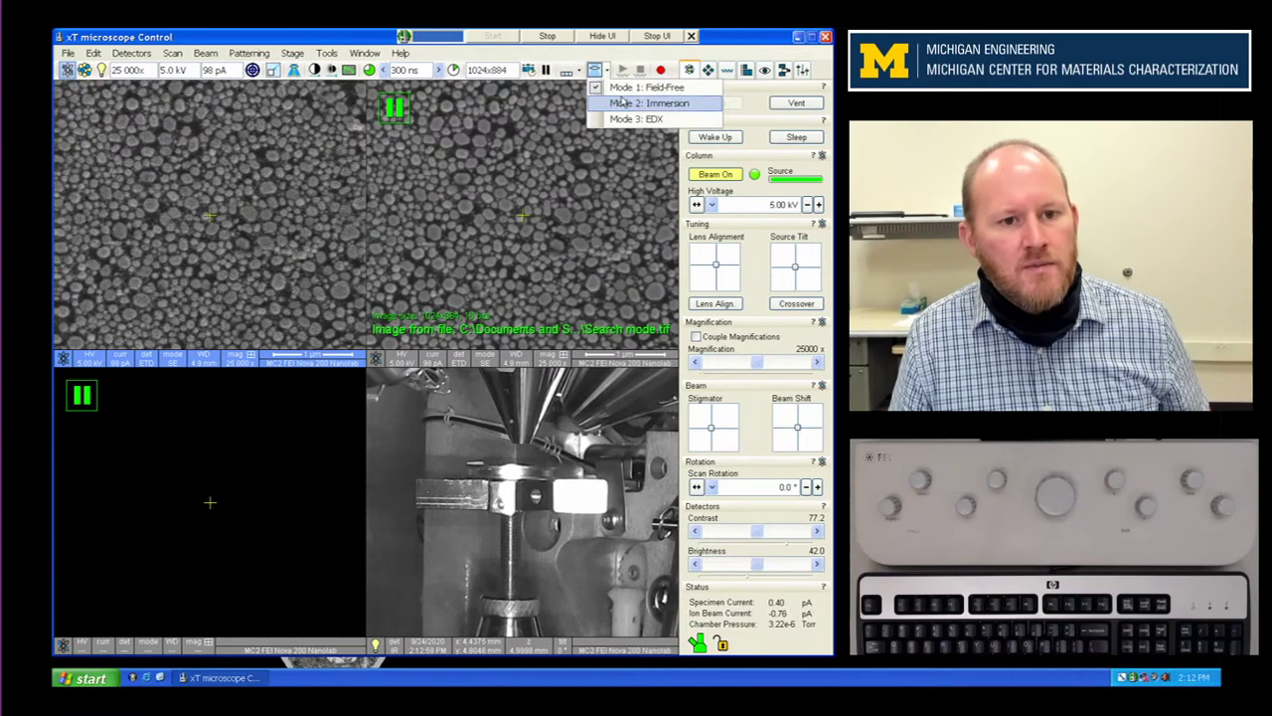
left_click(621, 99)
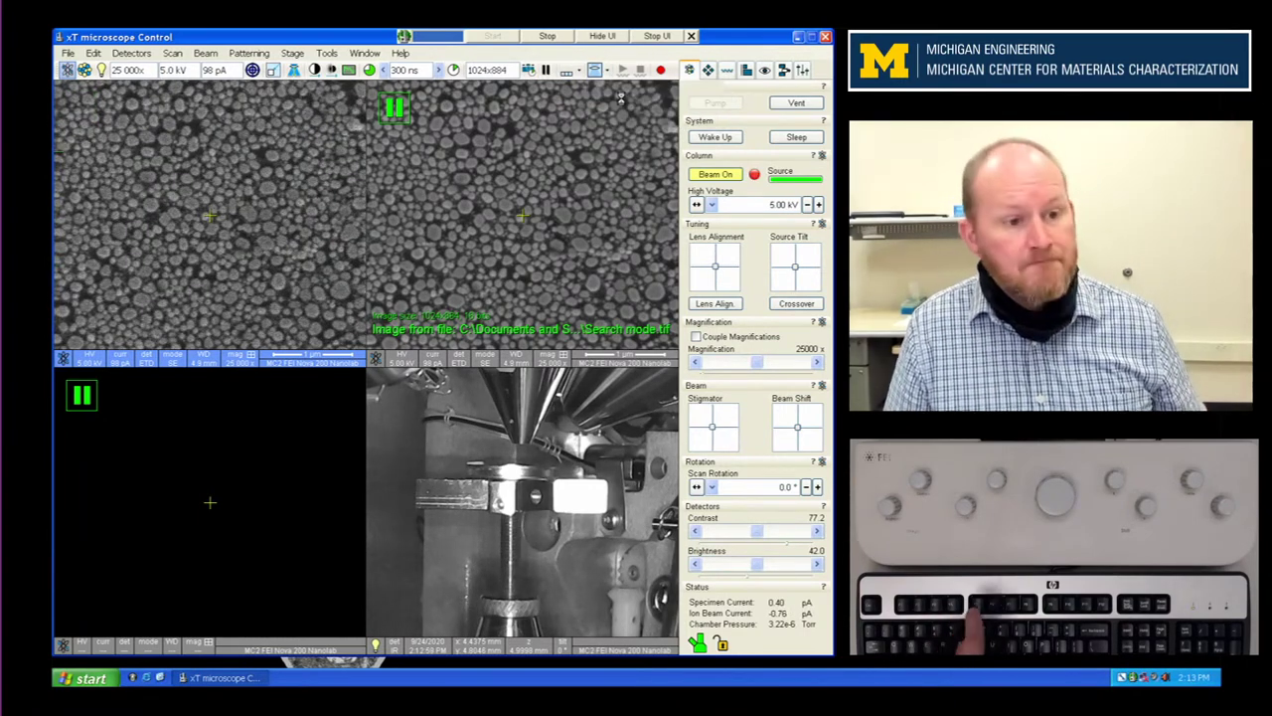
double_click(263, 232)
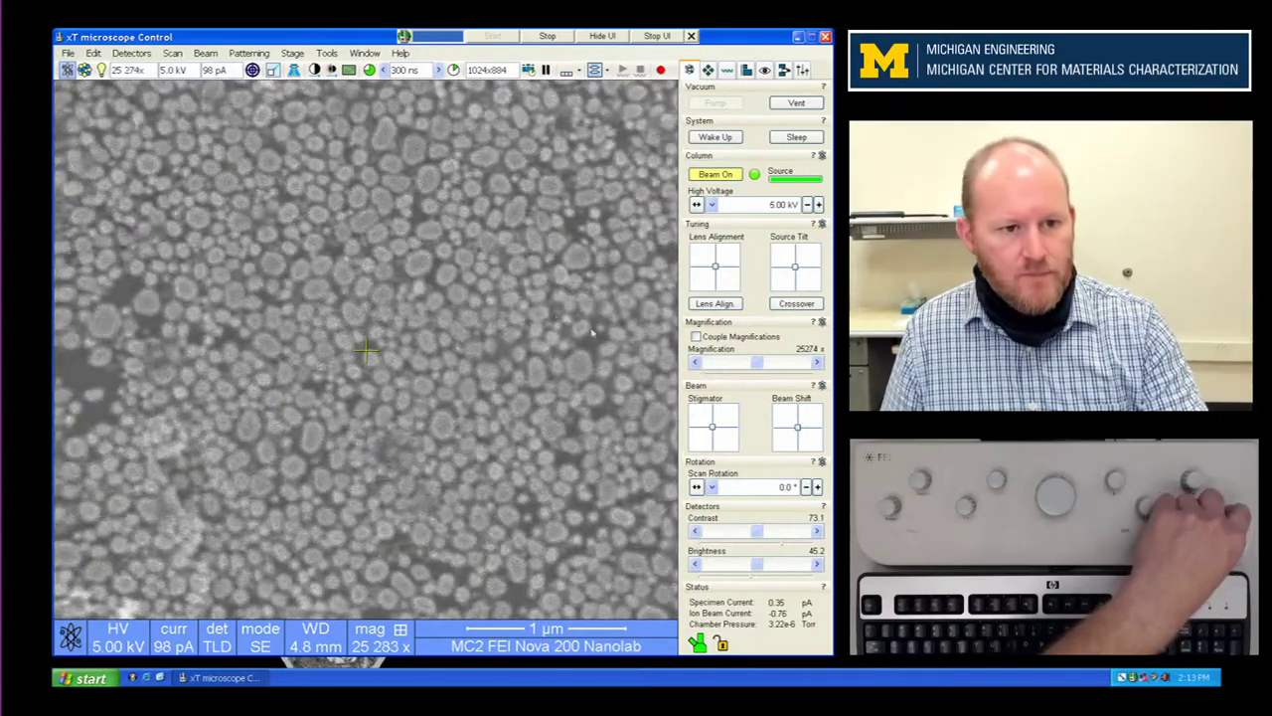
left_click(718, 304)
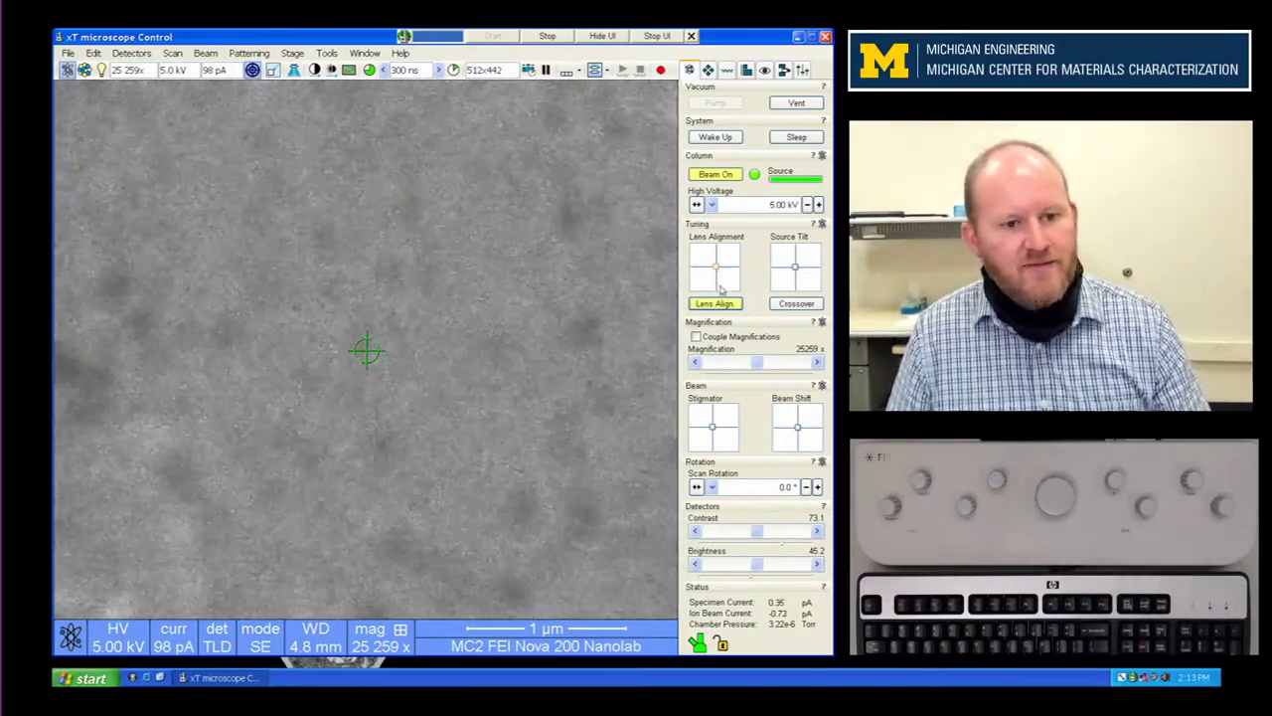
left_click(718, 304)
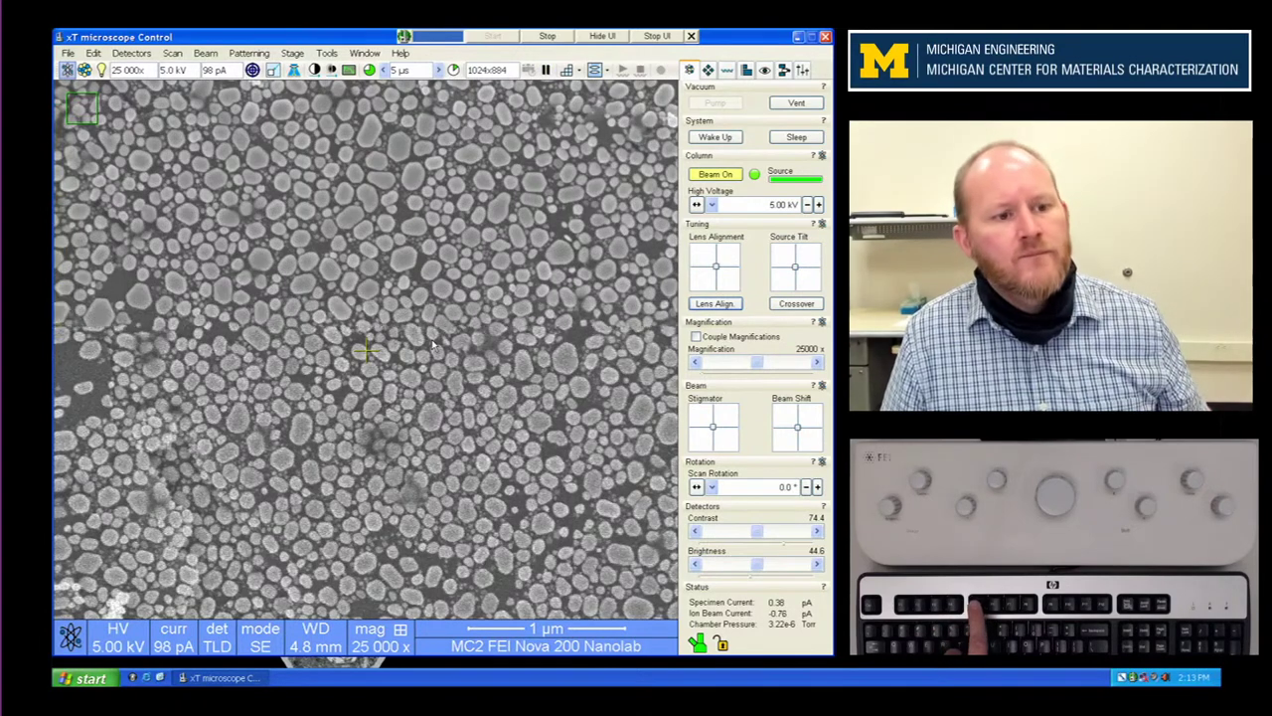
Step: Pause the 25,000x TLD image, save it as UHR in Training, then resume live viewing
key("F5")
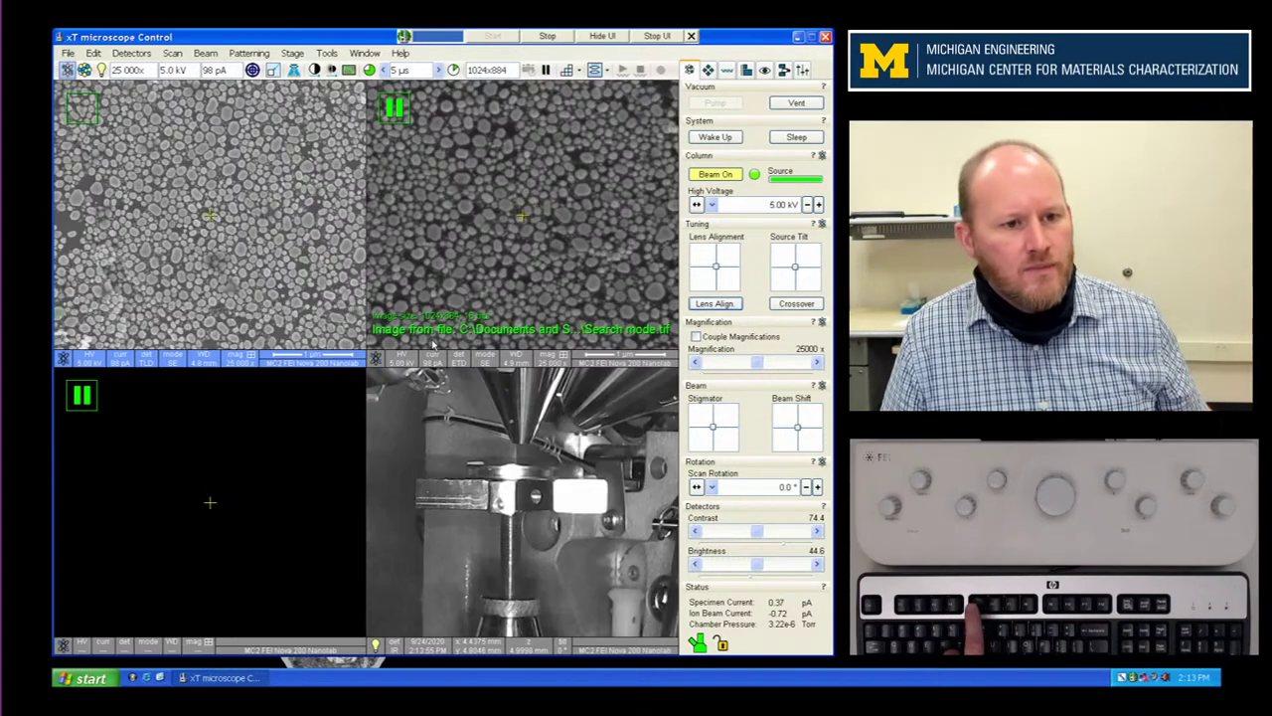
key("ctrl+s")
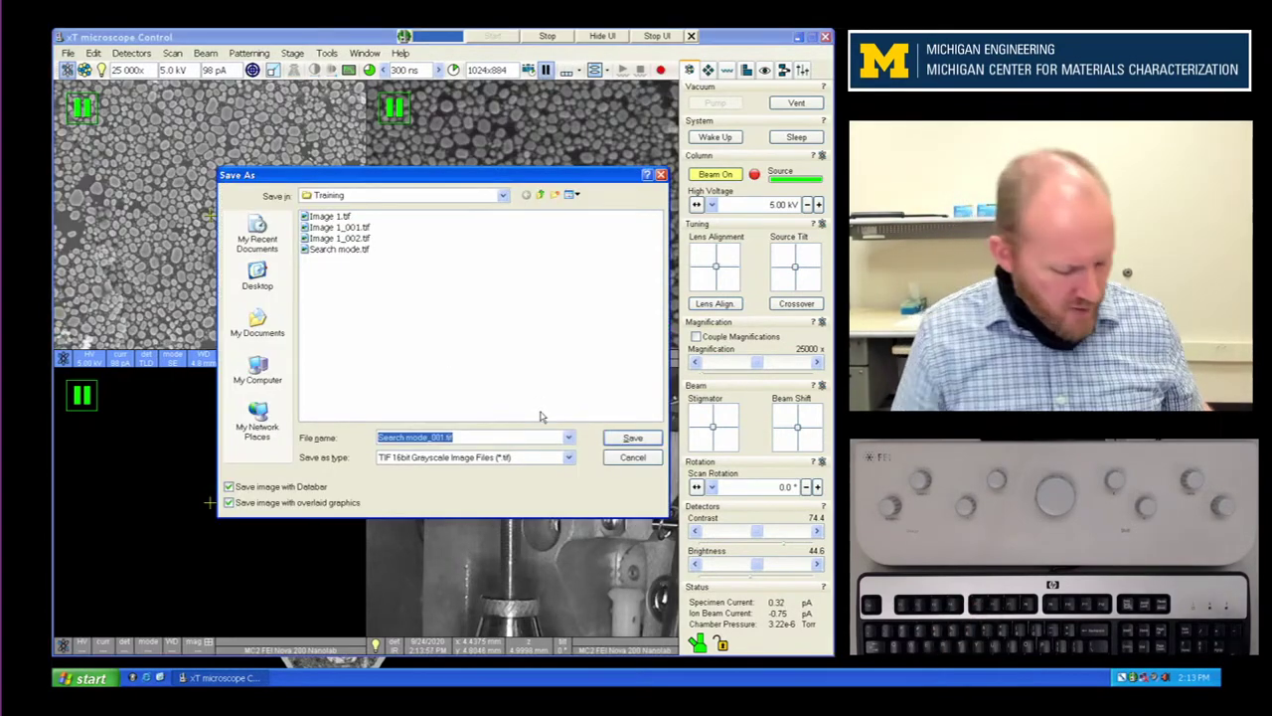
type("UHR")
key("Return")
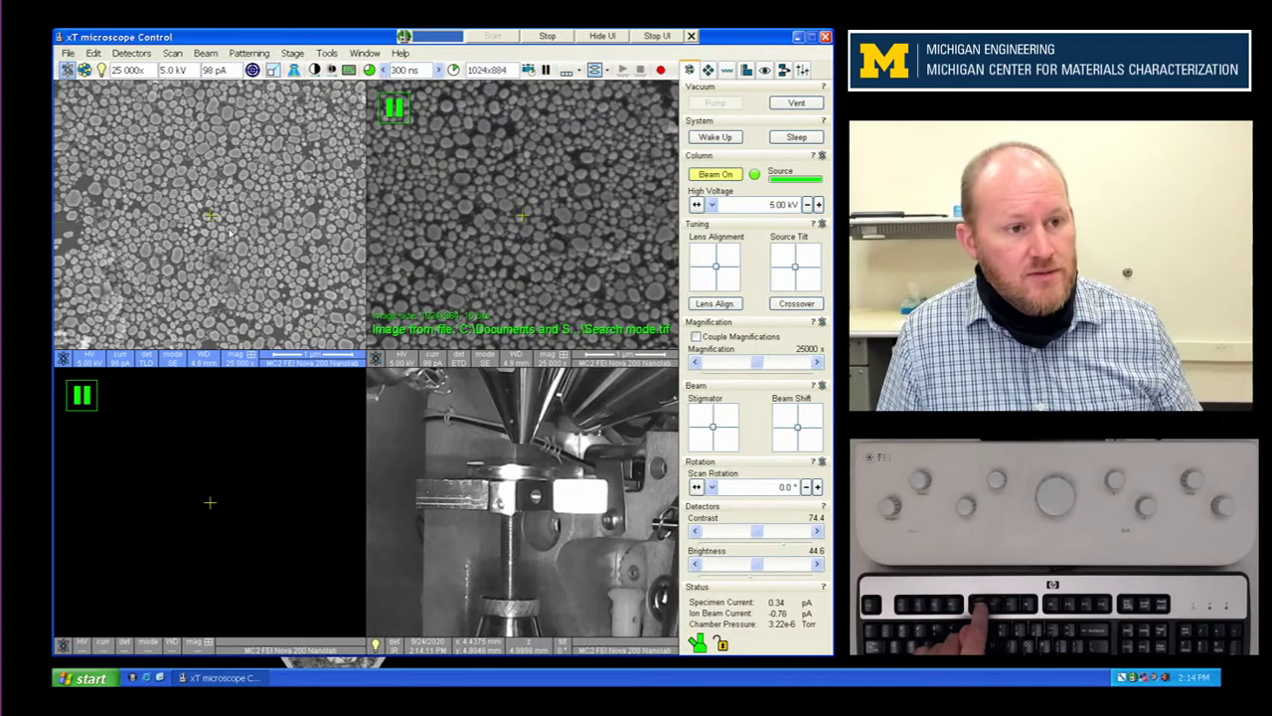
key("F5")
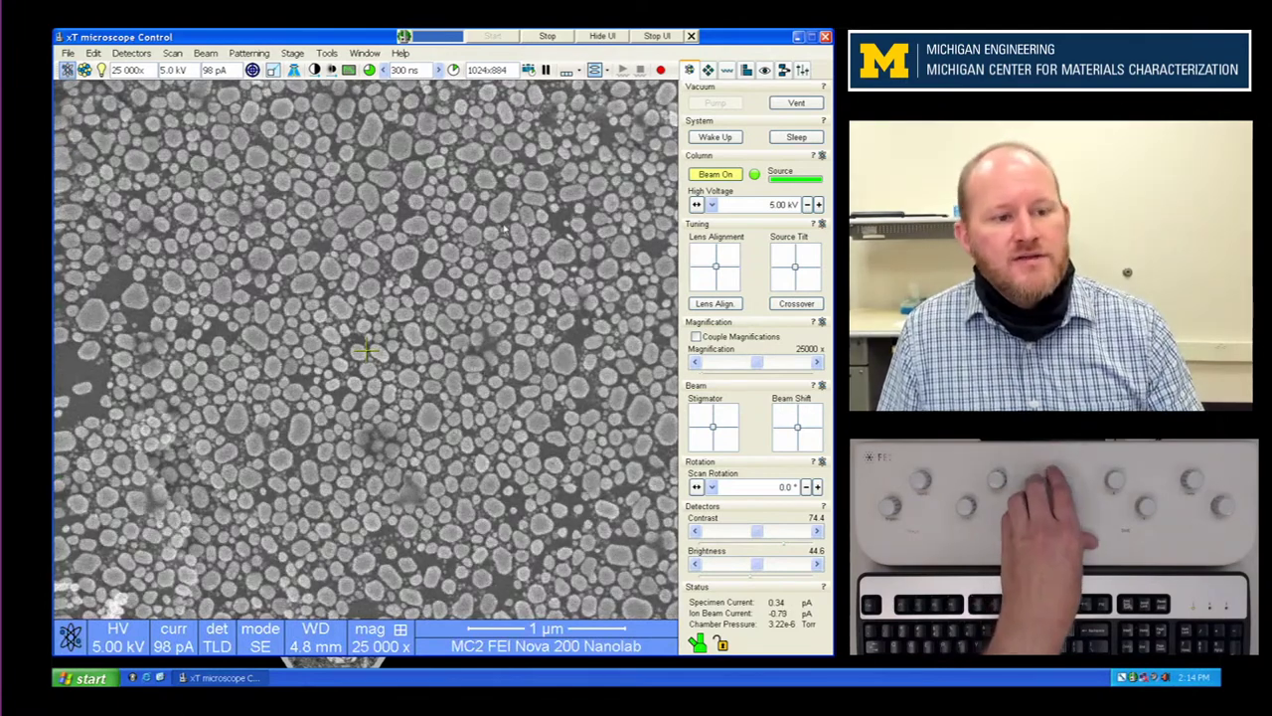
Step: Zoom in on the particles, check the active detector, then show a 20,000x live field beside the reference
scroll(477, 199, "up", 4)
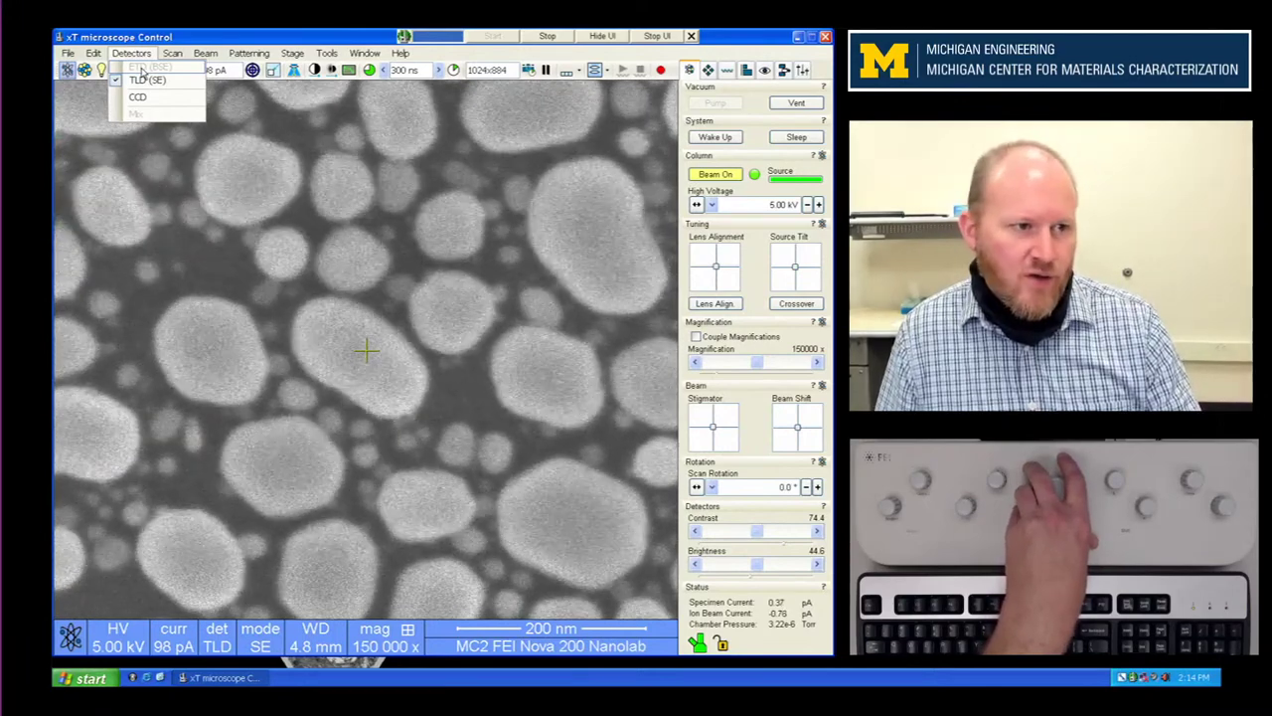
left_click(326, 246)
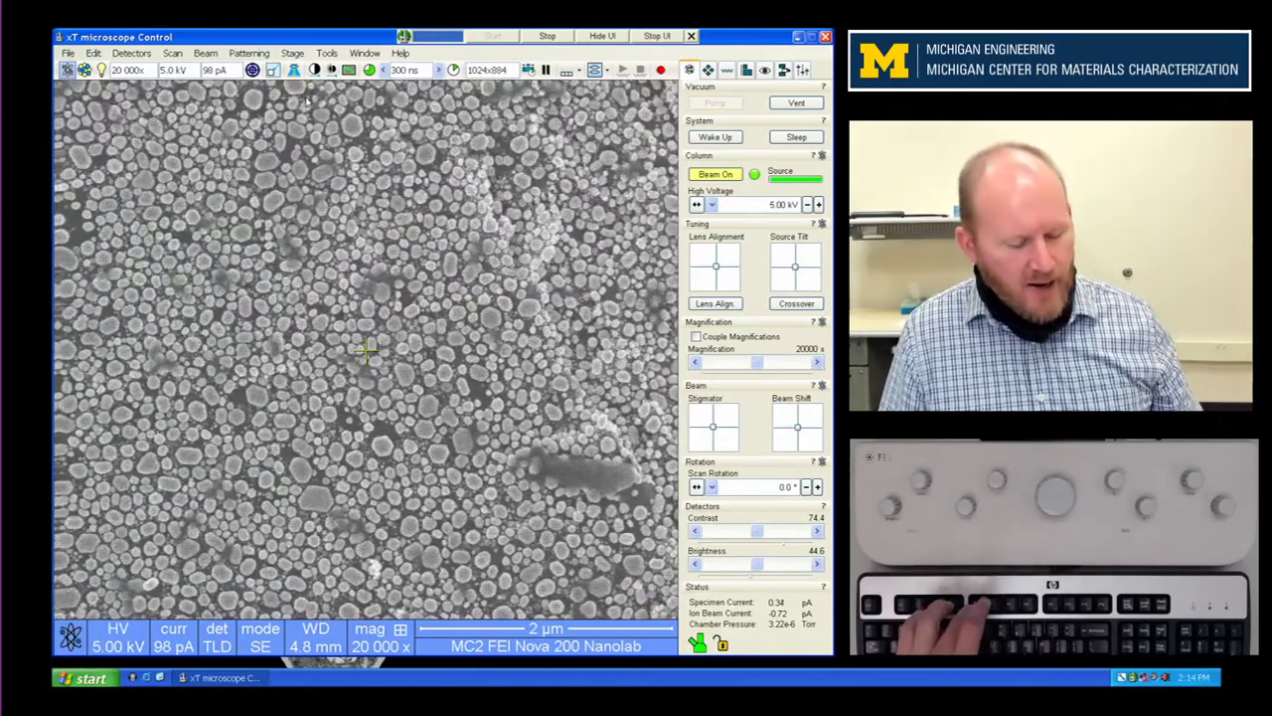
key("F5")
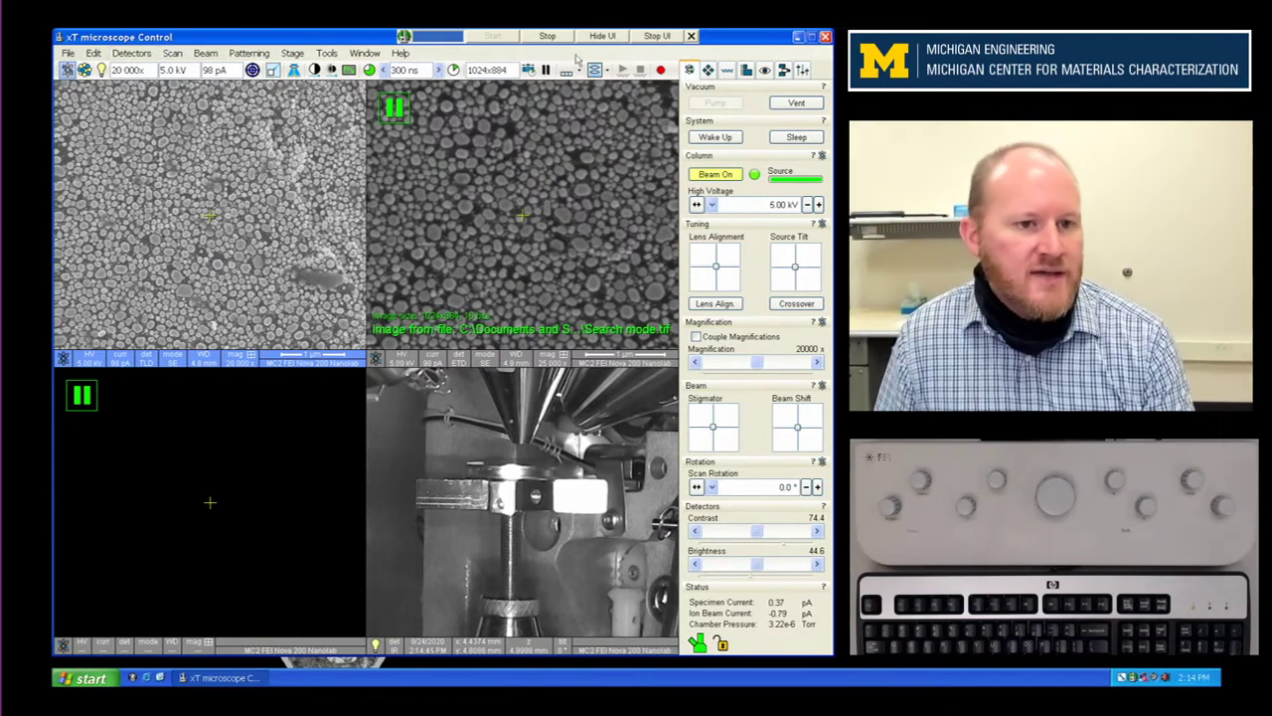
Step: Switch the lens to Mode 1: Field-Free and view the 5,000x TLD backscatter image full size
left_click(607, 72)
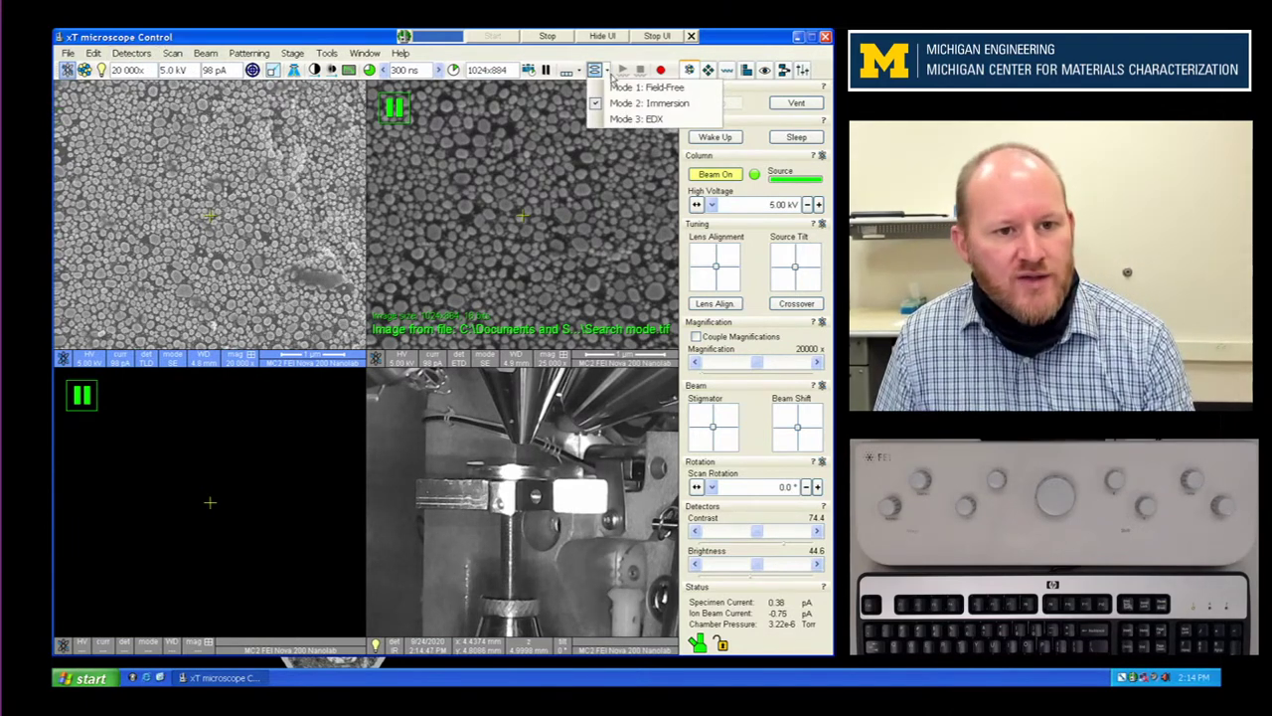
left_click(617, 89)
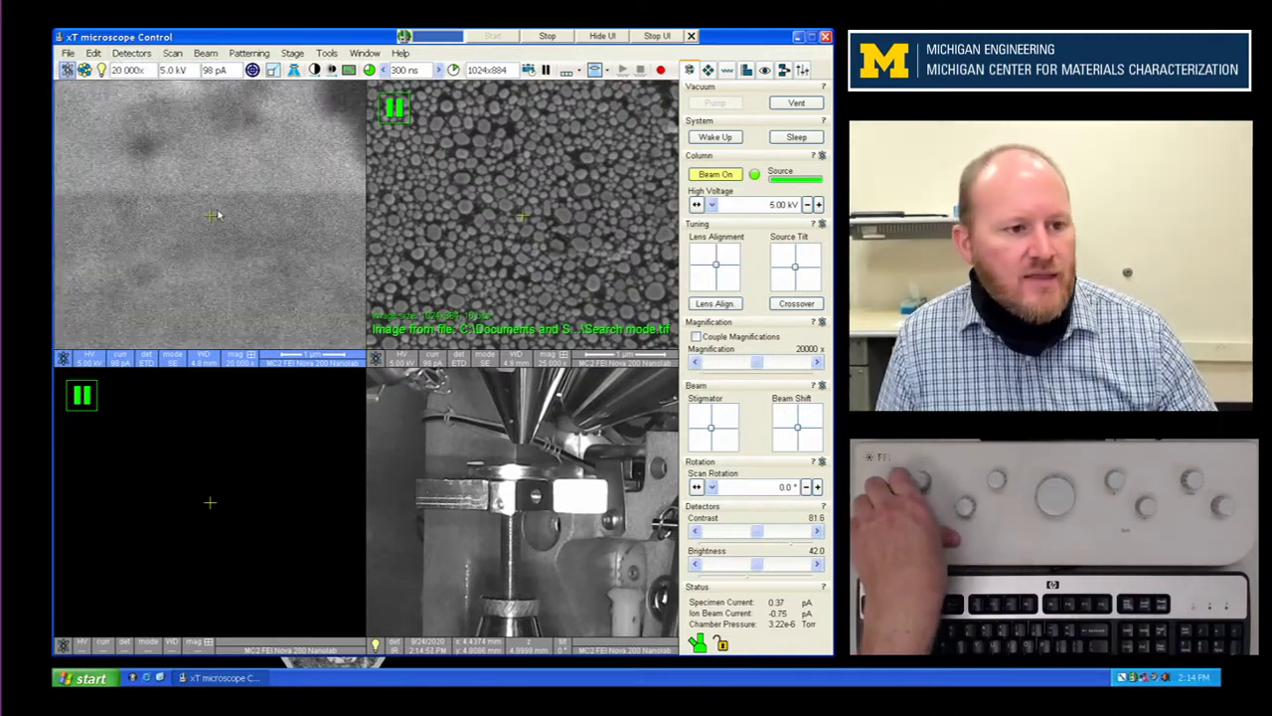
key("F5")
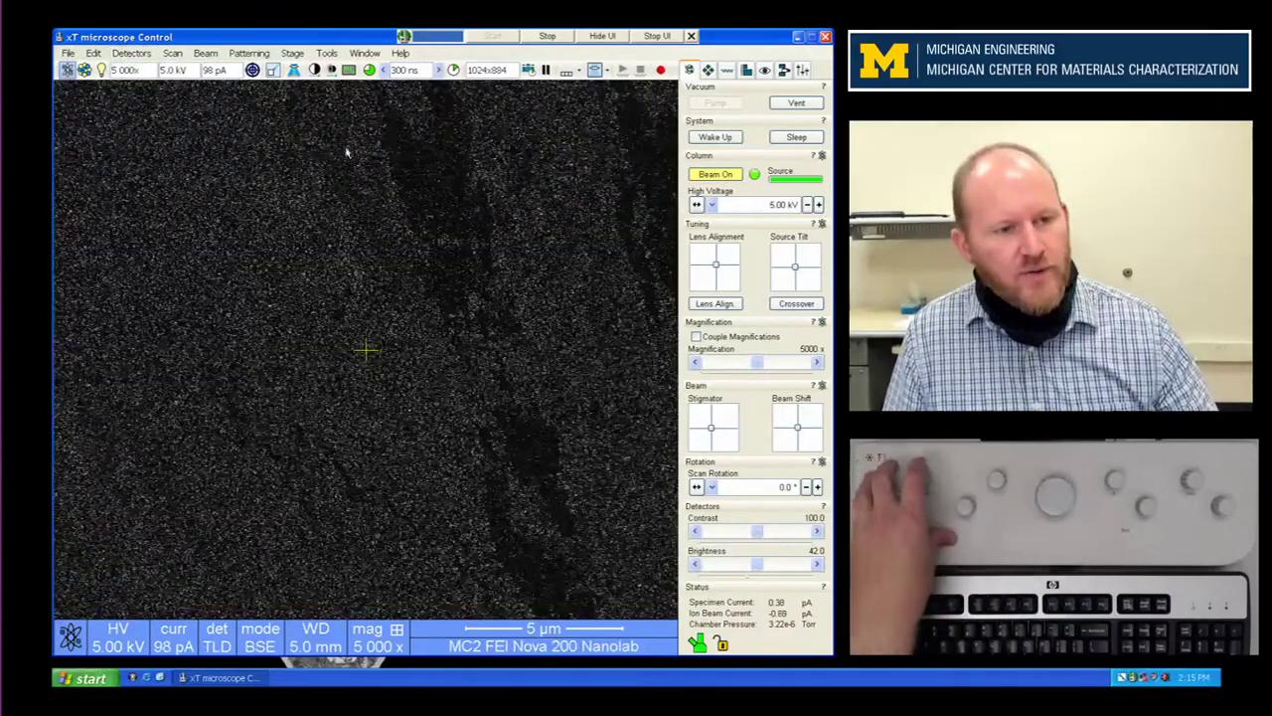
Step: Set the dwell time to 1 µs and switch to the ETD (SE) detector
left_click(384, 71)
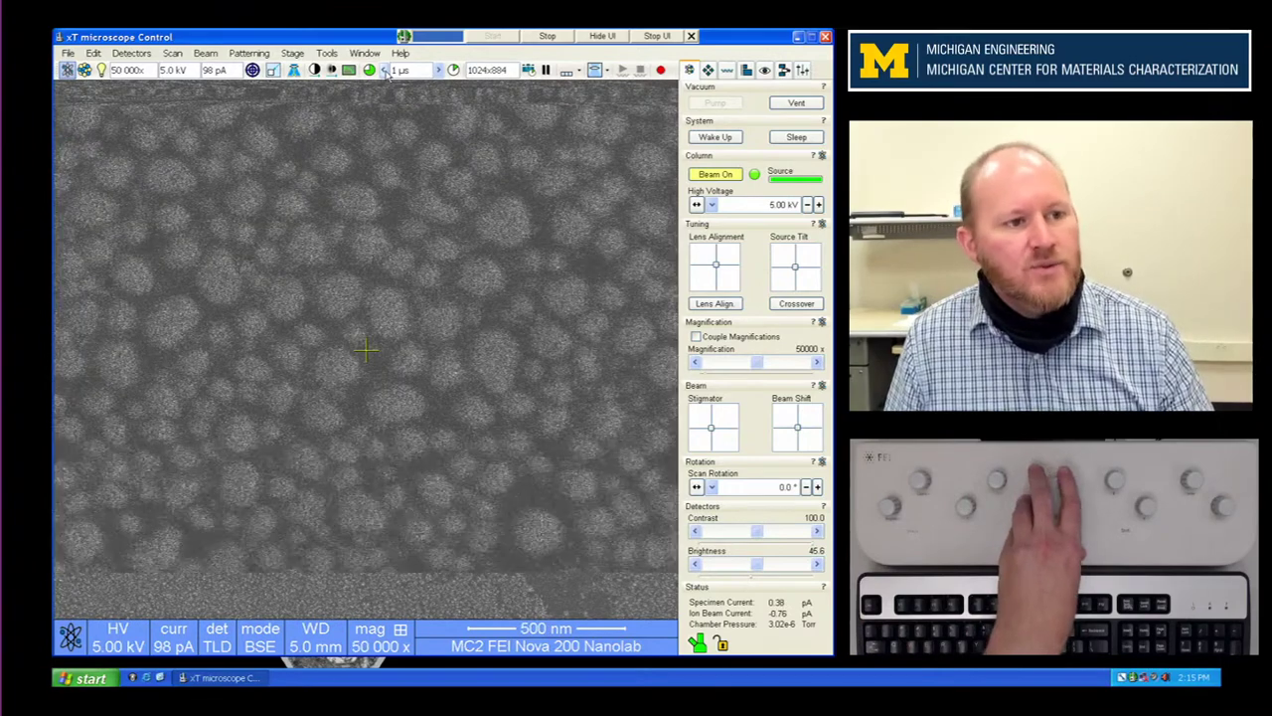
left_click(134, 54)
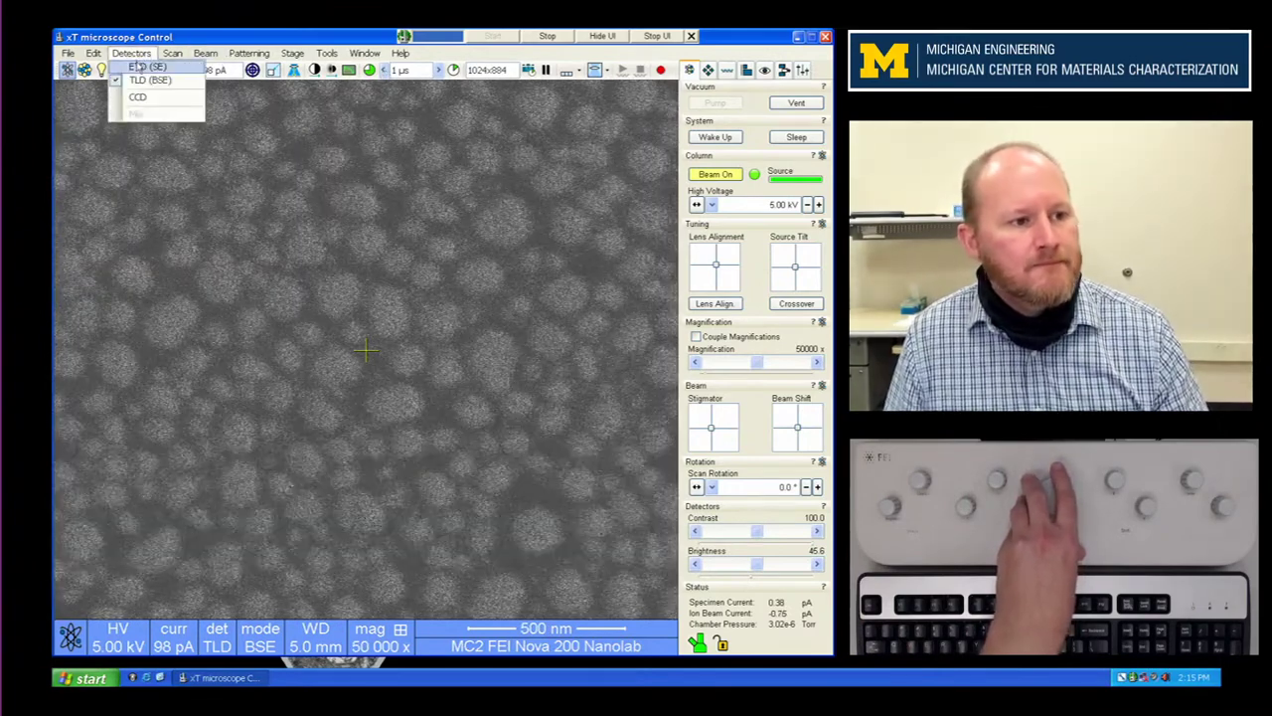
left_click(142, 66)
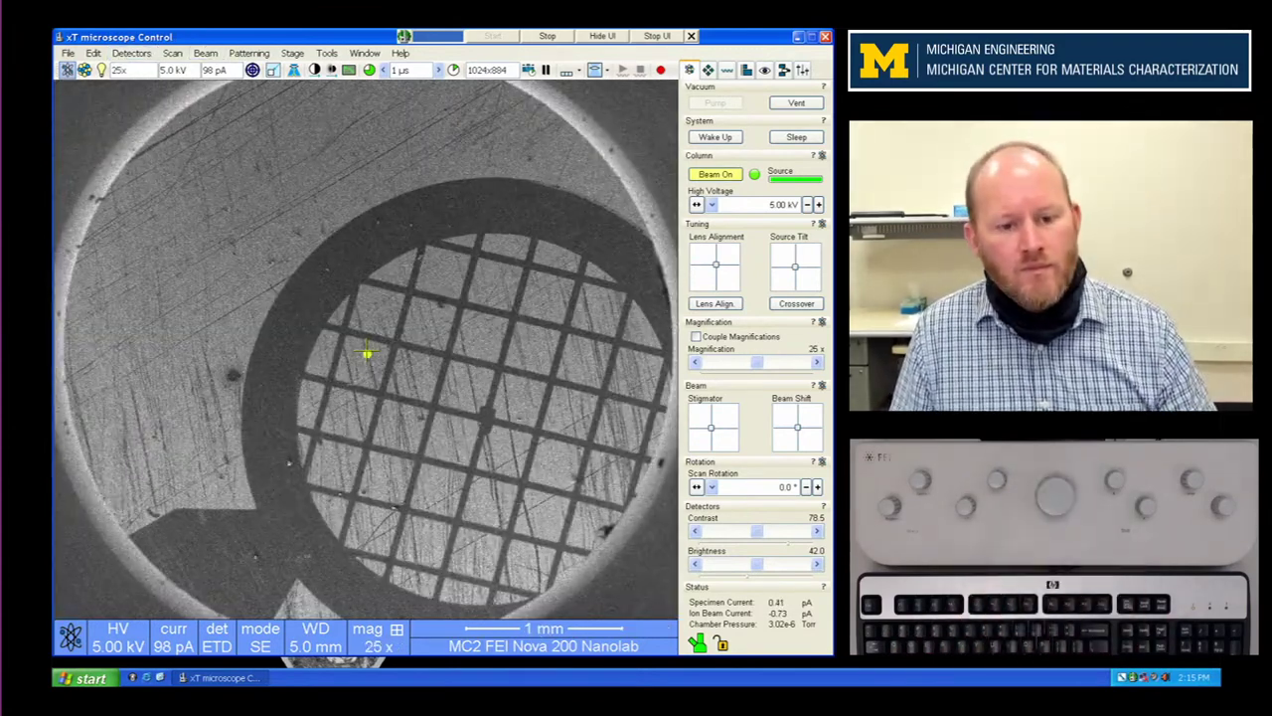
Step: Centre the stage on the stub's grid circle in the 25x overview and compare it in quad view
double_click(489, 395)
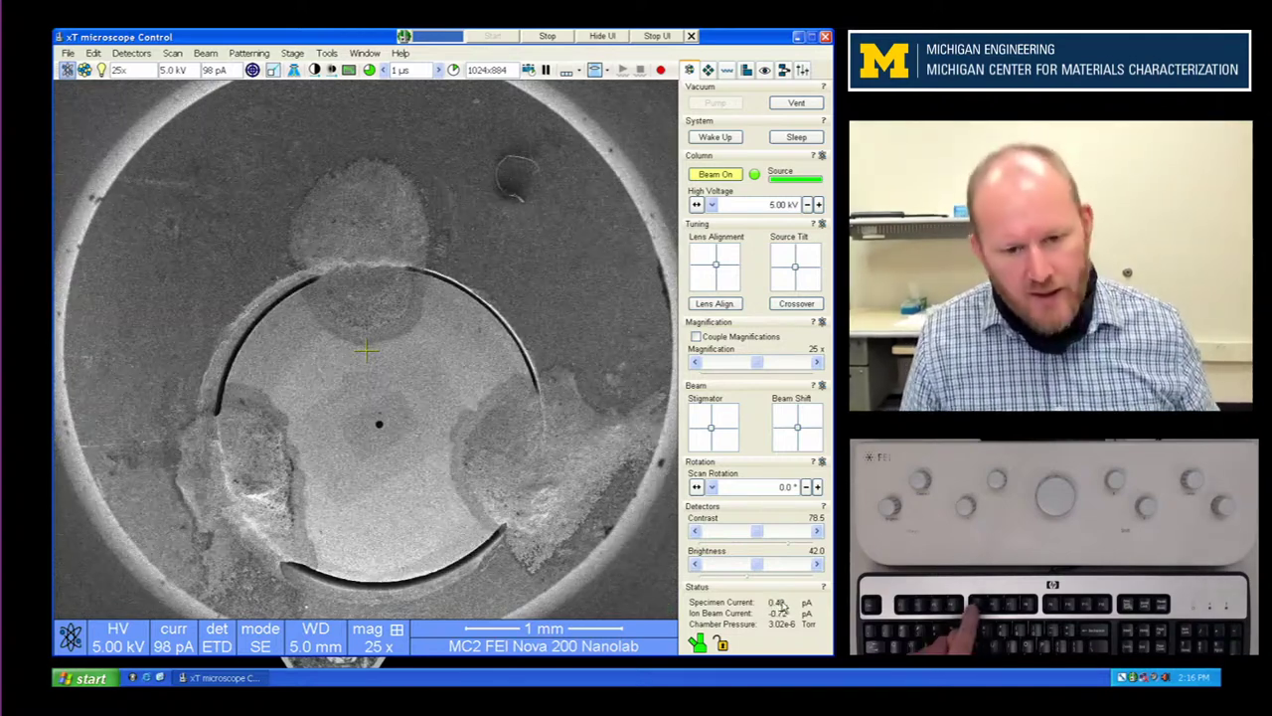
key("F5")
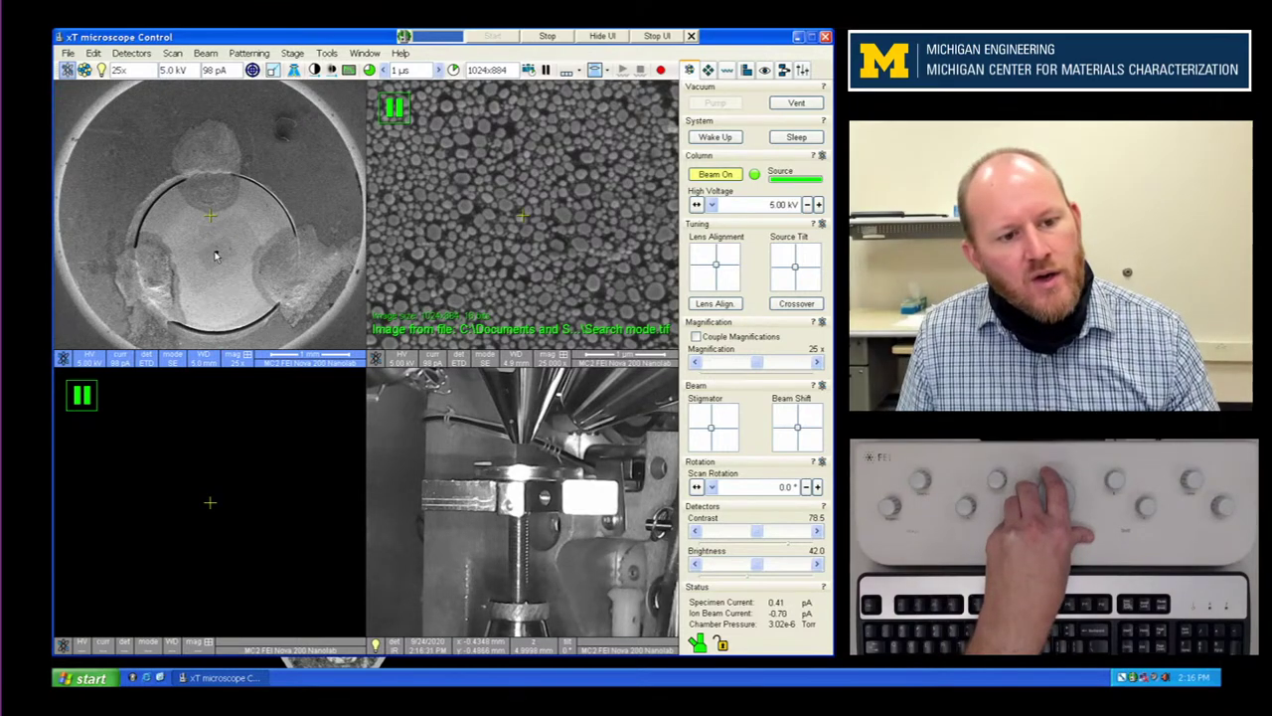
key("F5")
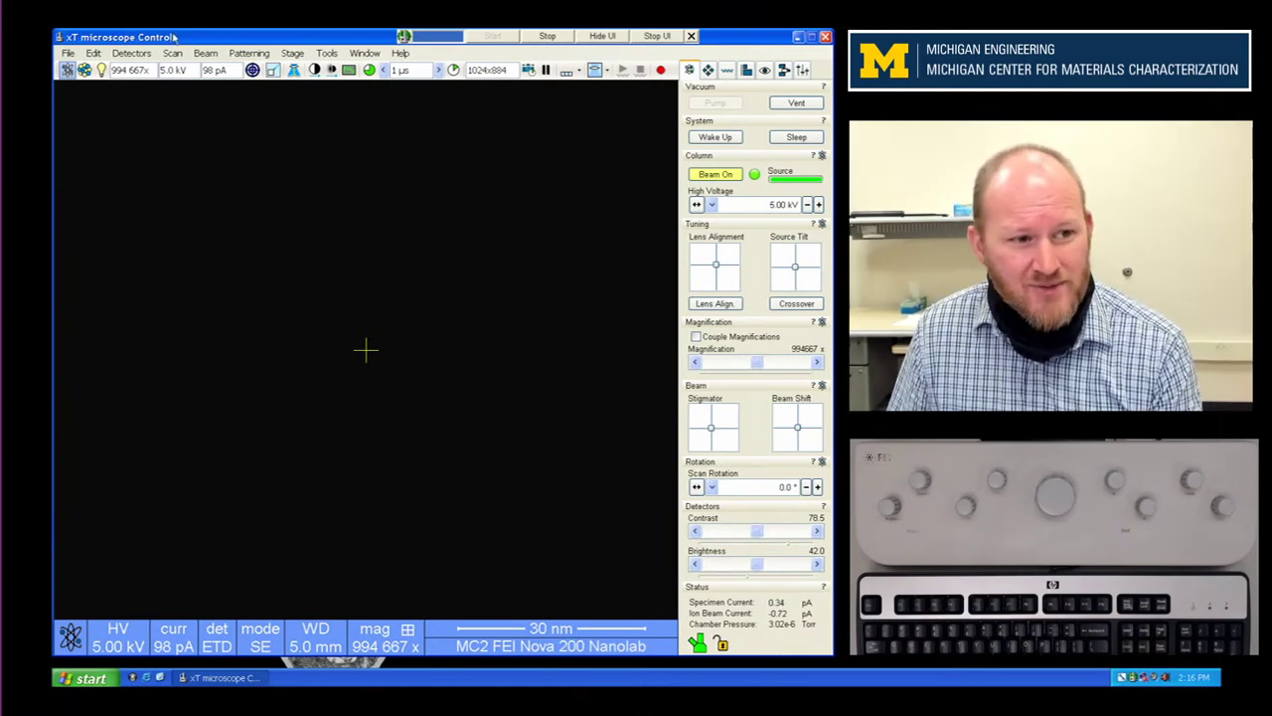
Step: Raise the beam current to 1.6 nA and centre the stage on a chosen stub feature
left_click(218, 70)
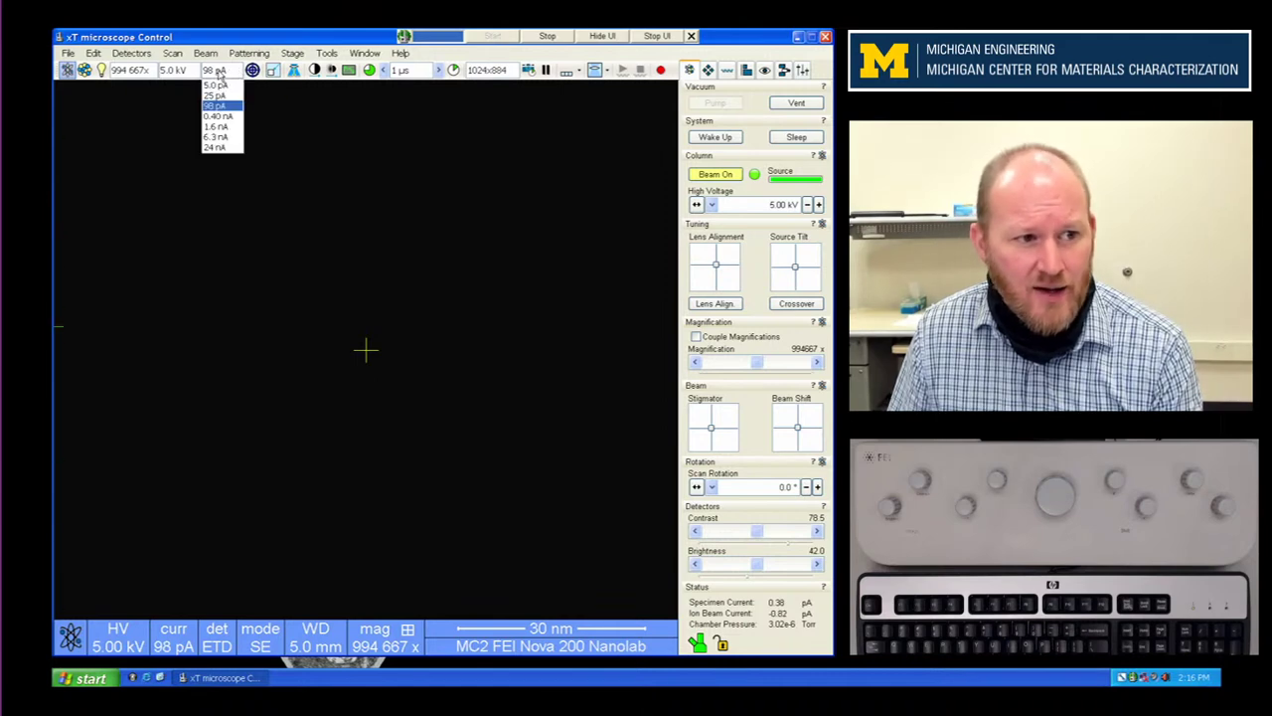
left_click(222, 127)
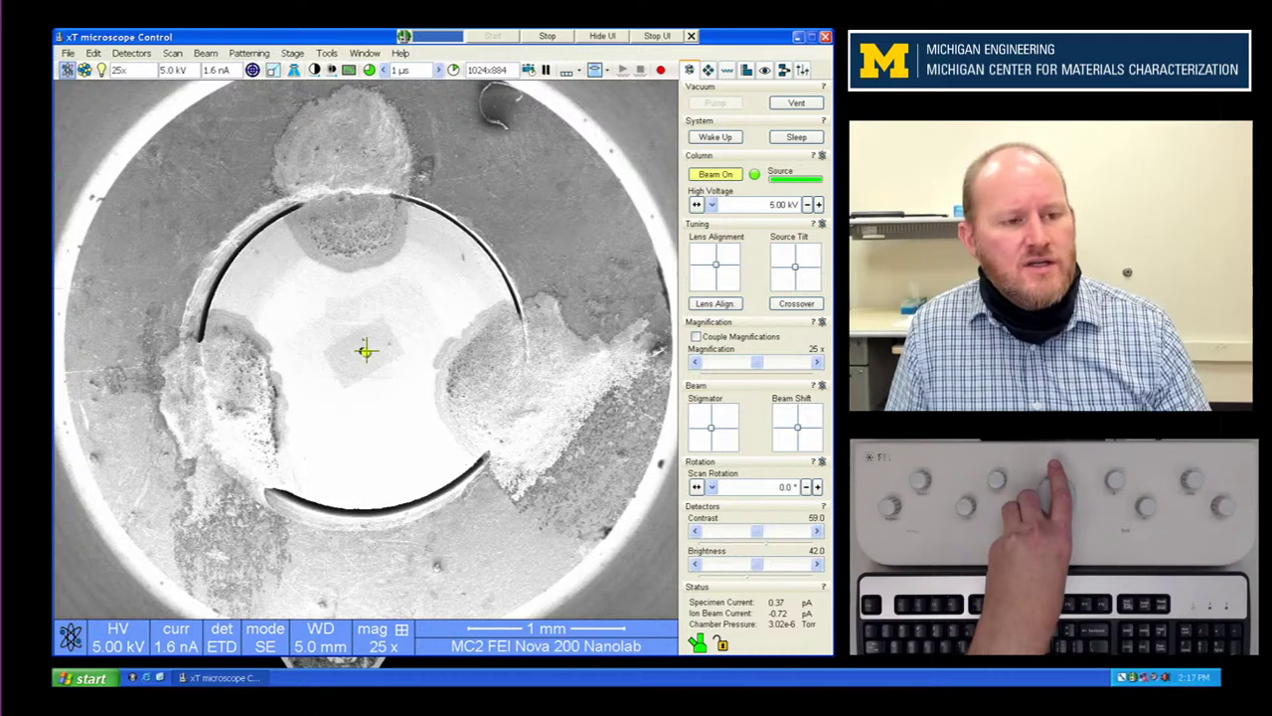
double_click(241, 238)
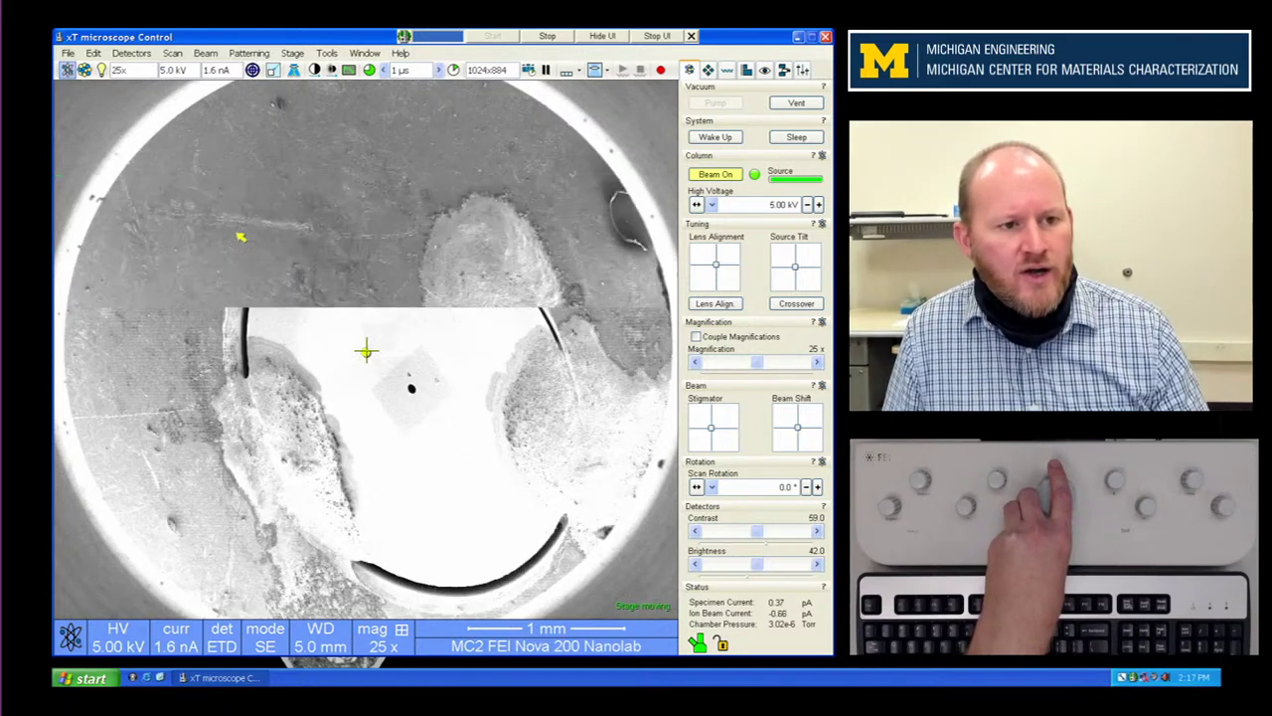
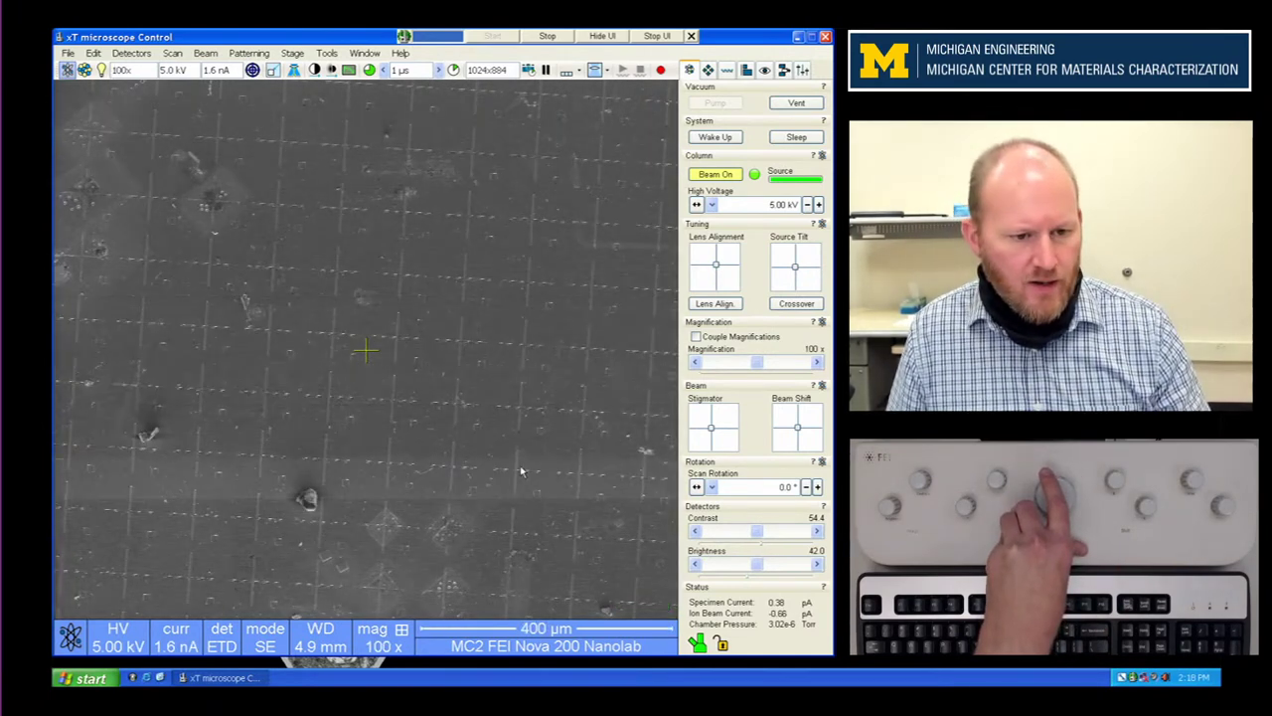
Step: Double-click two spots on the gridded sample to centre a new area in the image
double_click(521, 471)
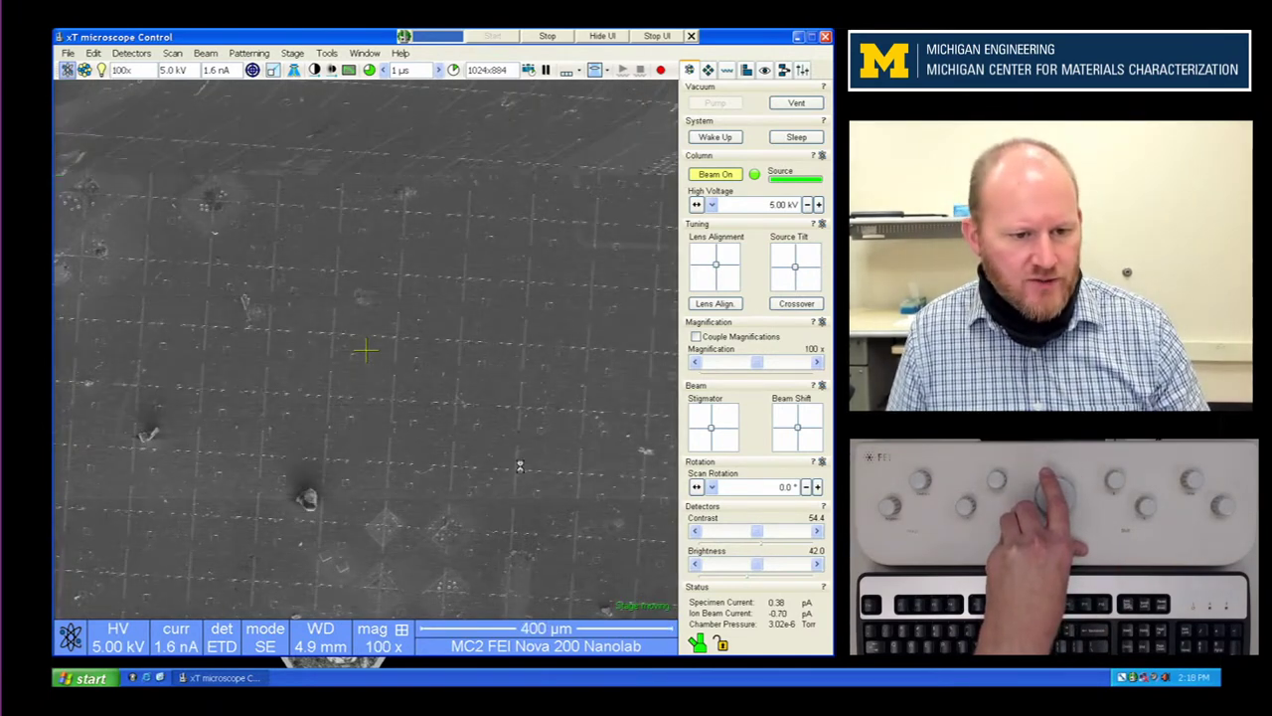
double_click(581, 484)
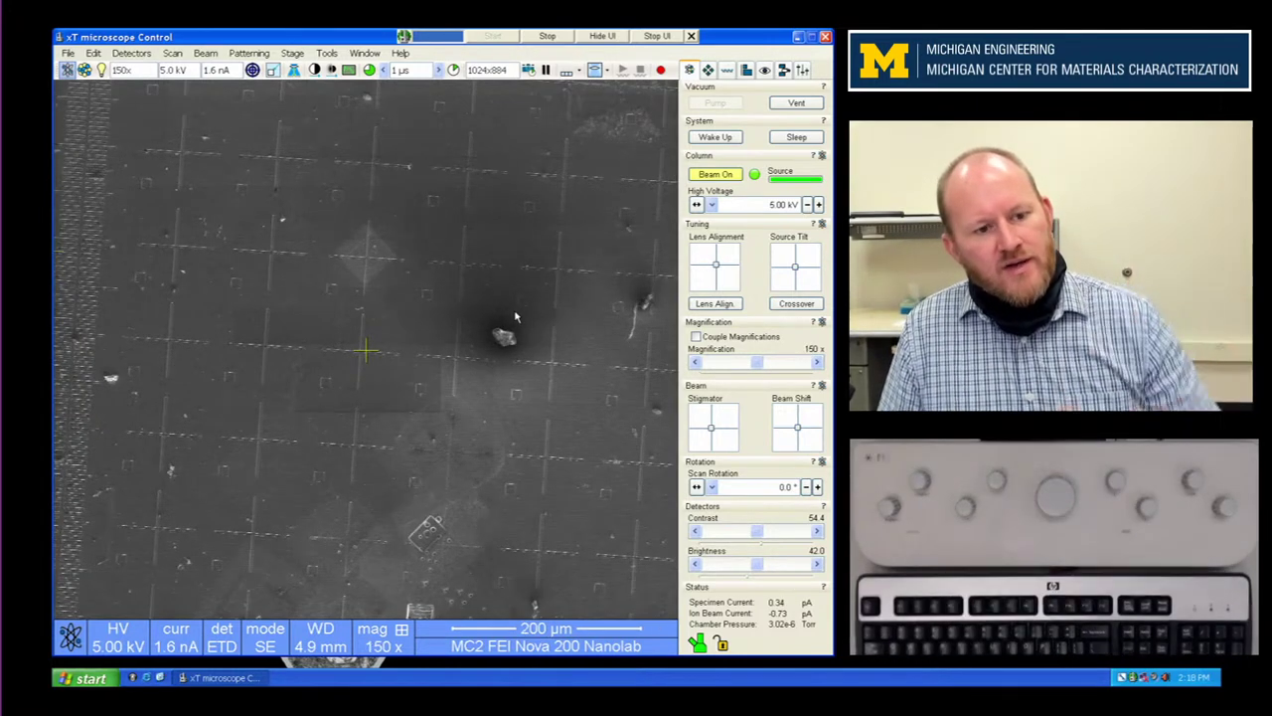
Step: Align the stage rotation to a grid line using Stage > Align Feature with two marked points
left_click(293, 54)
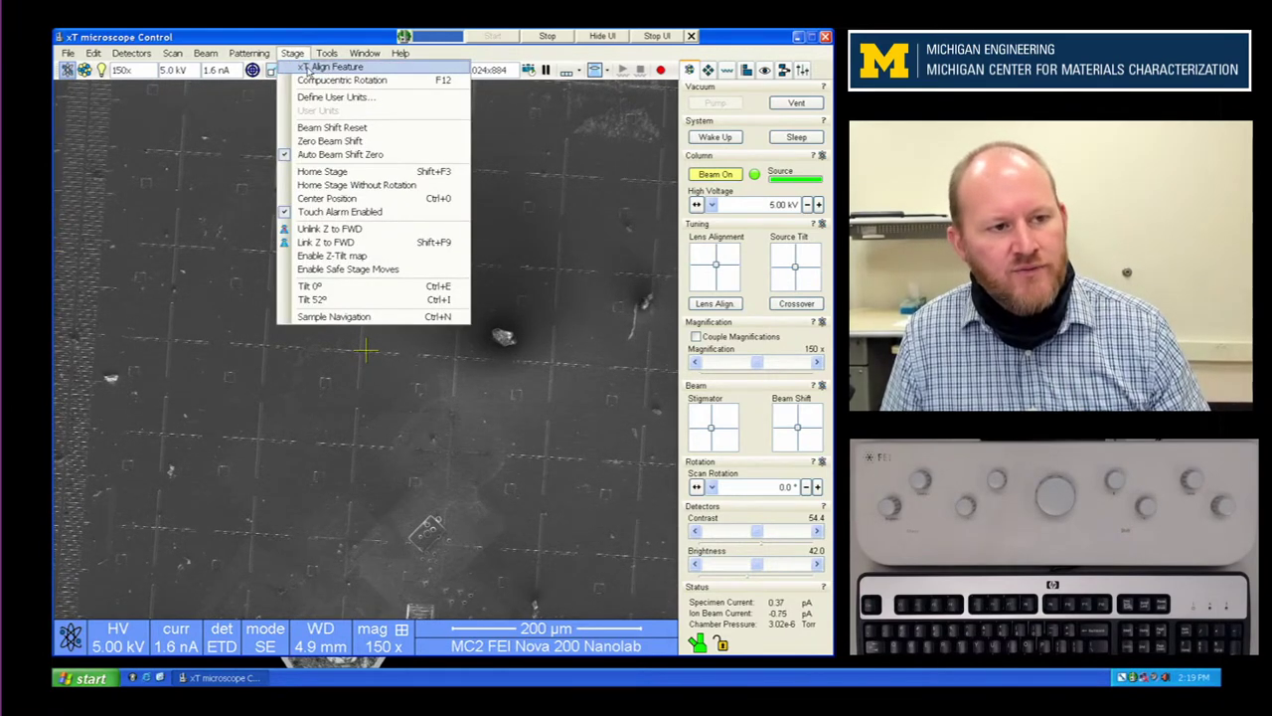
left_click(328, 67)
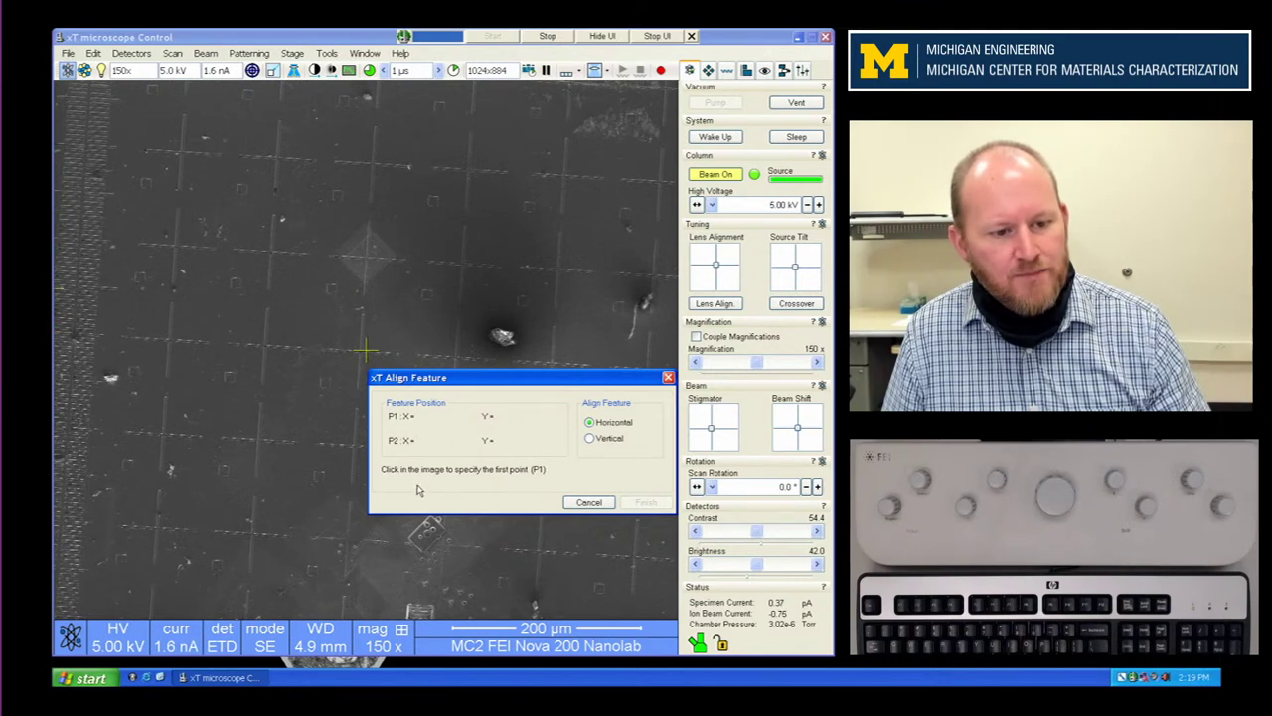
left_click(173, 249)
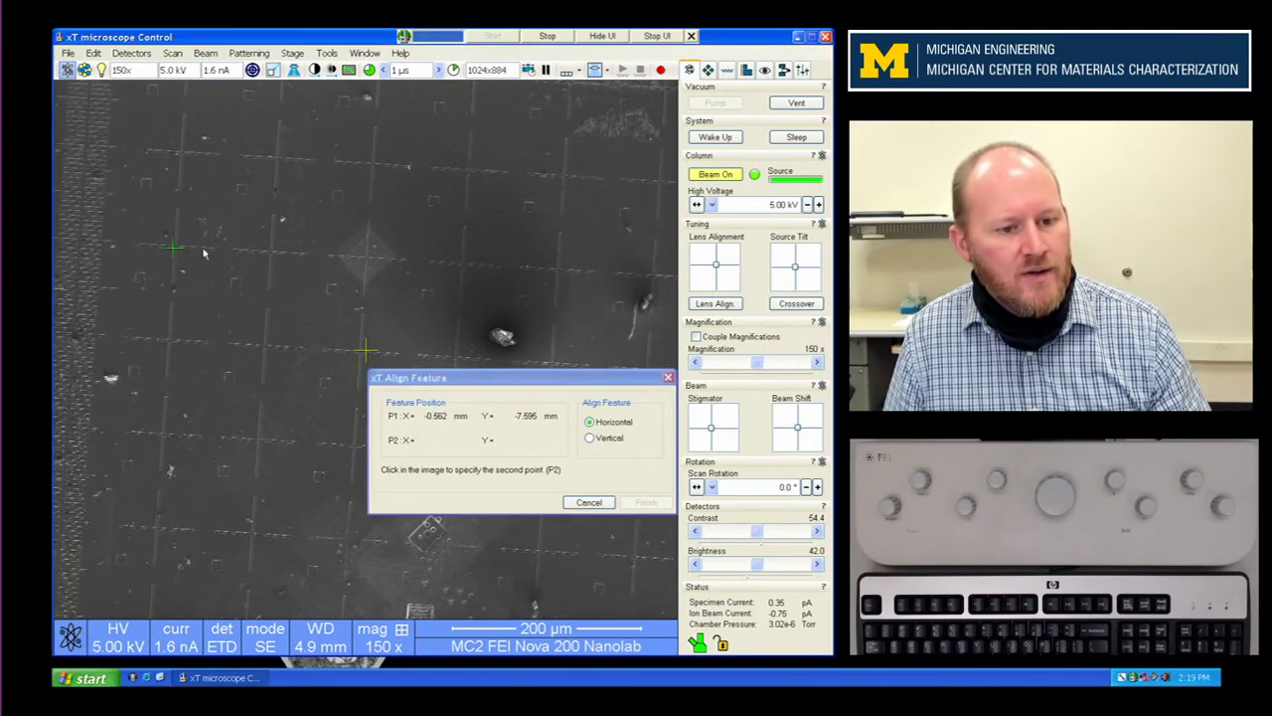
left_click(635, 273)
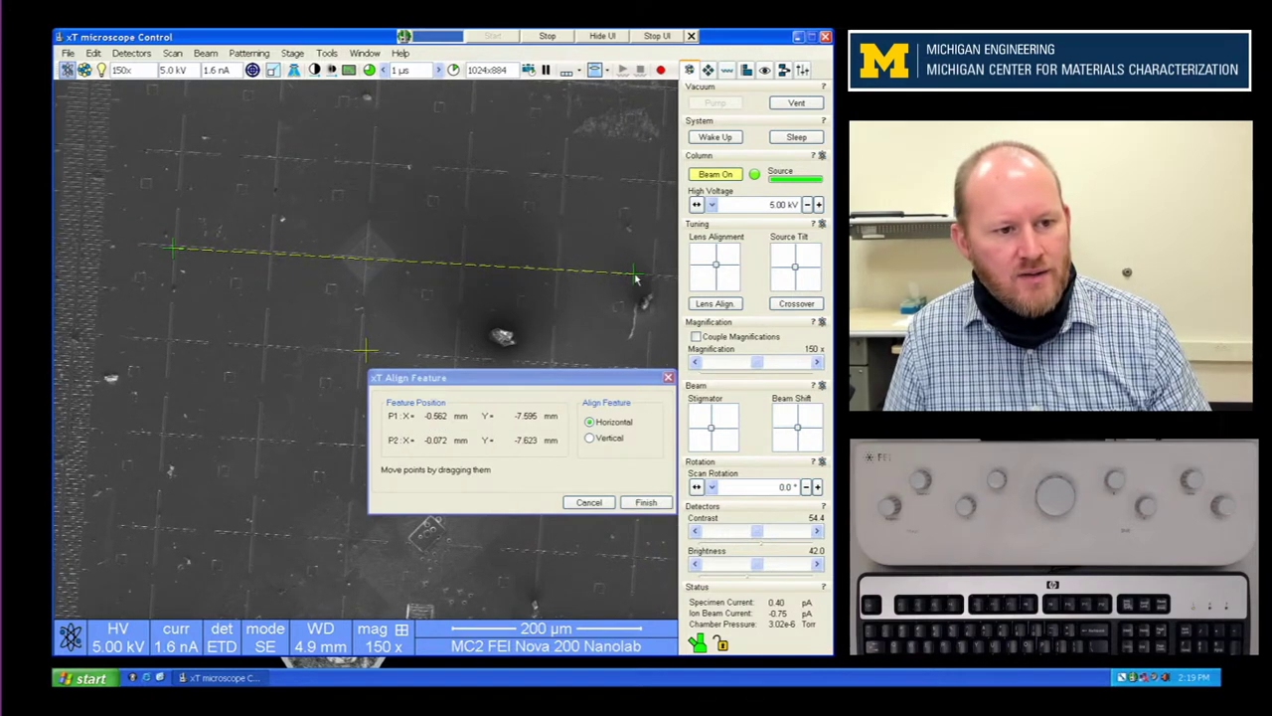
left_click(646, 503)
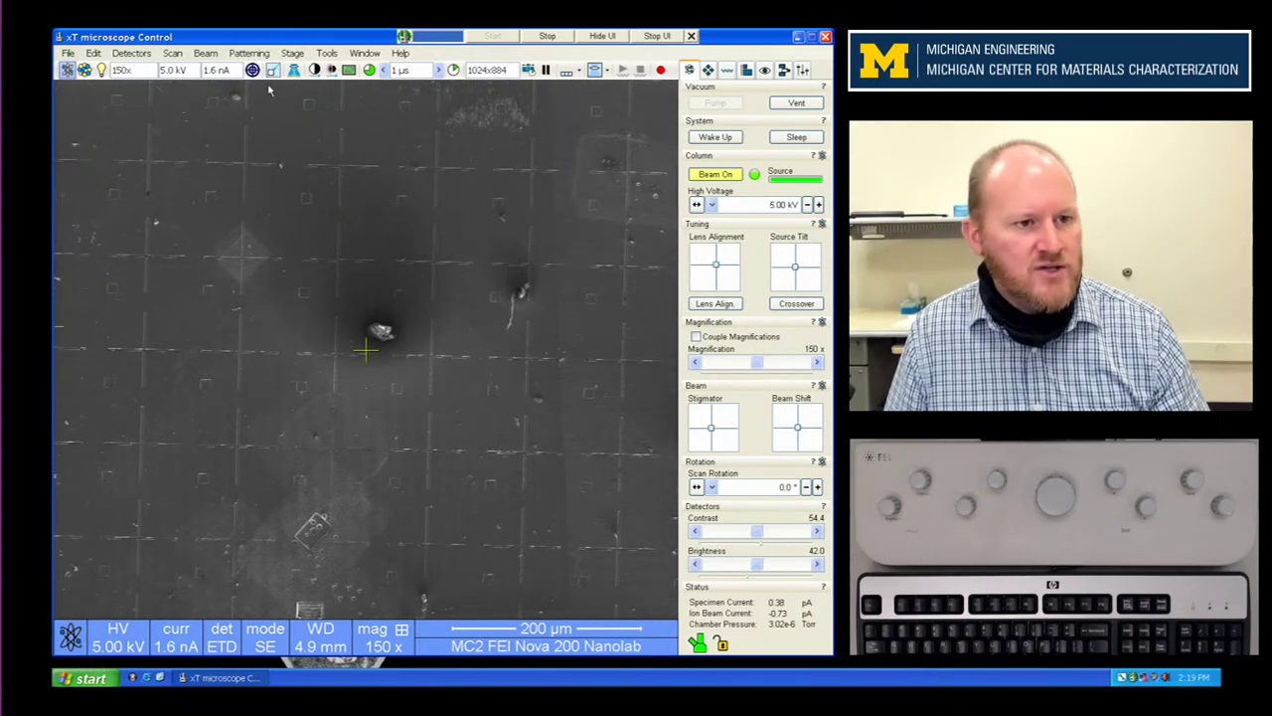
Step: Refine the rotation with a second two-point alignment along the same grid line
left_click(292, 53)
left_click(316, 64)
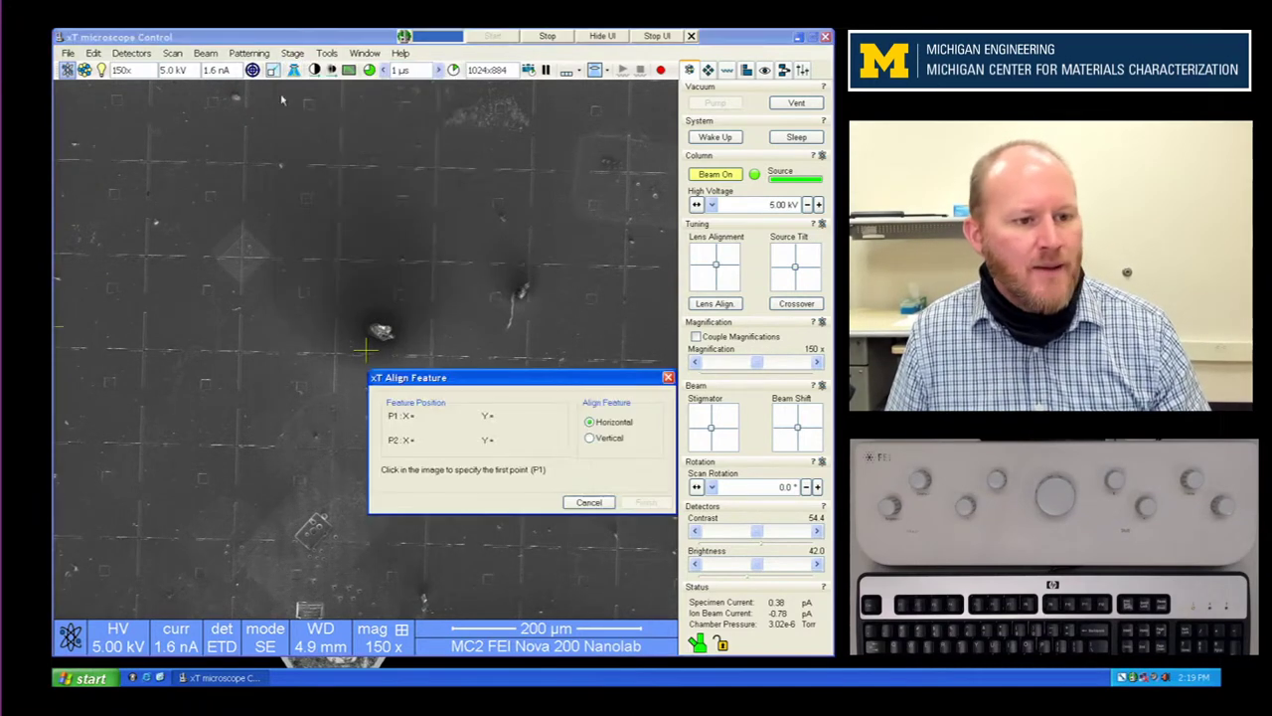
left_click(171, 258)
left_click(575, 266)
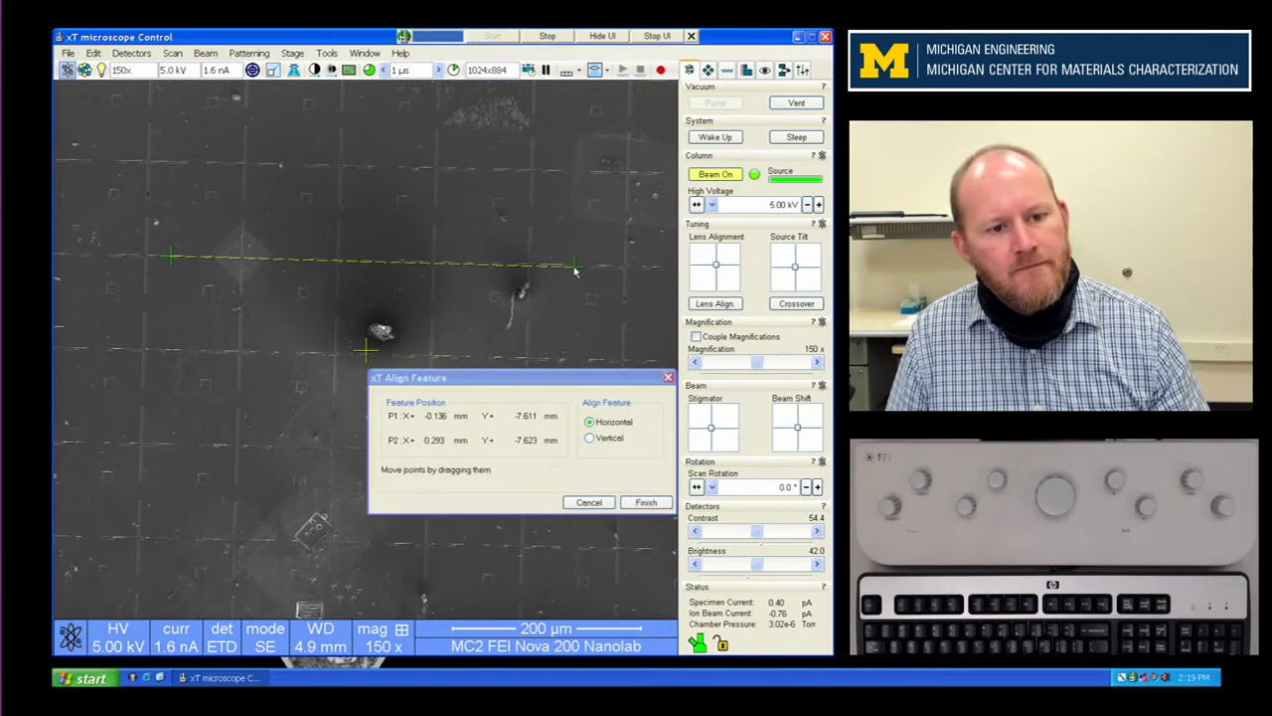
left_click(646, 502)
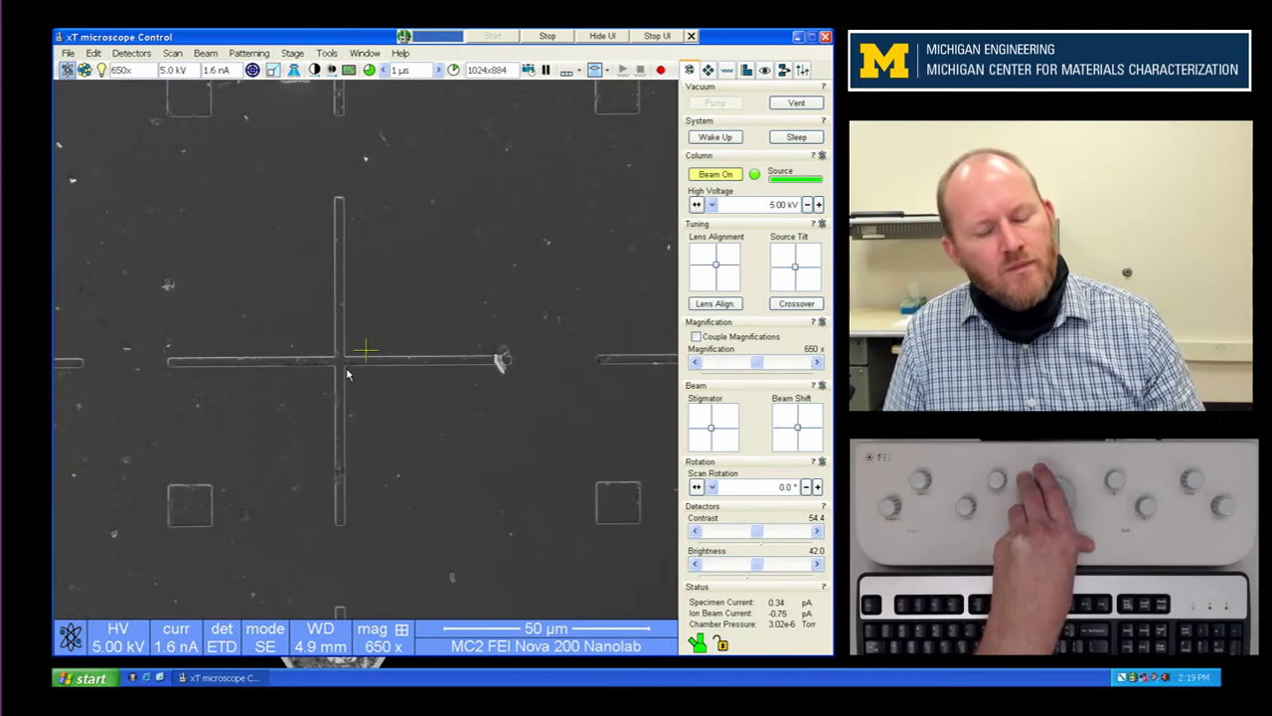
Step: Centre the grid cross, focus on it in a reduced scan area, then switch to quad view
double_click(348, 354)
key("F7")
left_click_drag(405, 332, 364, 357)
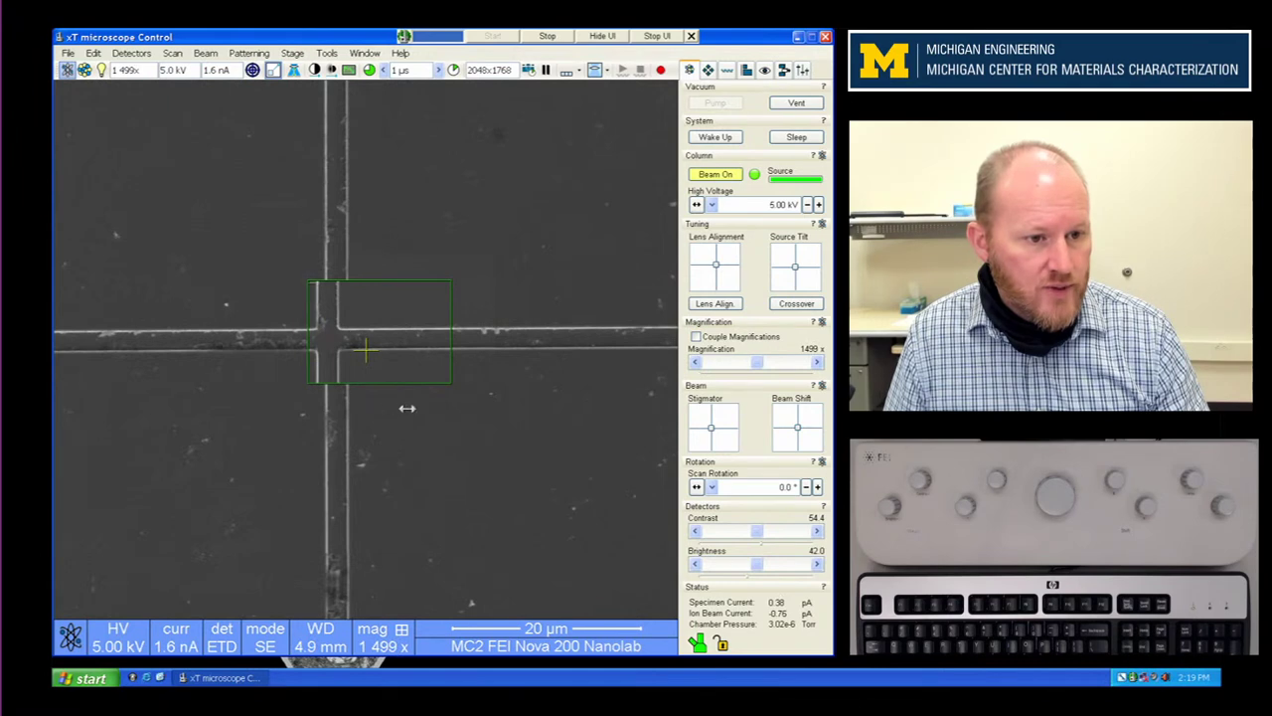
key("F7")
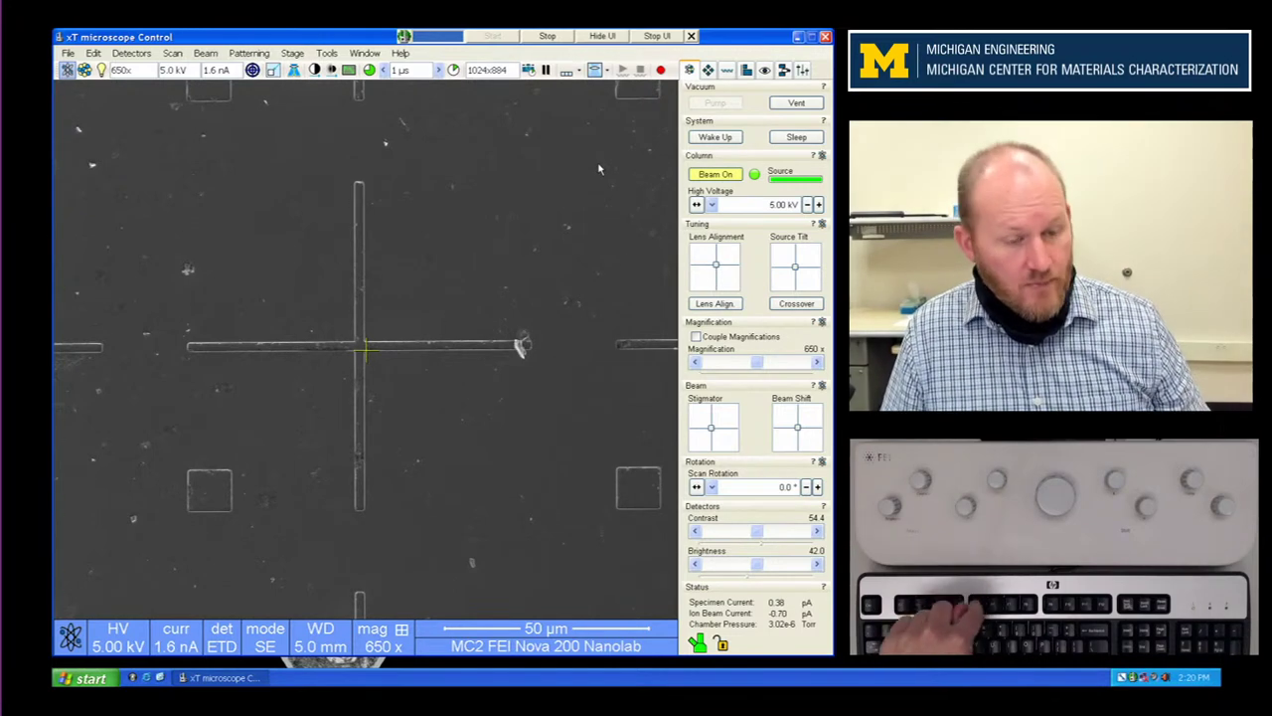
key("F5")
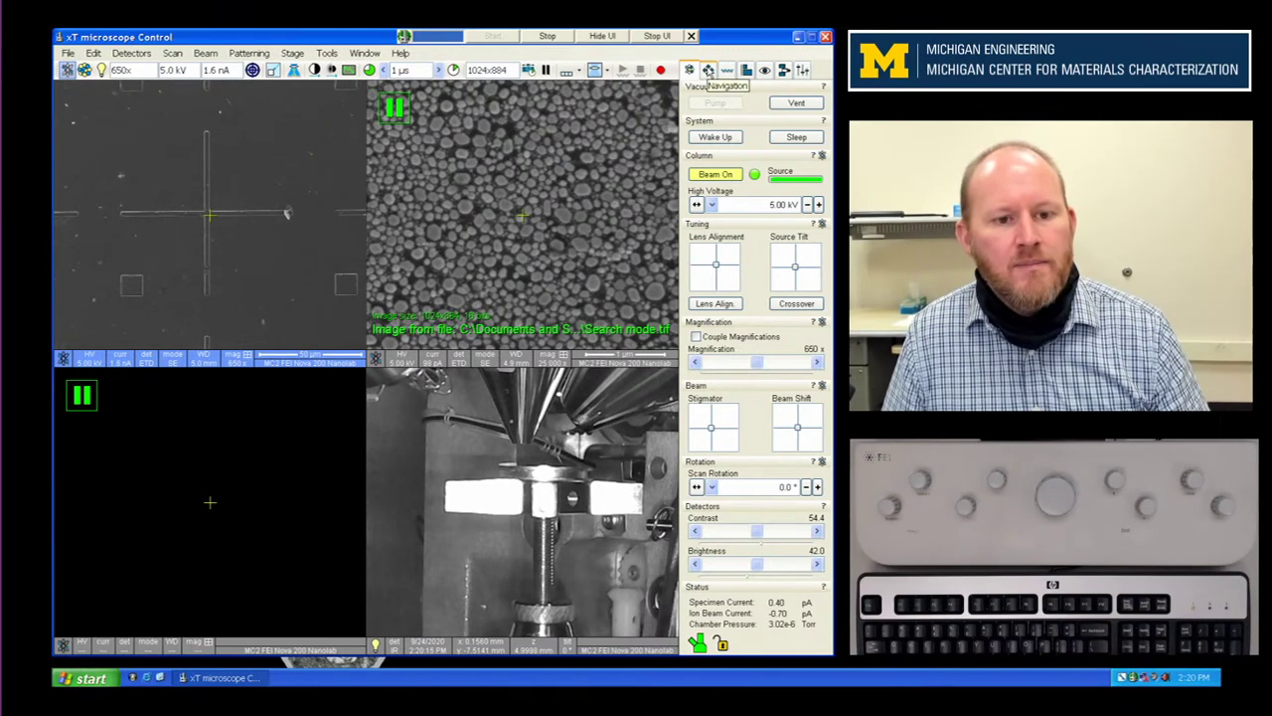
Step: Show the stage coordinates and select the T (tilt) field for editing
left_click(708, 69)
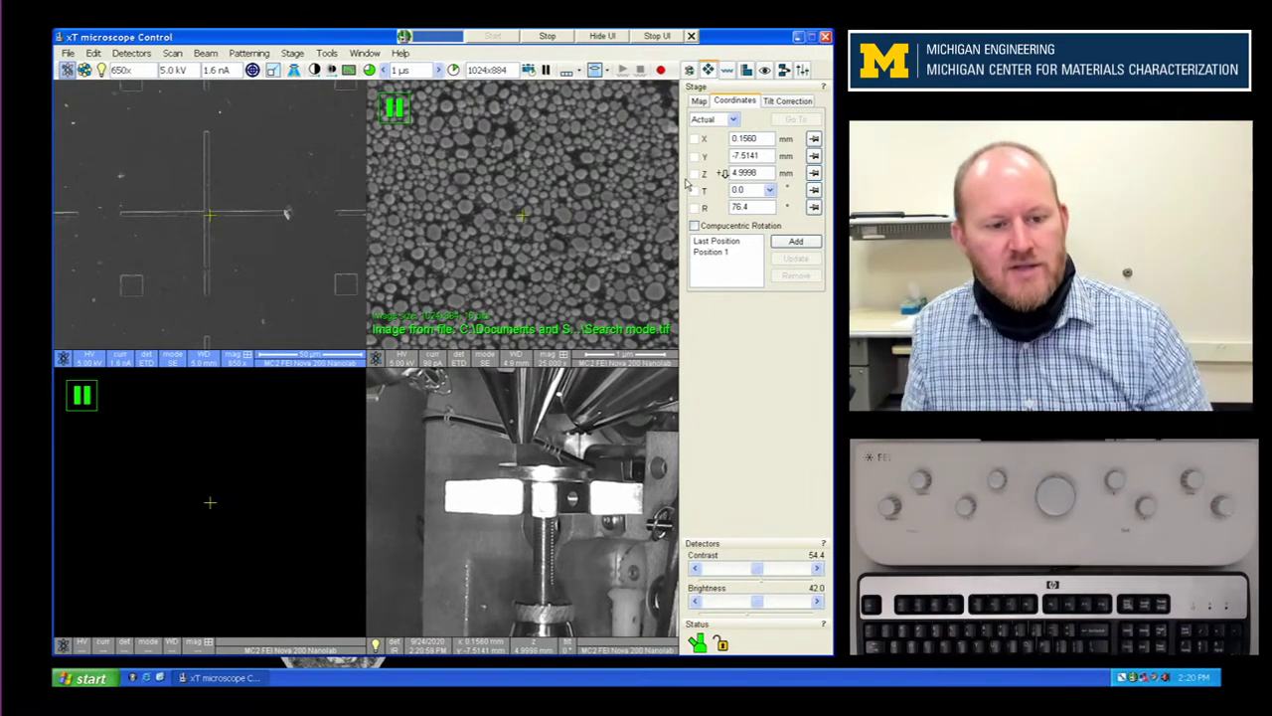
left_click(747, 188)
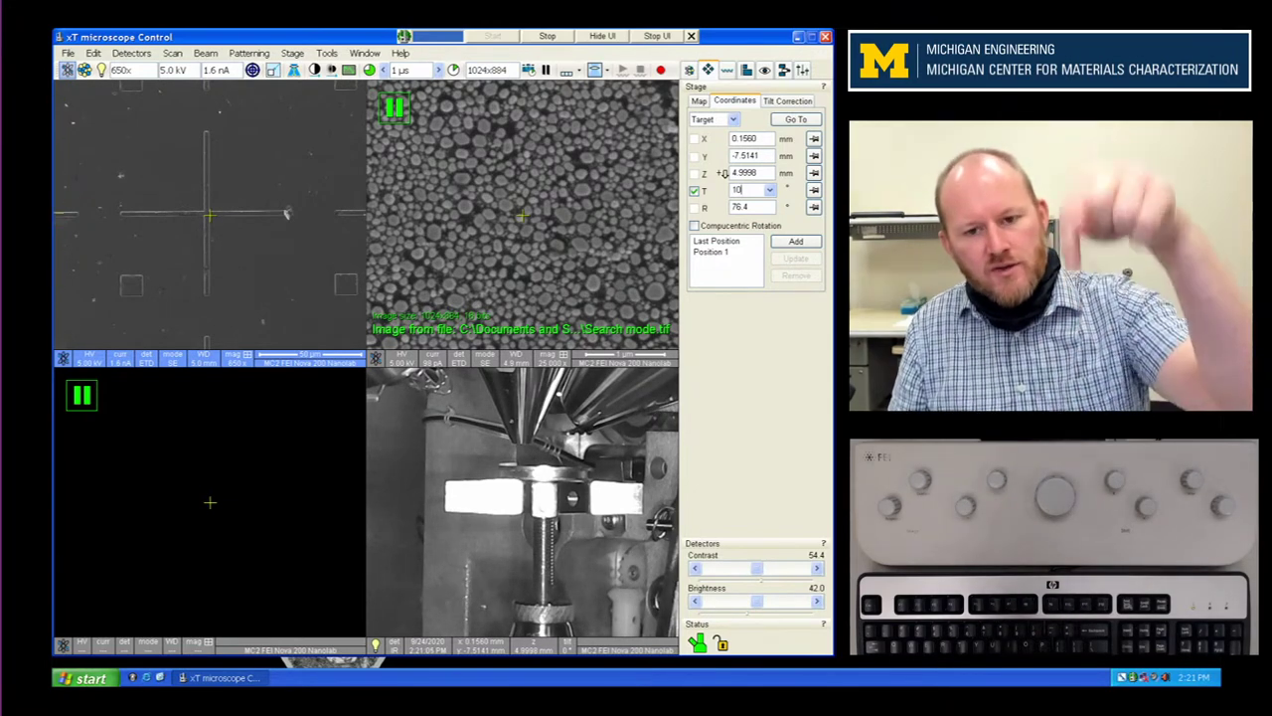
Step: Confirm a T value of 10 so the stage drives to 10° tilt
key("Return")
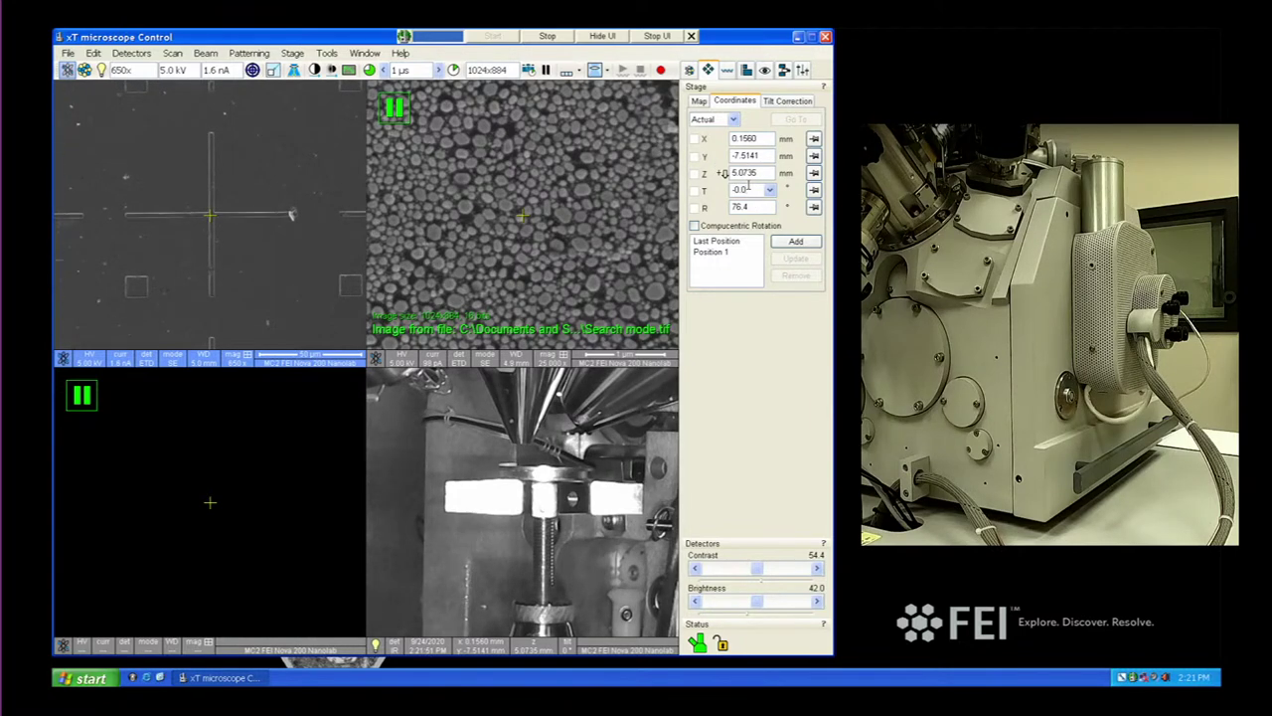
Step: Enter 0 in the T field to bring the stage back to 0° tilt
type("0")
key("Return")
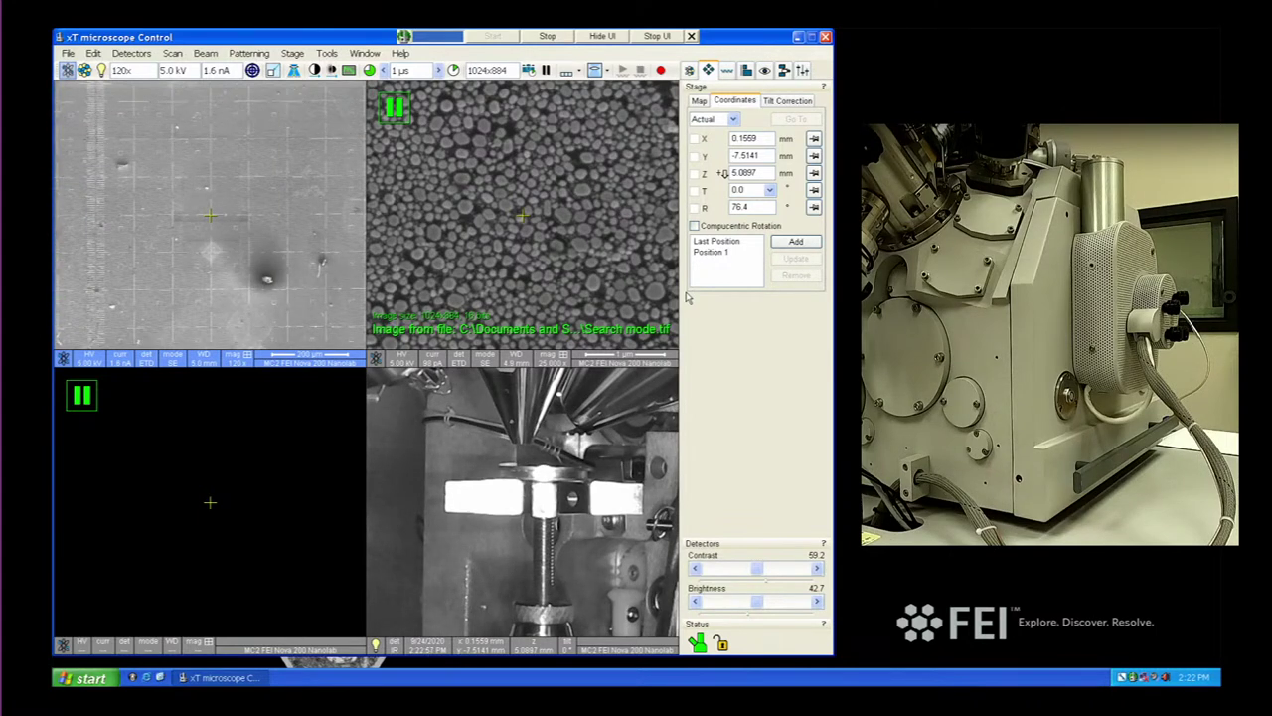
Step: Centre the particle in the image and tilt the stage to 45°
double_click(267, 284)
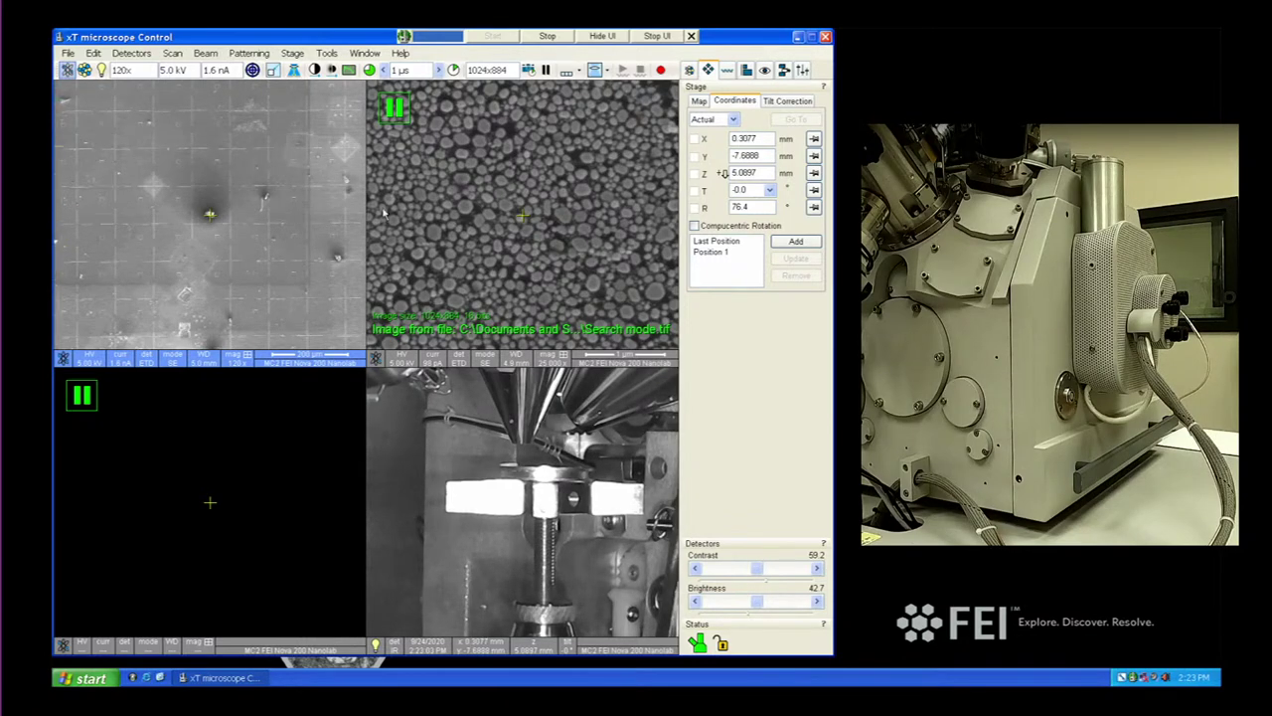
double_click(744, 190)
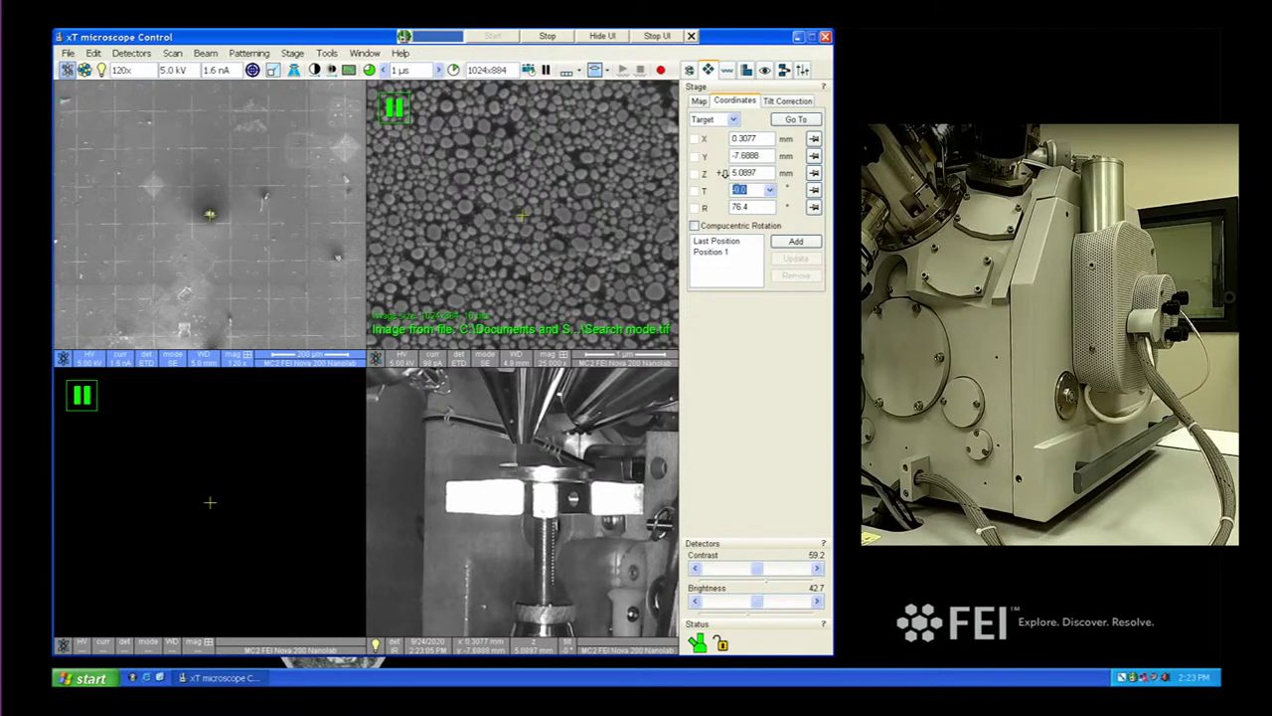
key("Return")
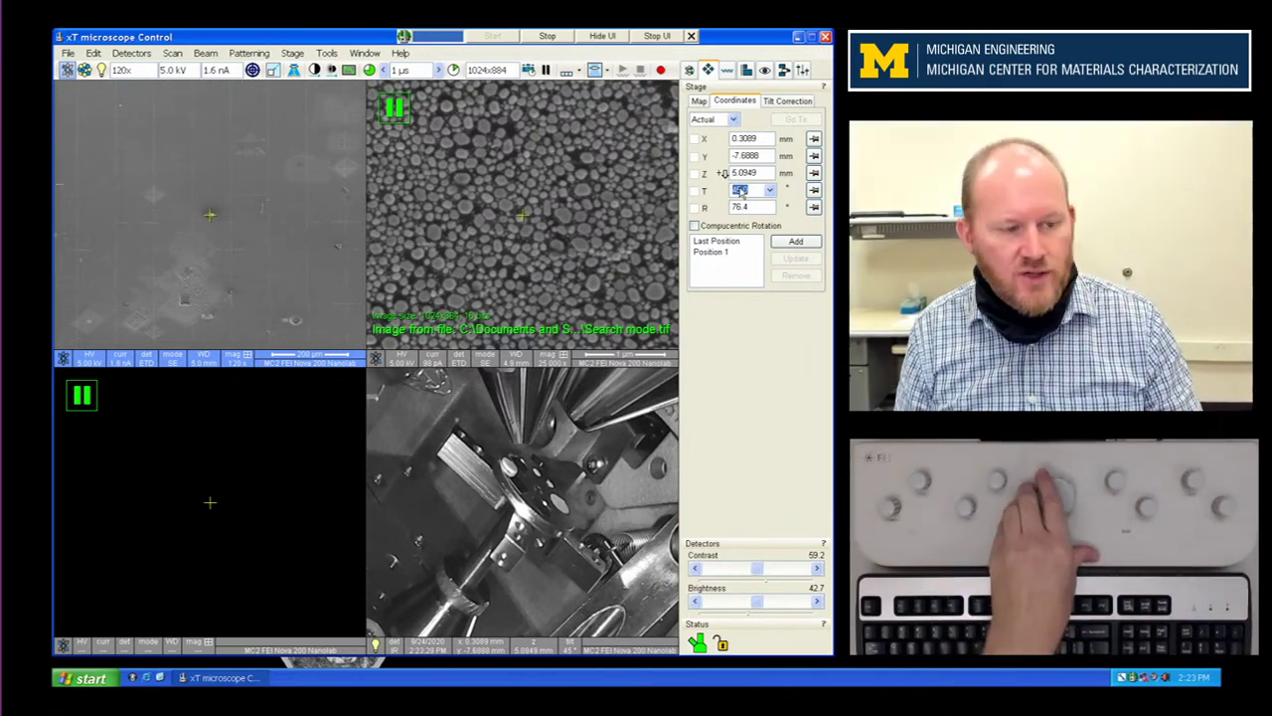
Step: Return the stage tilt to 0° and go back to the Beam Control page
type("0")
key("Return")
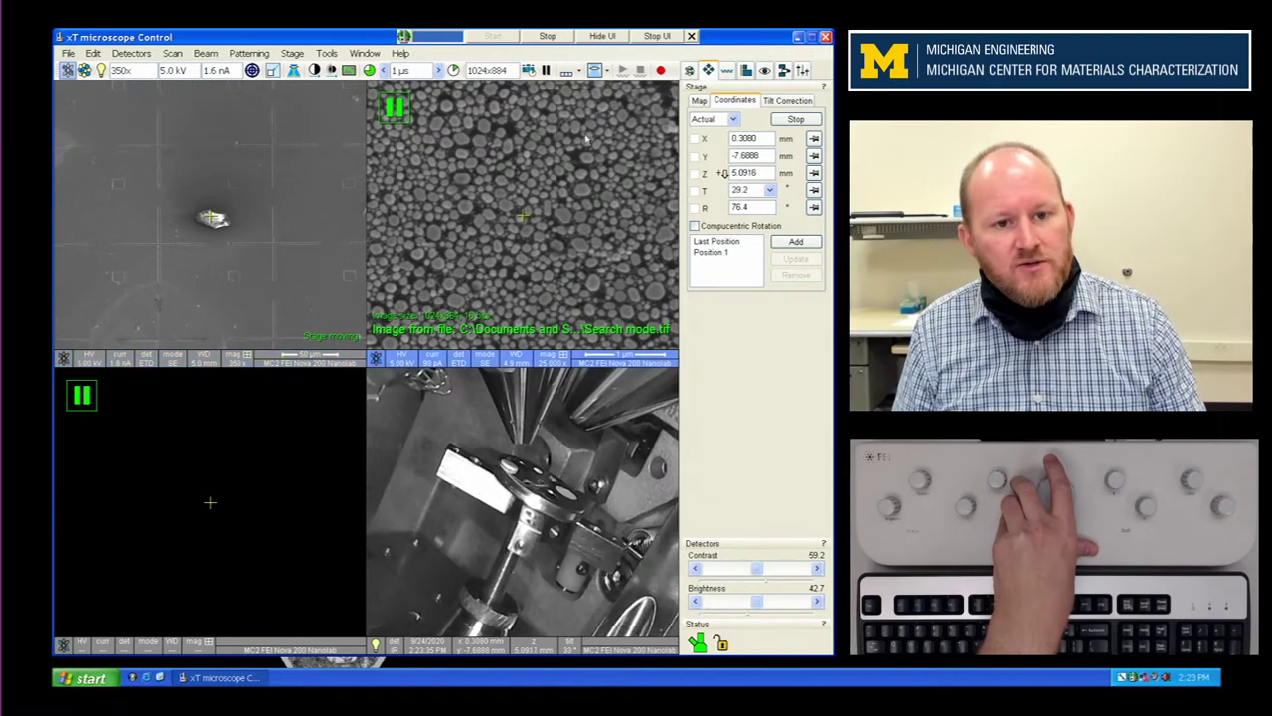
left_click(689, 70)
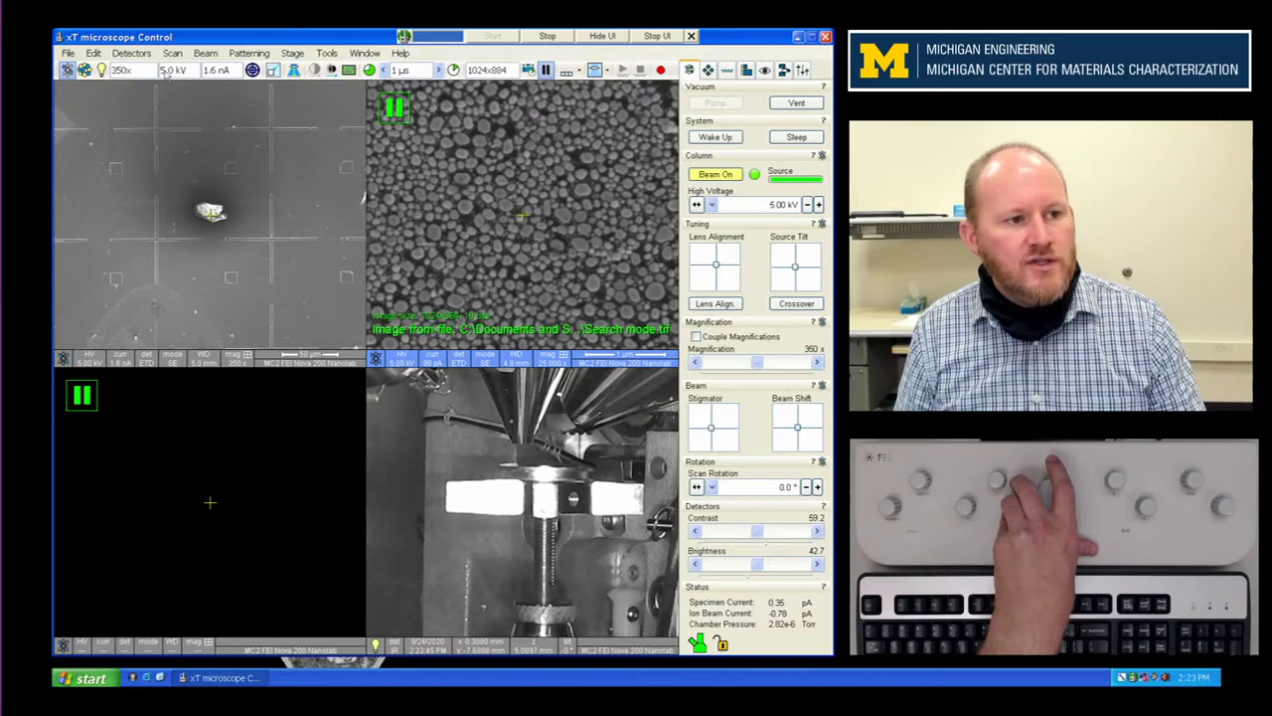
Step: Set the ion beam current to 50 pA and start live ion-beam scanning
left_click(85, 70)
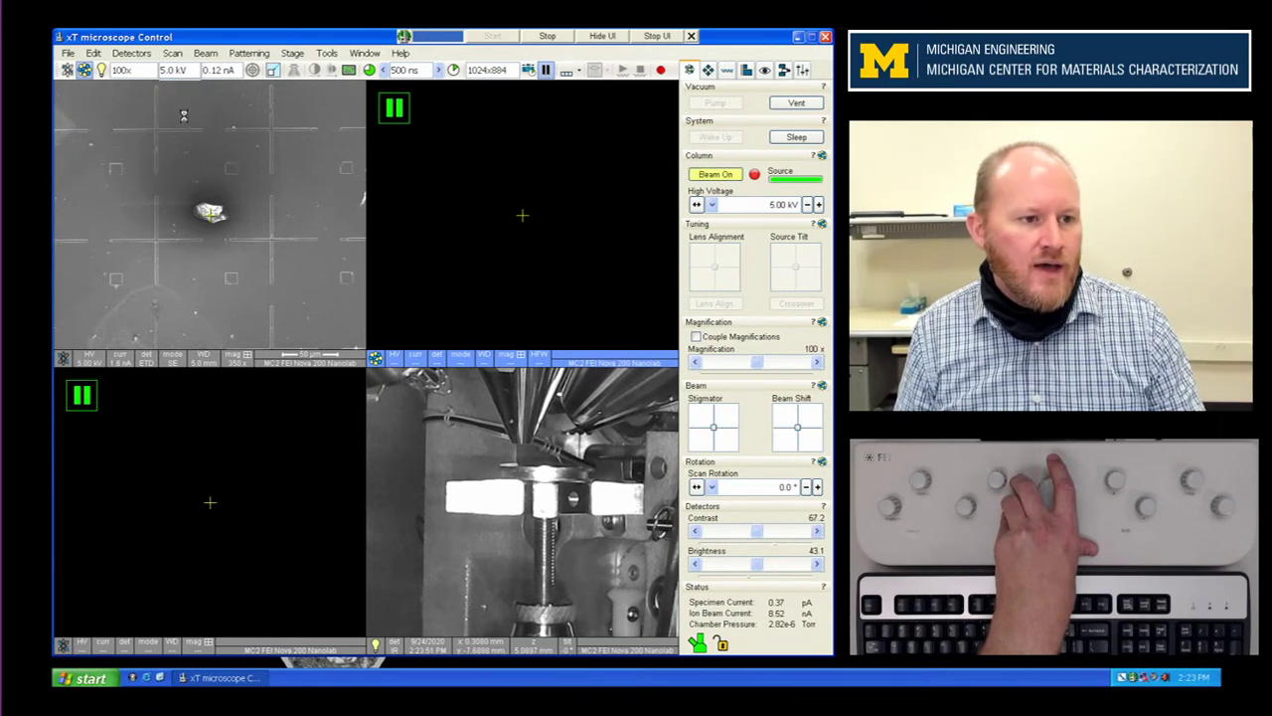
left_click(212, 71)
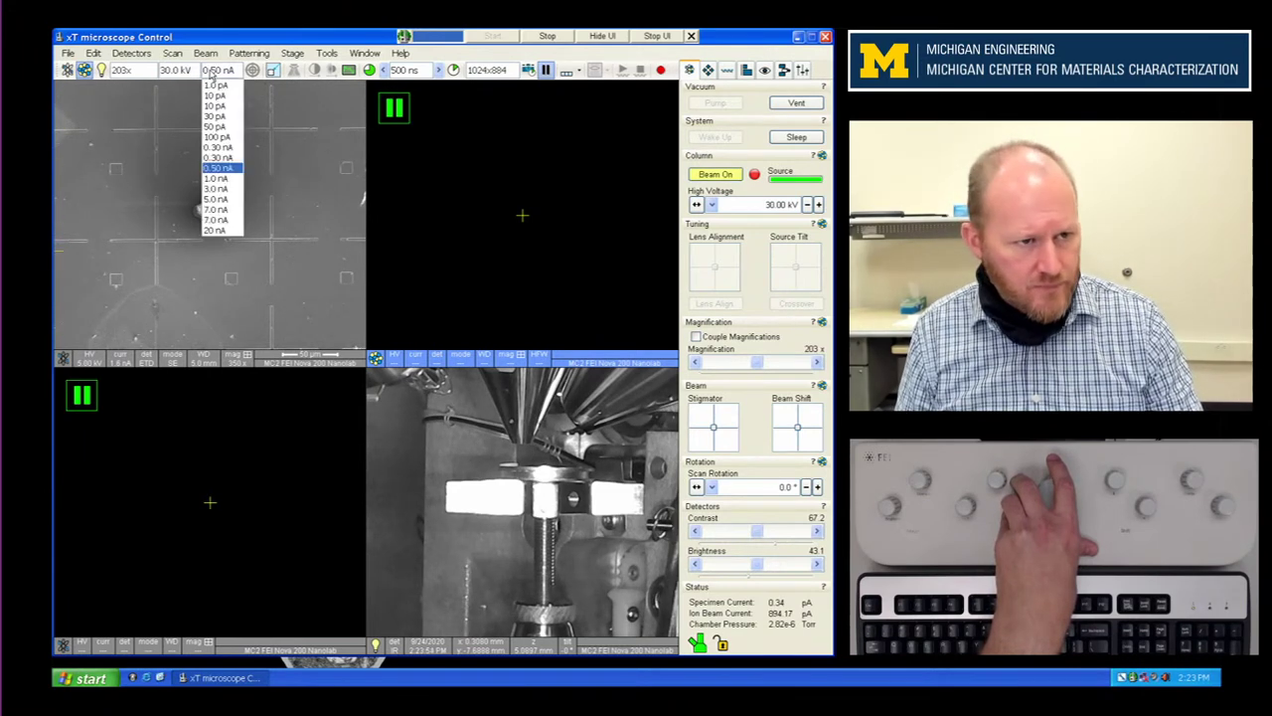
left_click(217, 125)
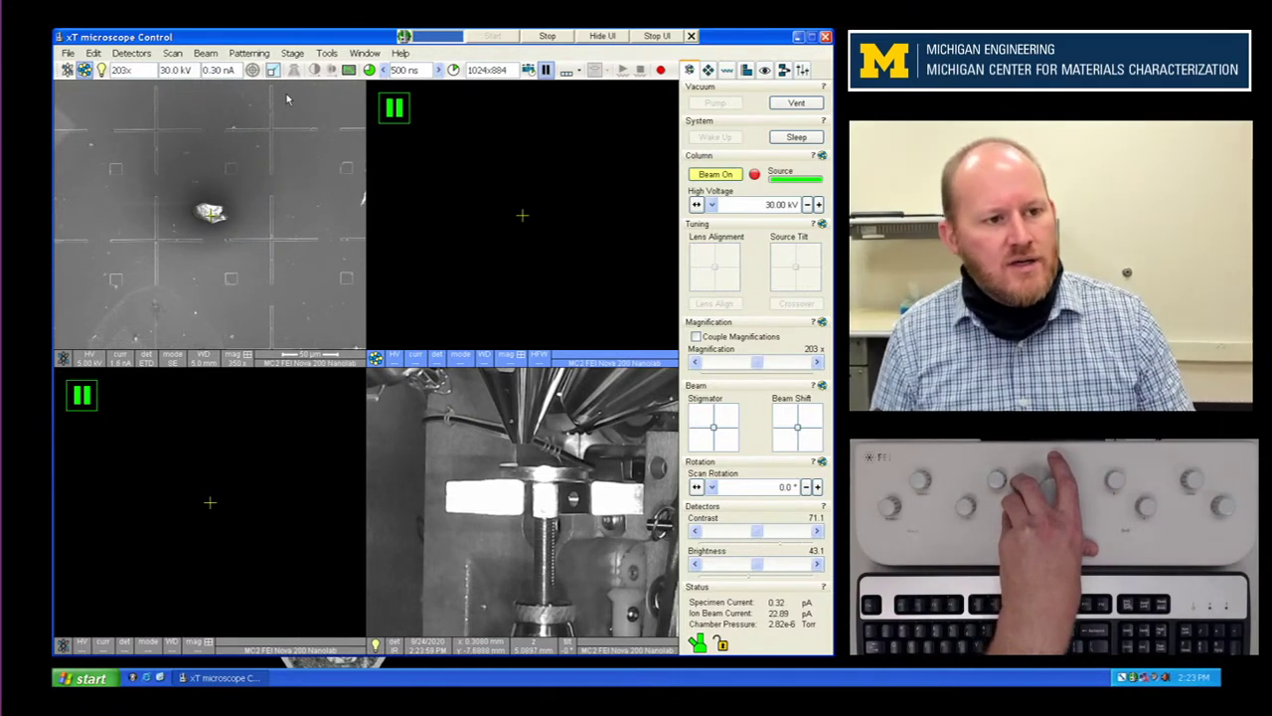
left_click(214, 71)
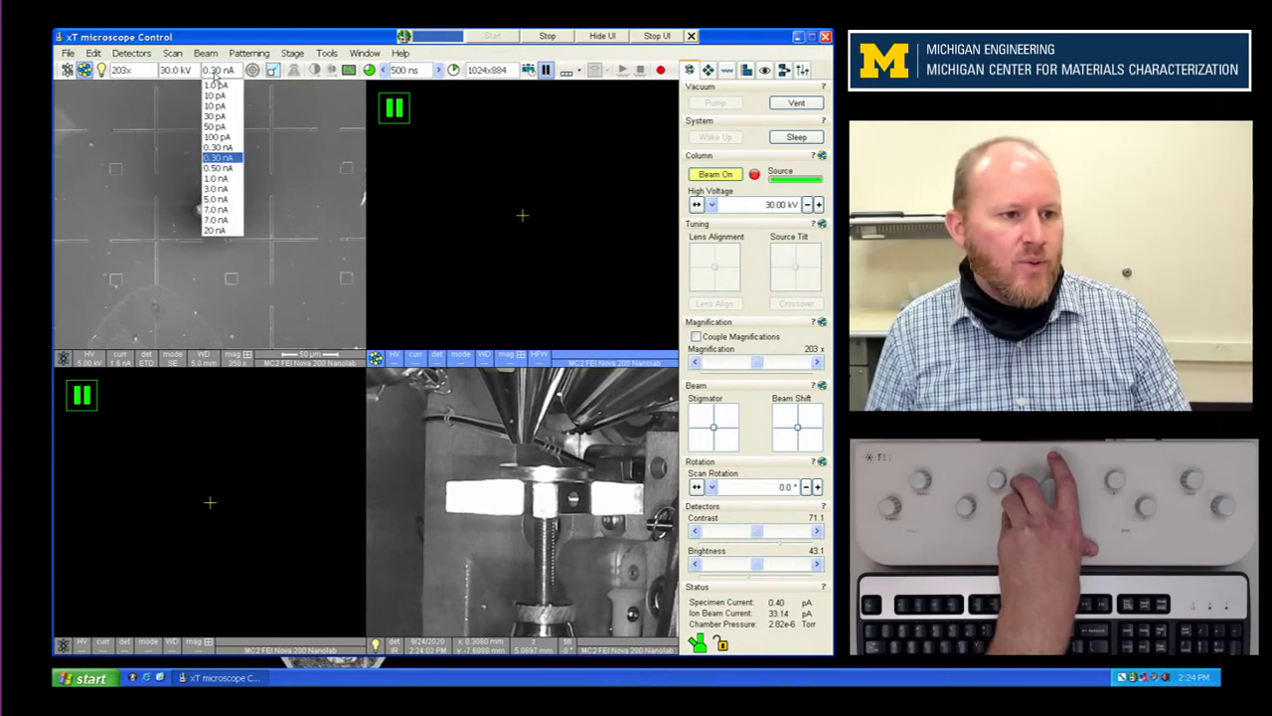
left_click(220, 130)
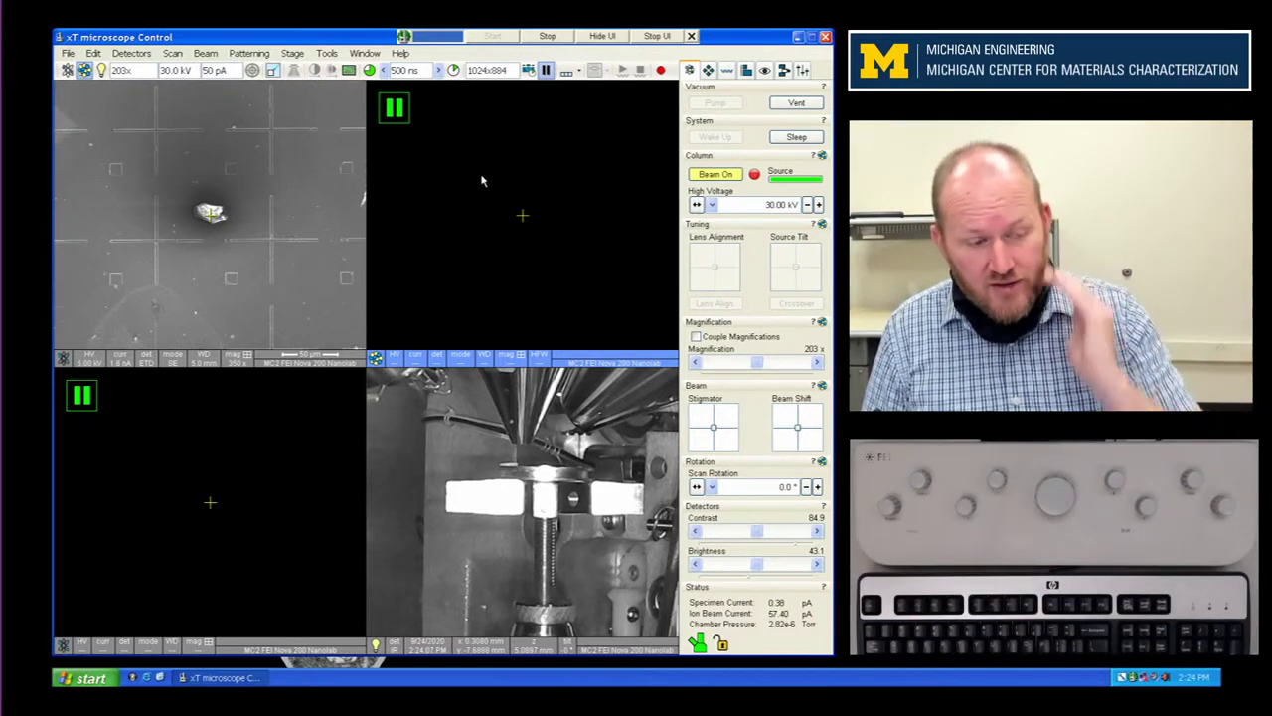
left_click(548, 70)
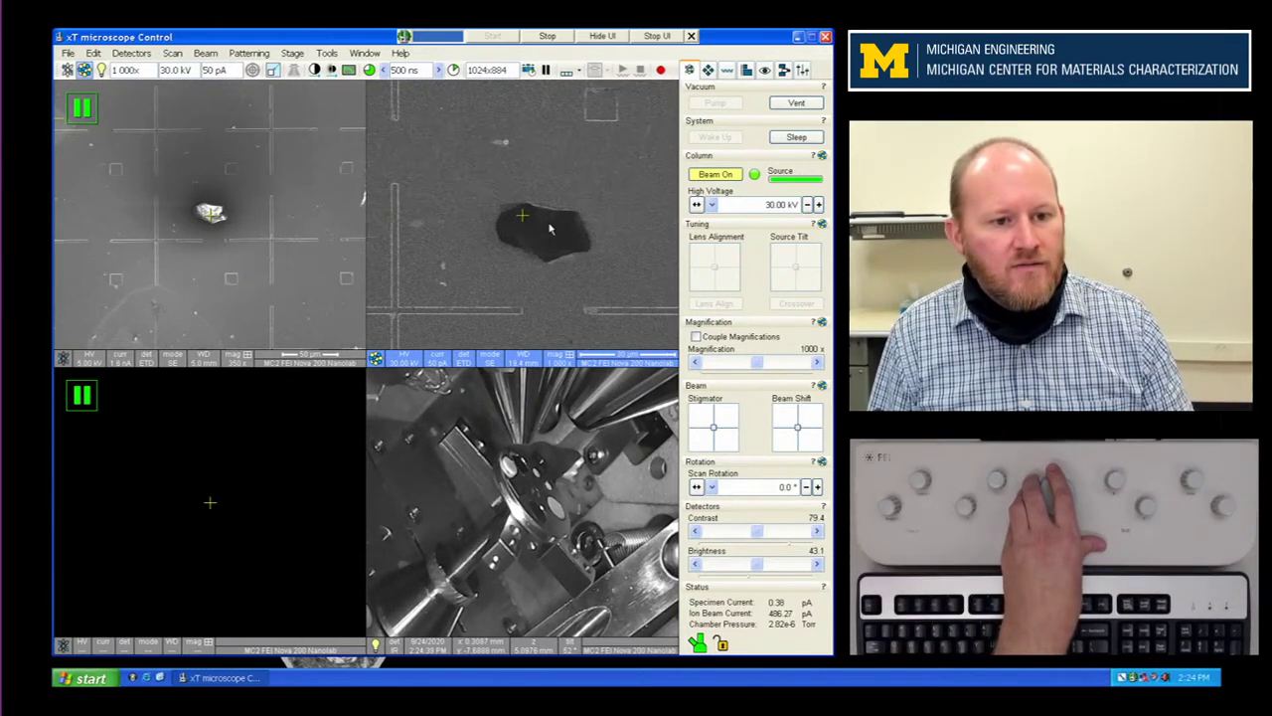
Step: Resume live scanning of the 5 kV electron image, checking the 30 kV quad stays paused
left_click(303, 206)
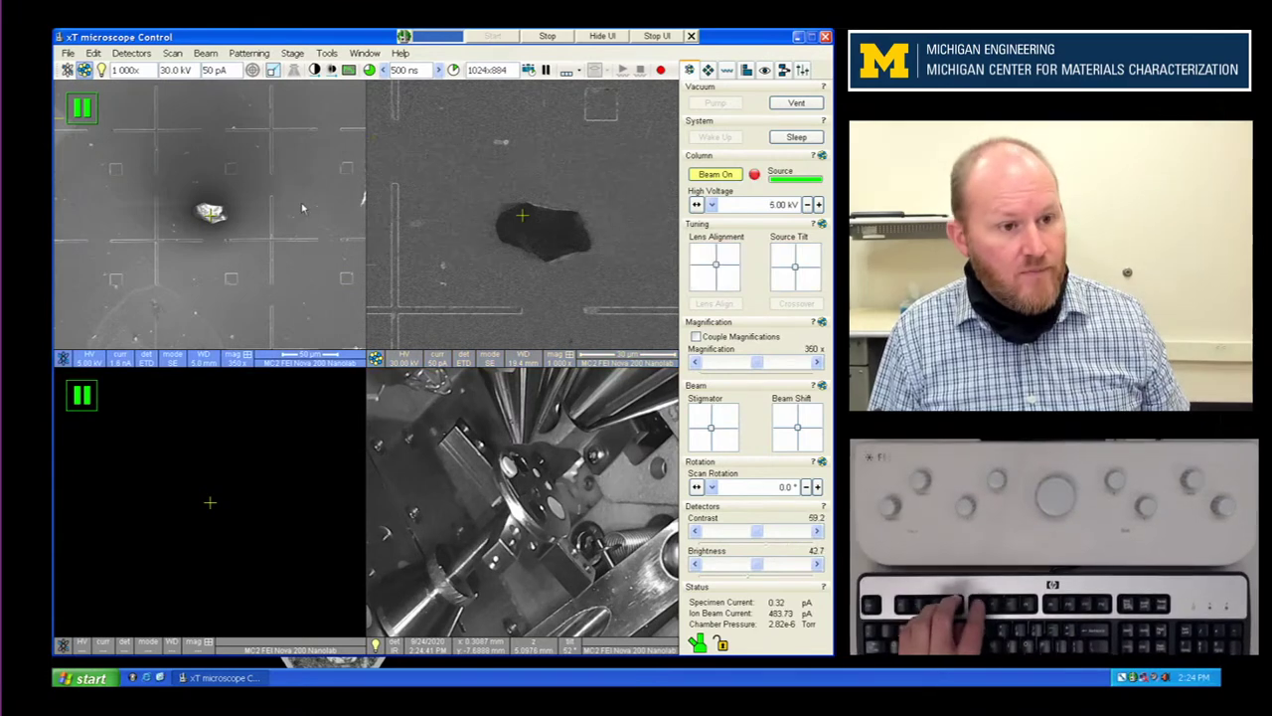
key("F5")
key("F5")
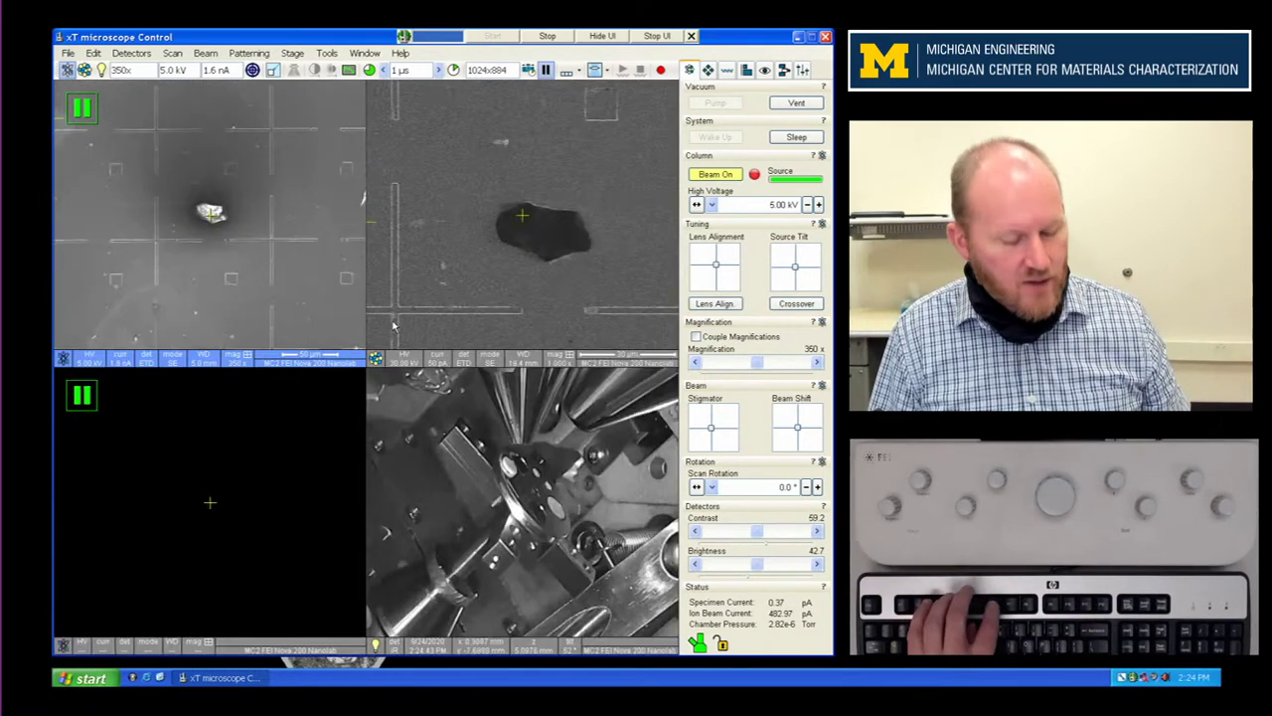
key("F6")
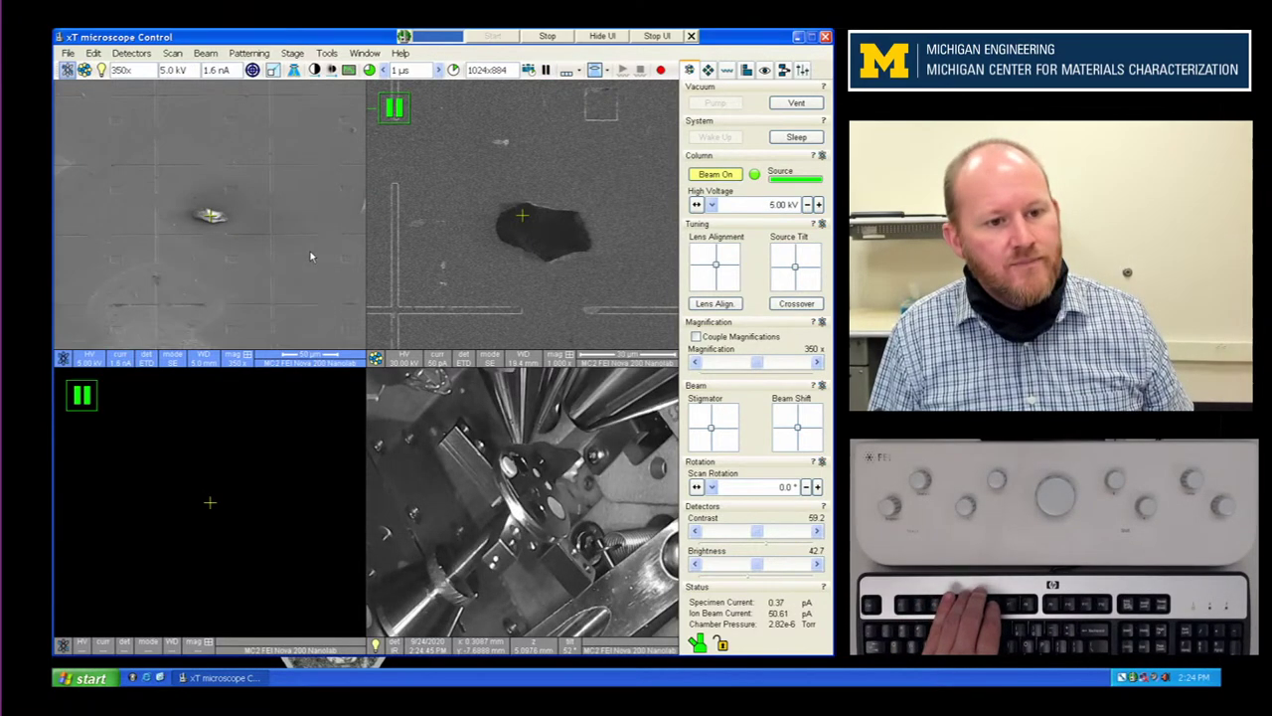
left_click(562, 185)
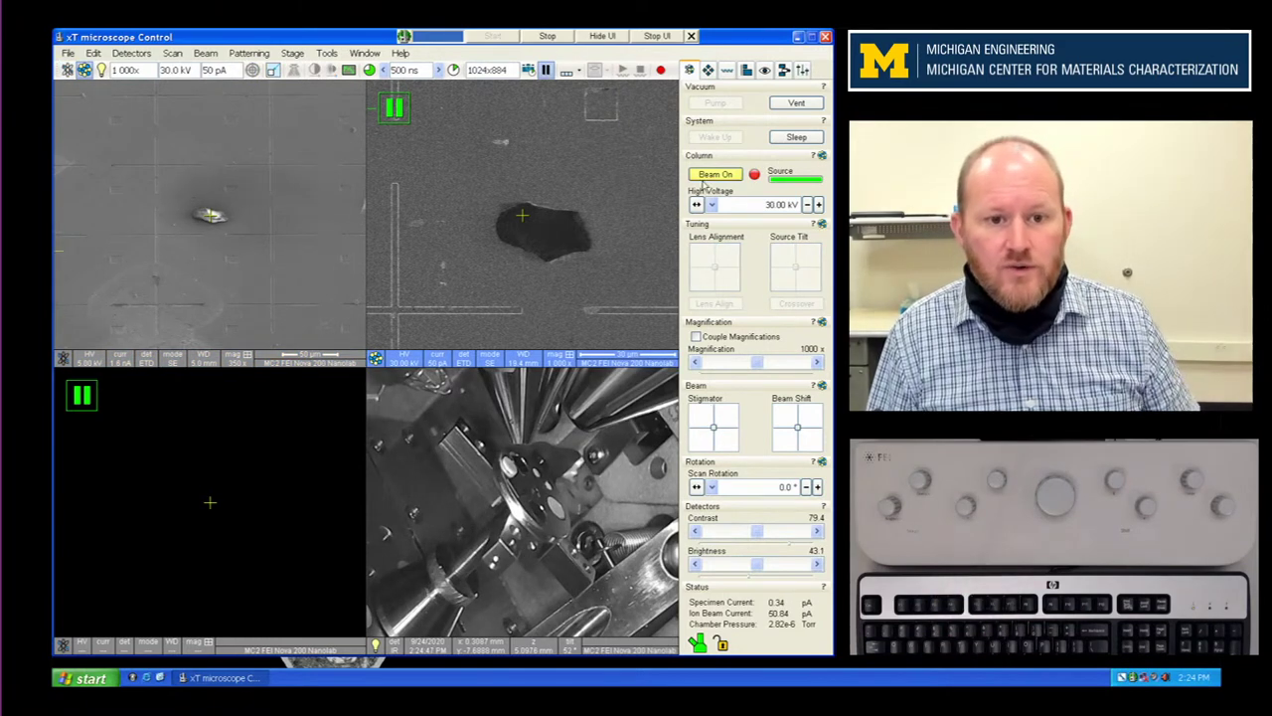
left_click(307, 222)
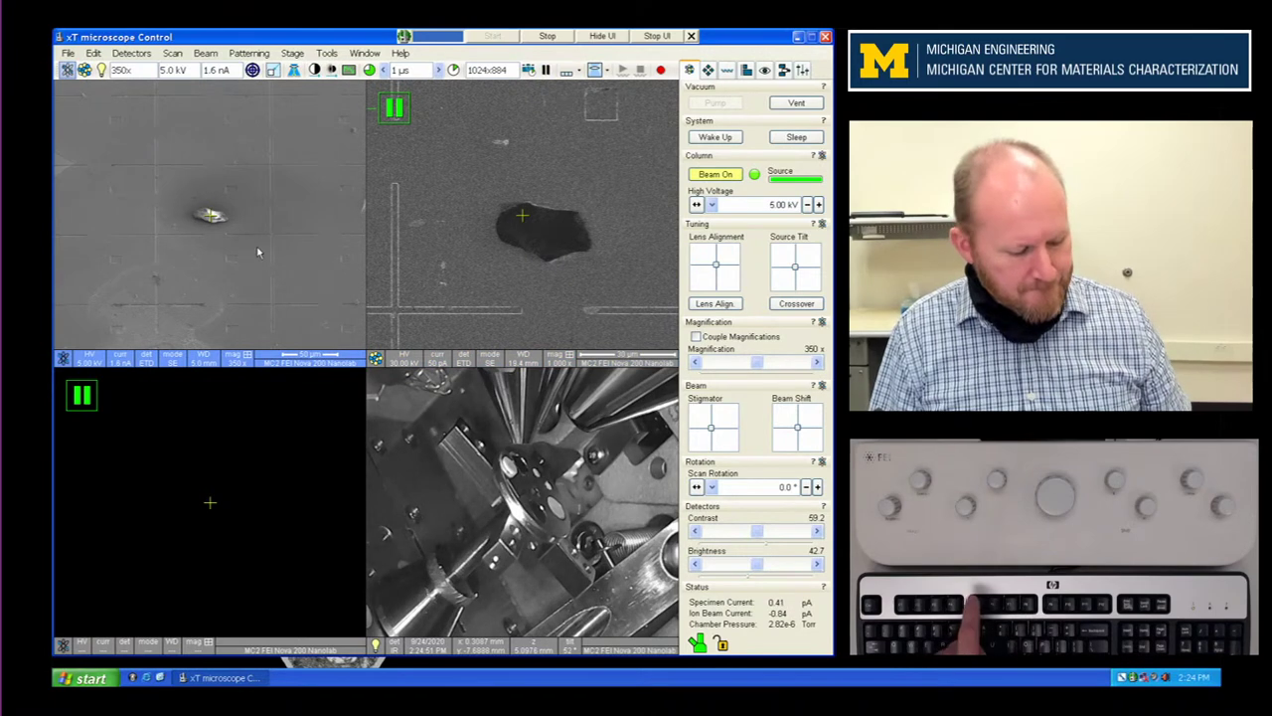
Step: Show the live electron image full-frame, zoom out, check stage coordinates, and open measurement tools
key("F5")
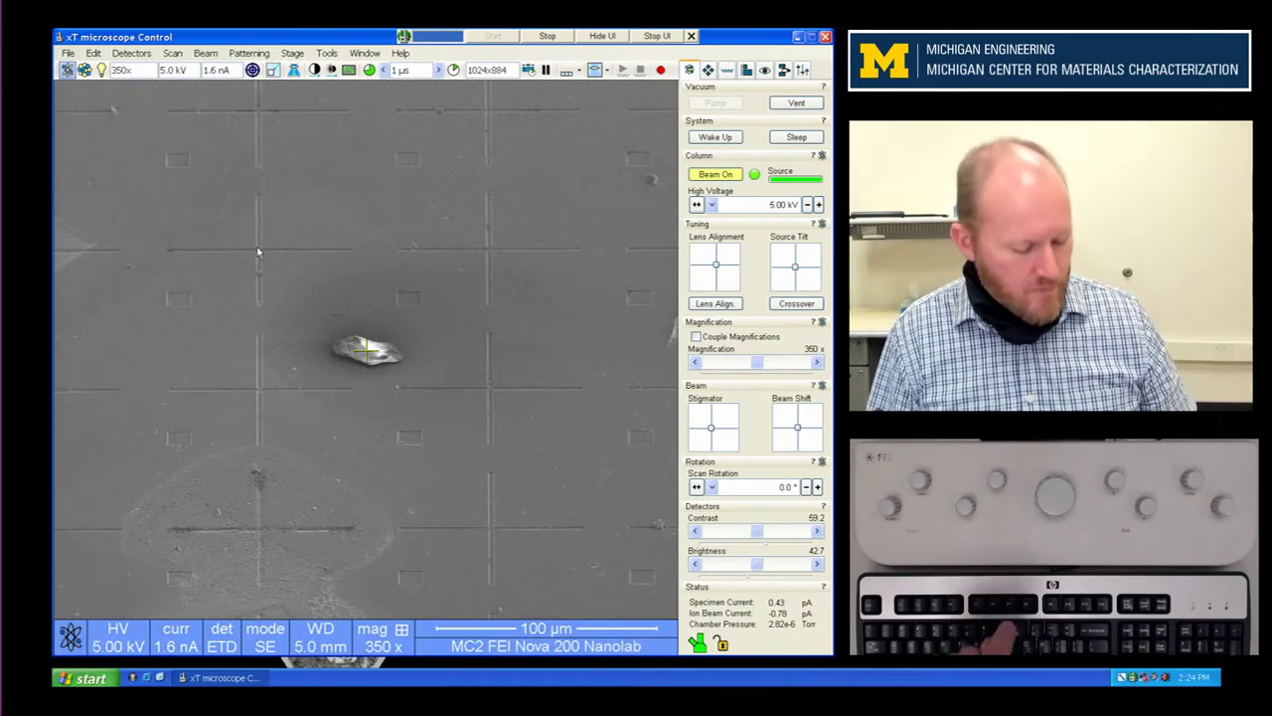
key("F6")
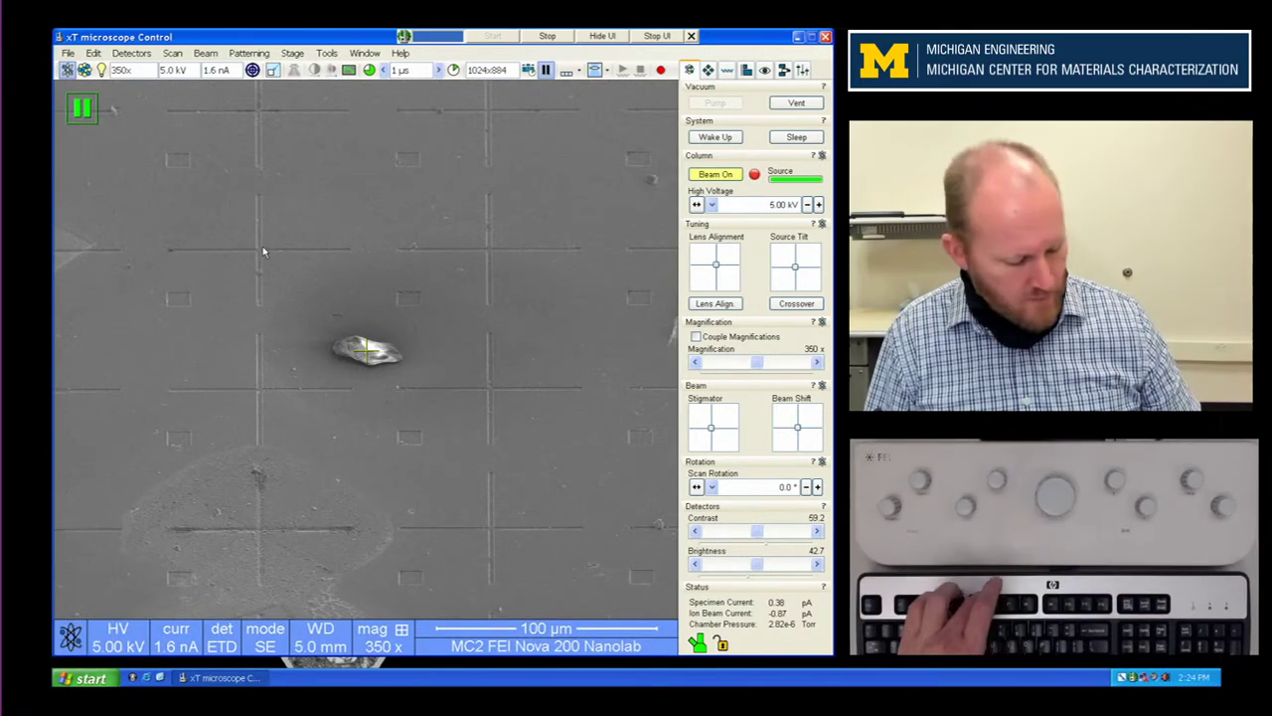
key("F6")
scroll(266, 253, "down", 5)
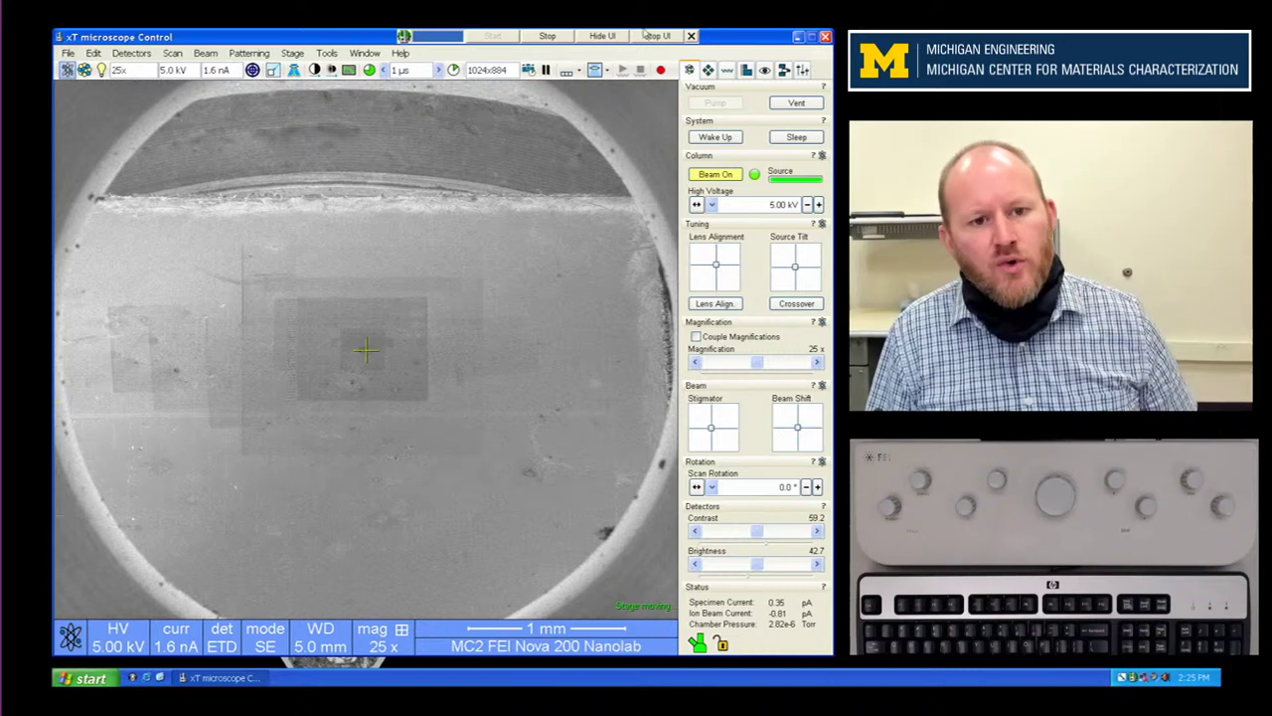
left_click(708, 70)
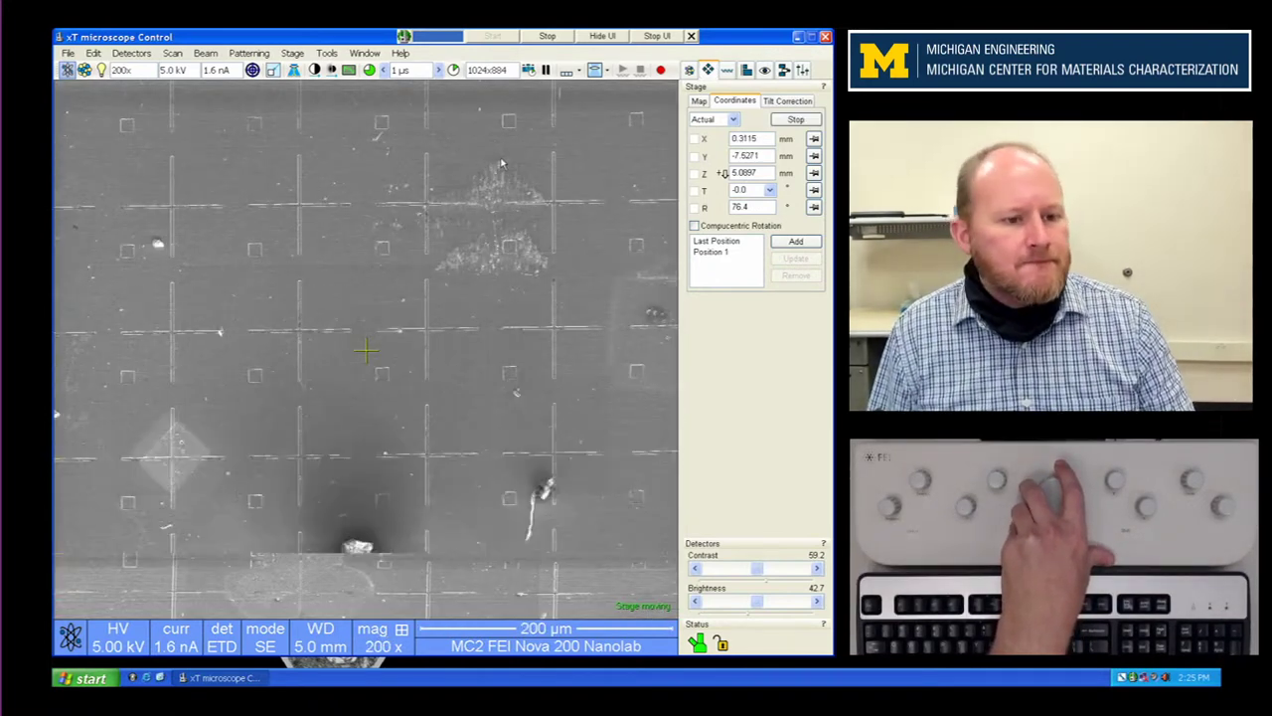
left_click(744, 74)
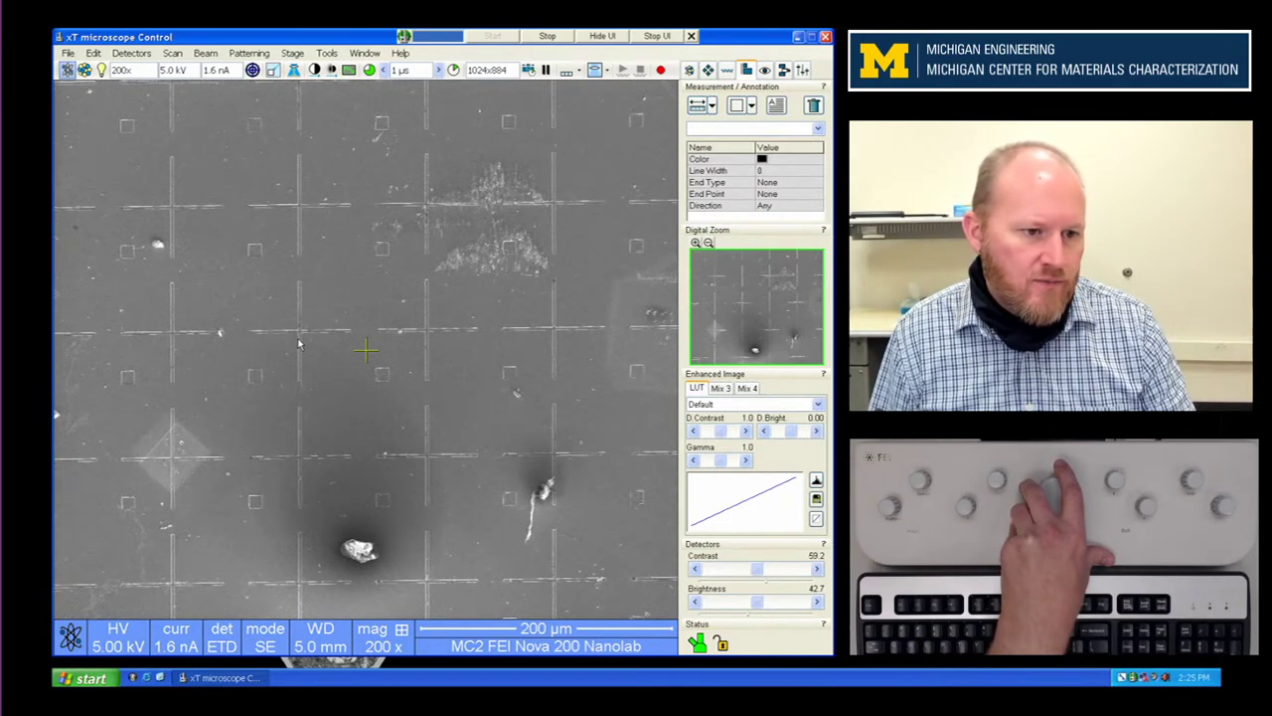
Step: Draw a line measurement across one grid spacing, reading about 105.46 µm
left_click(399, 345)
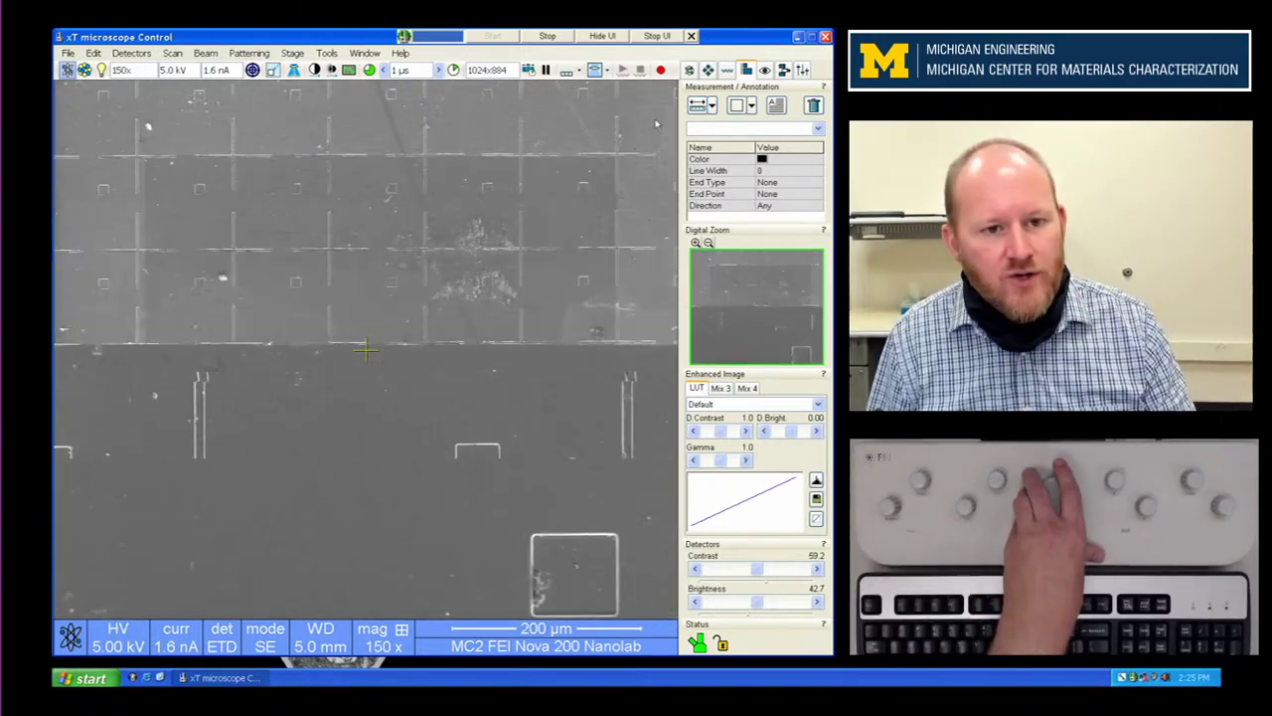
left_click(699, 103)
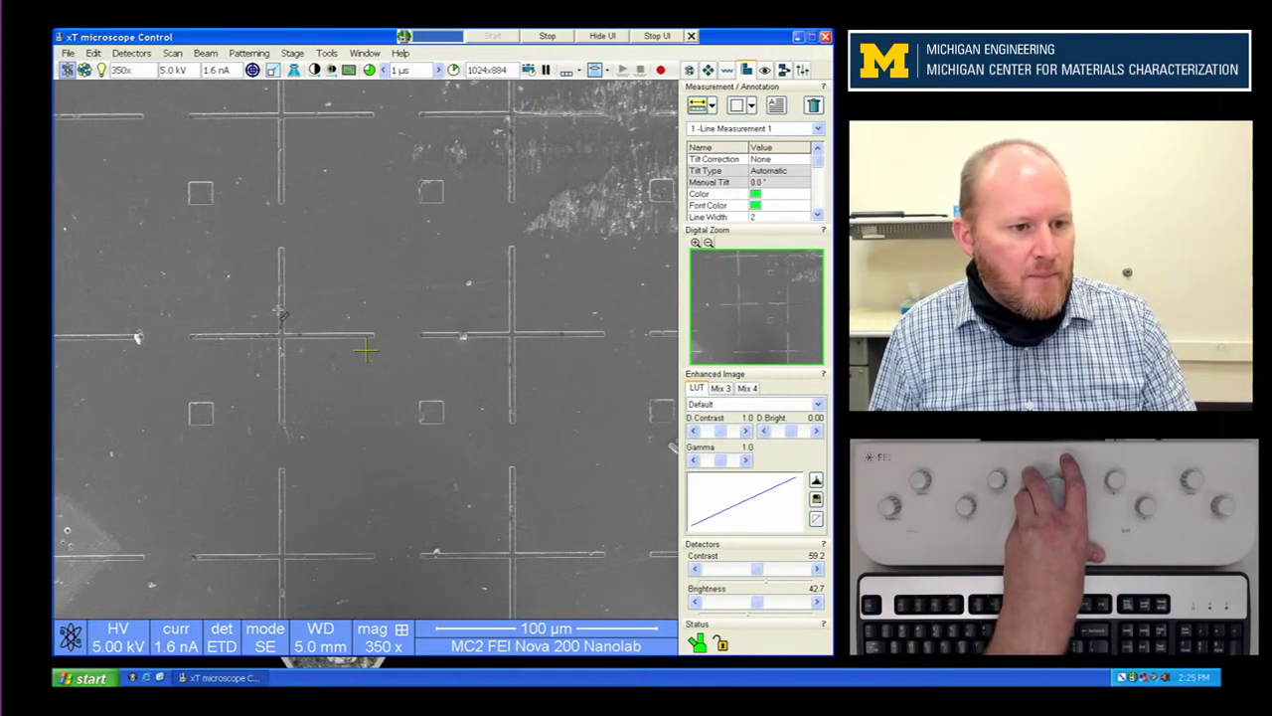
left_click_drag(368, 300, 515, 311)
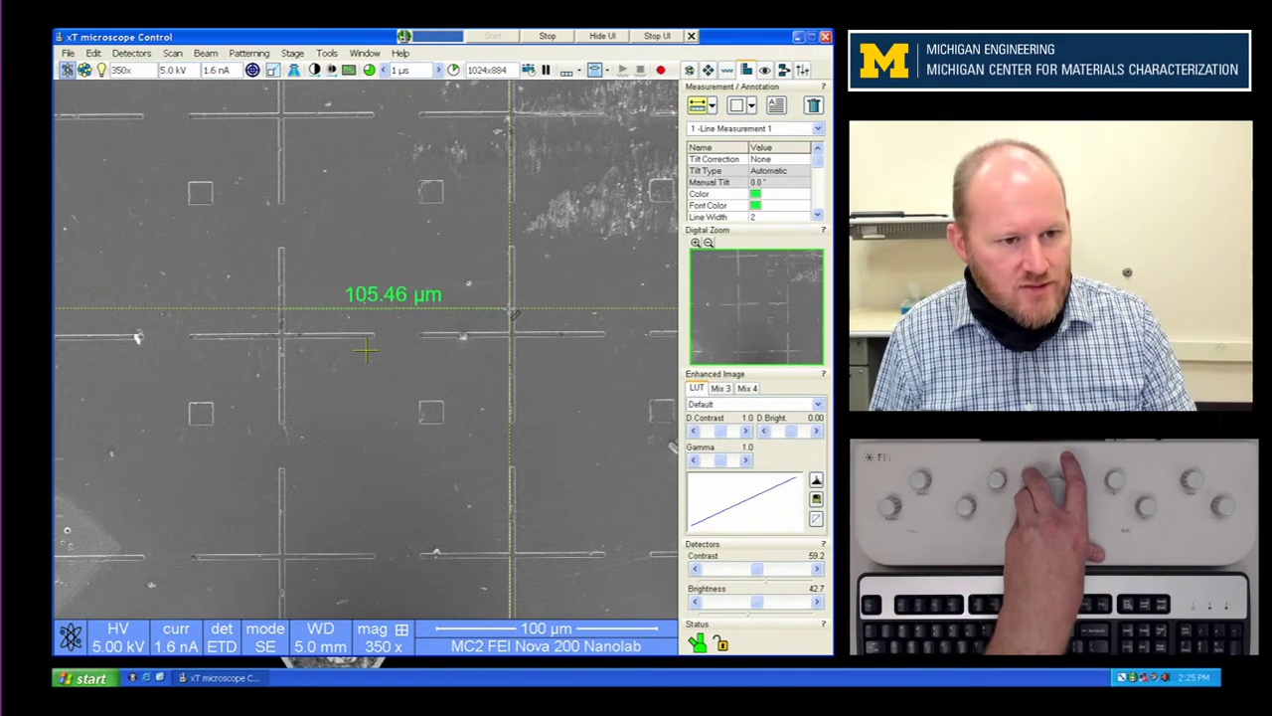
left_click_drag(511, 310, 510, 309)
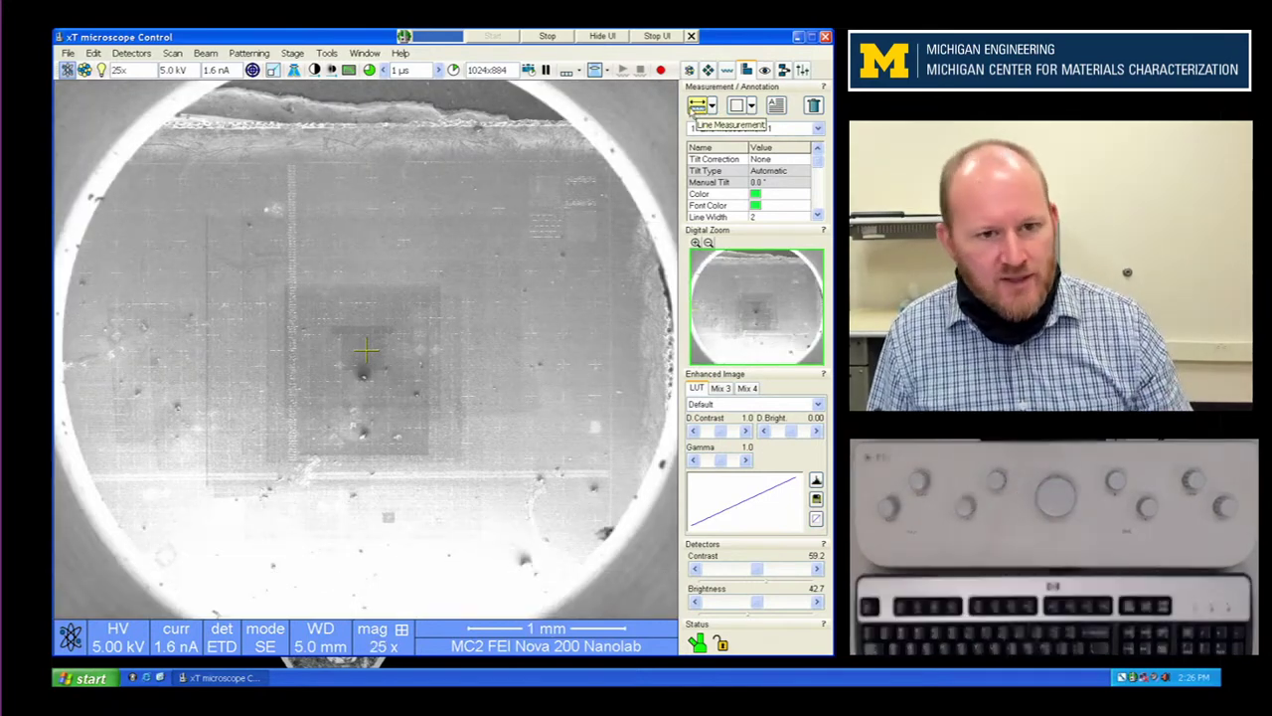
Step: Deselect the line measurement in the Measurement panel
left_click(546, 529)
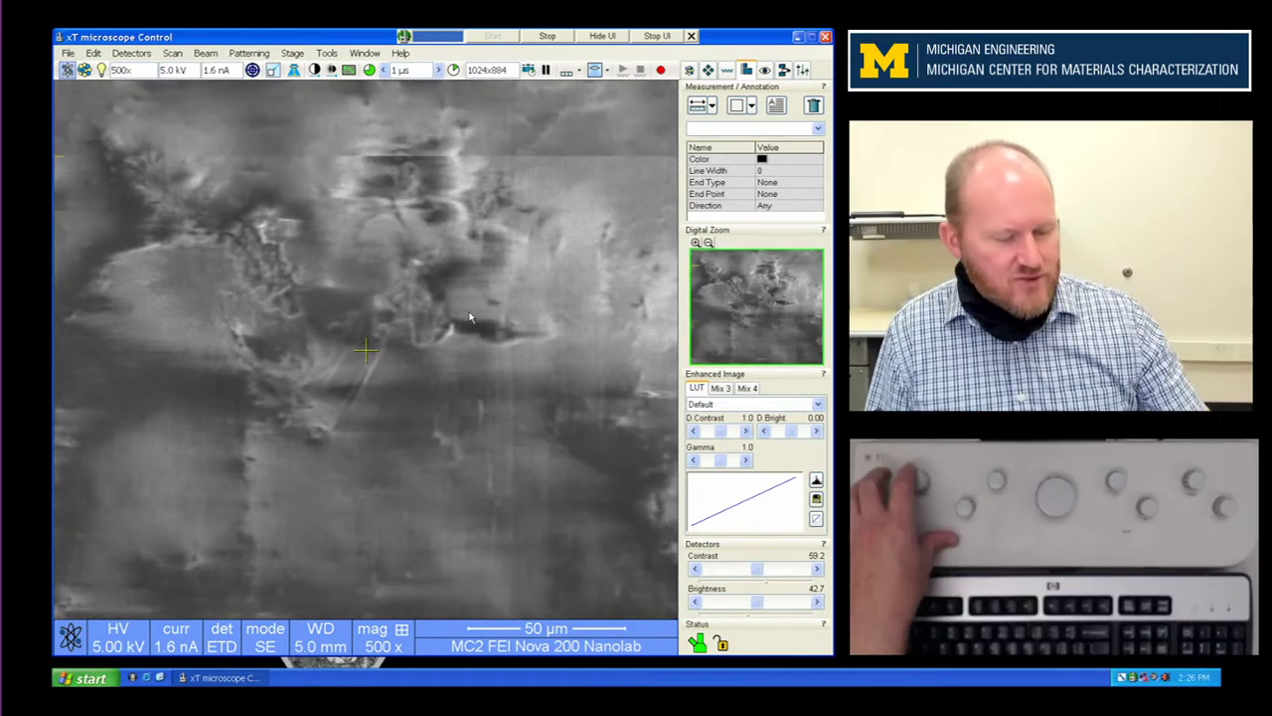
Step: Set the beam voltage to 30 kV and the dwell time to 300 ns
left_click(177, 69)
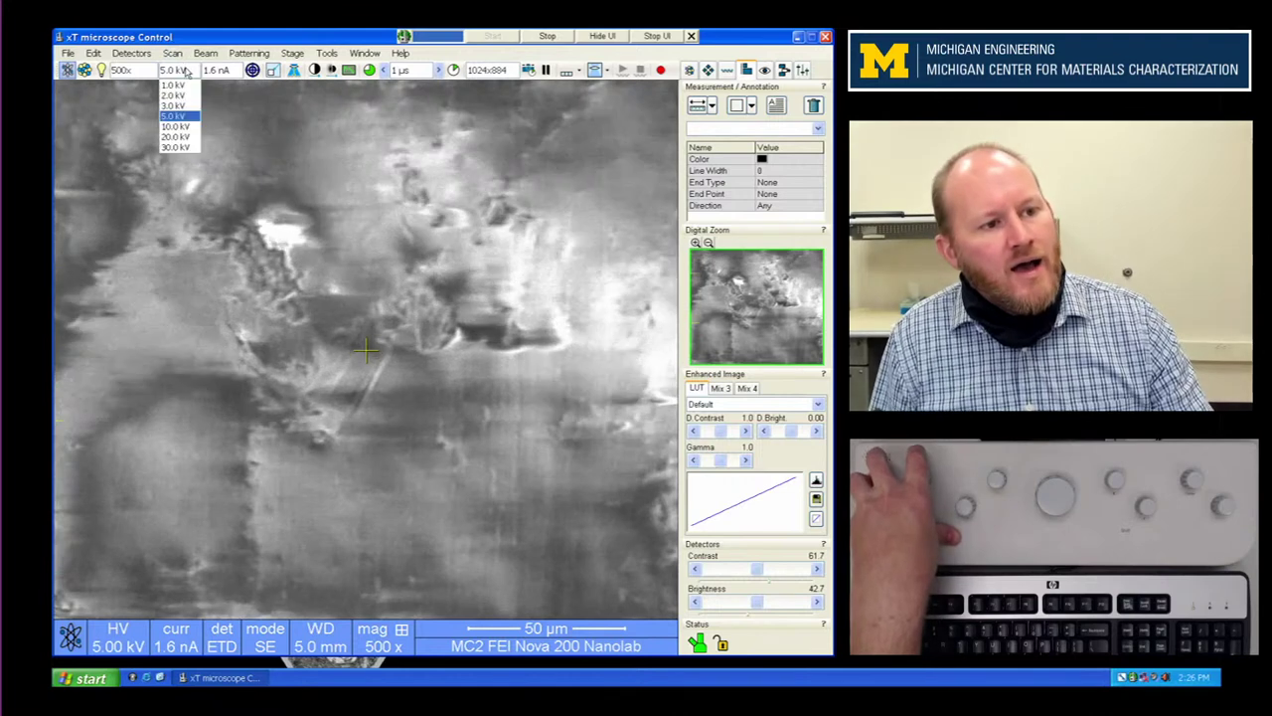
left_click(184, 148)
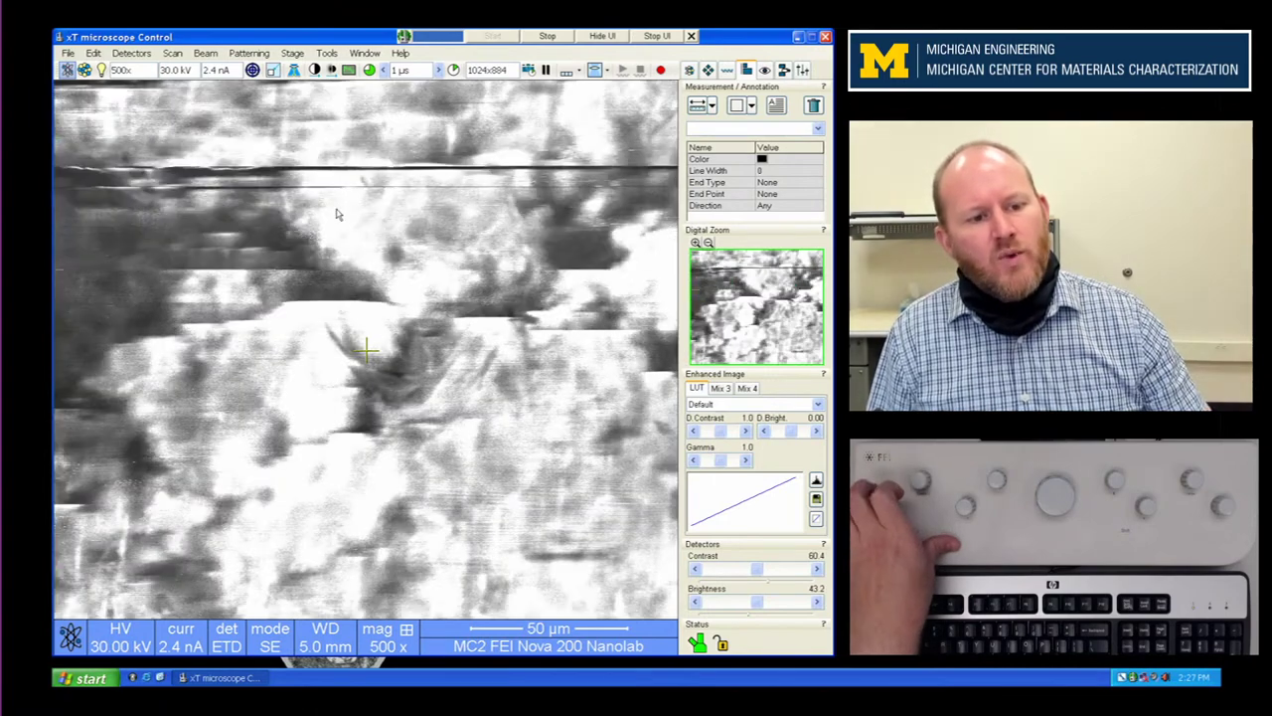
left_click(441, 72)
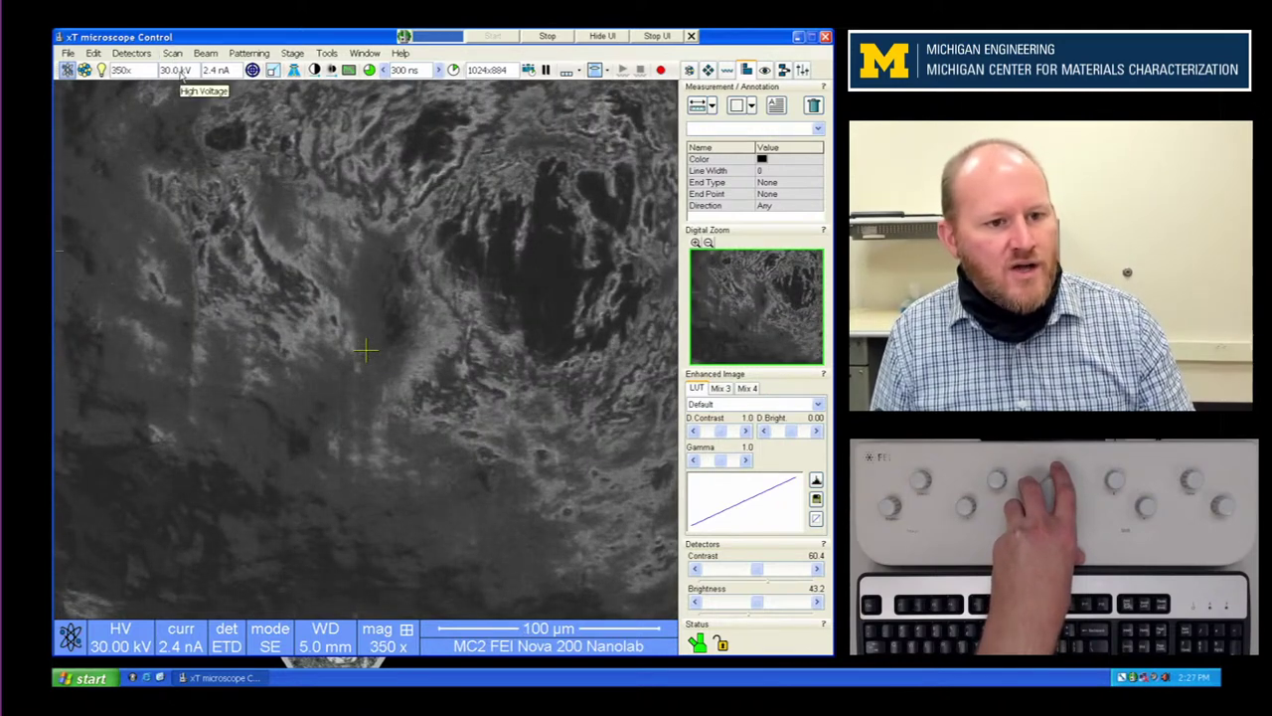
Step: Drop the beam voltage to 2 kV and lengthen the dwell time to 3 µs
left_click(182, 71)
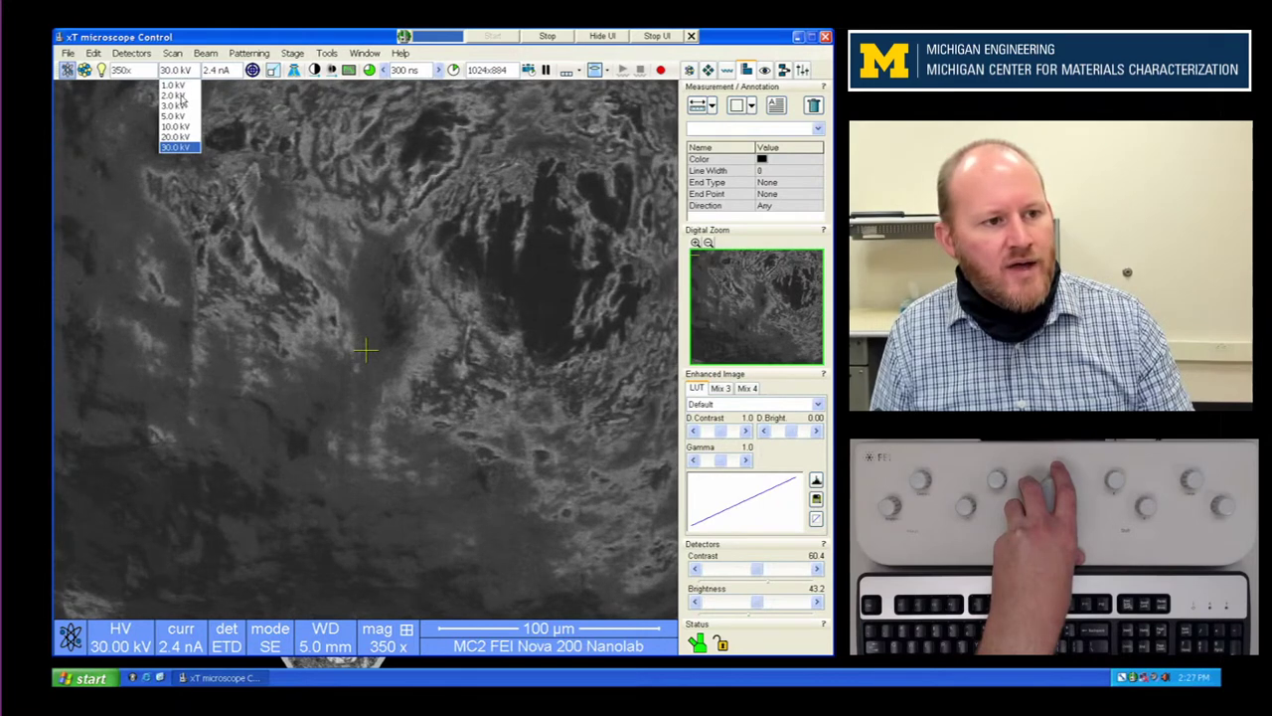
left_click(179, 95)
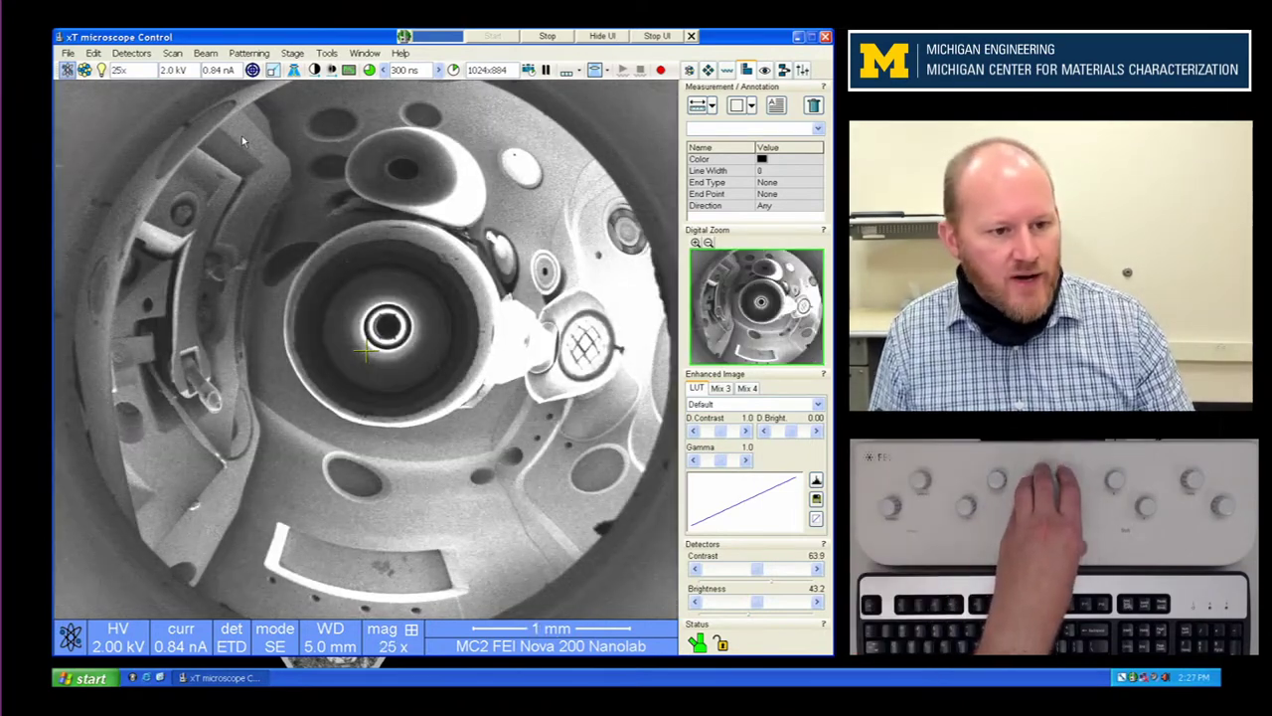
left_click(384, 69)
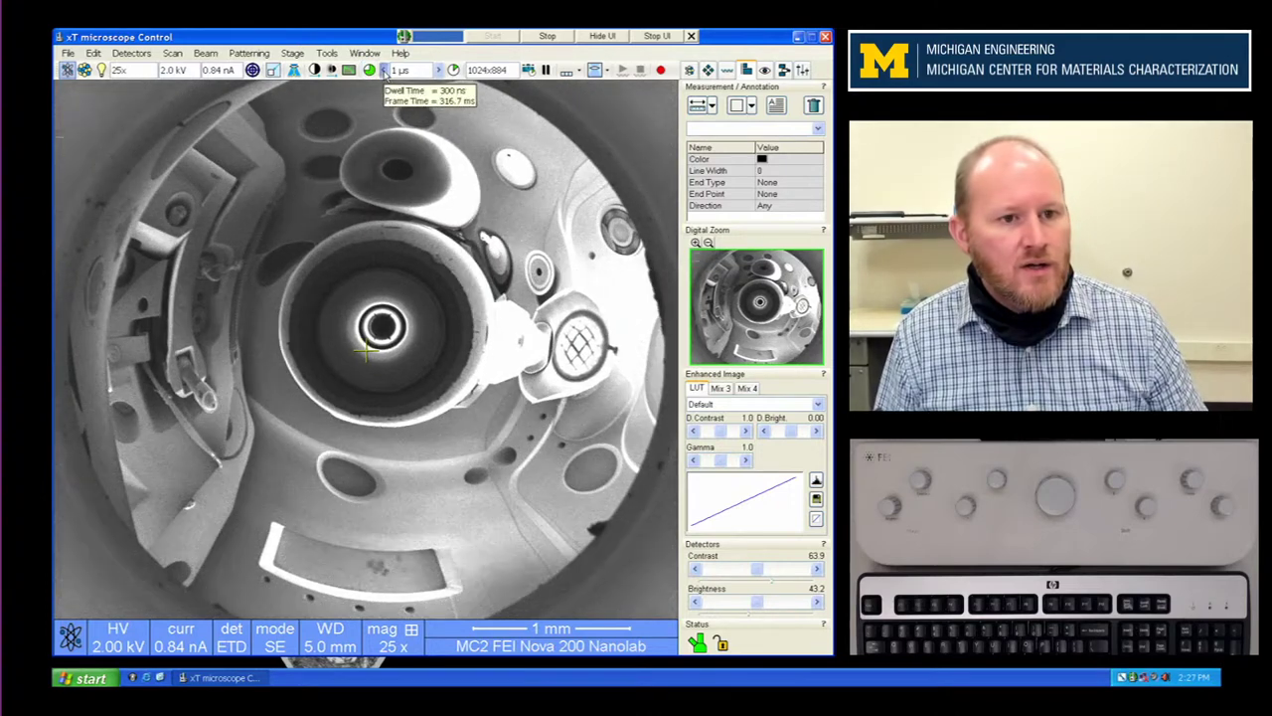
Step: Pause the live scan to freeze the 2 kV, 25x chamber image
left_click(547, 70)
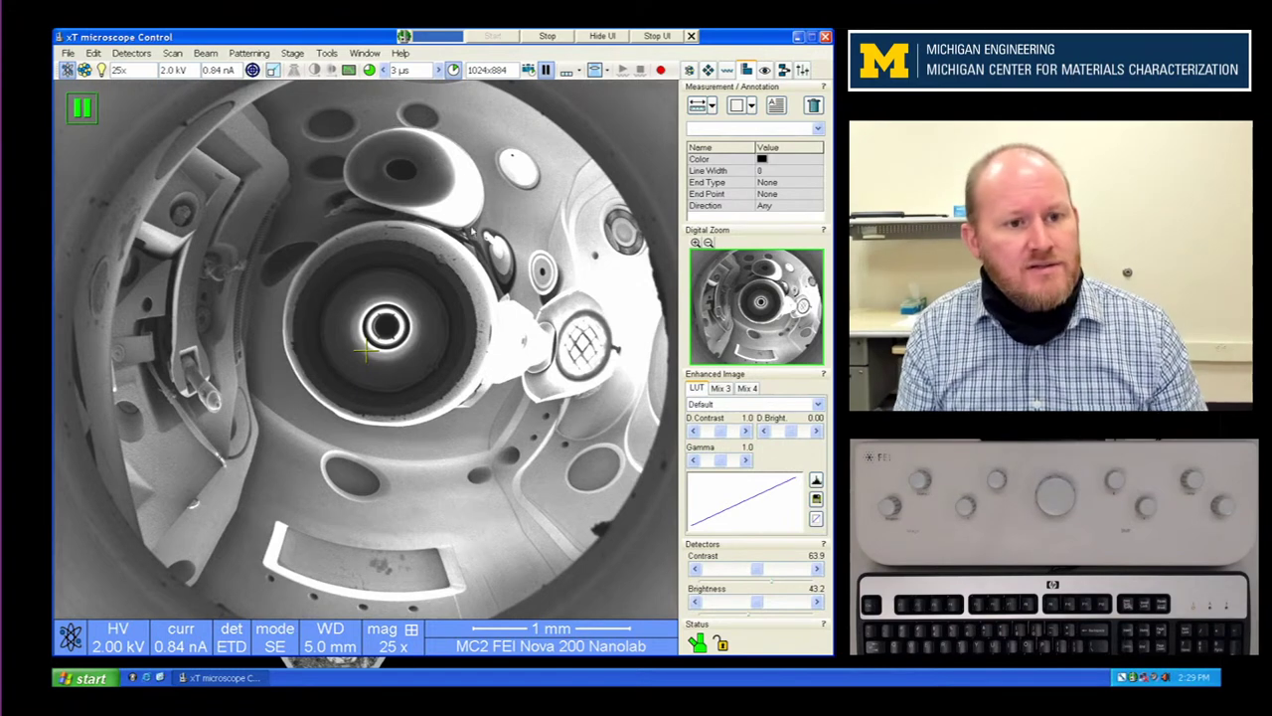
Step: Resume live scanning and show the Vacuum, System and Column page in the right panel
left_click(543, 70)
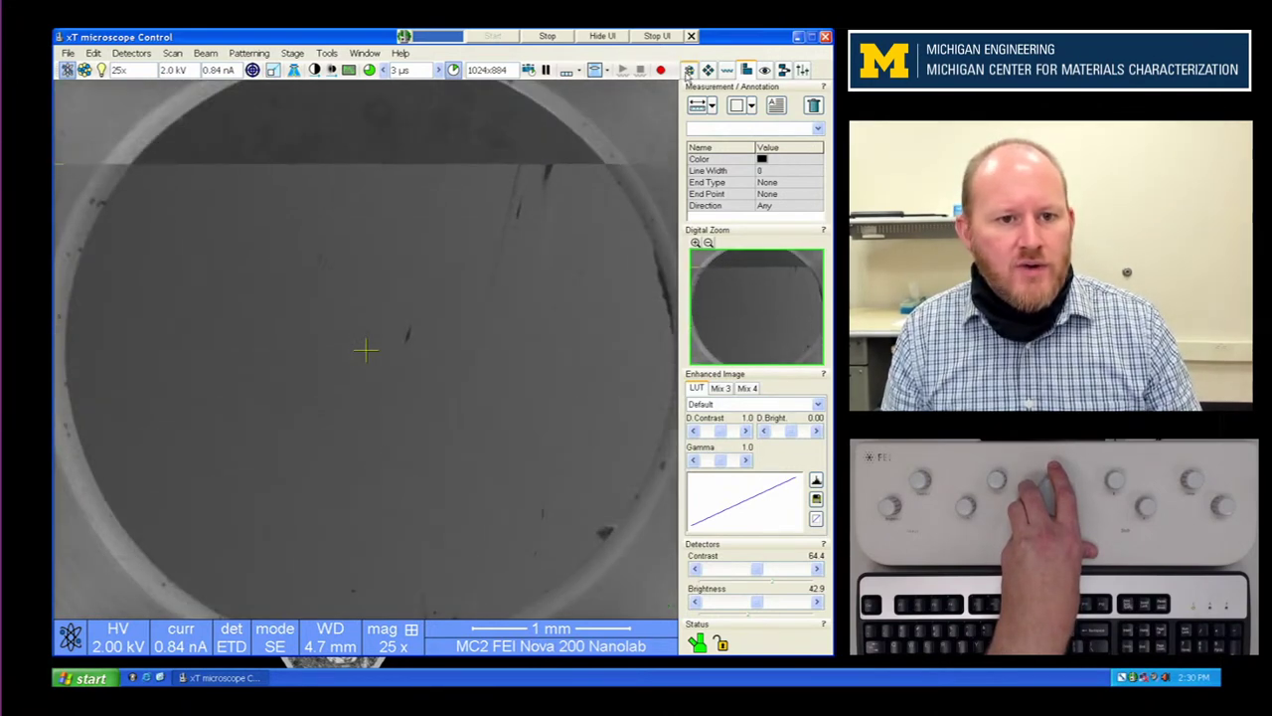
left_click(688, 71)
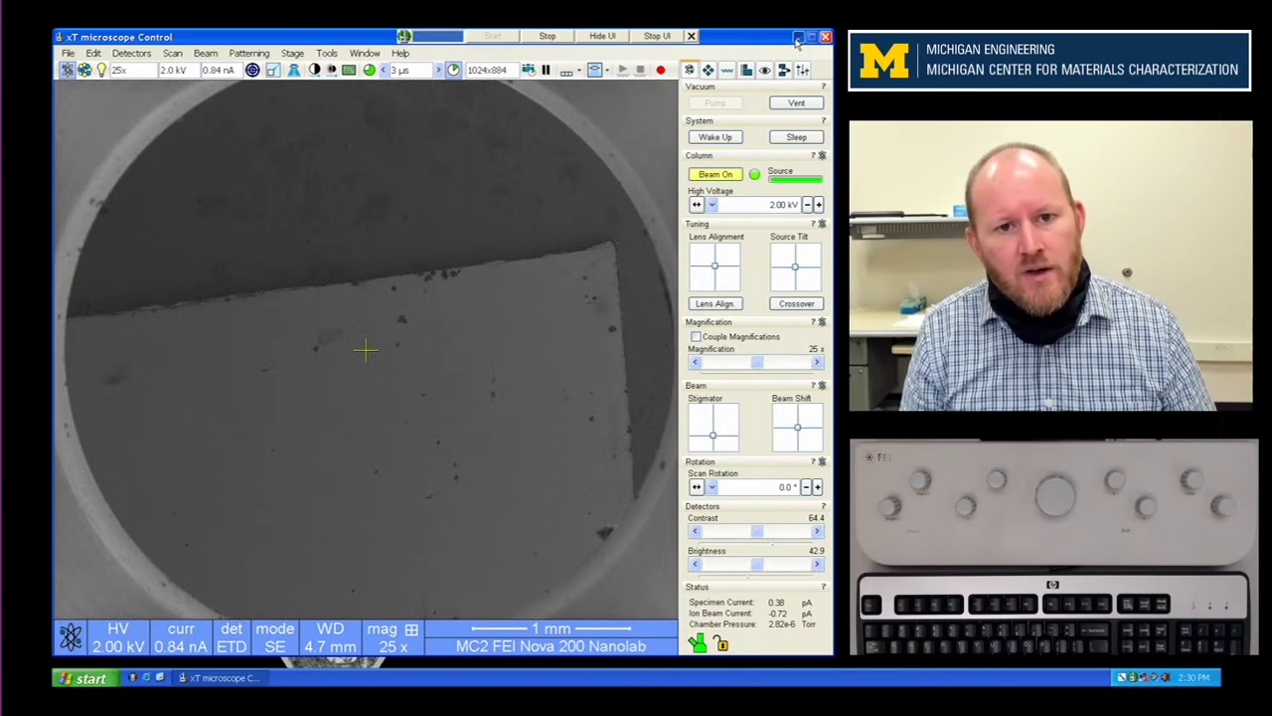
Step: Minimize the microscope software and look inside the Nova Temporary User Data drive
left_click(798, 39)
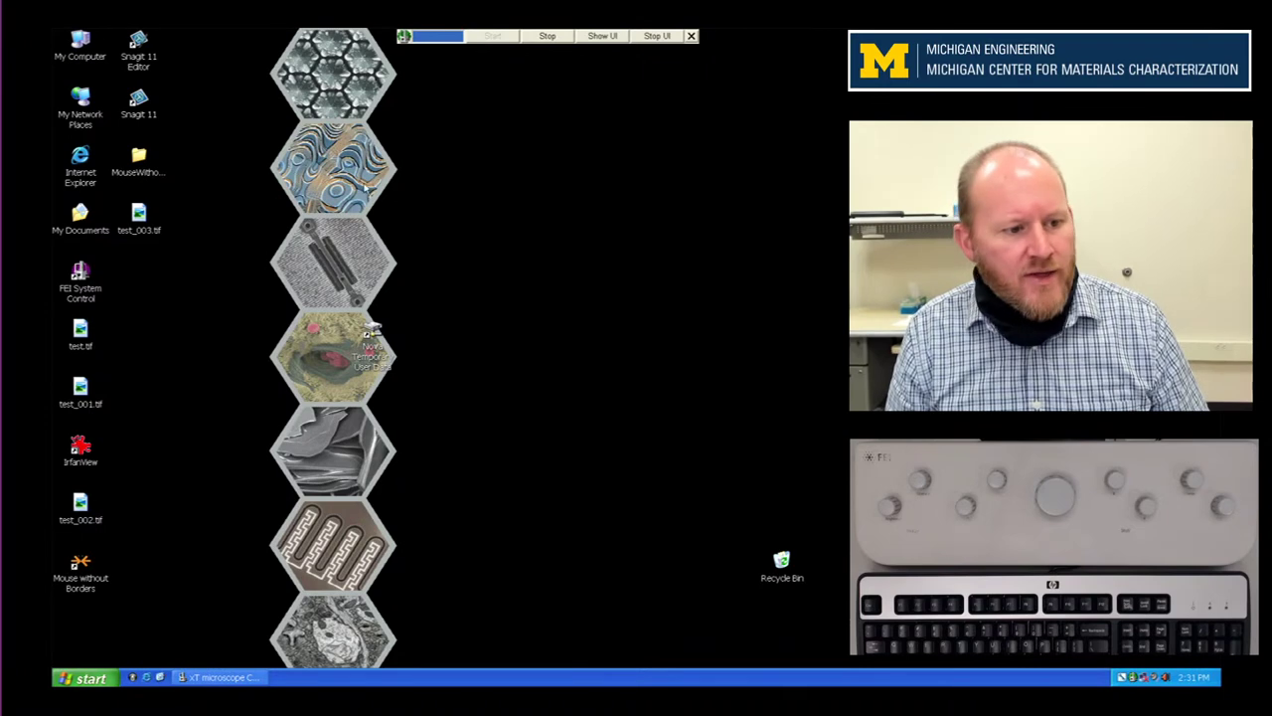
double_click(80, 45)
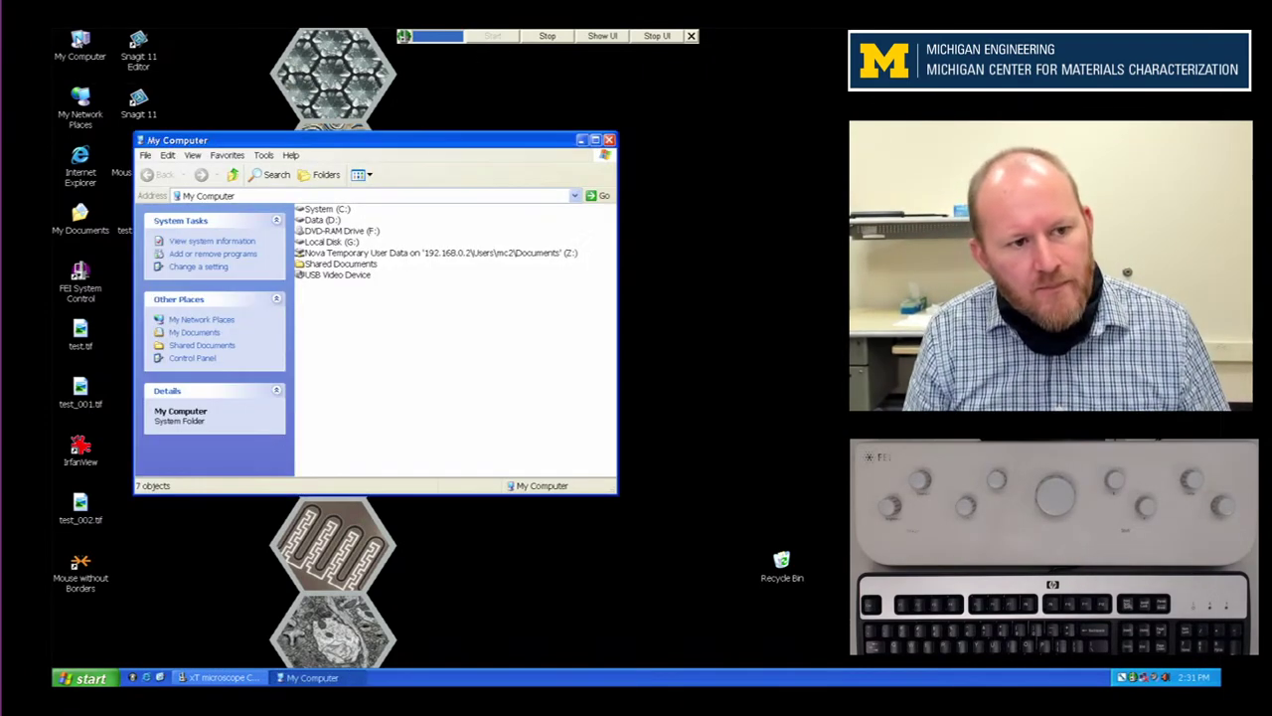
left_click(356, 253)
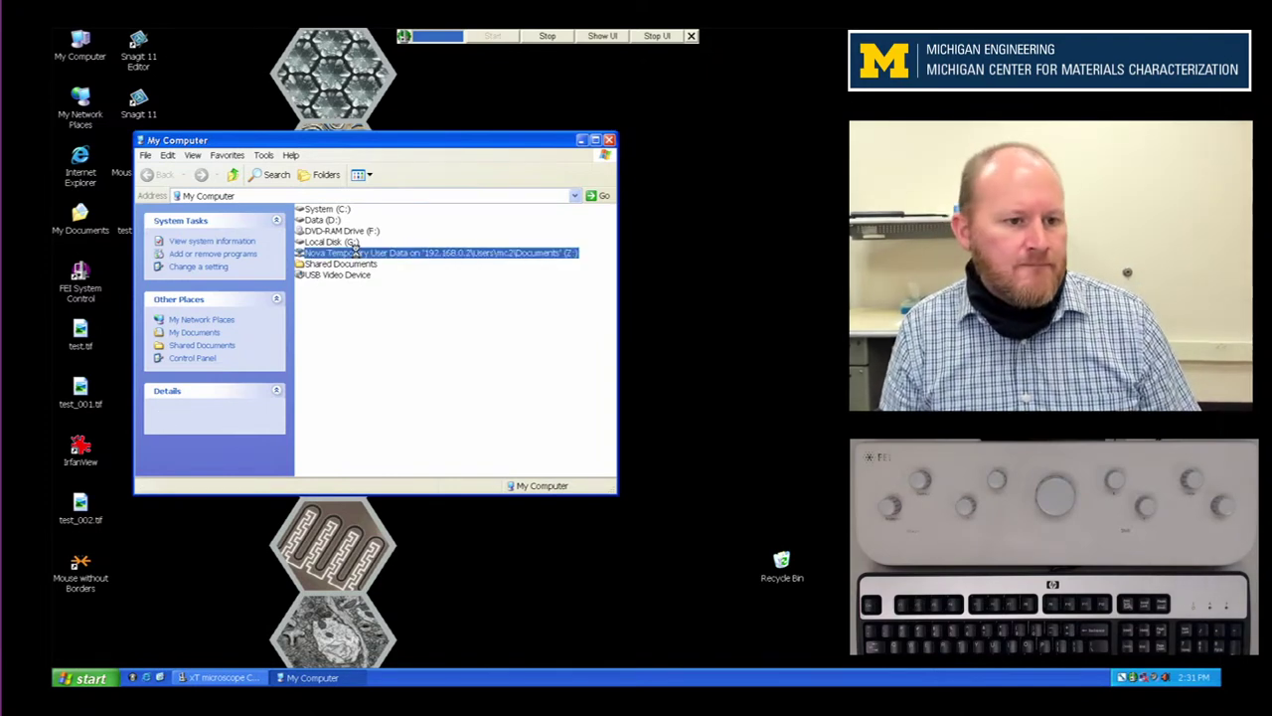
double_click(360, 254)
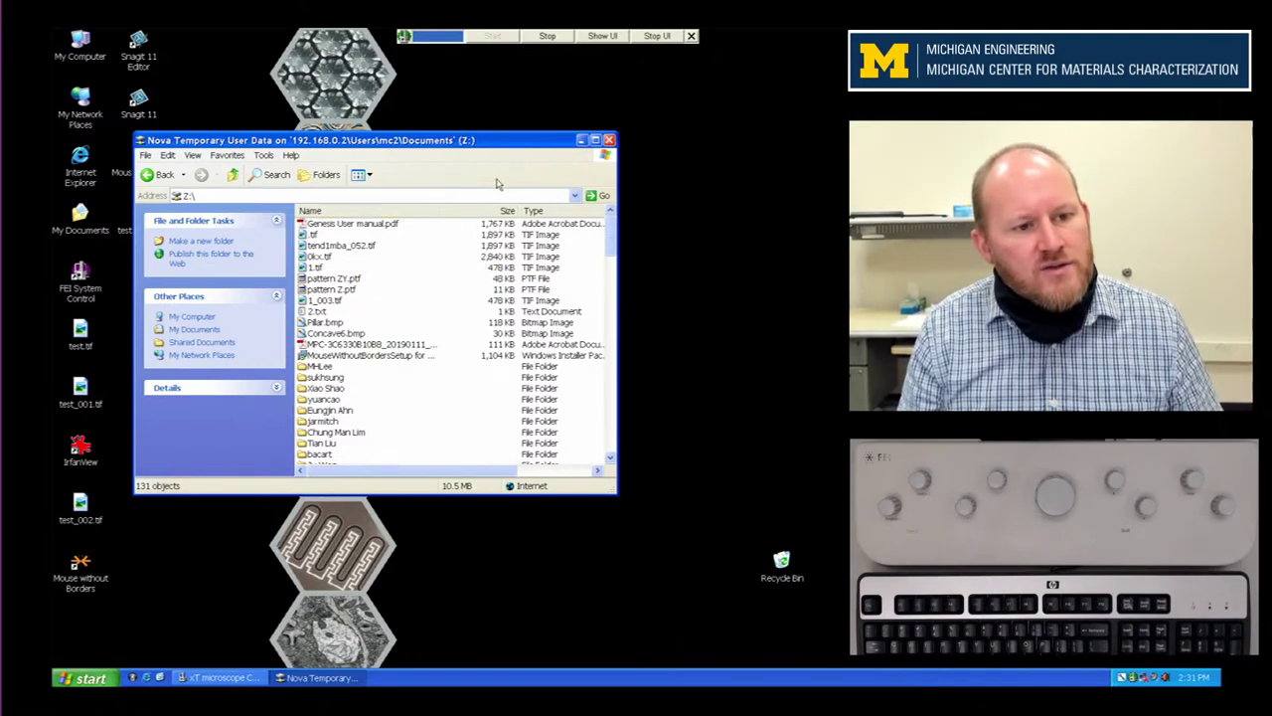
left_click(608, 140)
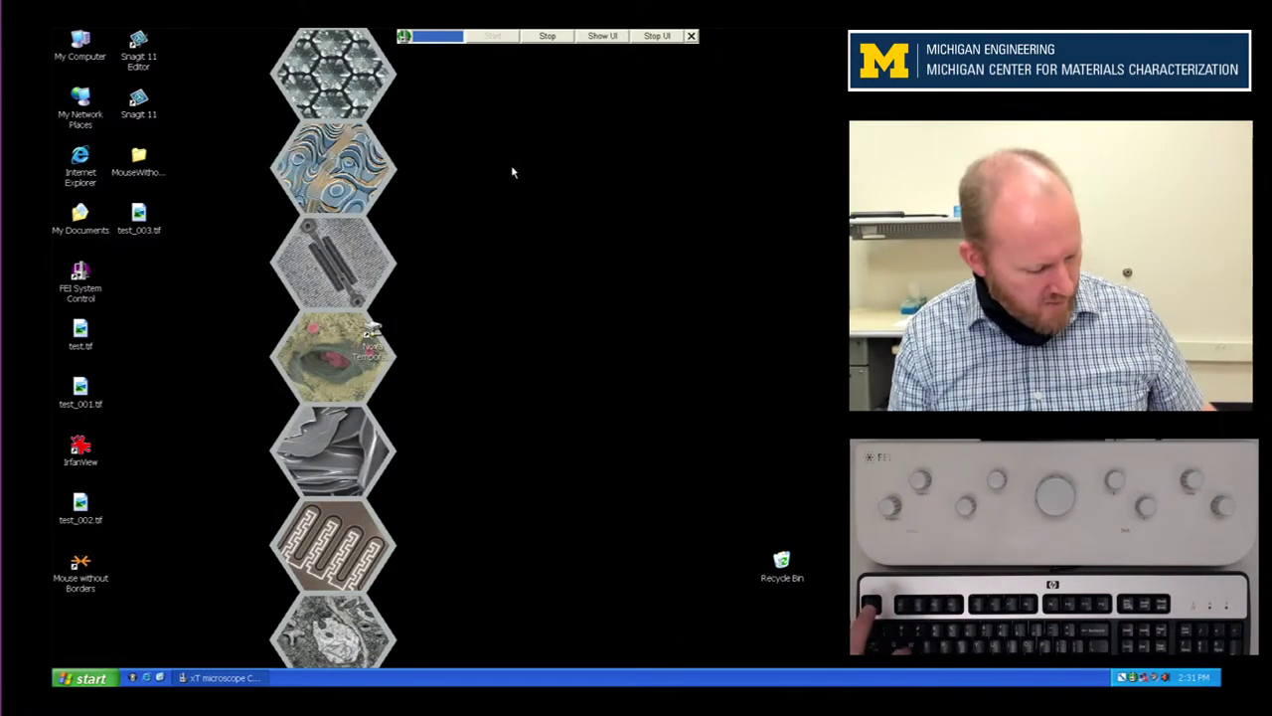
Step: Browse My Documents' Training and TemporaryFolder folders, leaving a new My Computer window open
key("super+e")
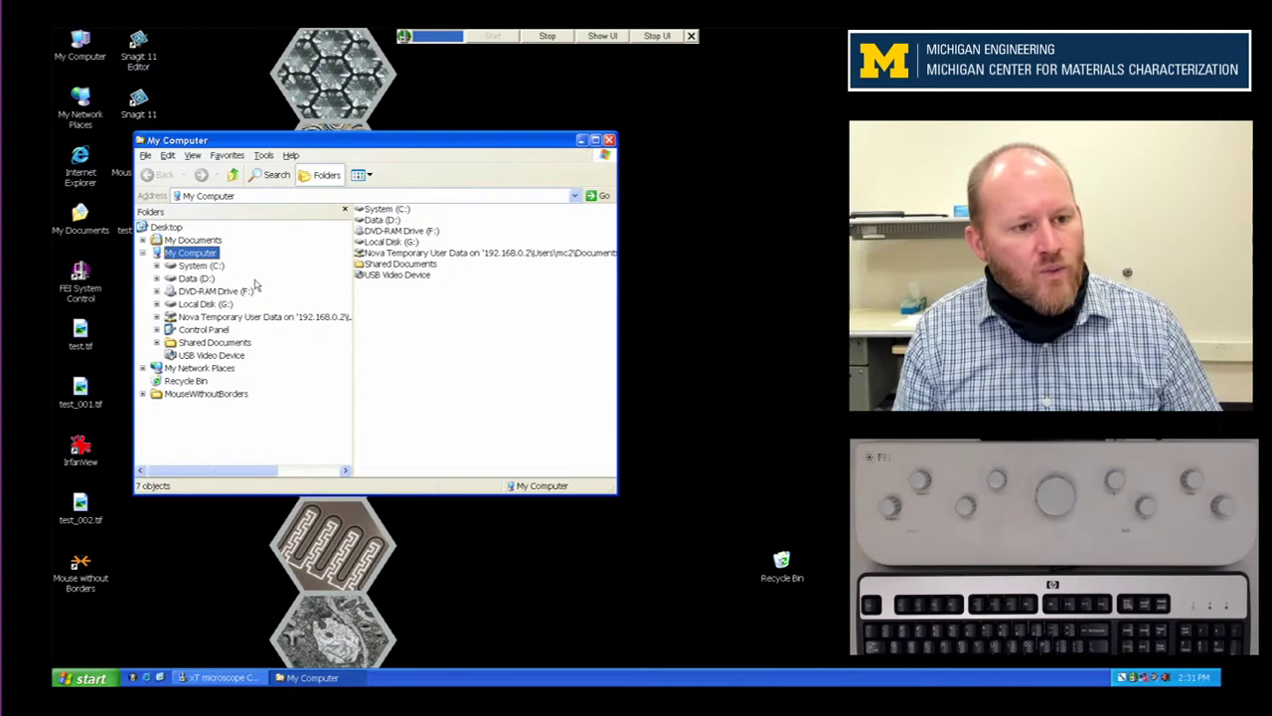
left_click(193, 240)
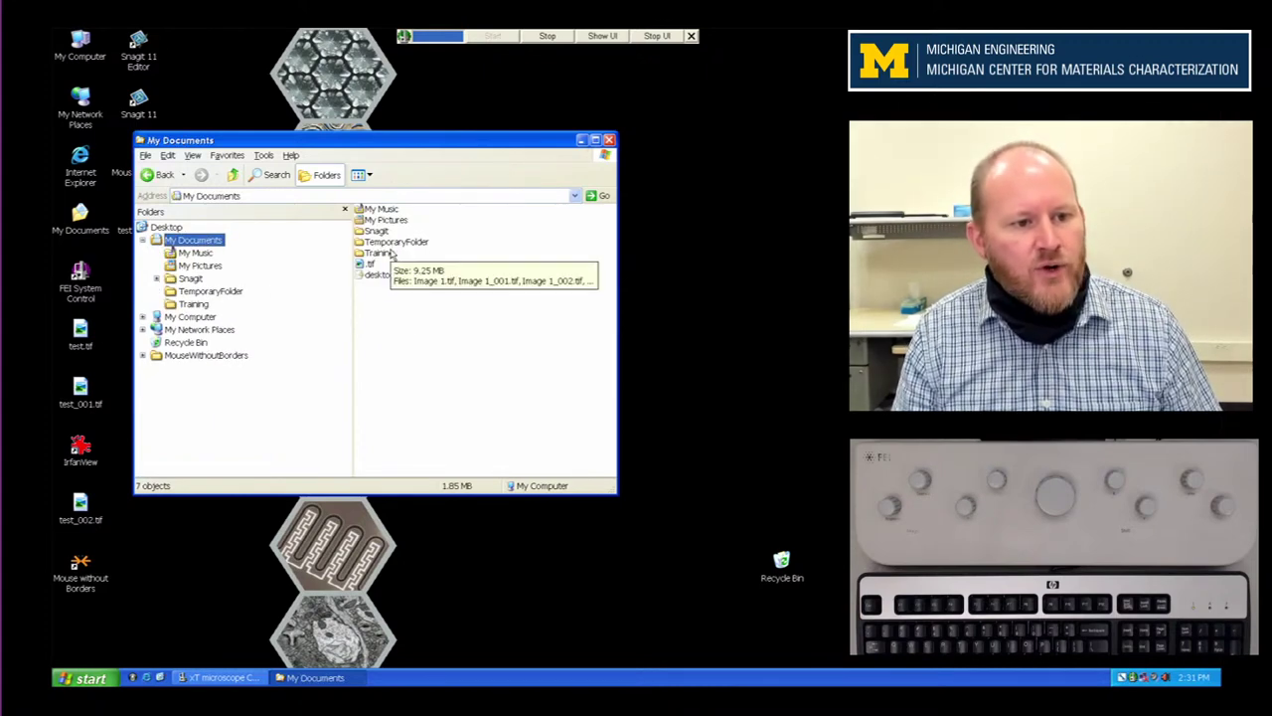
double_click(390, 253)
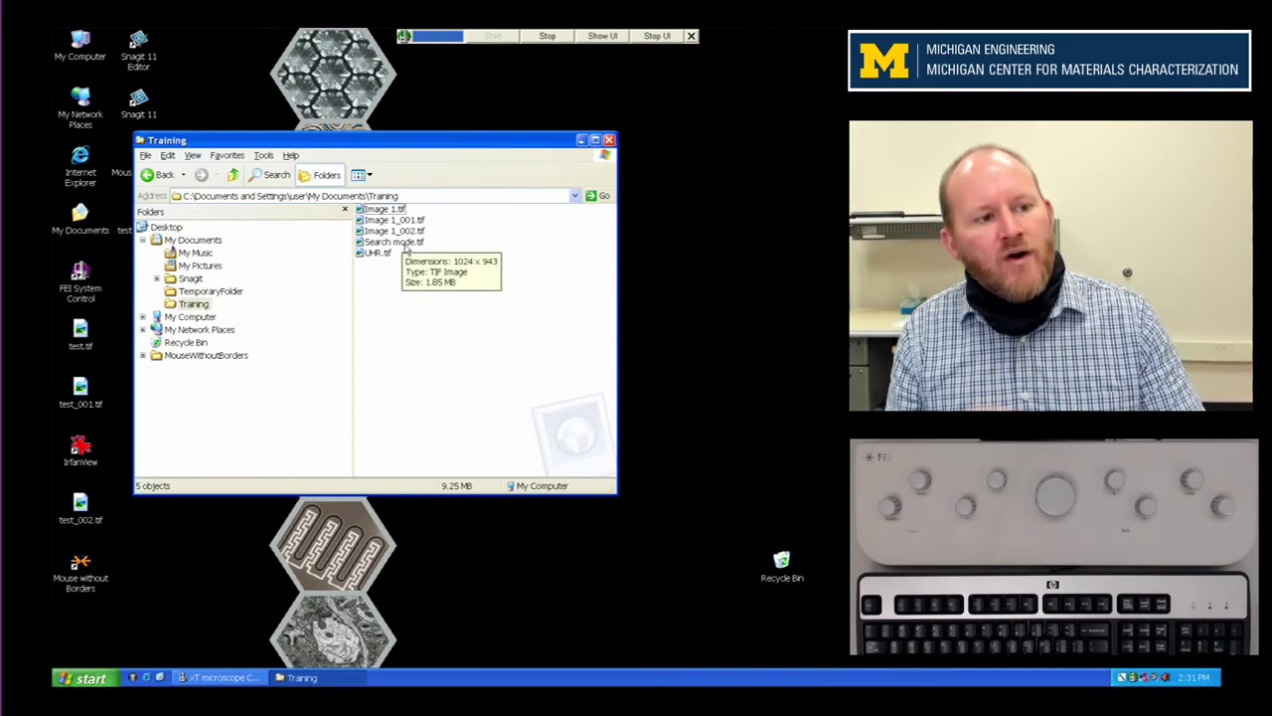
left_click_drag(286, 147, 382, 146)
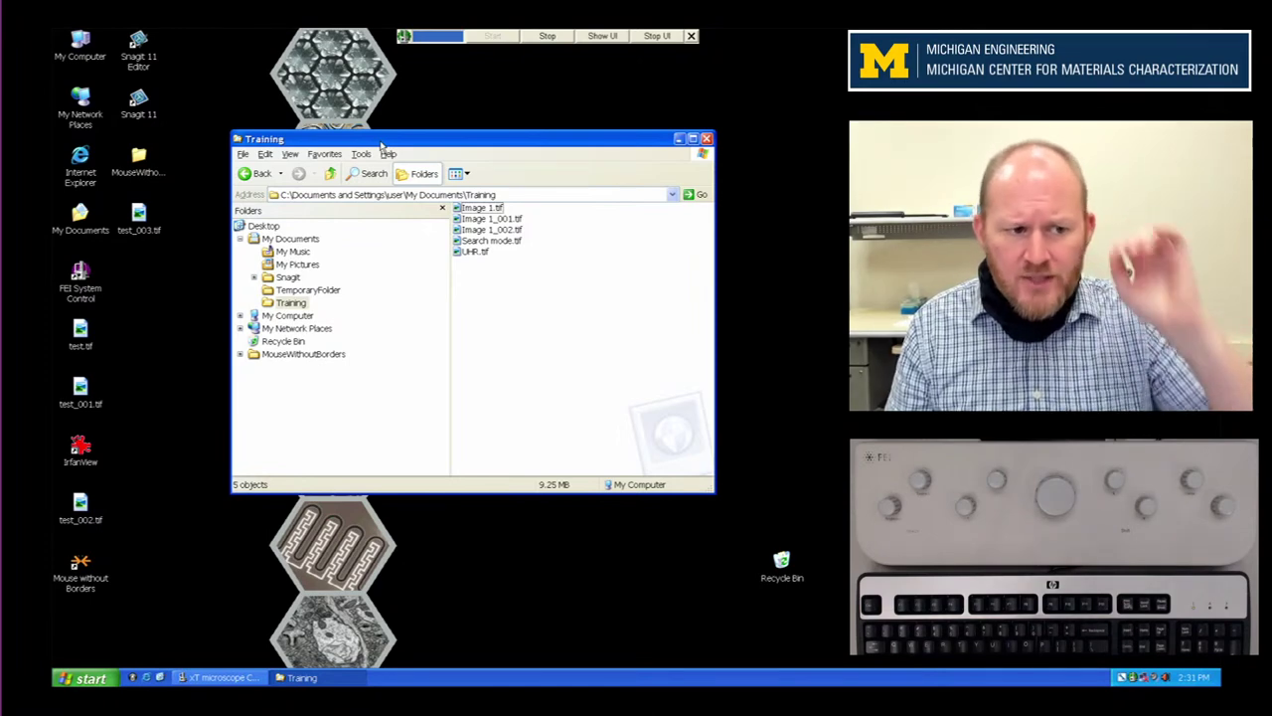
left_click(300, 291)
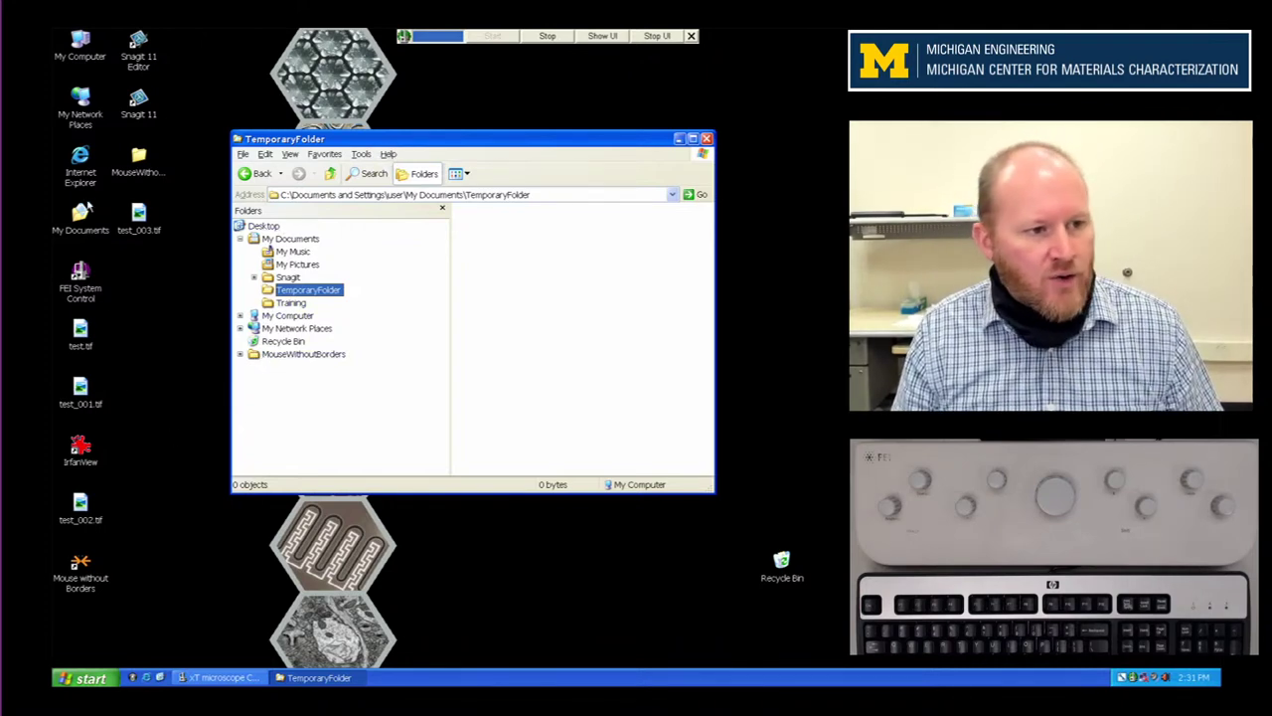
double_click(81, 45)
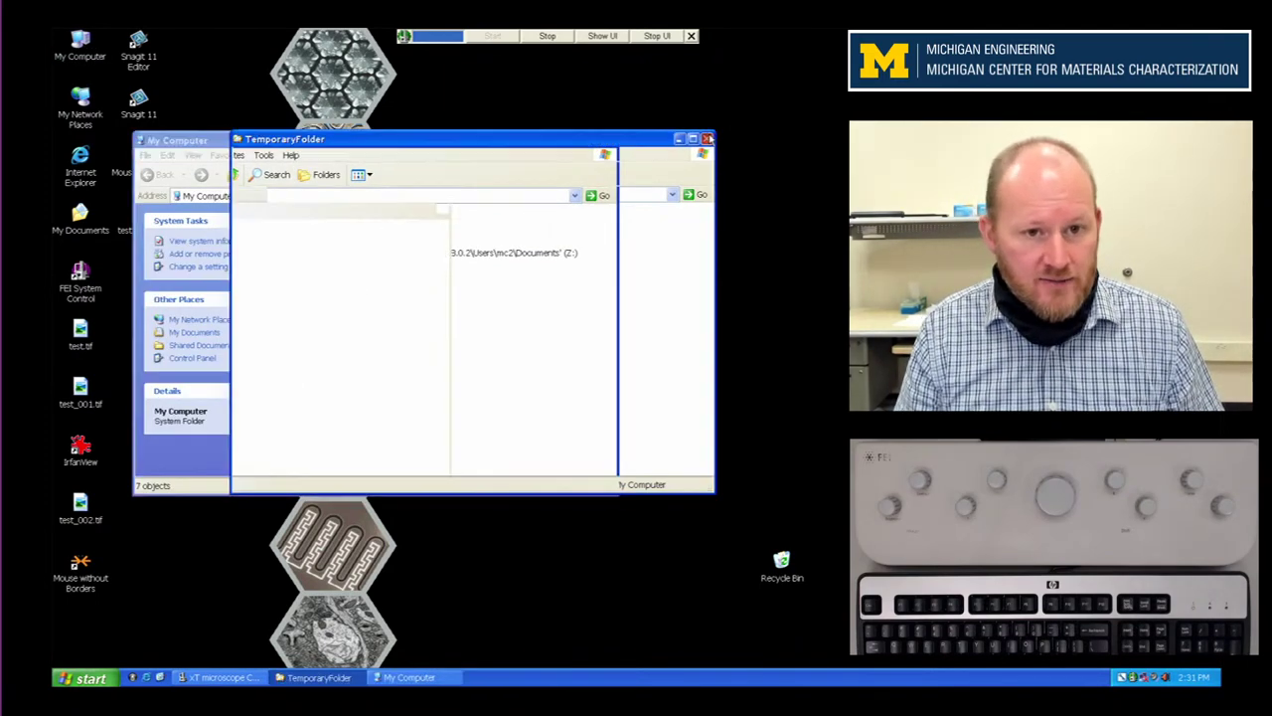
left_click(706, 138)
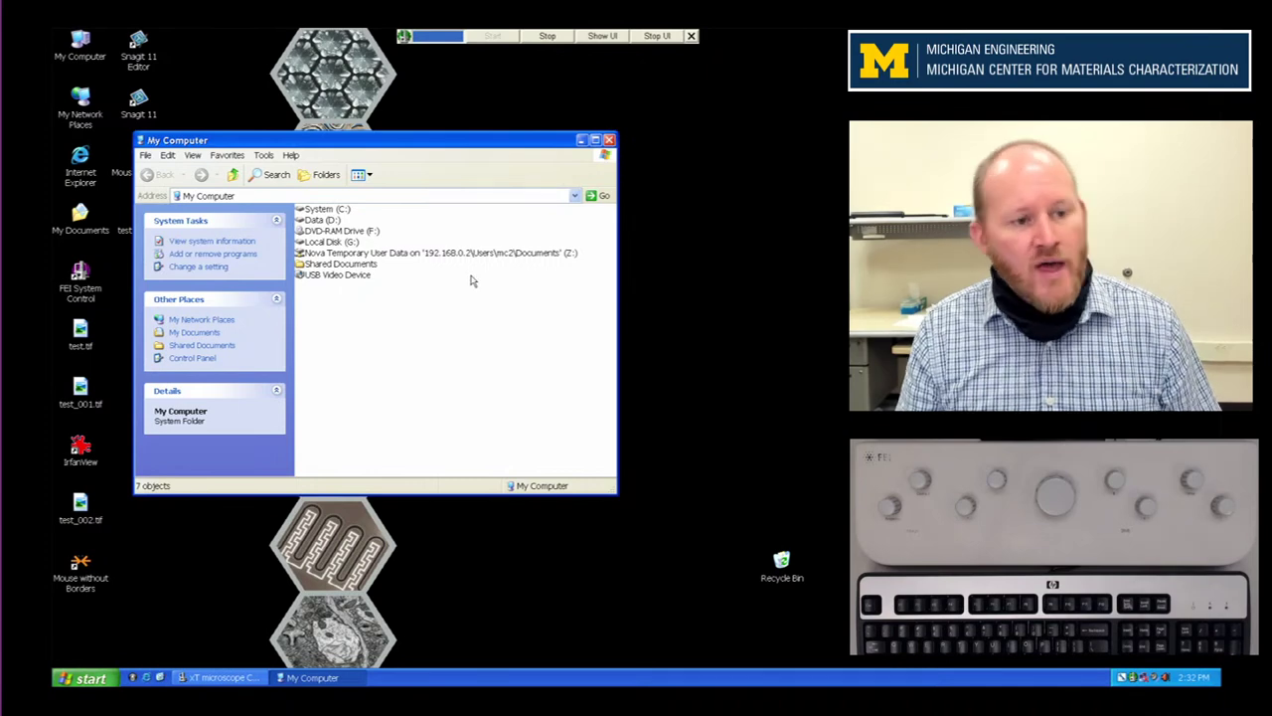
Step: Return to the microscope window in four-quadrant view and switch off the electron beam
left_click(610, 140)
left_click(601, 36)
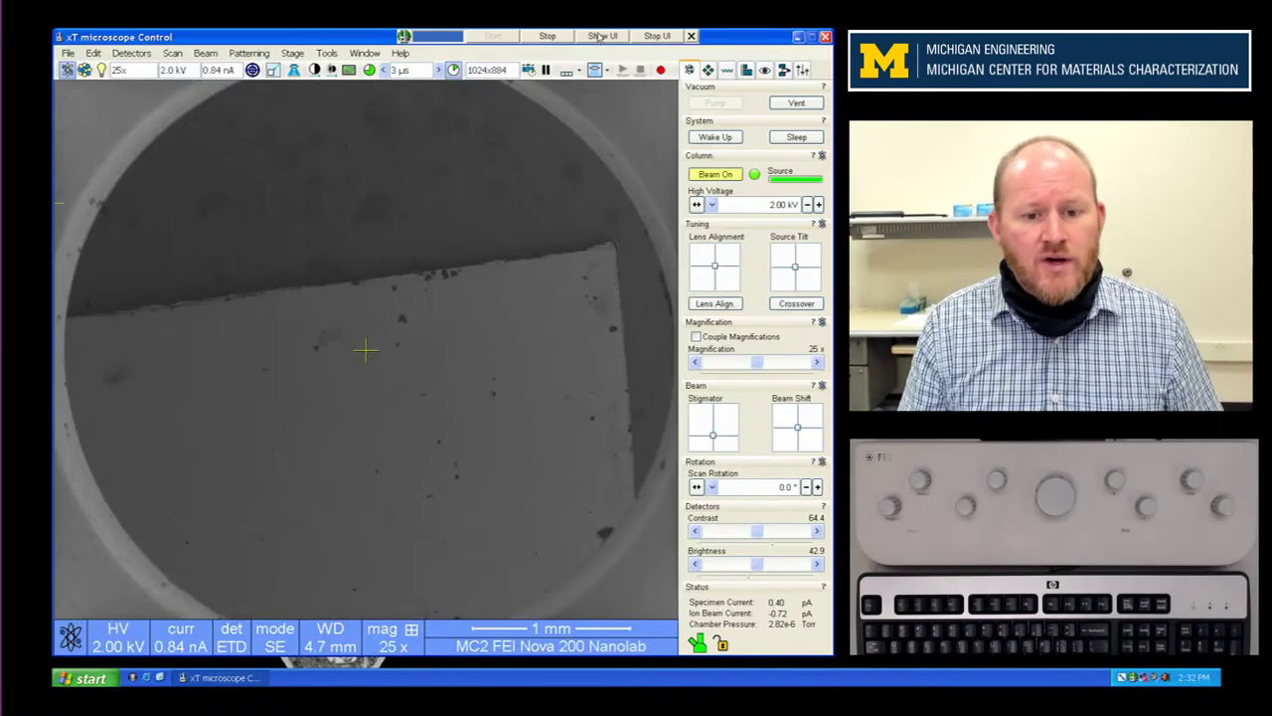
key("F5")
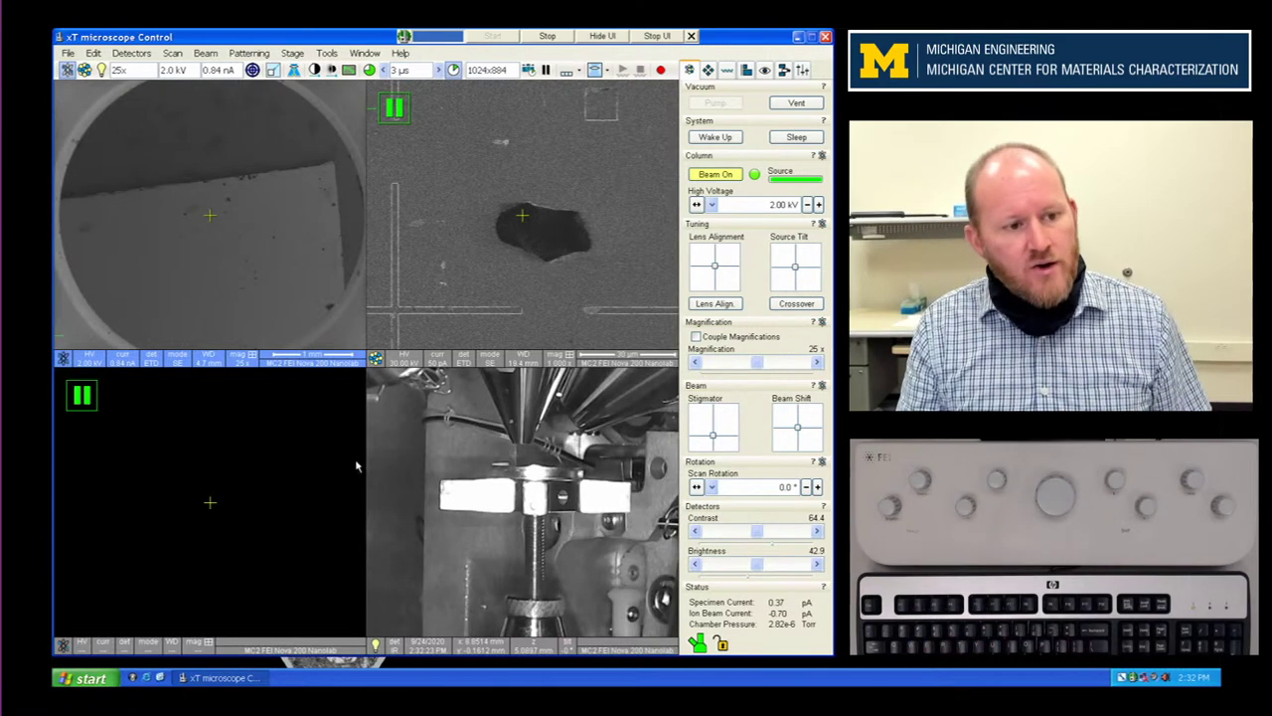
left_click(546, 70)
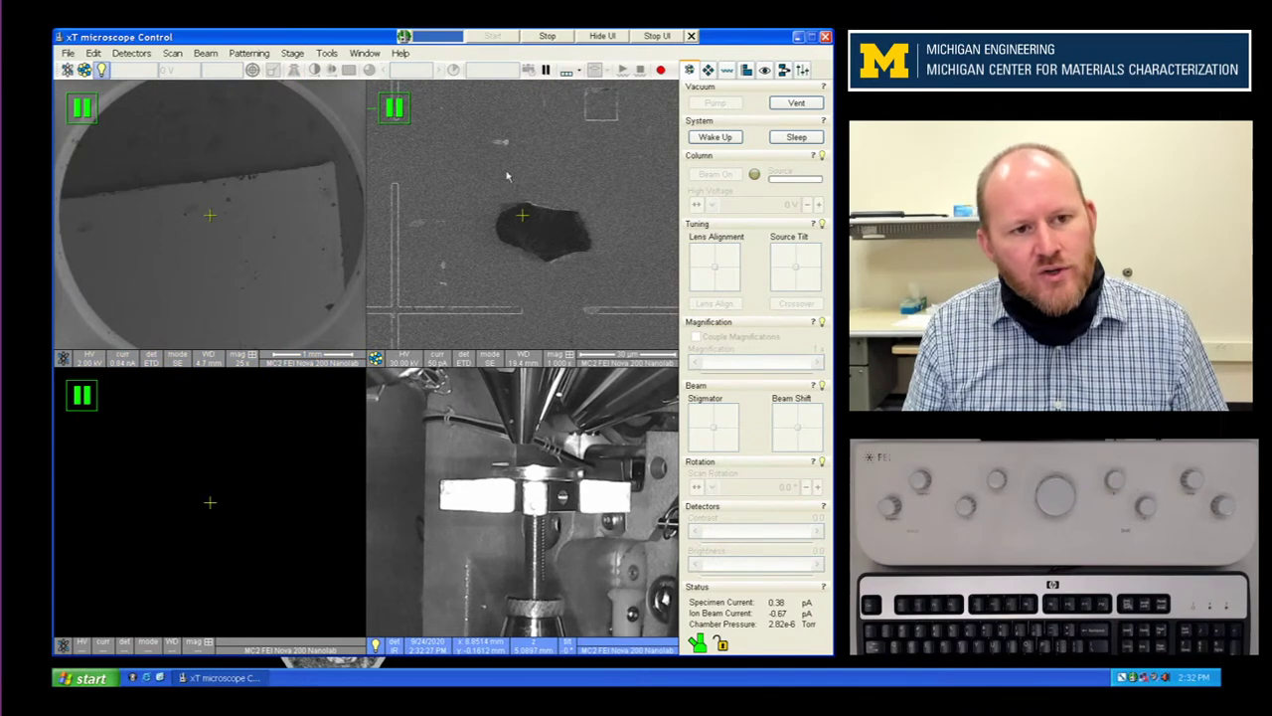
left_click(546, 70)
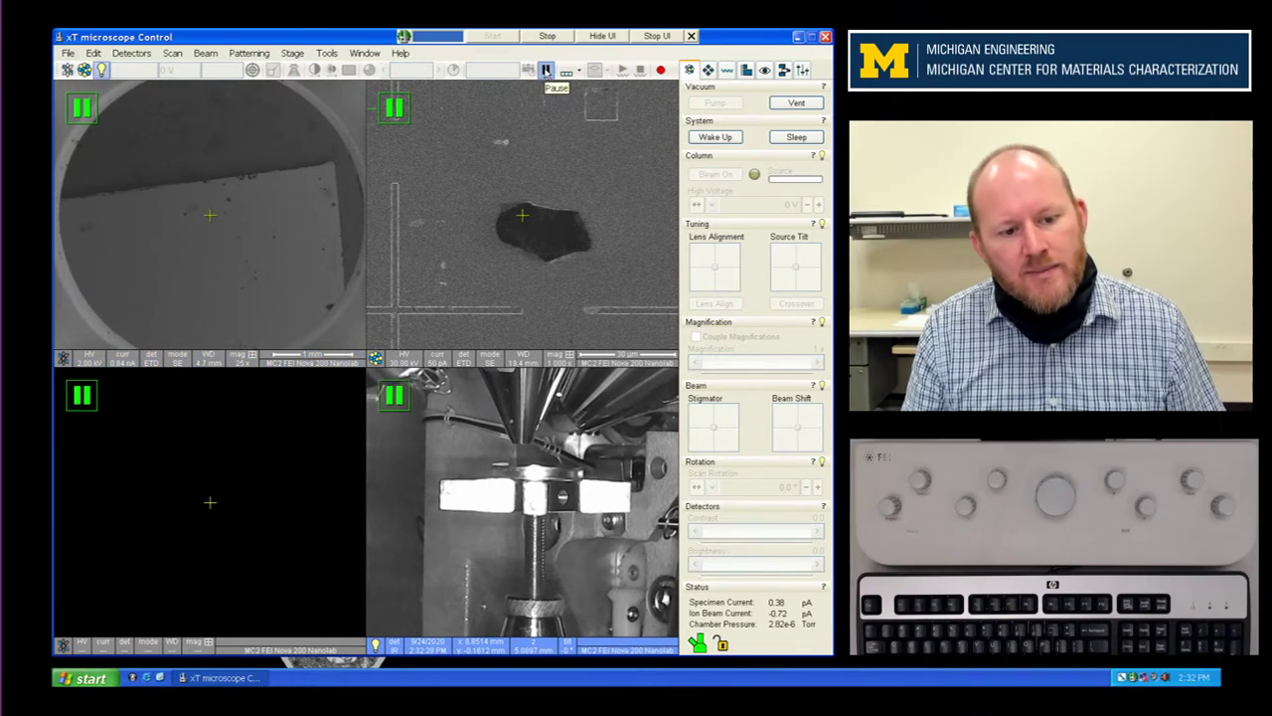
left_click(546, 70)
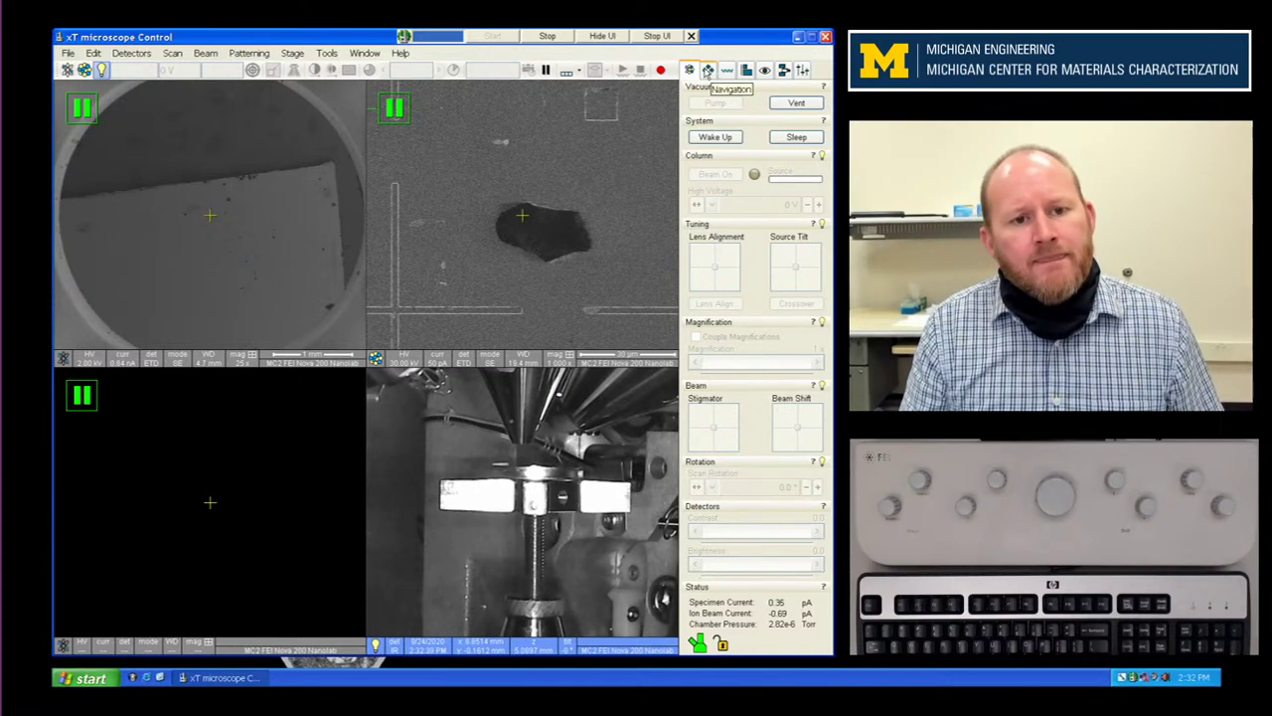
Step: Drive the stage to X 0, Y 0 from the Stage Coordinates page
left_click(709, 71)
double_click(774, 140)
type("0")
key("Tab")
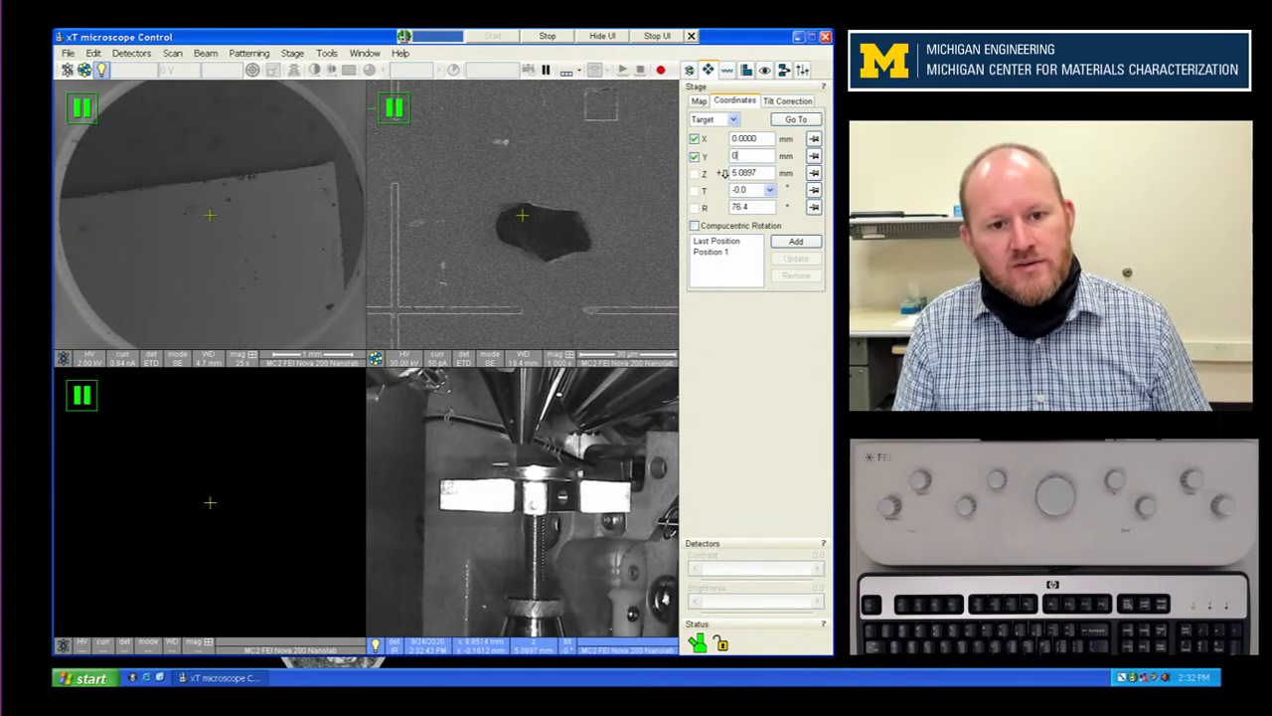
key("Return")
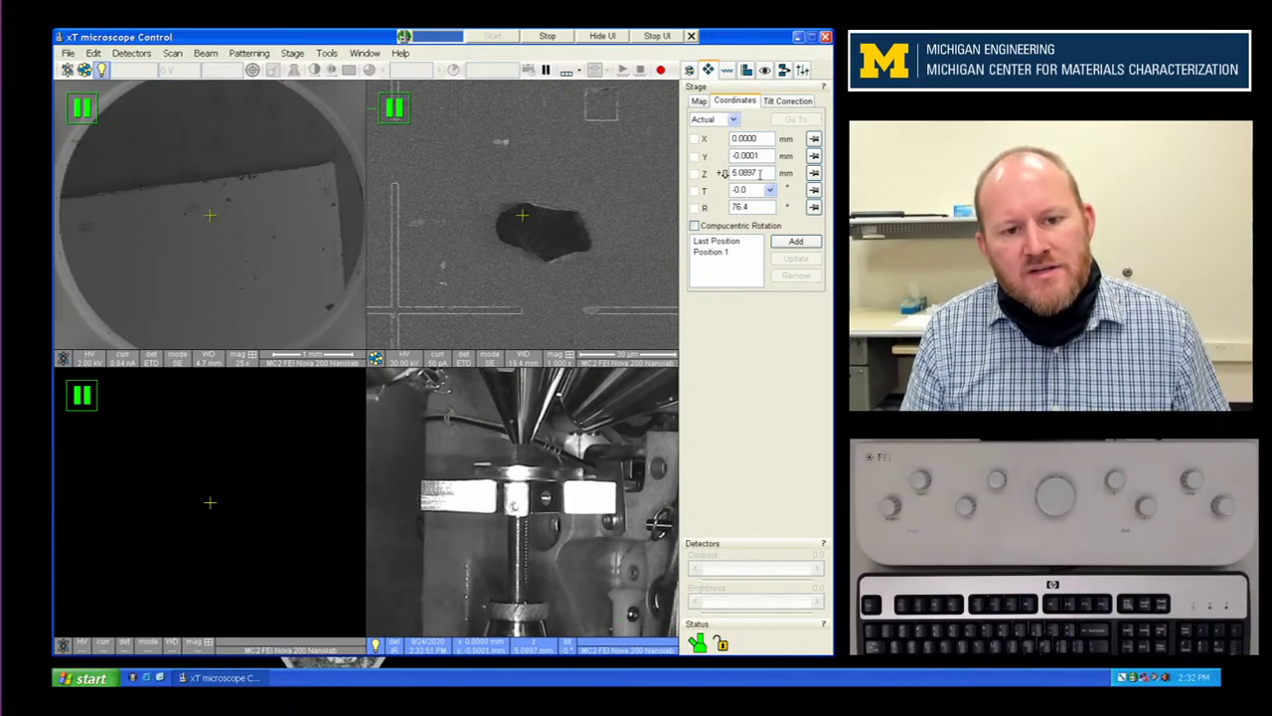
left_click(690, 70)
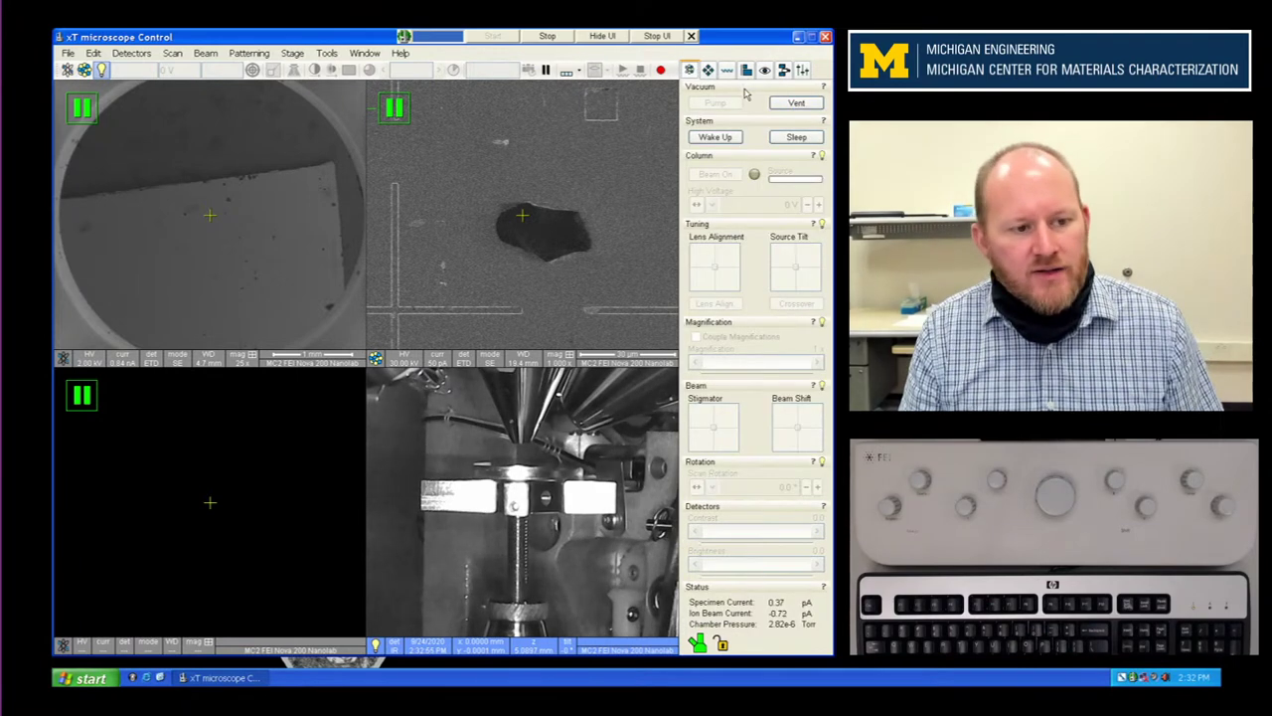
Step: Vent the specimen chamber, confirming Yes in the vacuum message
left_click(794, 103)
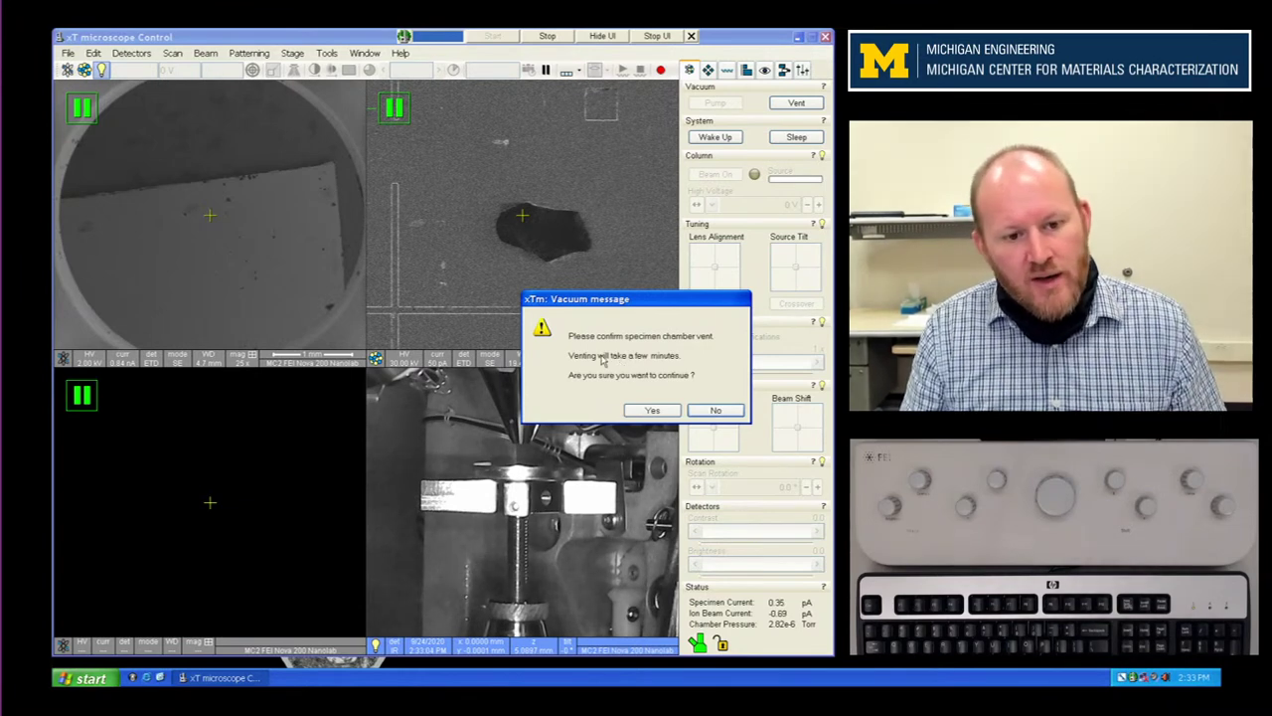
left_click(644, 410)
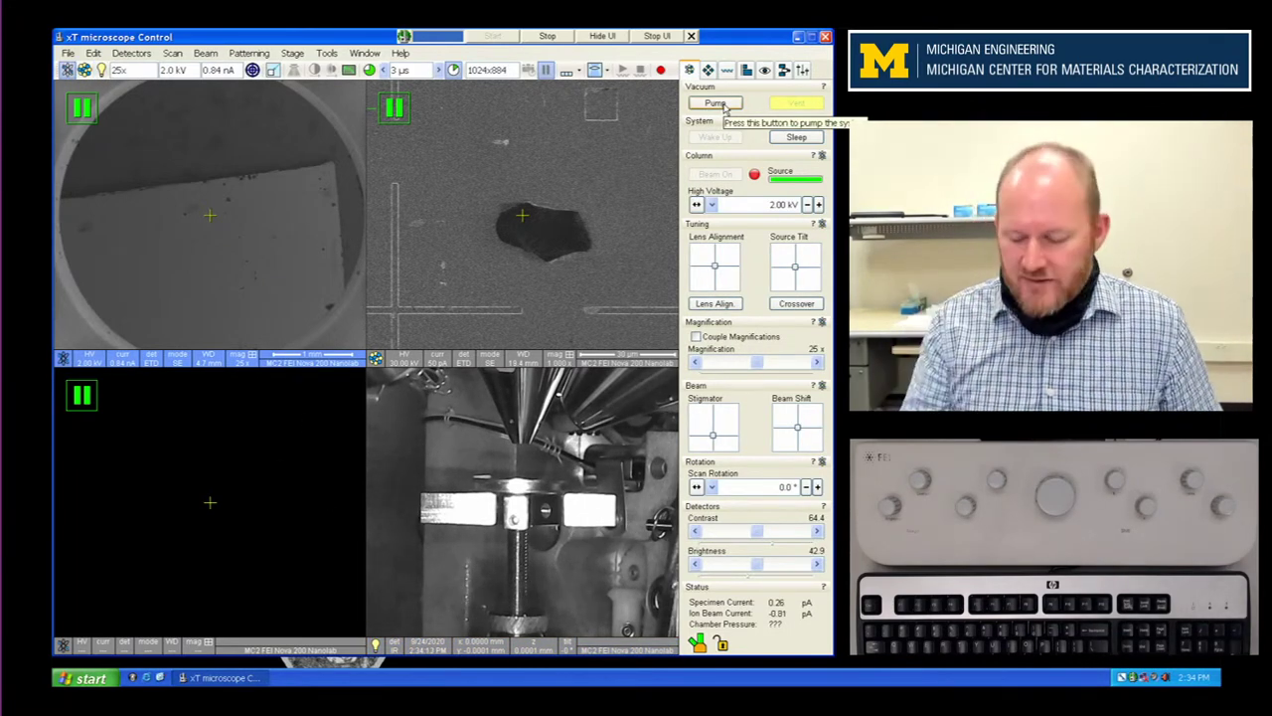
Step: Start pumping the chamber down and check the vacuum status pressures
left_click(724, 106)
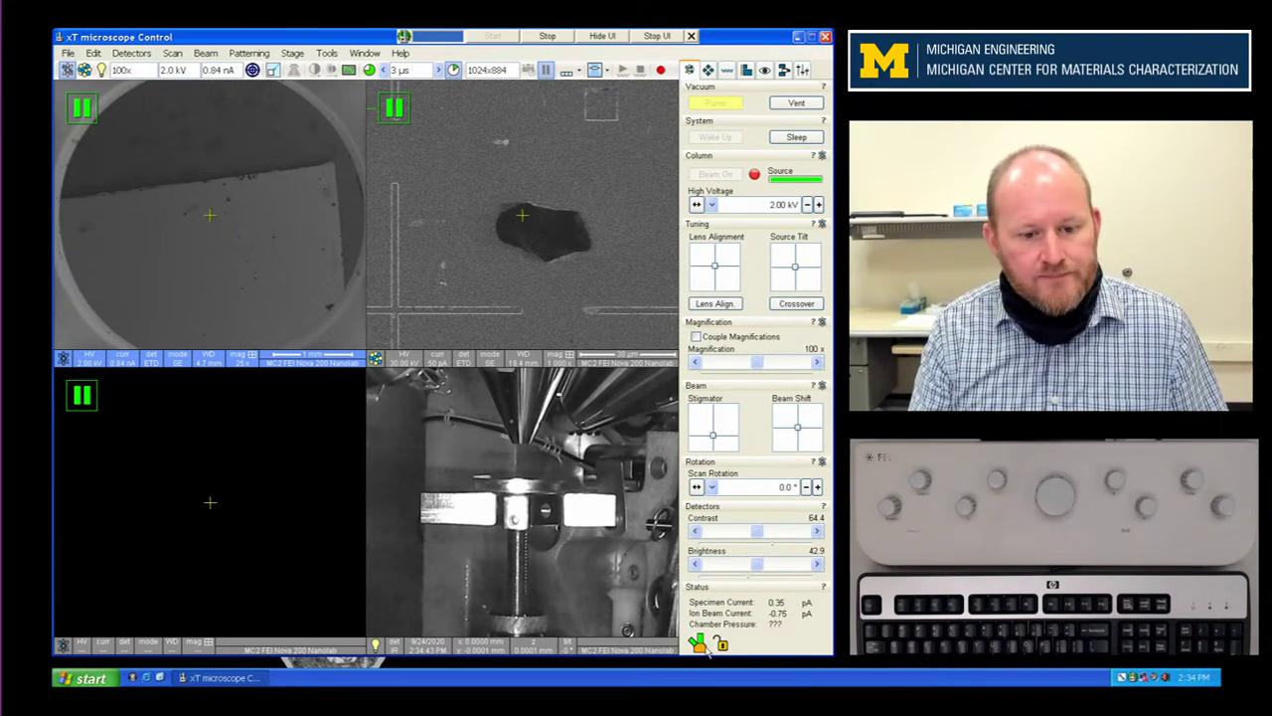
mouse_move(705, 648)
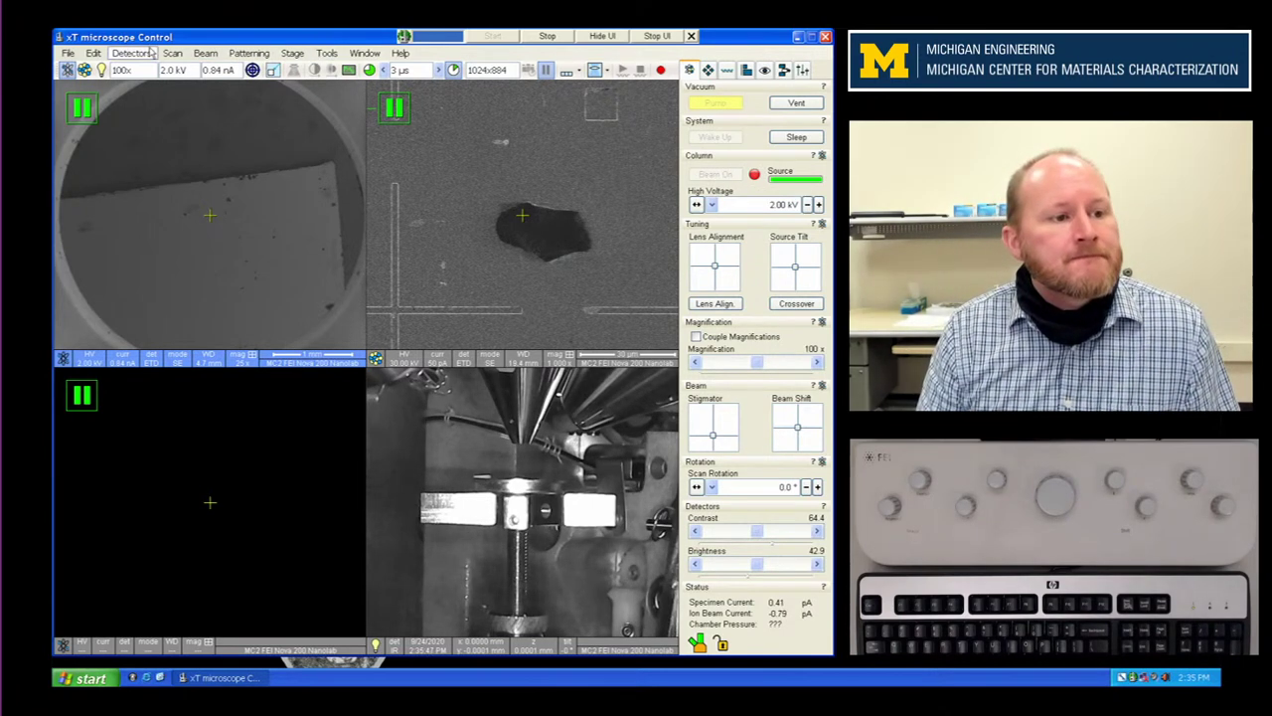
Step: Look through the File, Beam and Stage menus
left_click(68, 53)
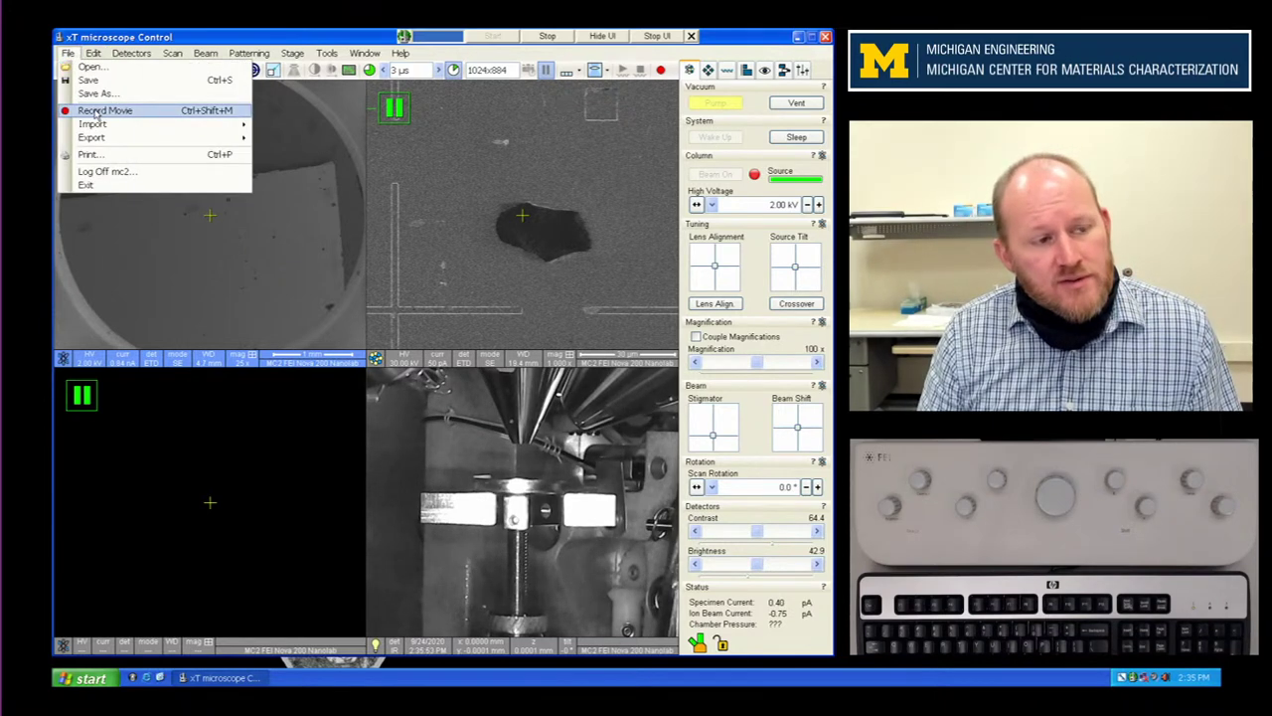
mouse_move(99, 53)
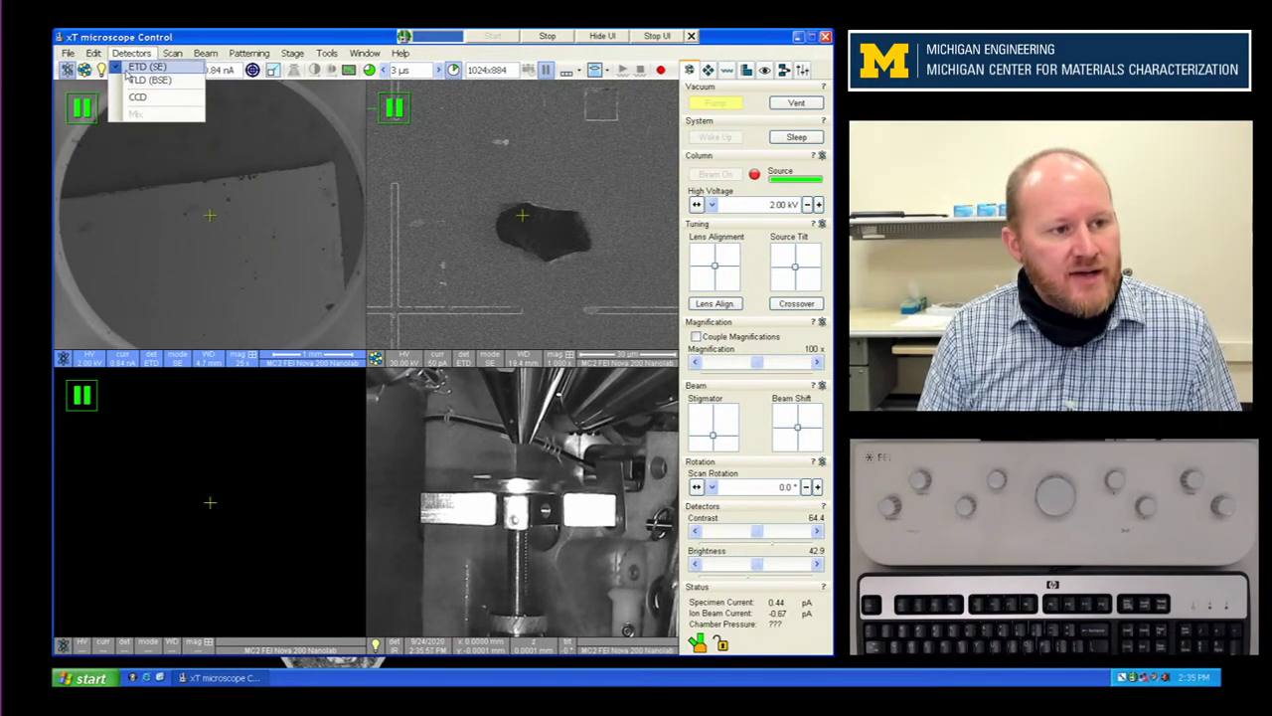
mouse_move(173, 56)
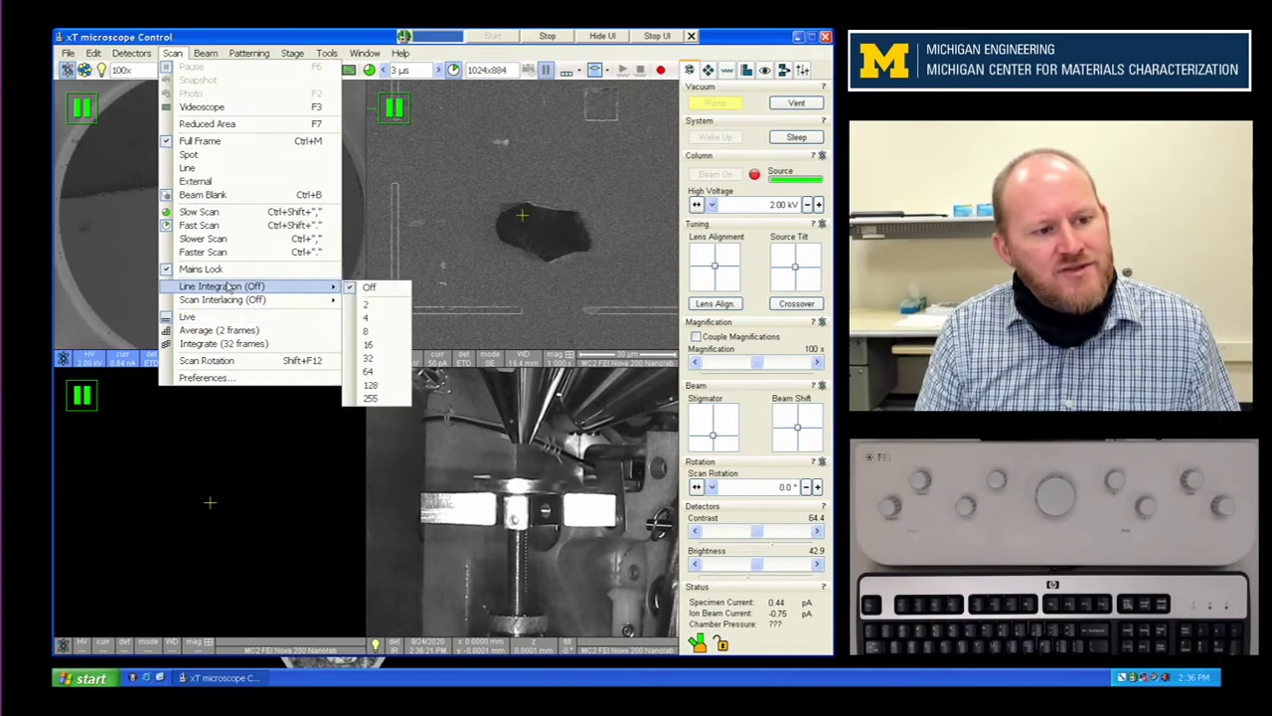
mouse_move(232, 288)
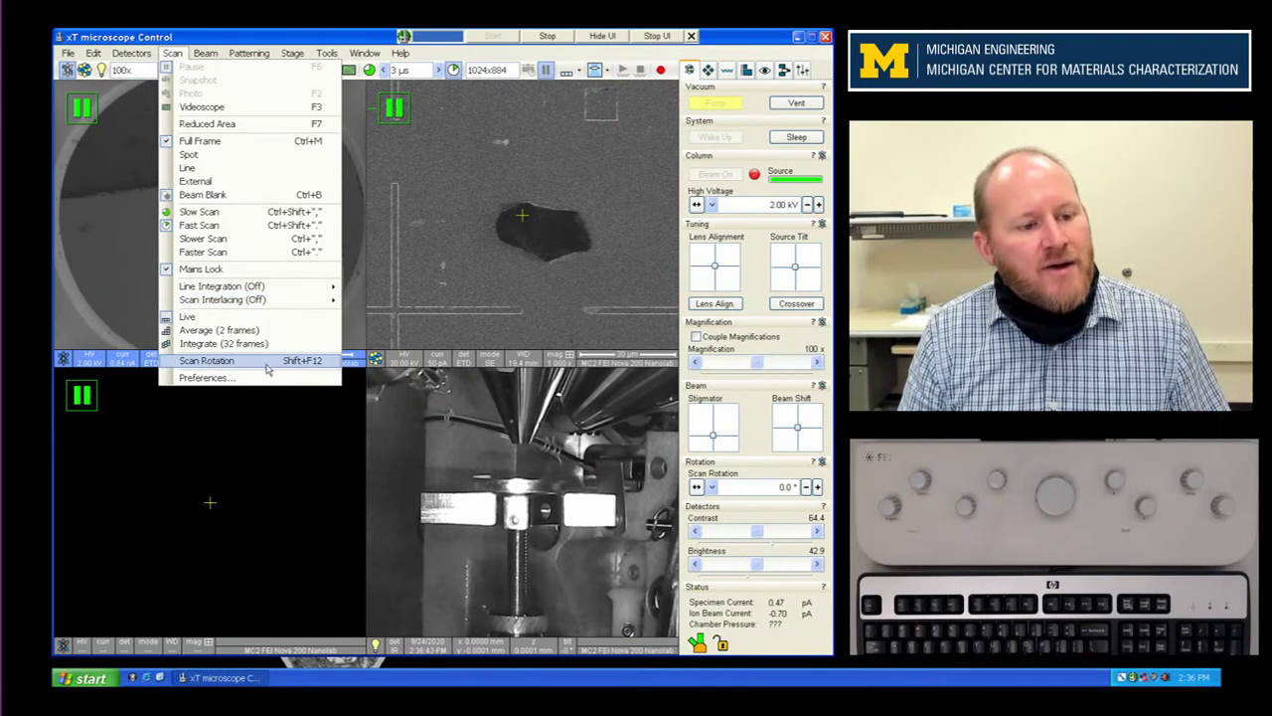
left_click(199, 167)
left_click(204, 53)
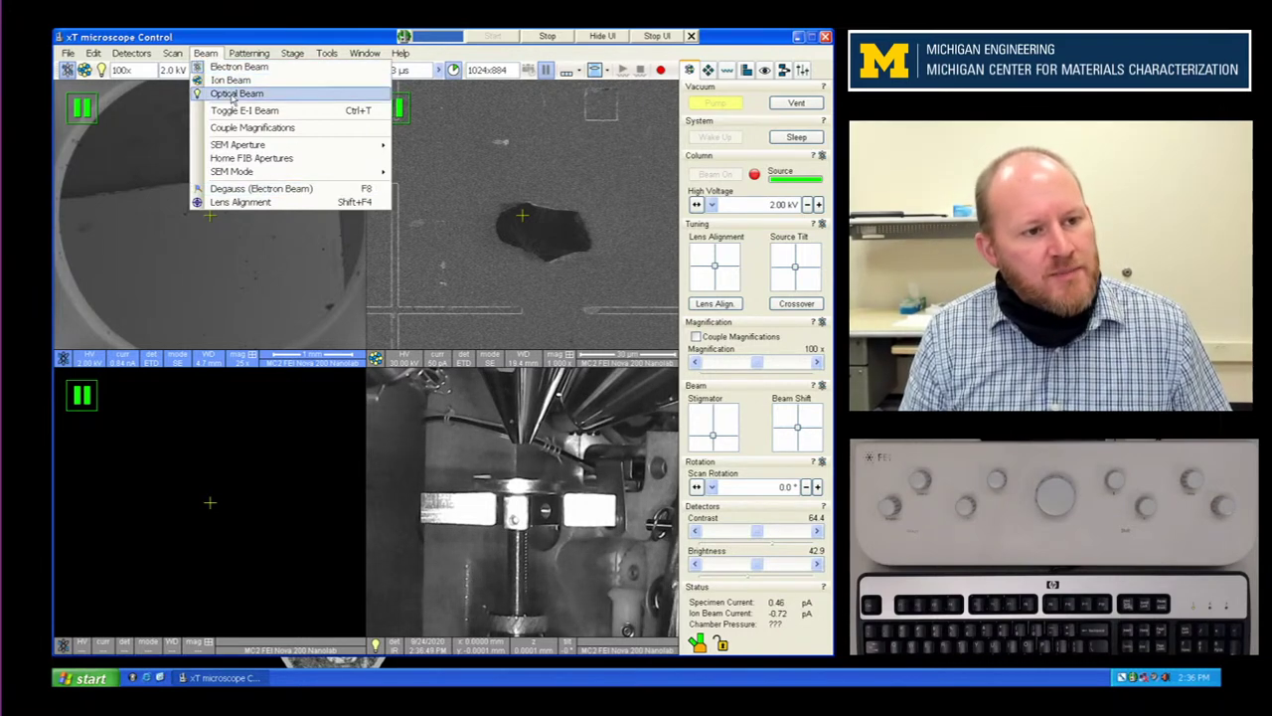
mouse_move(248, 53)
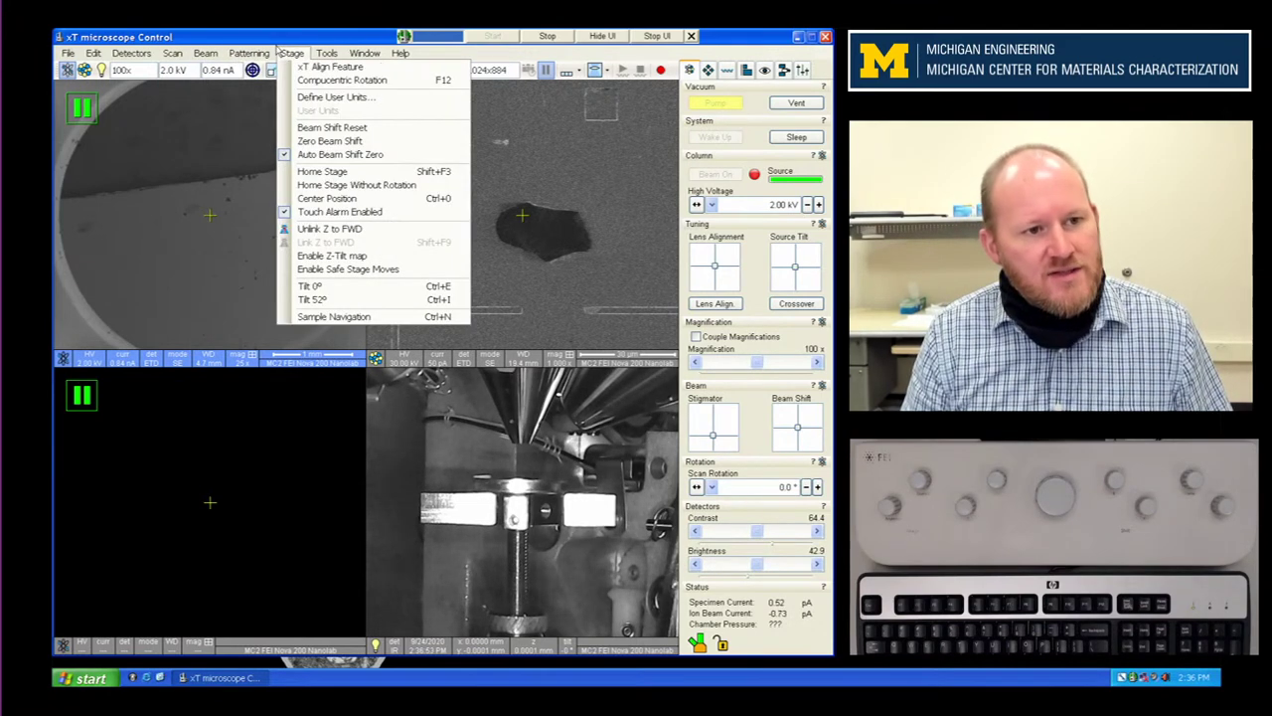
left_click(288, 54)
left_click(294, 60)
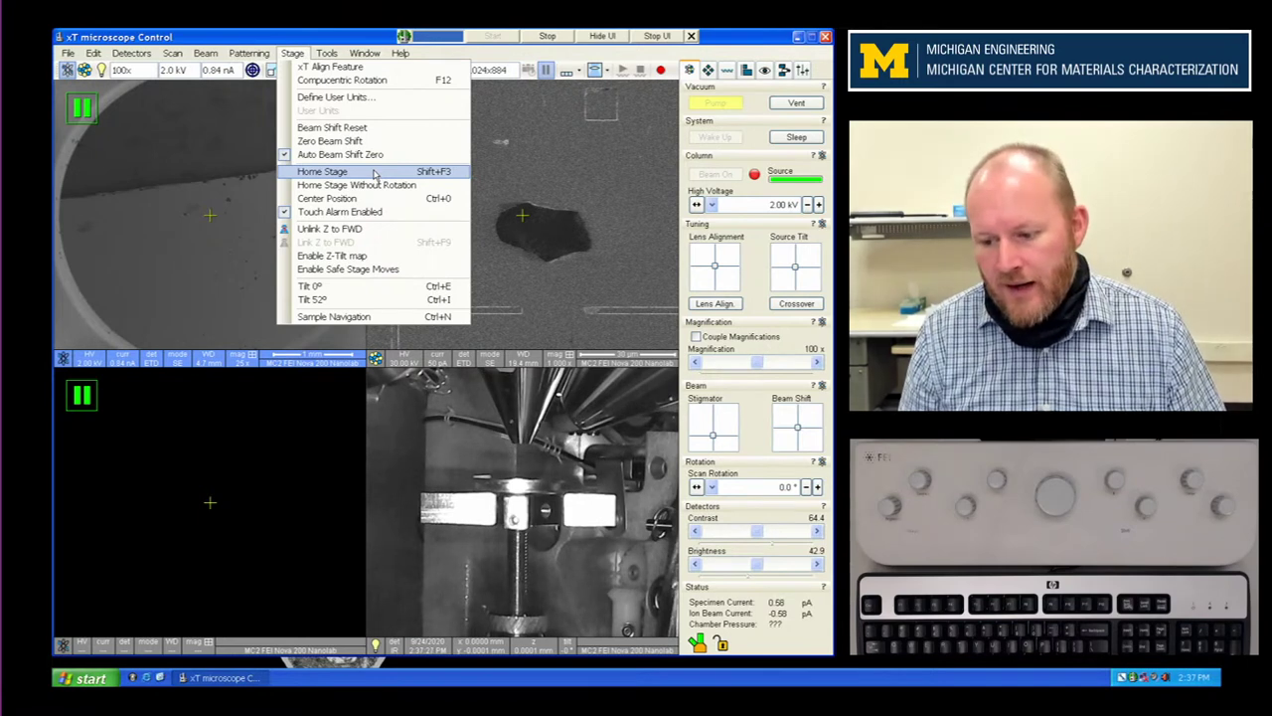
mouse_move(331, 57)
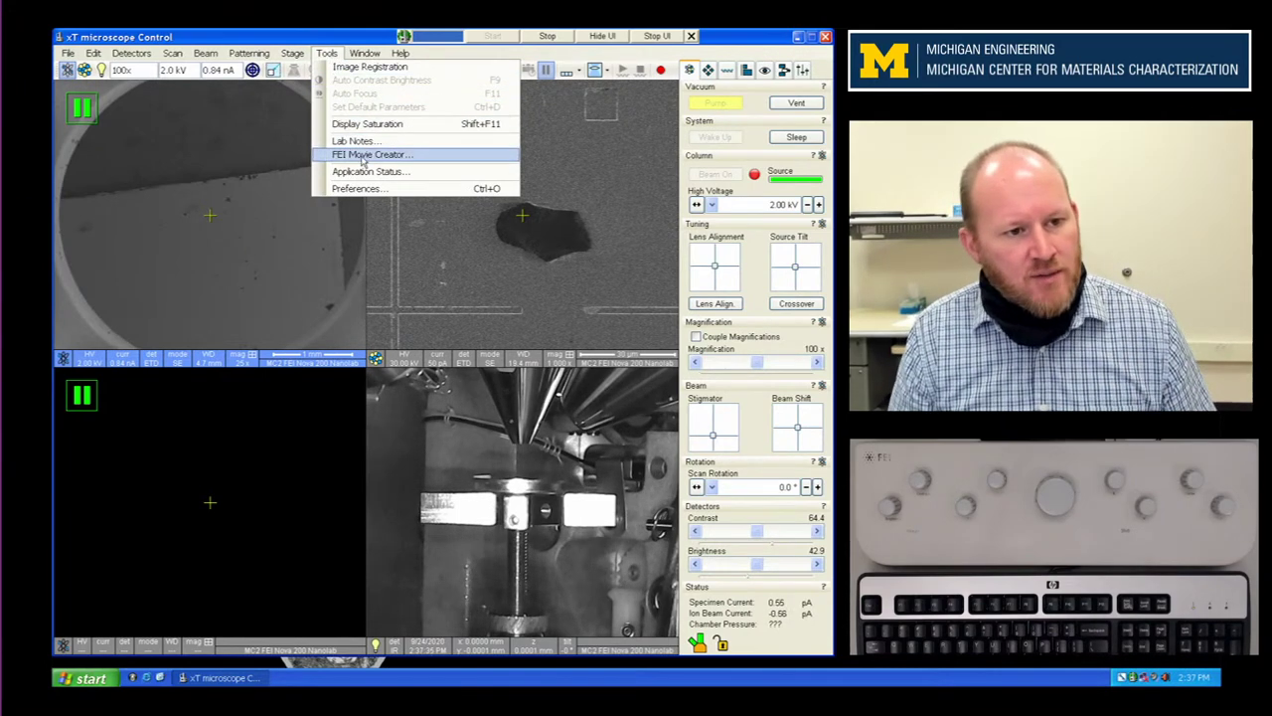
Step: Toggle Window > Center Cross off and back on, then open the Help menu
mouse_move(368, 52)
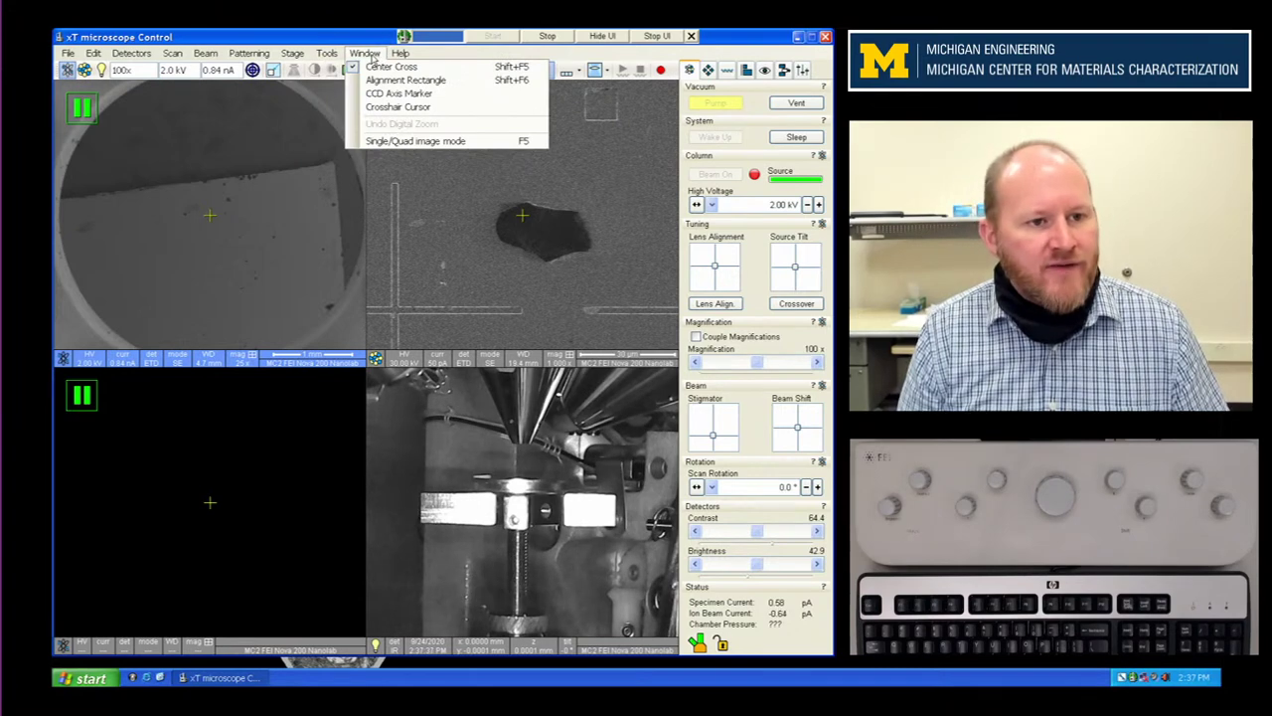
left_click(376, 67)
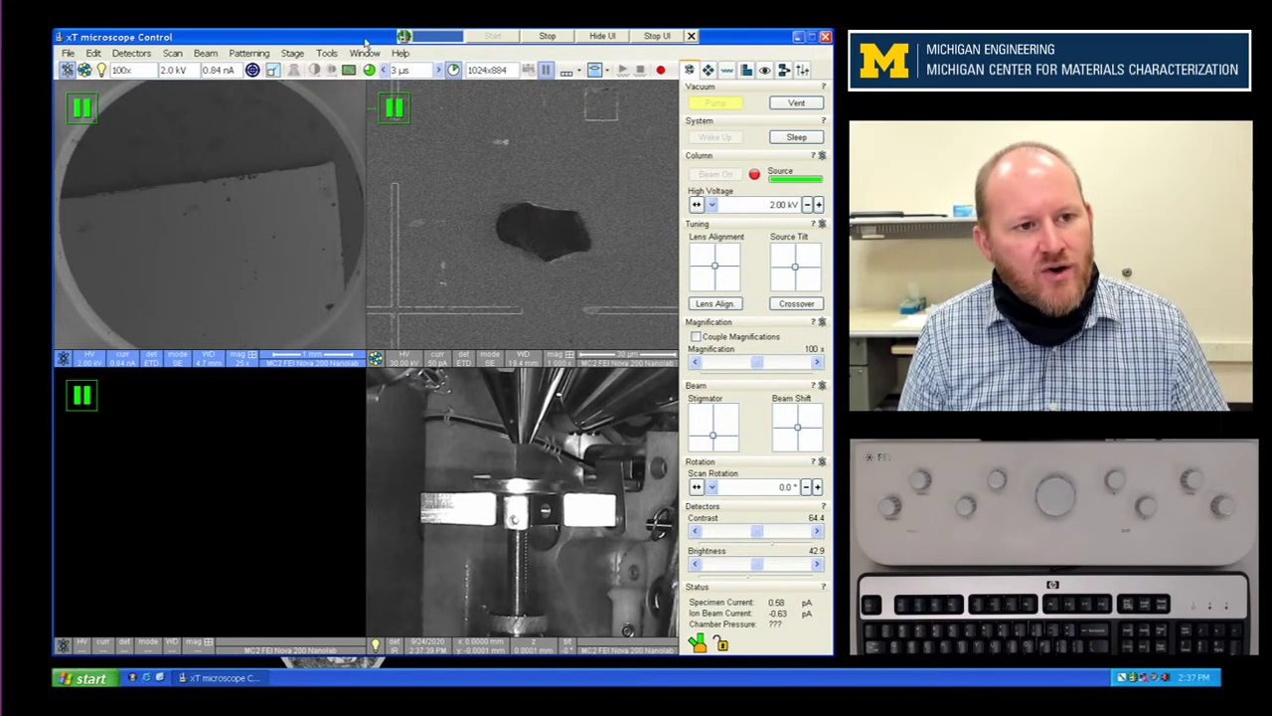
left_click(364, 54)
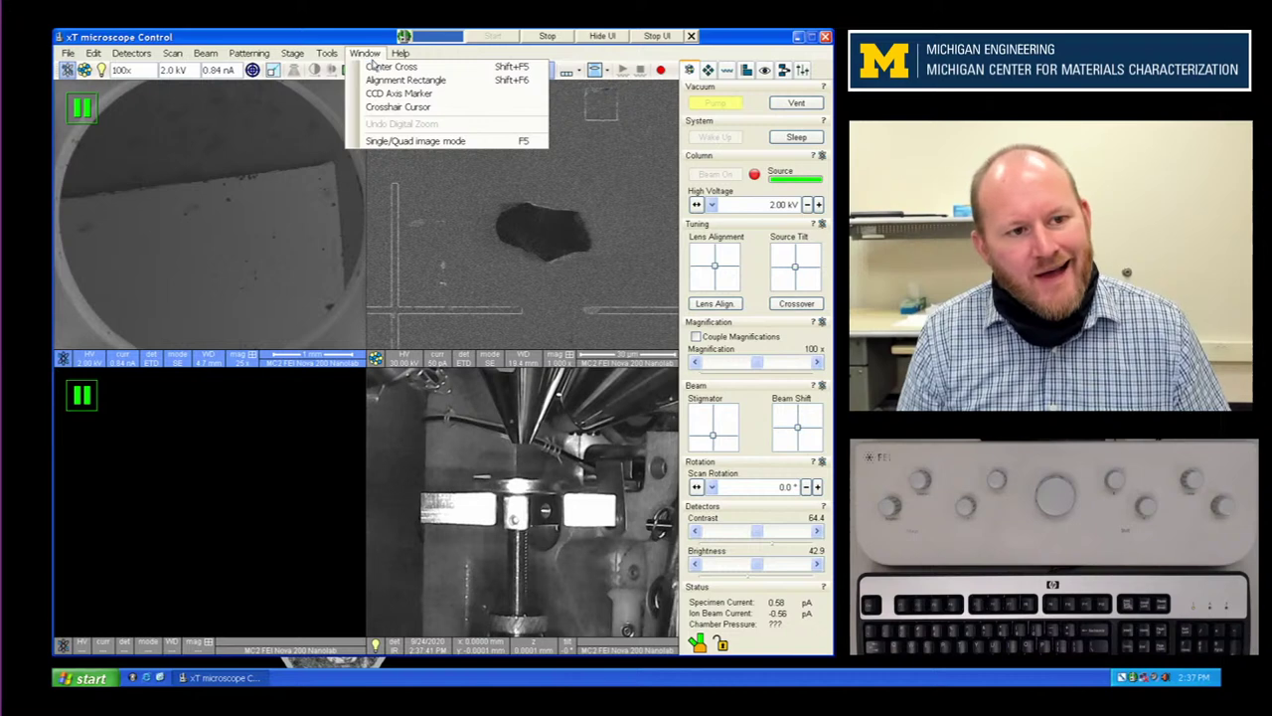
left_click(376, 66)
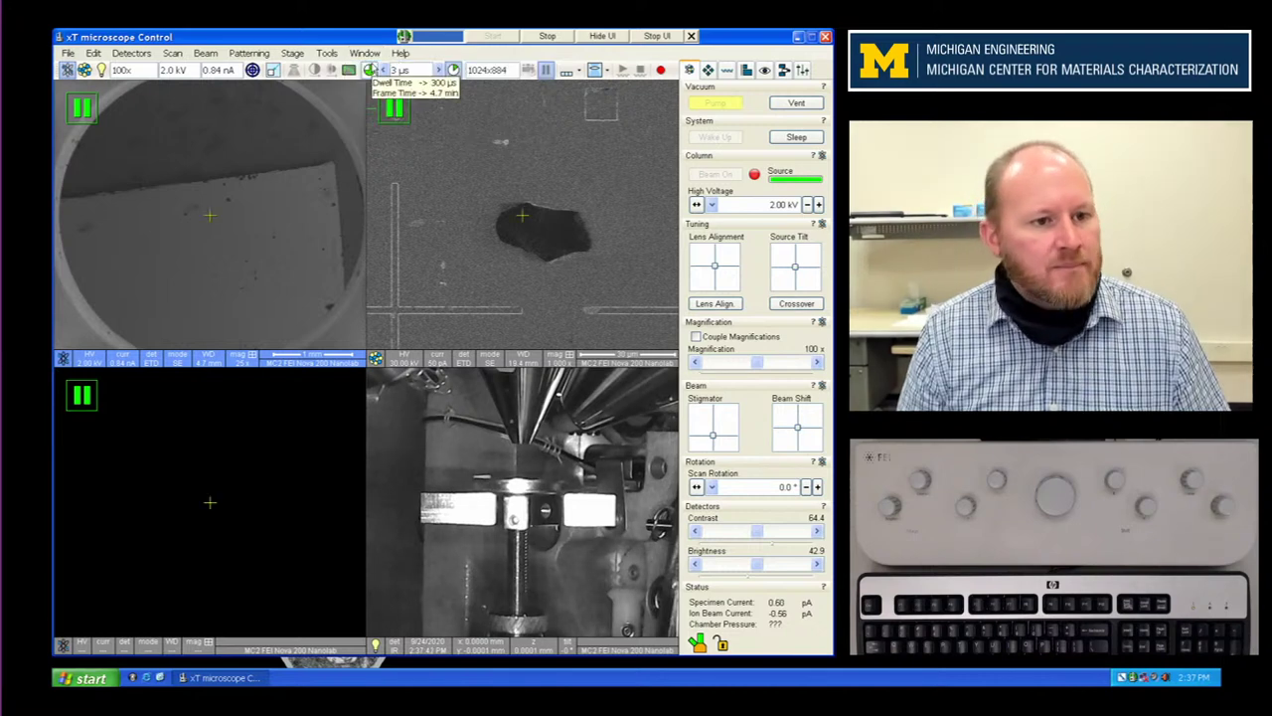
left_click(401, 55)
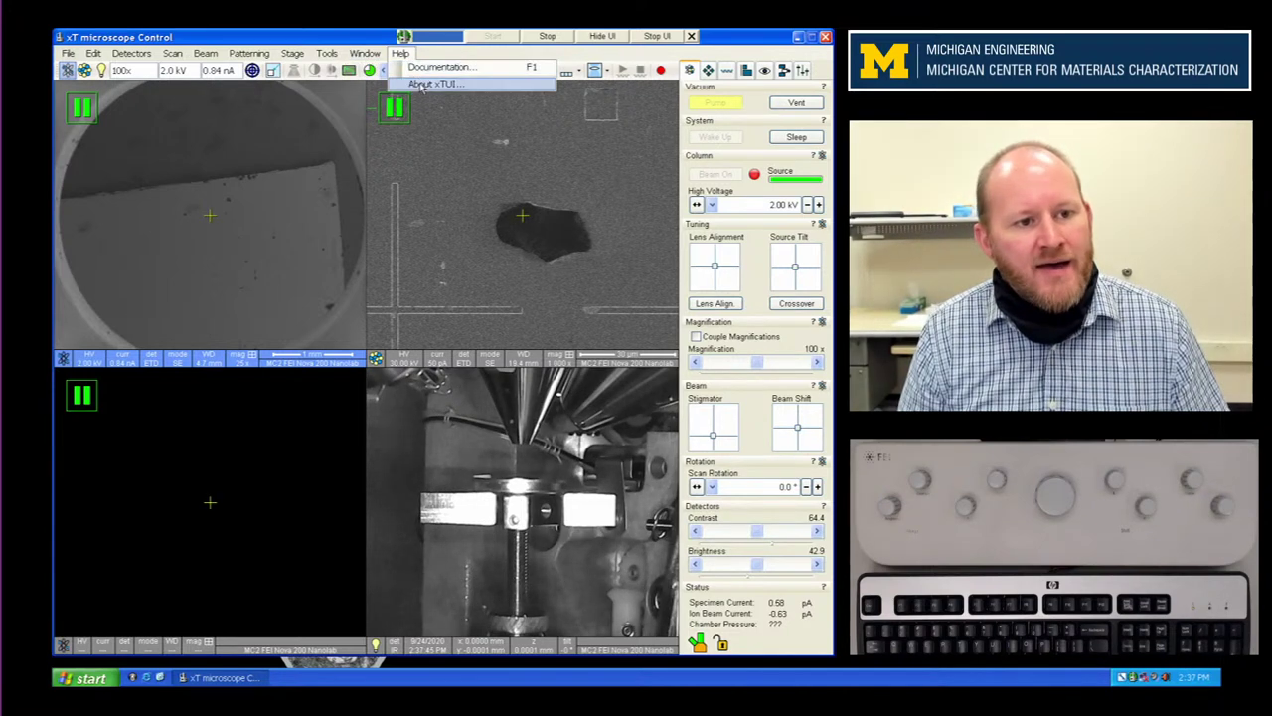
left_click(427, 66)
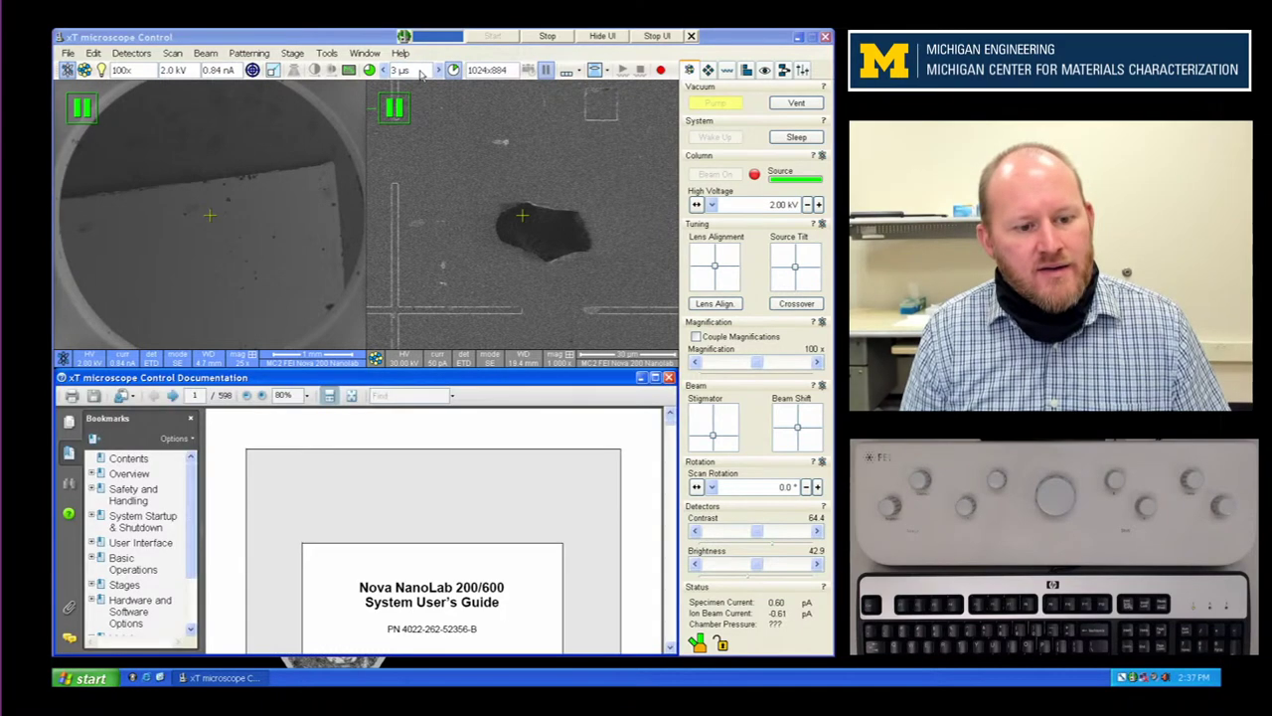
scroll(382, 477, "down", 10)
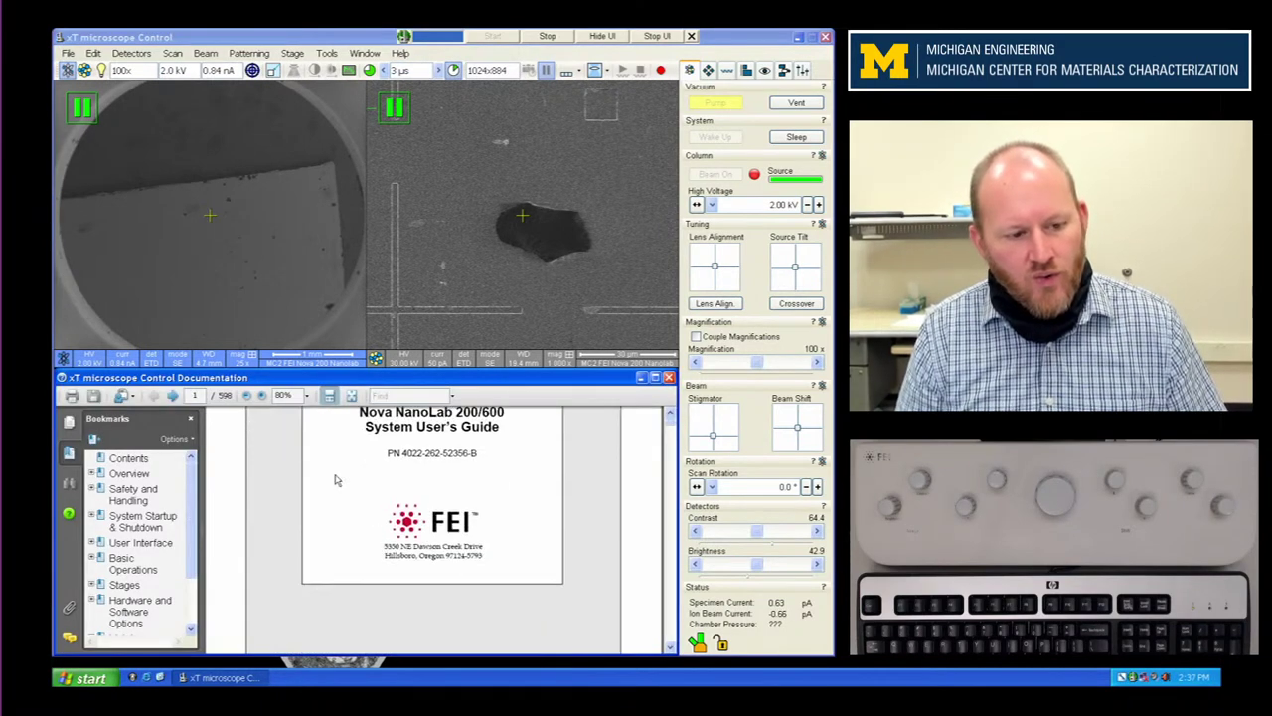
scroll(328, 485, "down", 10)
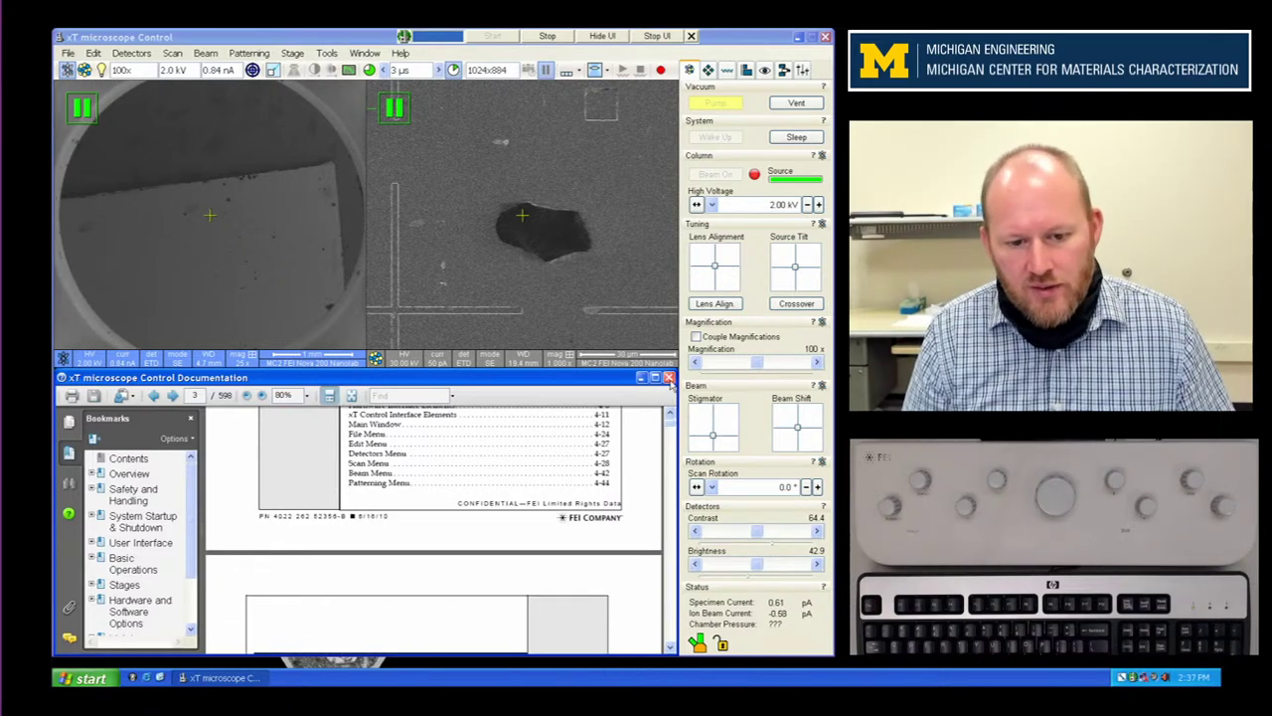
left_click(669, 378)
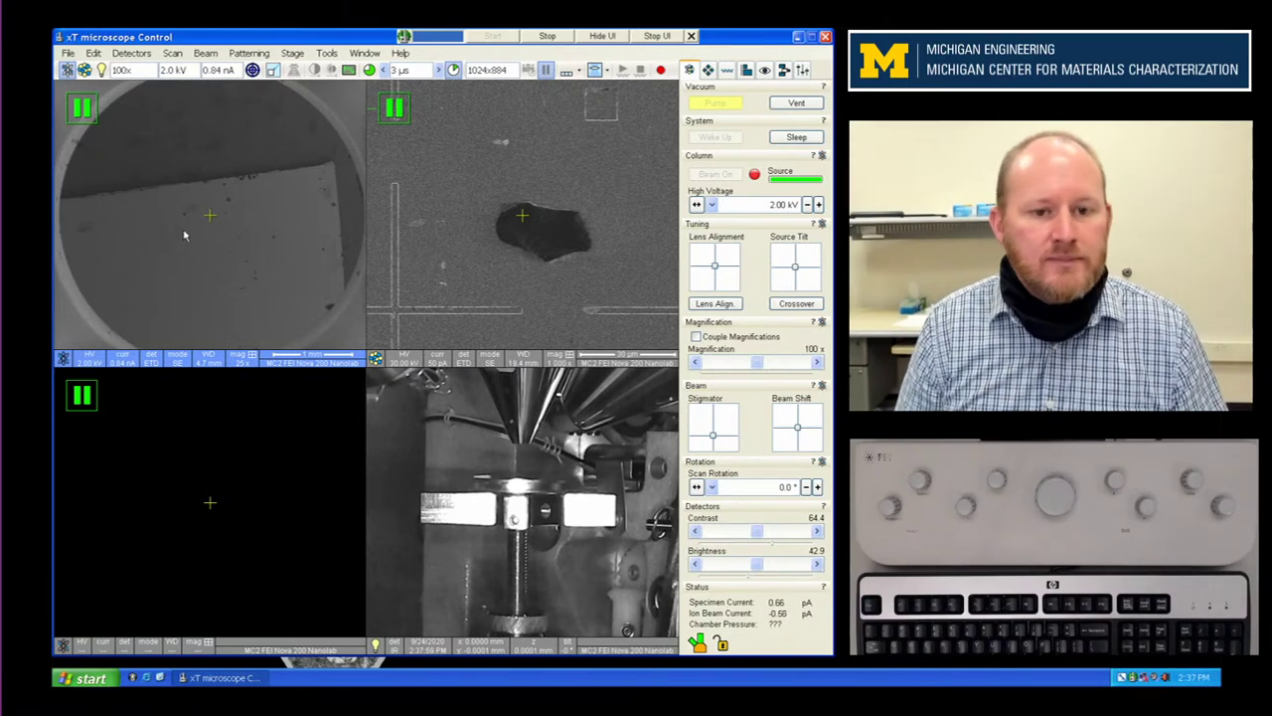
Step: Choose 10.0 kV high voltage and 0.13 nA beam current from the toolbar dropdowns
left_click(185, 72)
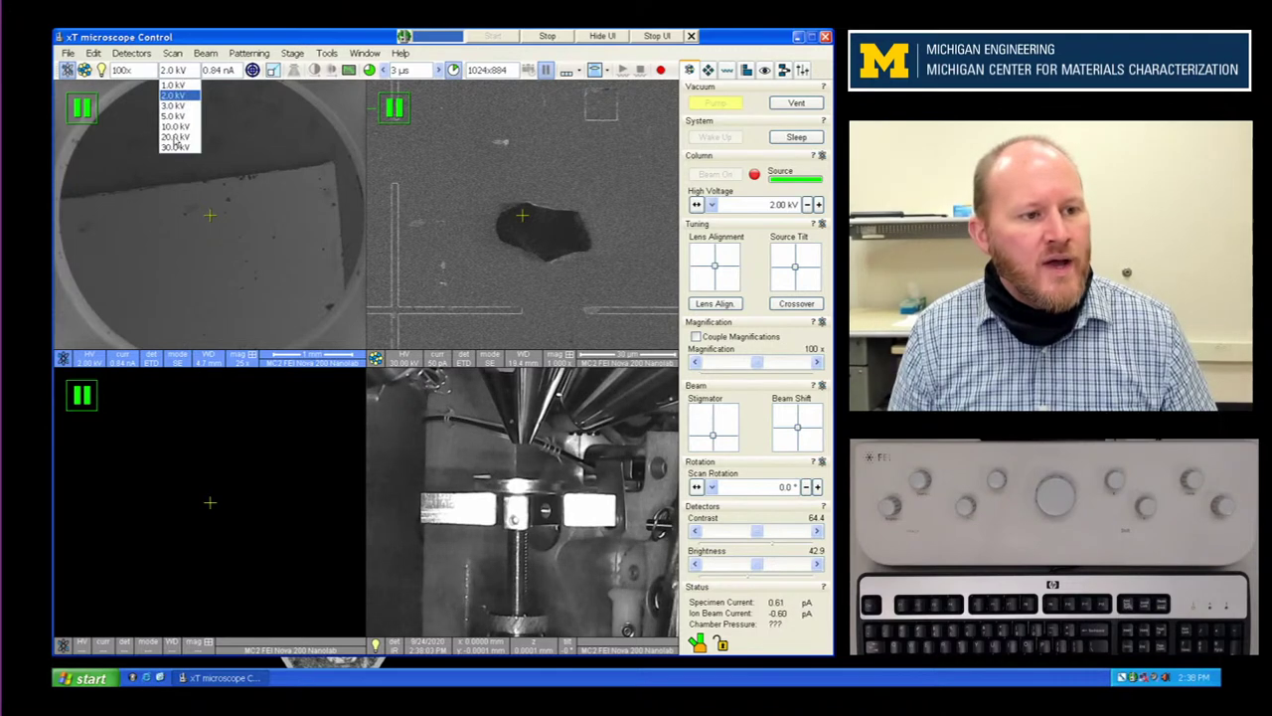
left_click(176, 126)
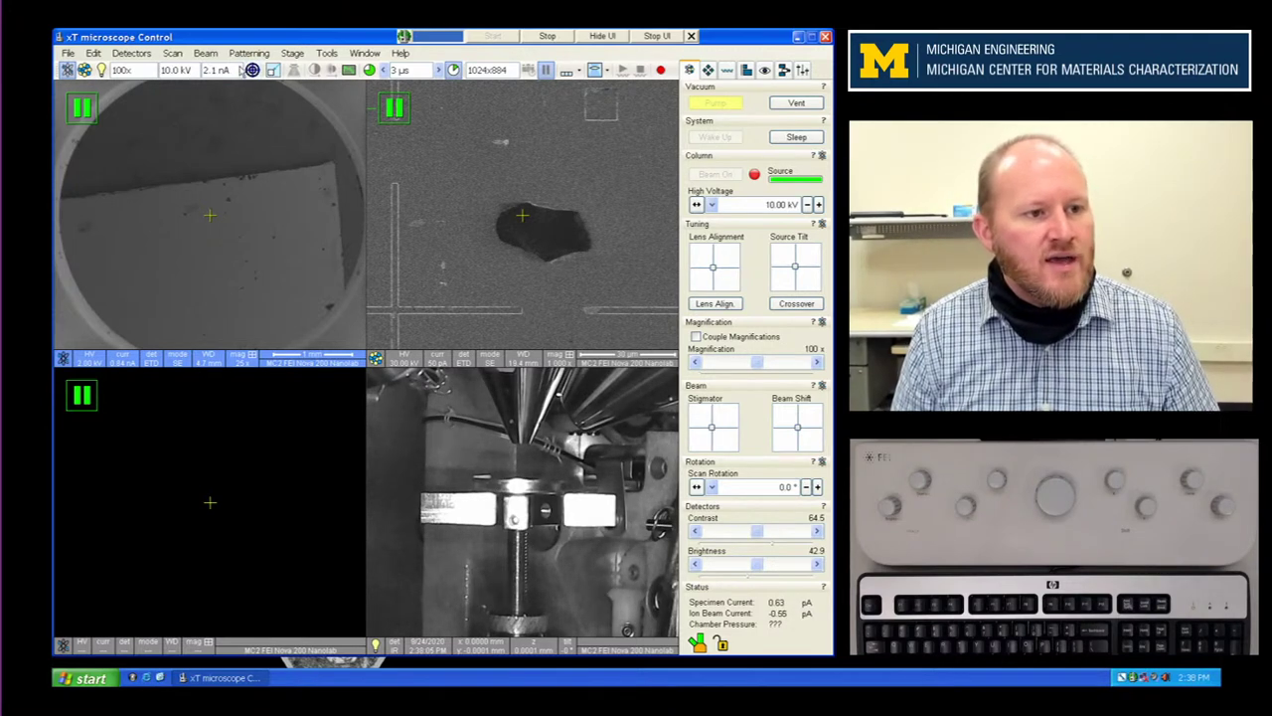
left_click(236, 72)
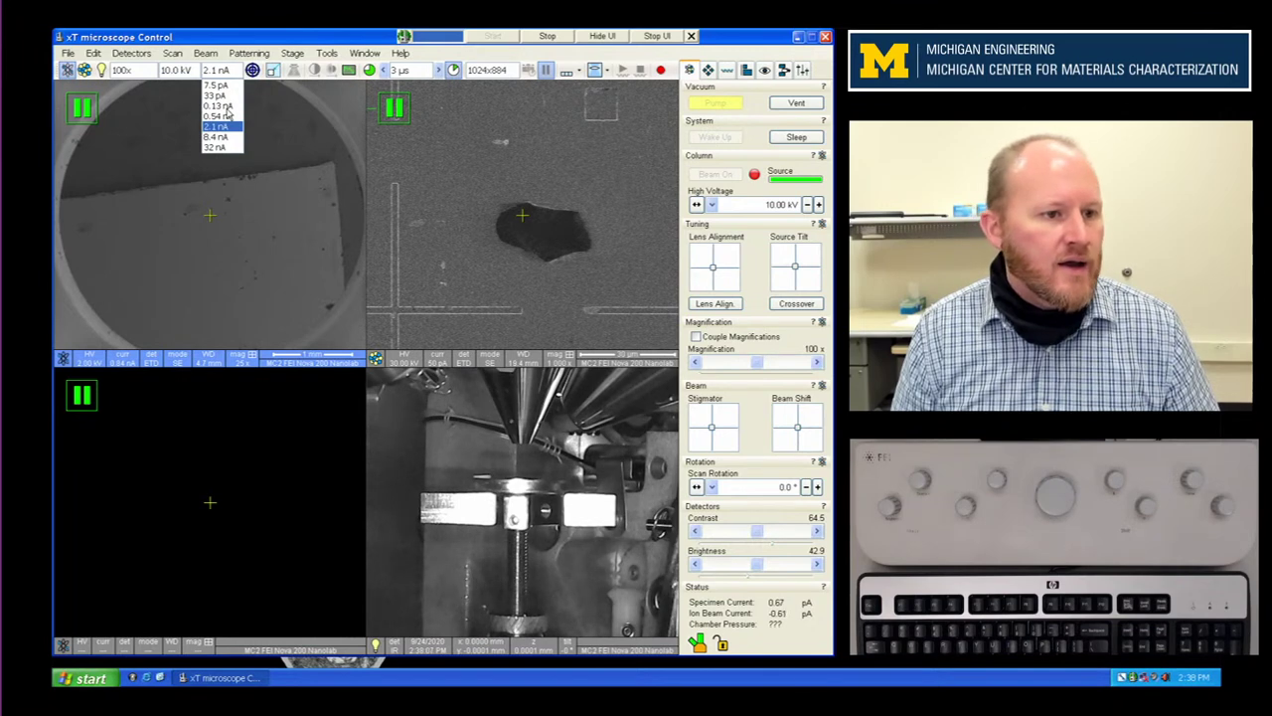
left_click(226, 107)
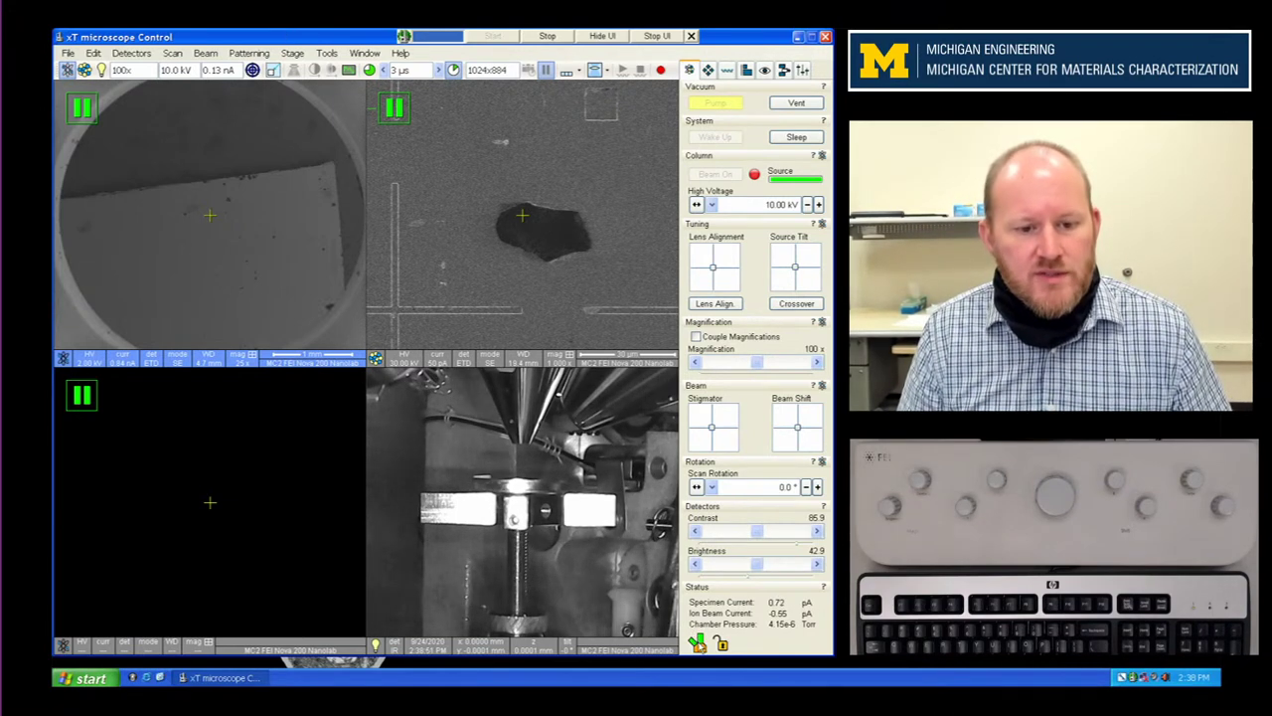
mouse_move(699, 646)
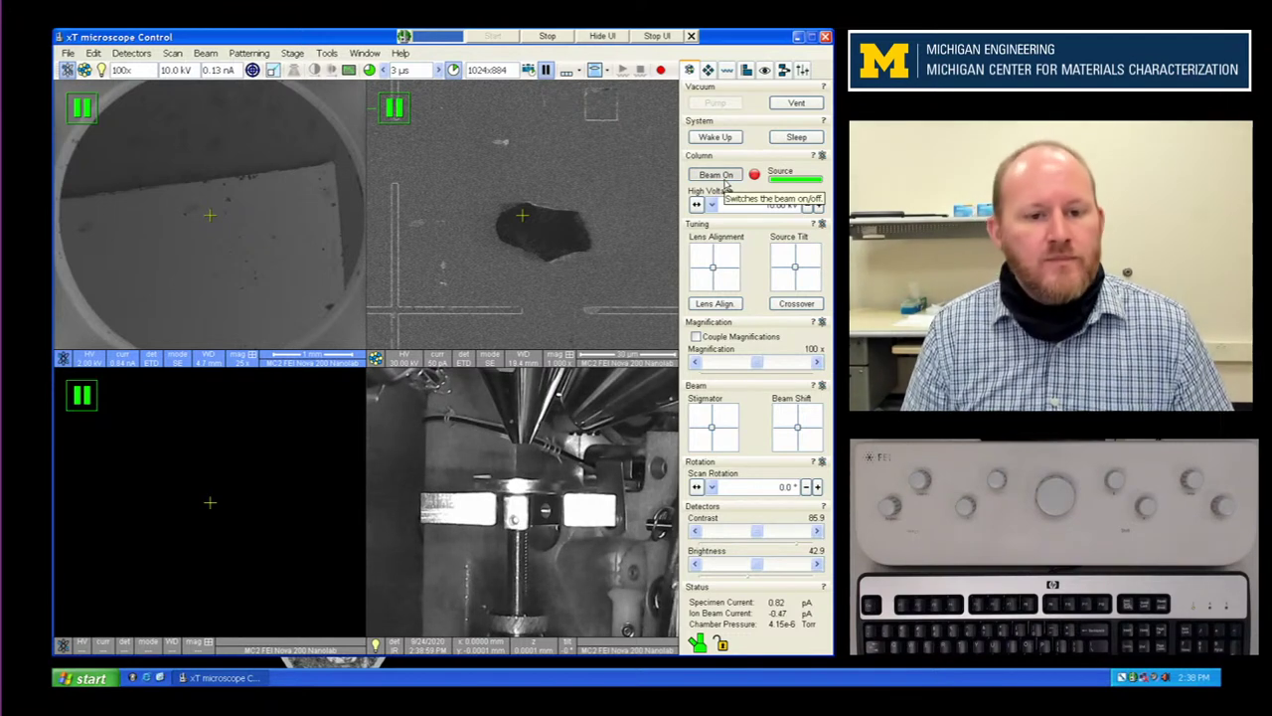
Step: Turn the electron beam on, enlarge it to single full view, and shorten the dwell time twice
left_click(725, 181)
key("F5")
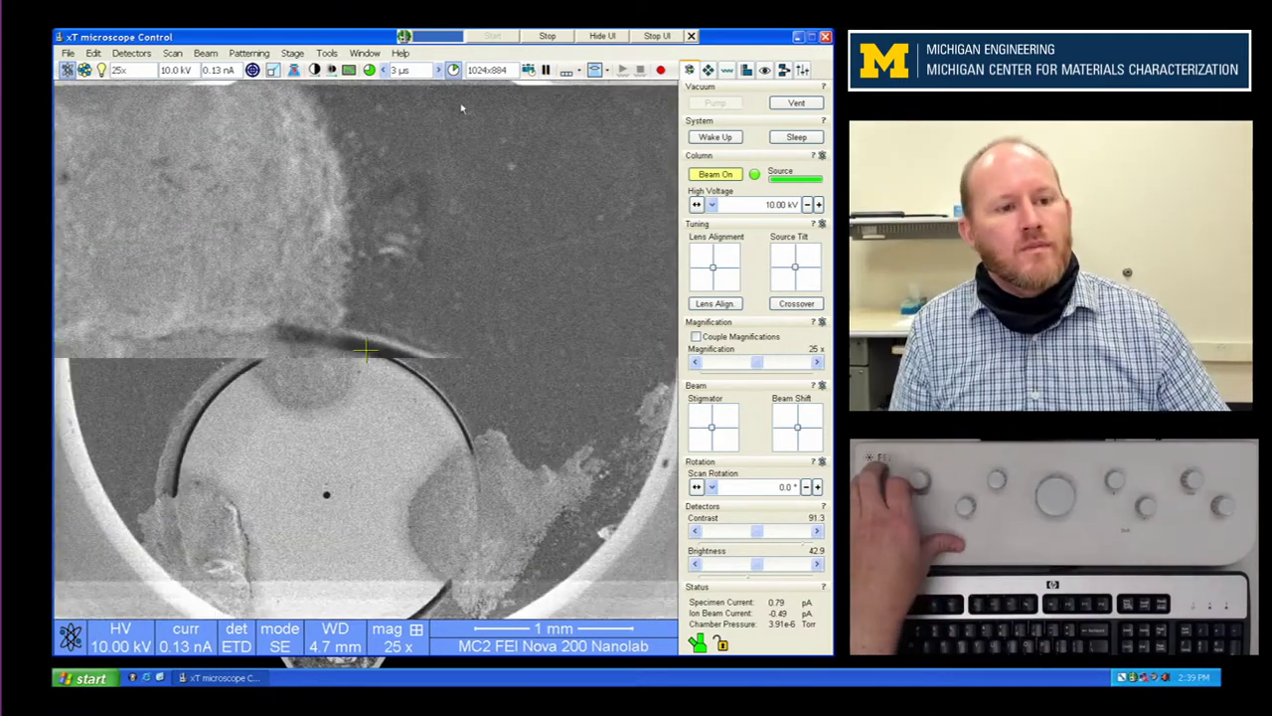
left_click(439, 71)
left_click(439, 70)
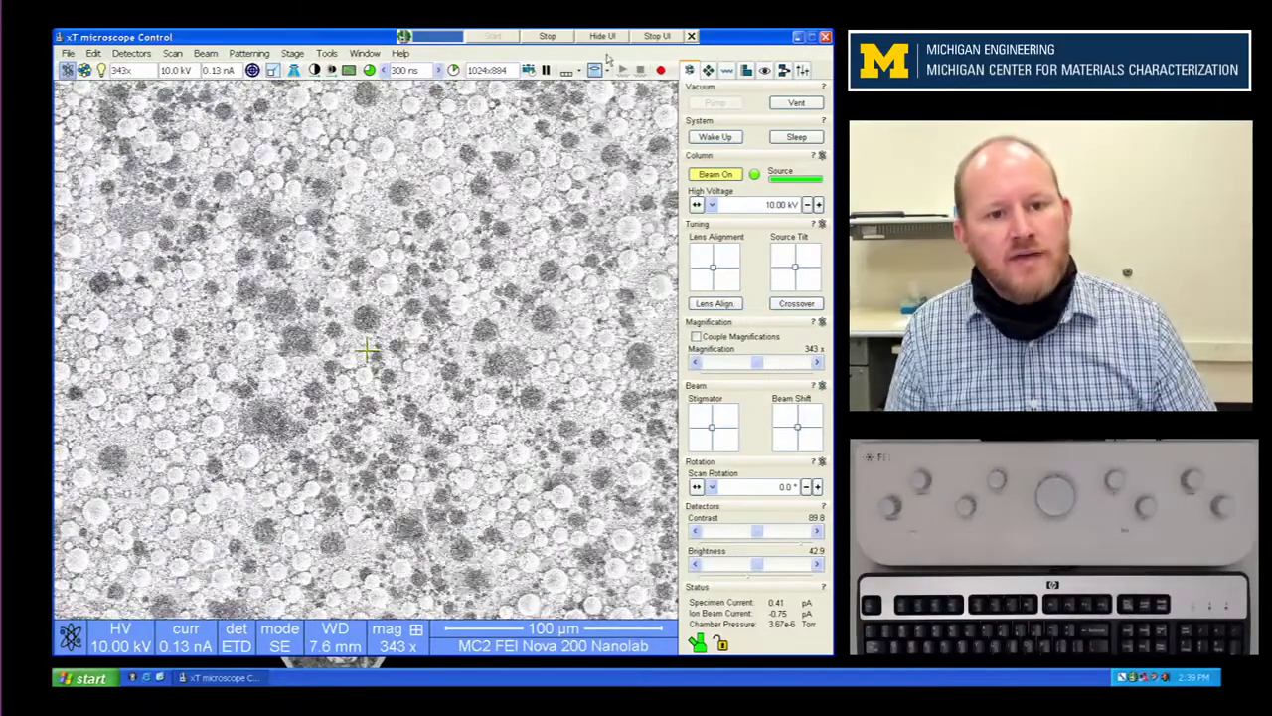
Step: Send the stage to Z = 5 mm from the Stage Coordinates tab and return to single view
left_click(707, 69)
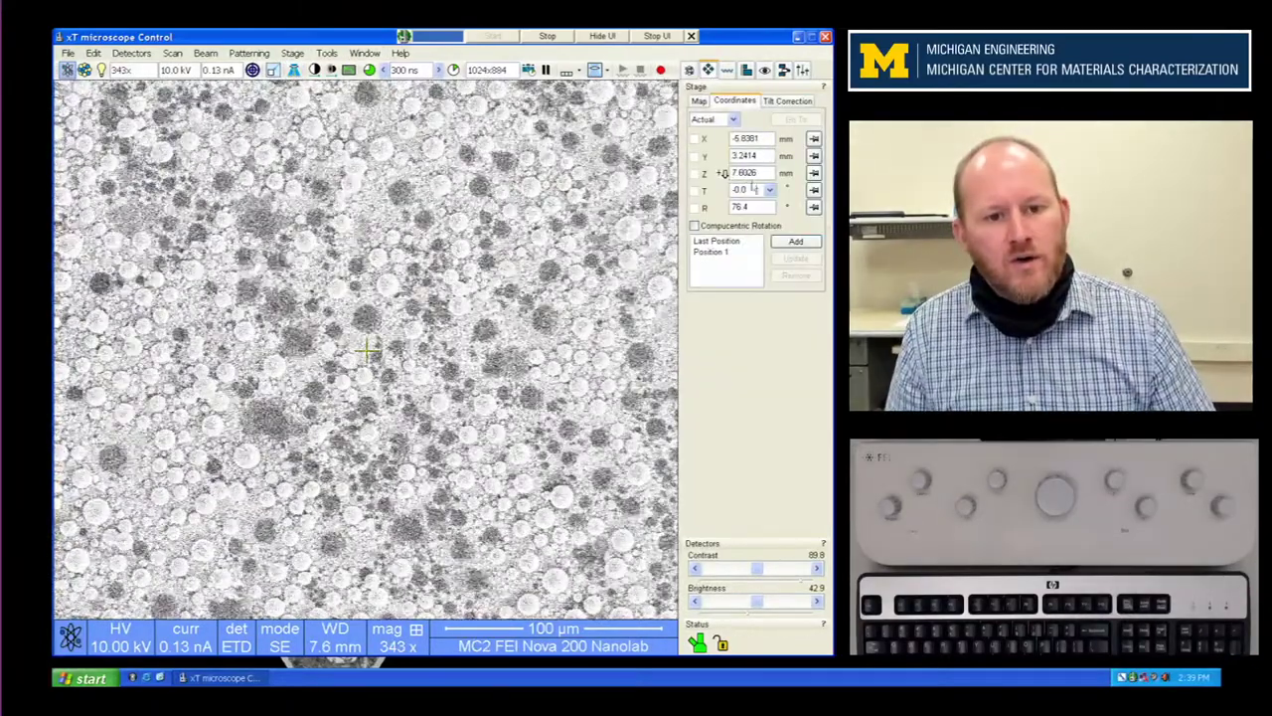
left_click(766, 171)
double_click(766, 171)
type("5")
key("Return")
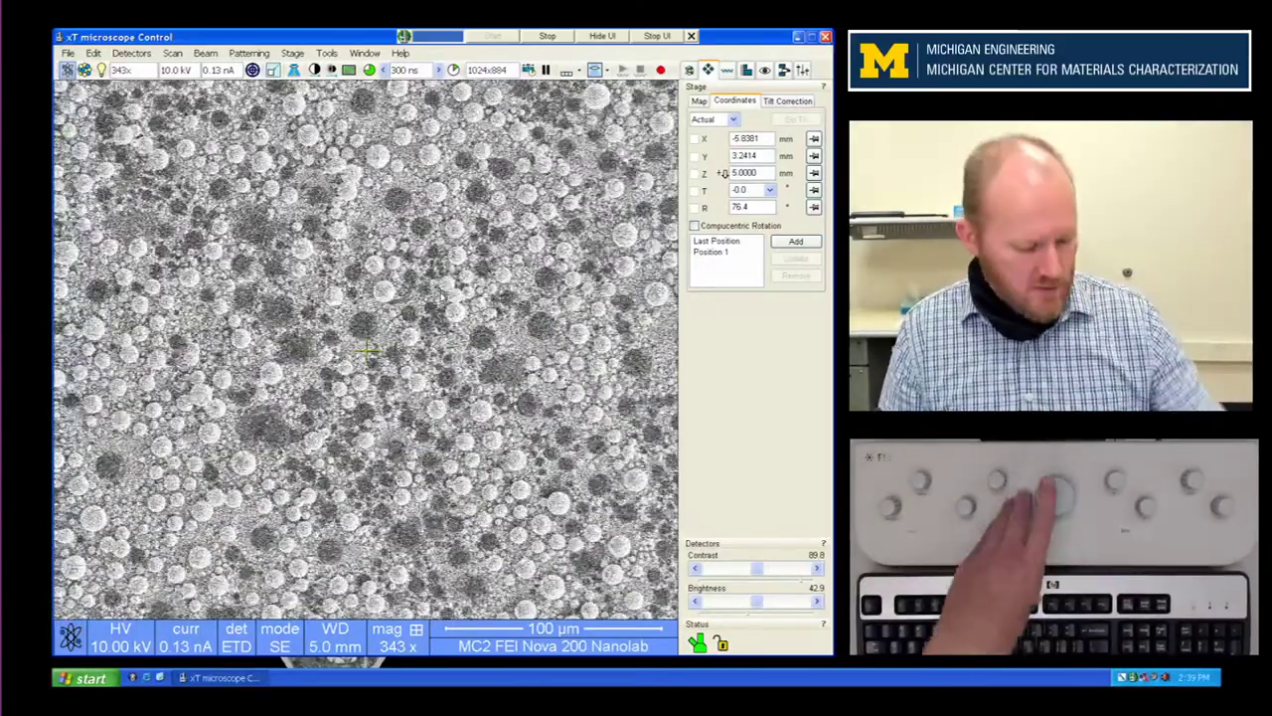
key("F5")
key("F5")
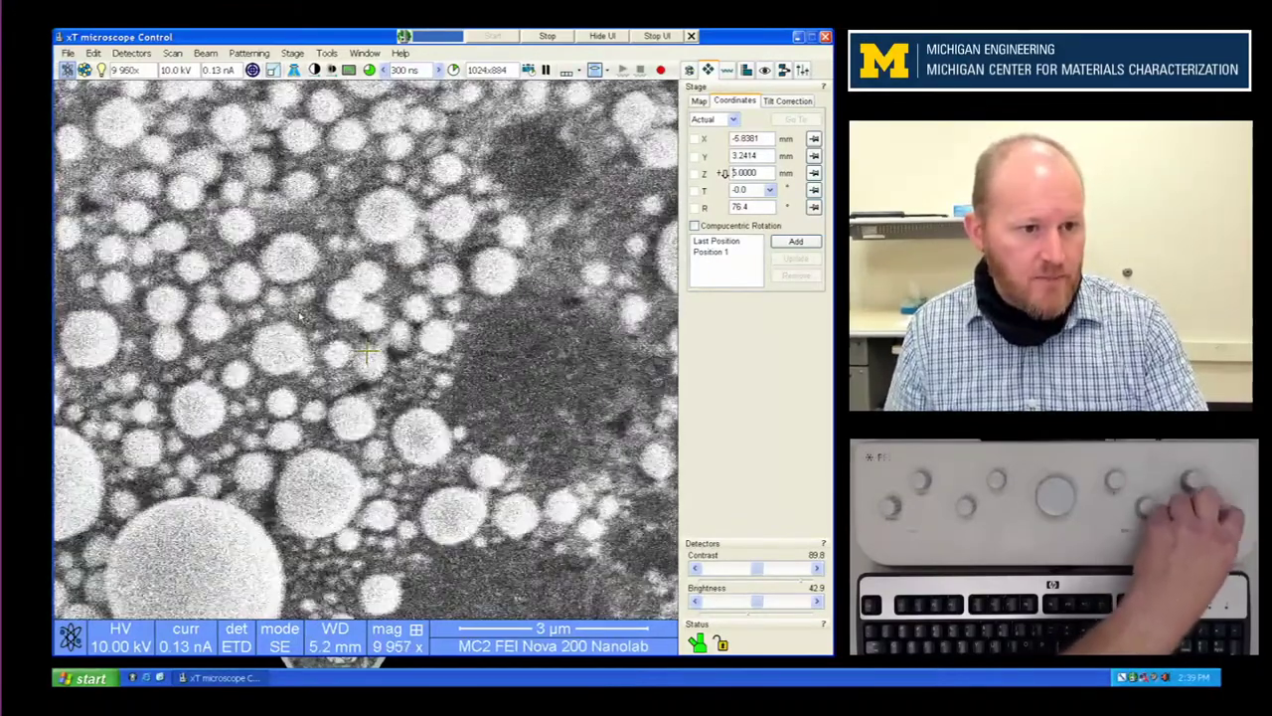
Step: Toggle Crossover on and off, then run Lens Align and drag until the wobbling image holds still
left_click(689, 69)
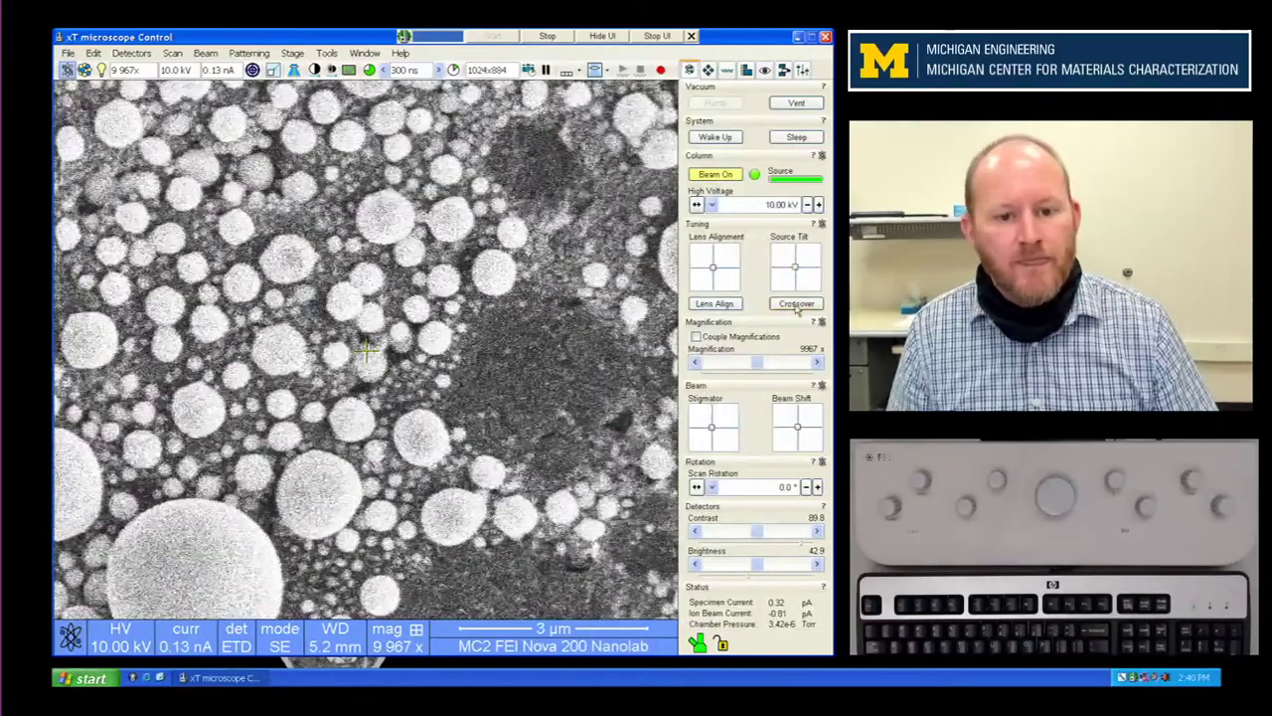
left_click(797, 304)
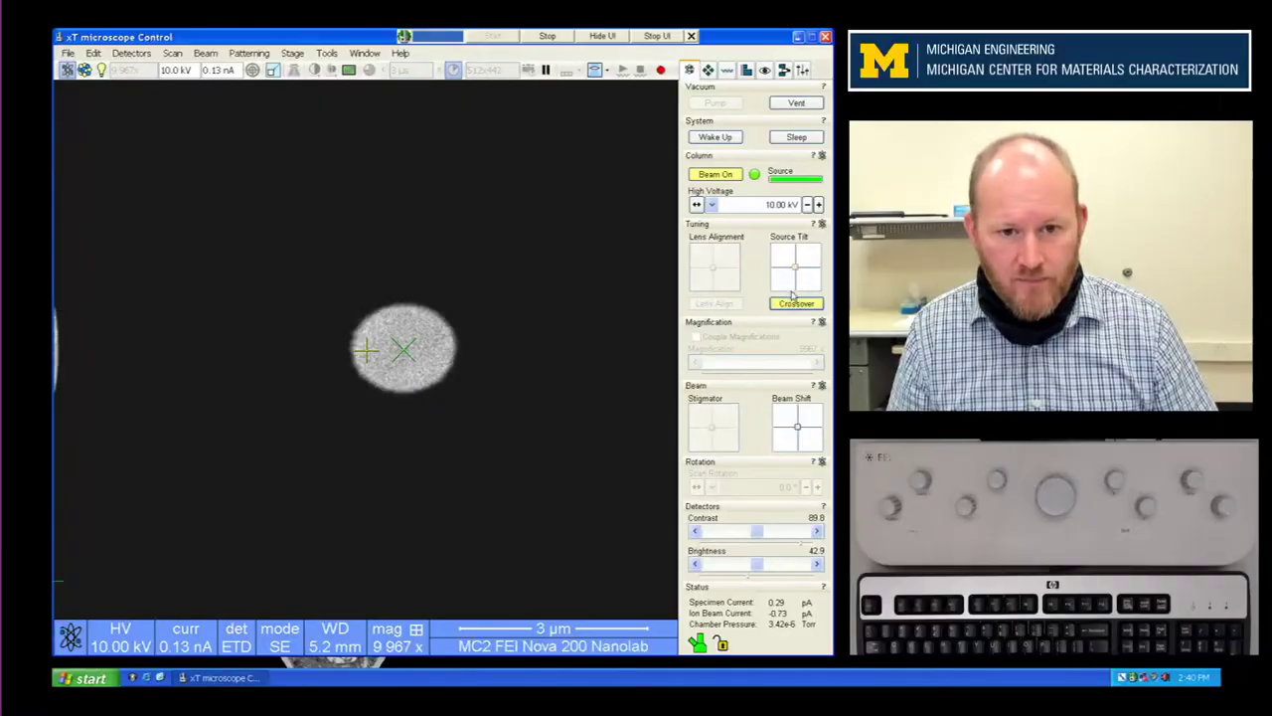
left_click(796, 304)
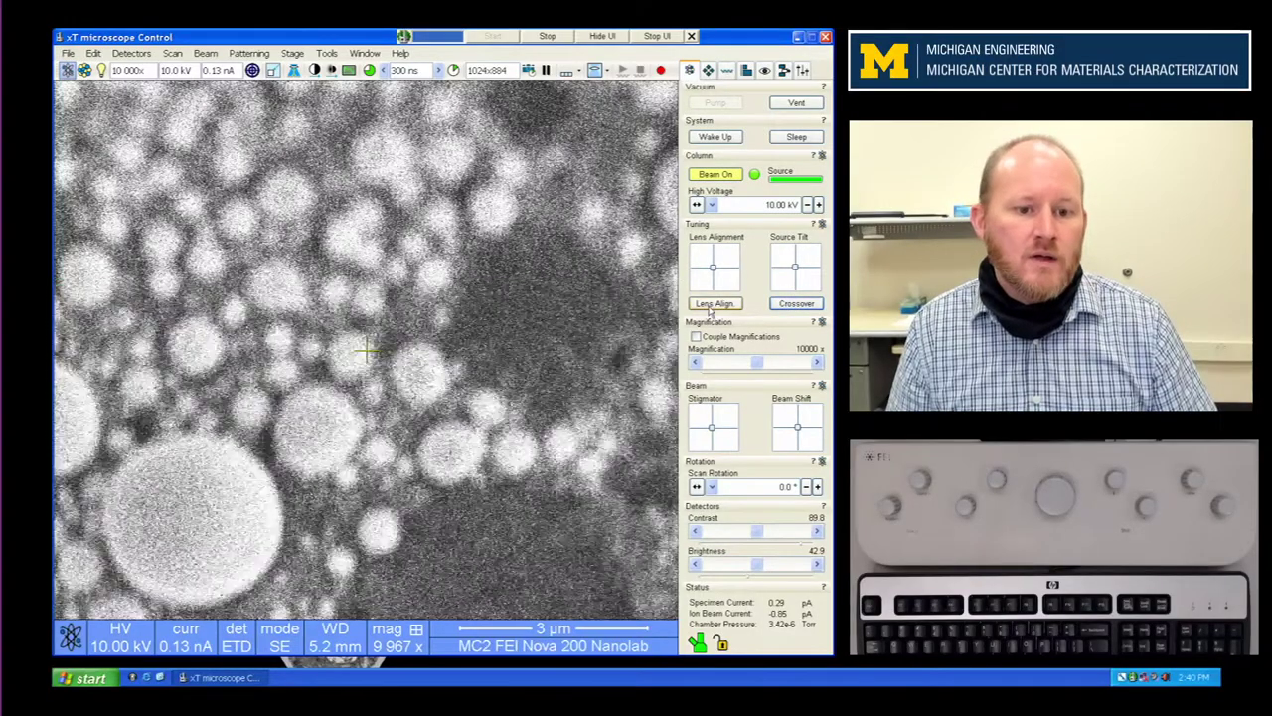
left_click(712, 305)
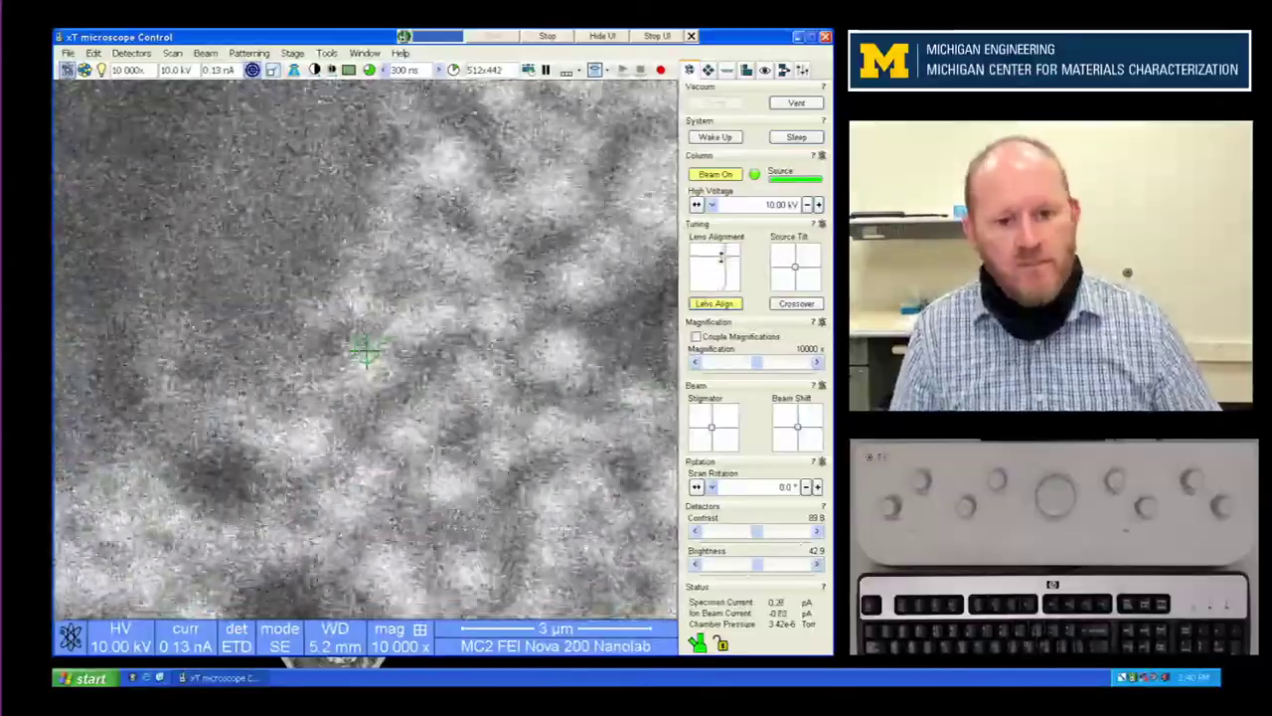
left_click_drag(721, 257, 737, 261)
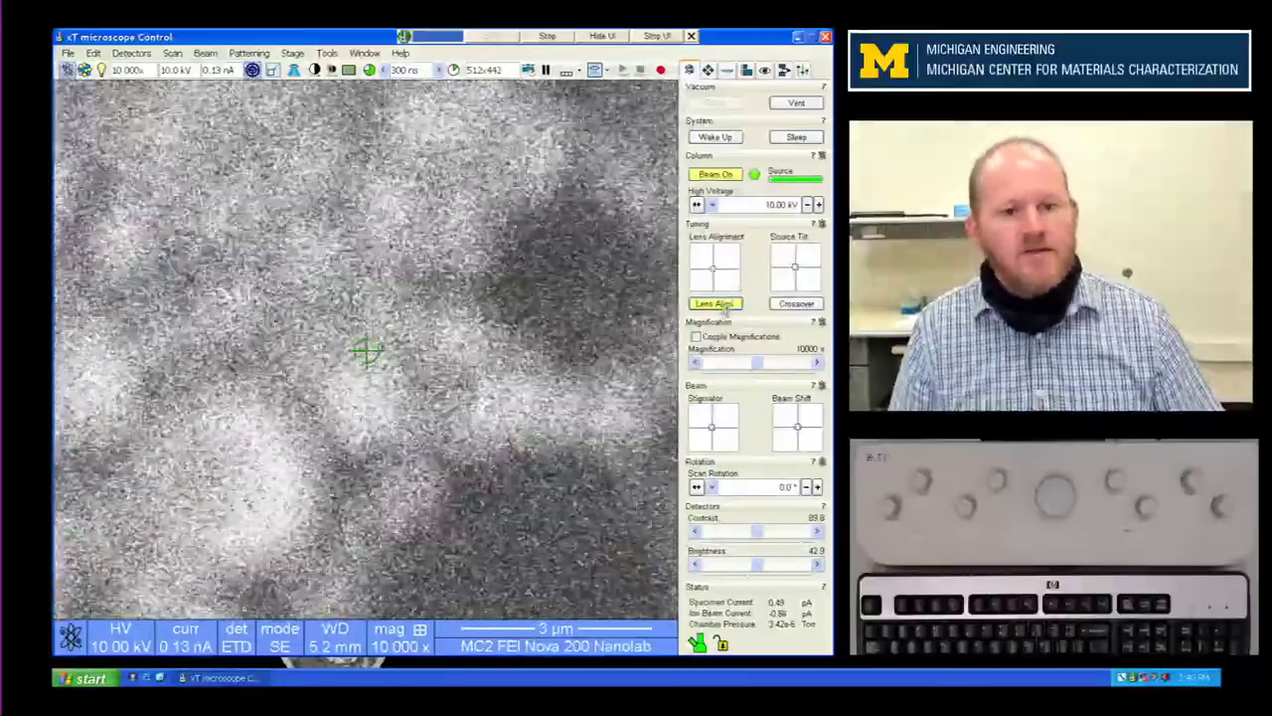
Step: Stop lens alignment and switch to a small reduced-area scan at image centre for focusing
left_click(715, 304)
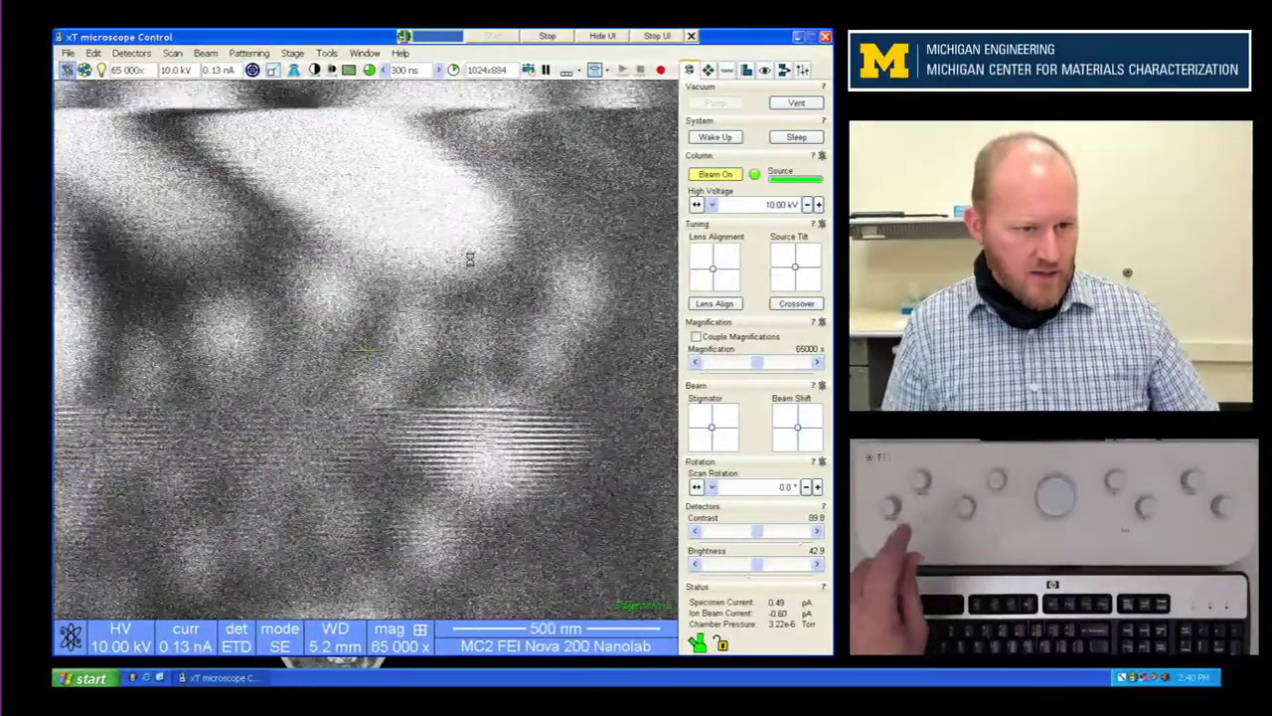
key("ctrl+r")
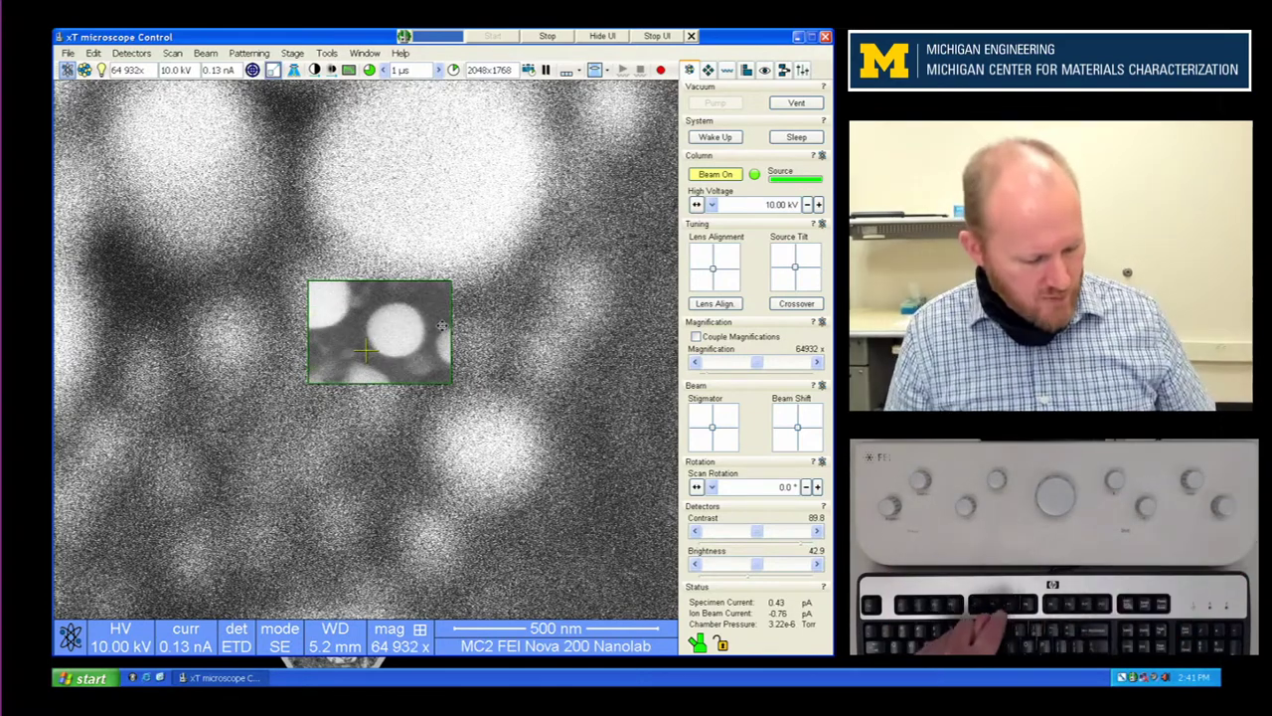
Step: Return to full-frame slower scanning, shorten dwell time, and move the stage onto the grid at 3500x
key("F2")
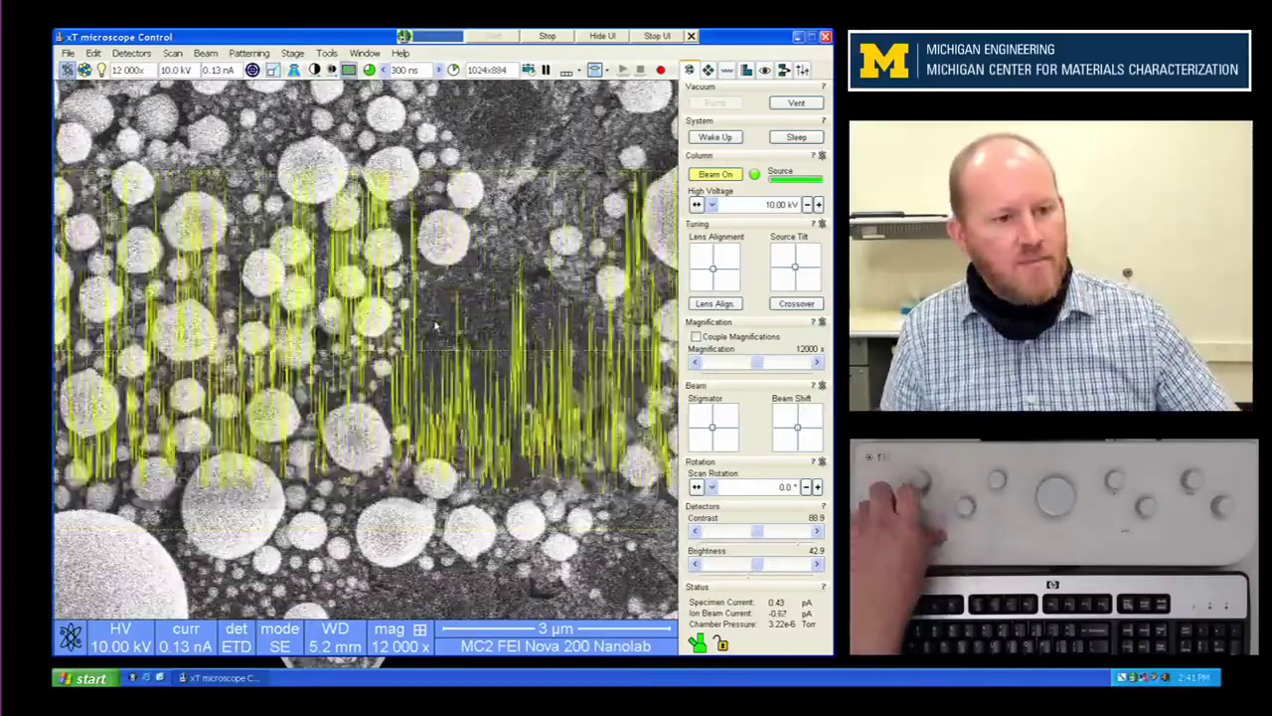
key("F3")
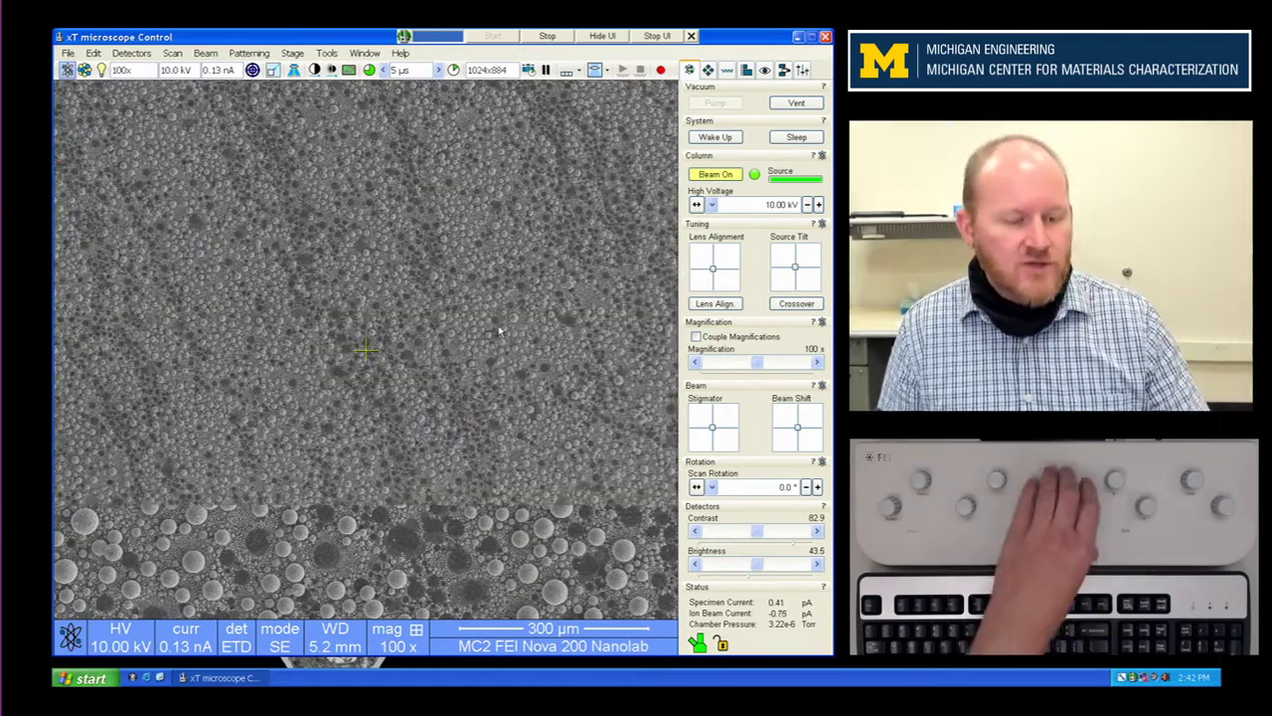
left_click(587, 78)
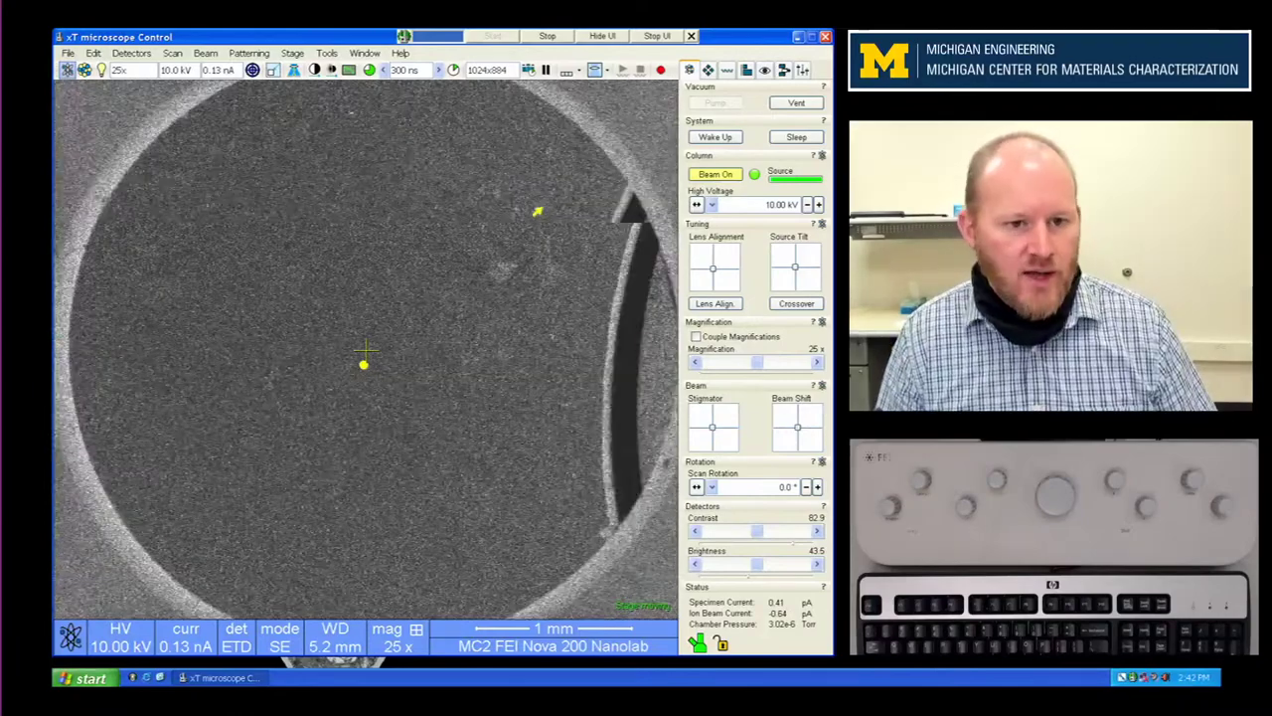
left_click_drag(641, 397, 505, 445)
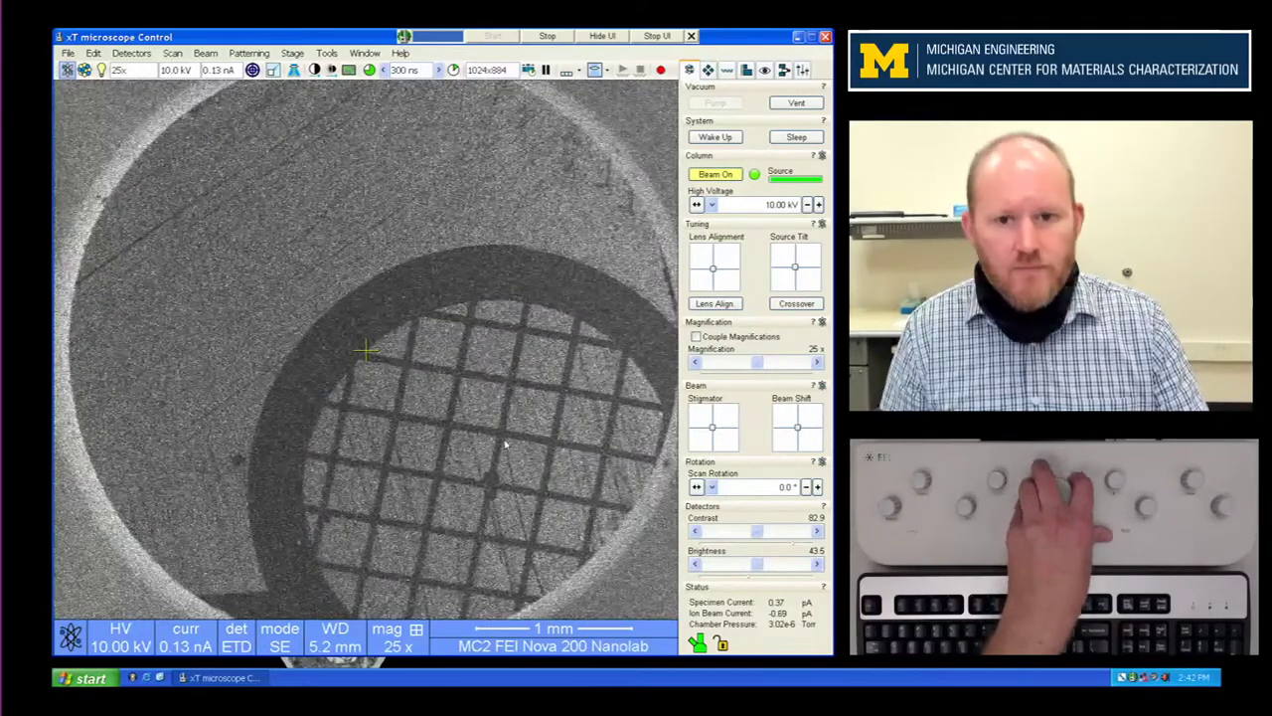
scroll(505, 445, "up", 3)
scroll(333, 348, "up", 10)
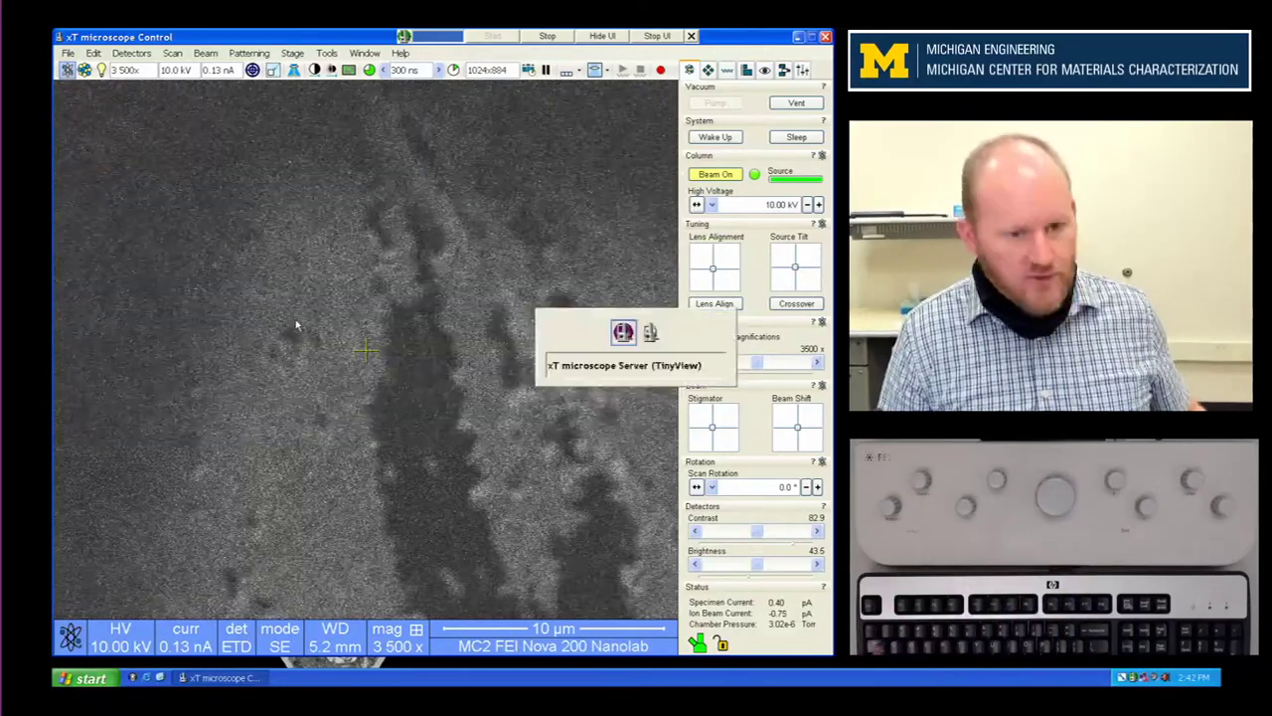
key("alt+Tab")
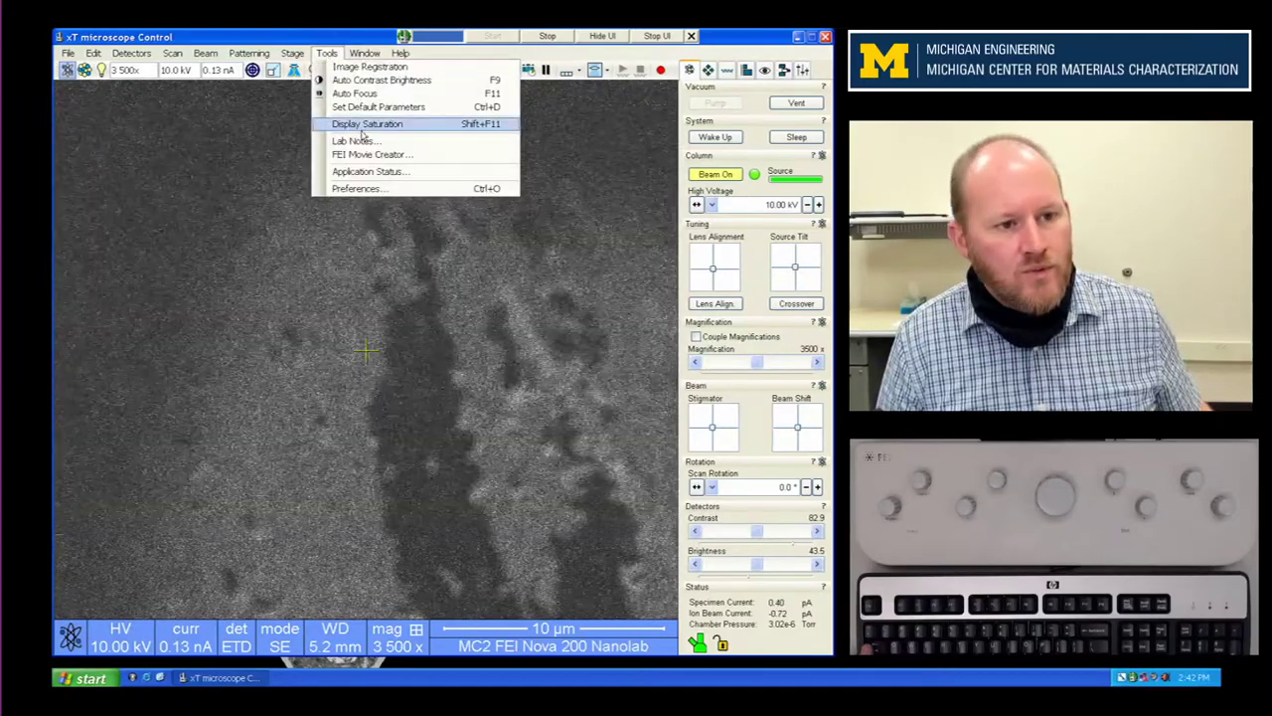
Step: Insert '6a. unpause the electron beam' after step 6 in the Lab Notes checklist, then close it
left_click(364, 140)
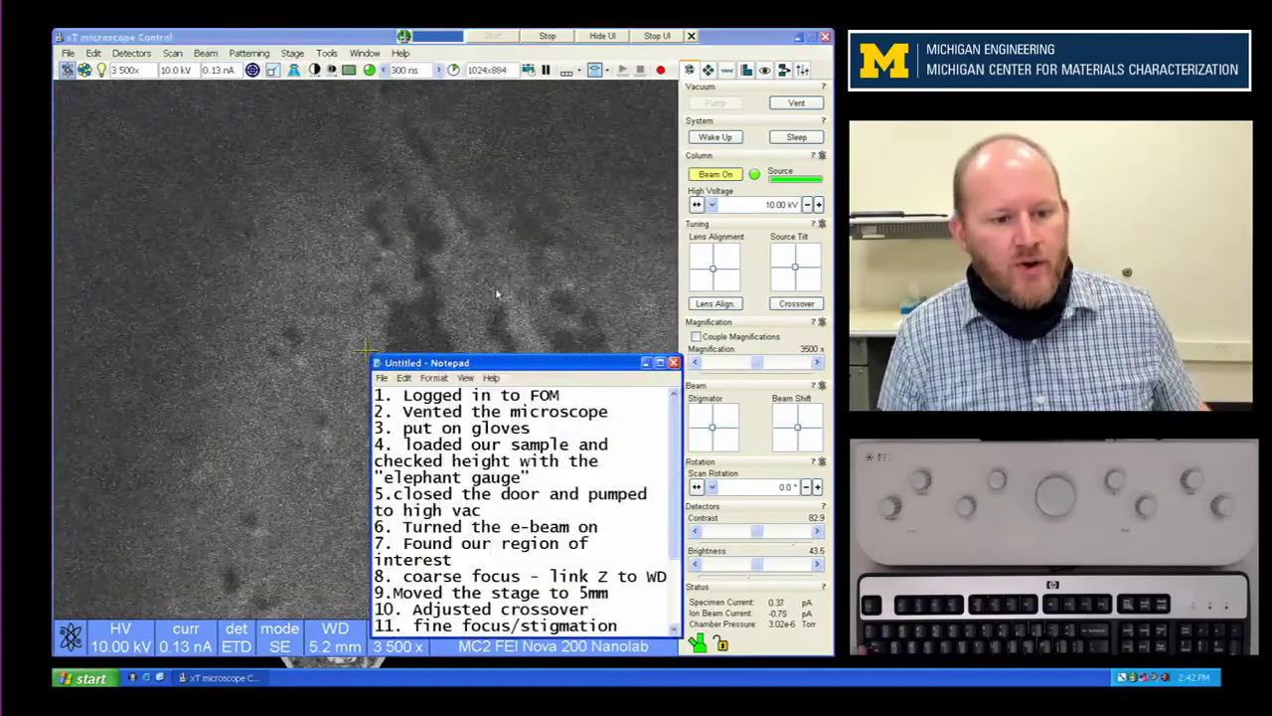
left_click_drag(532, 355, 532, 198)
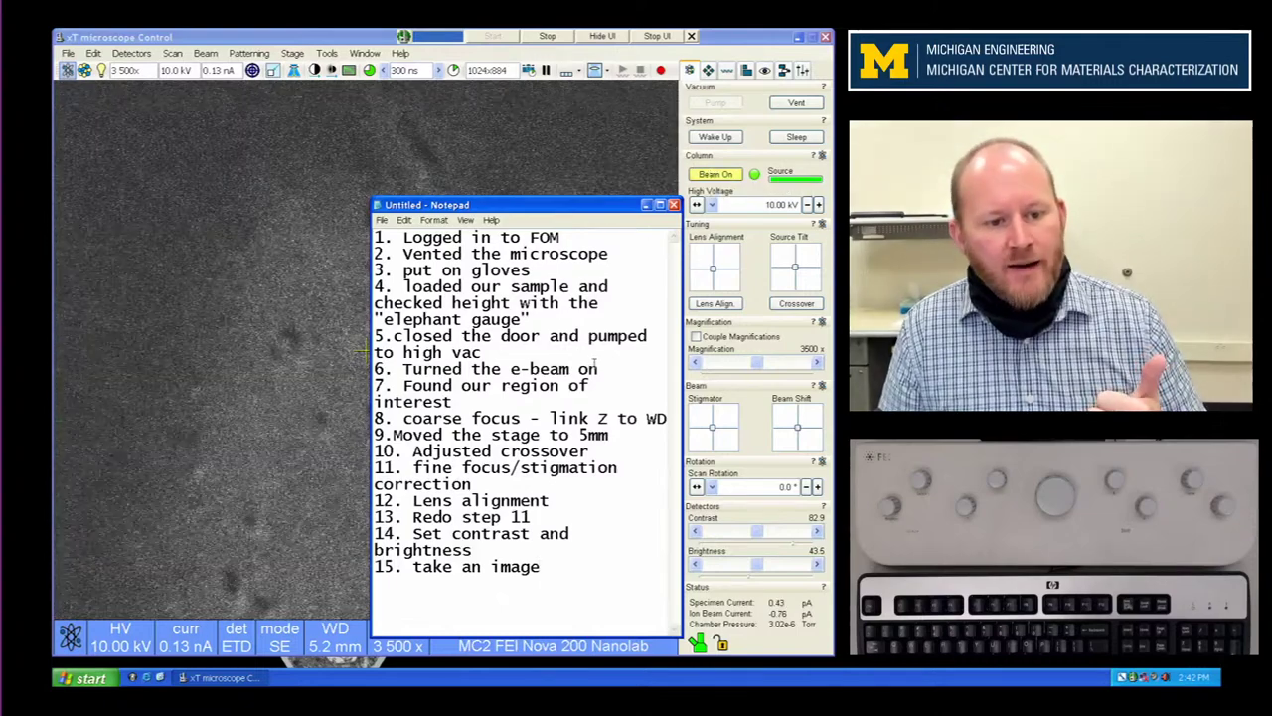
left_click(601, 368)
key("Return")
type("6a. ")
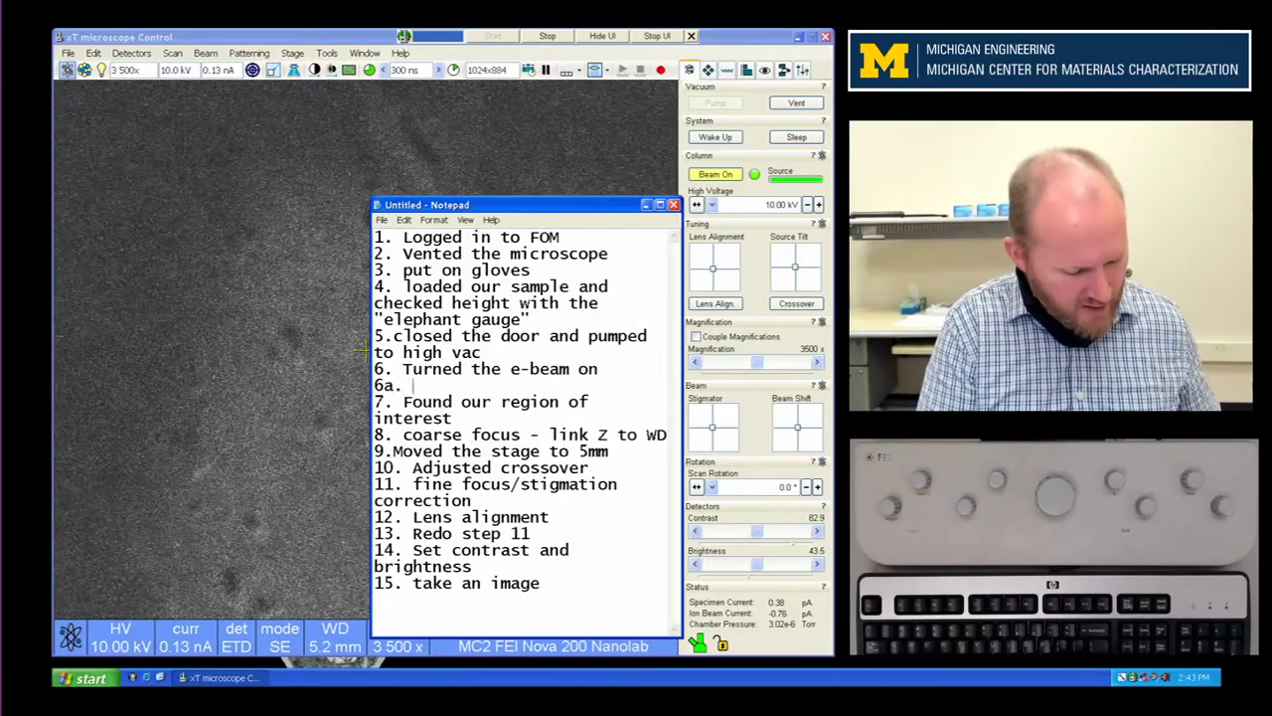
type("un pause th")
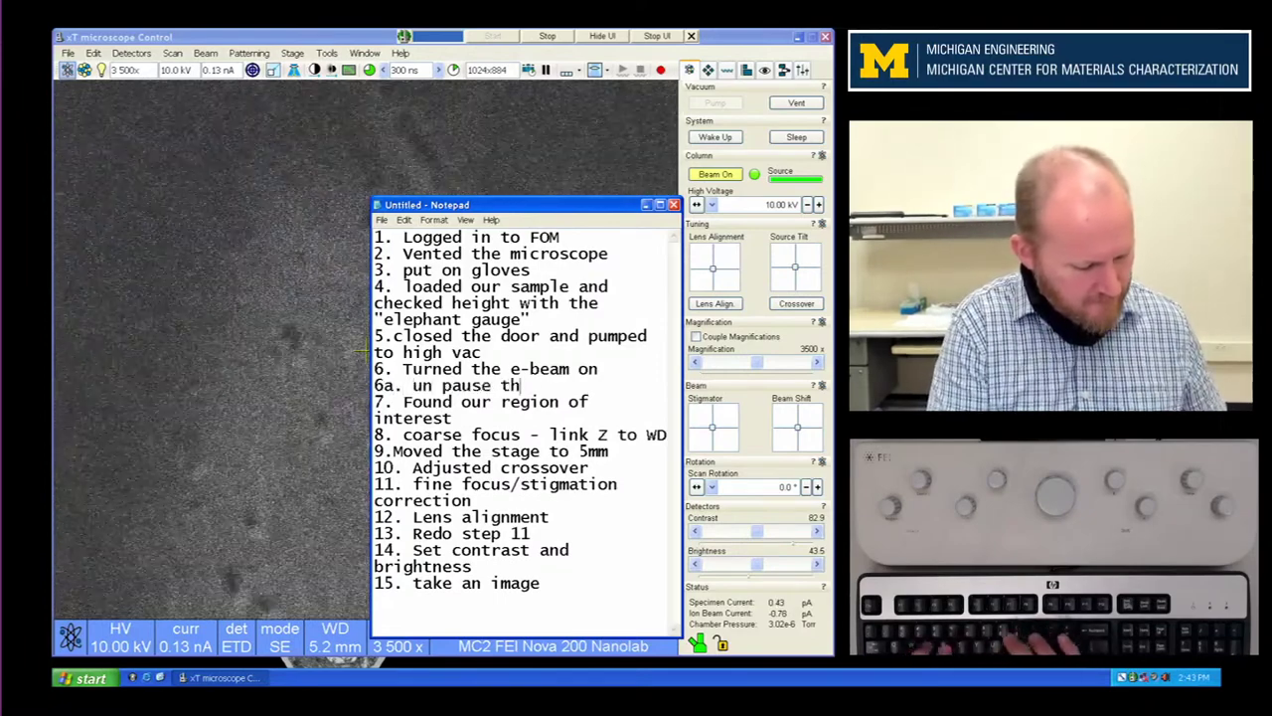
type("e electron beam")
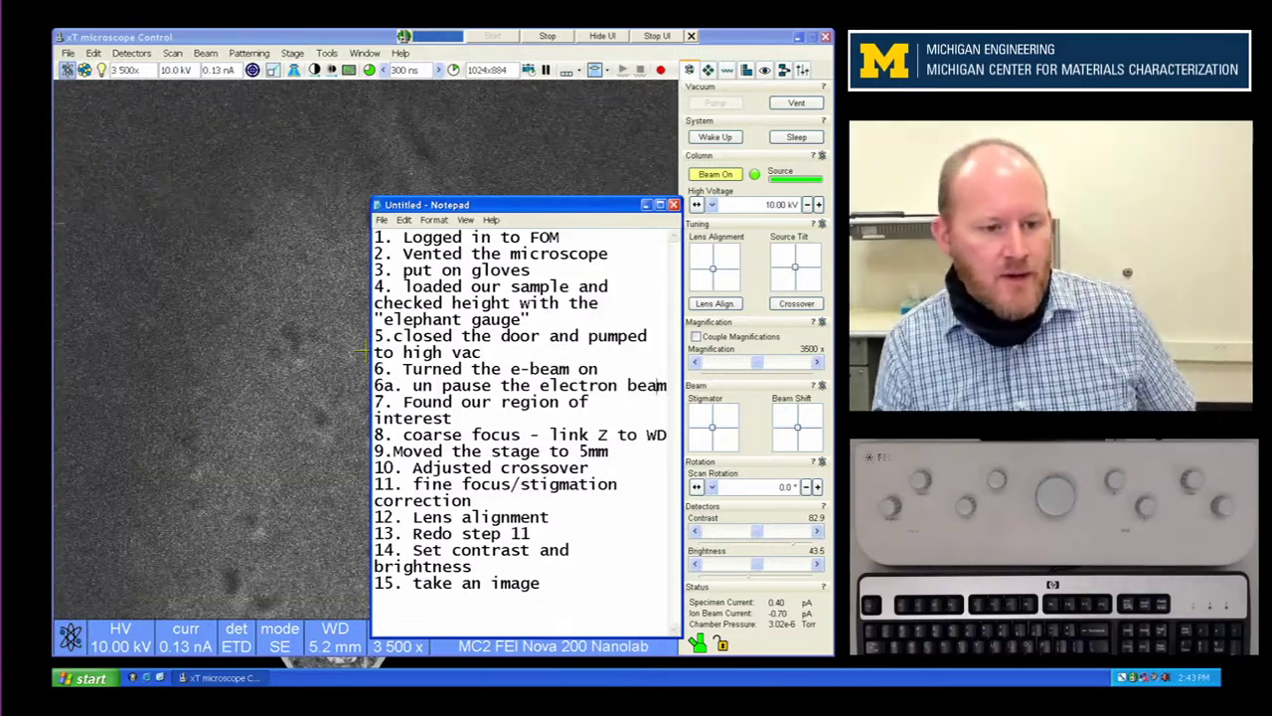
left_click(441, 385)
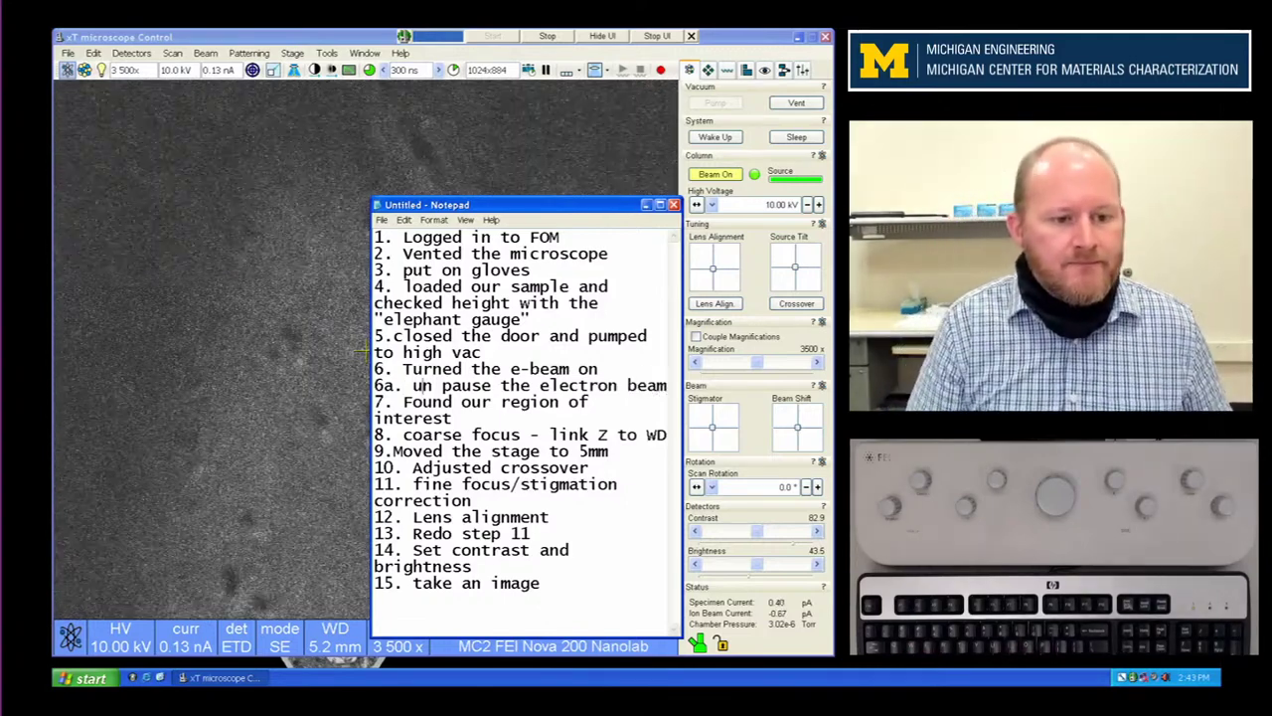
key("BackSpace")
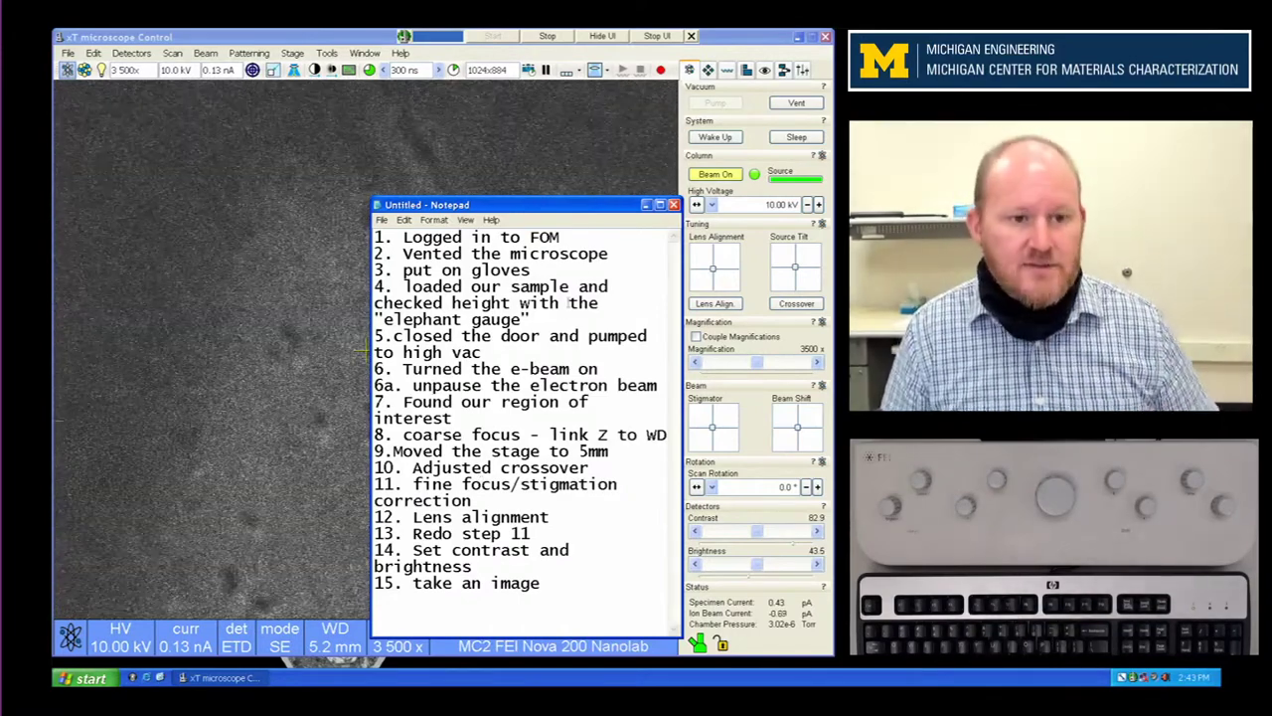
left_click(674, 205)
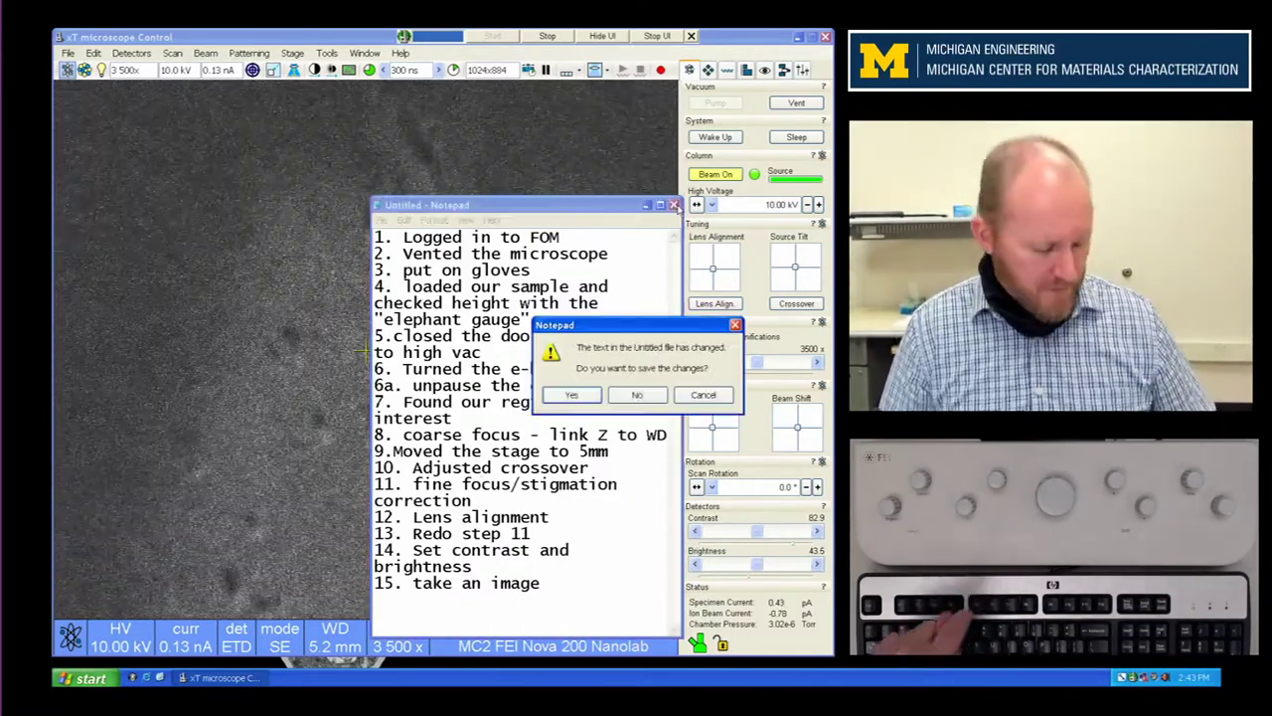
Step: Discard the note changes and show the stage coordinate controls
left_click(637, 396)
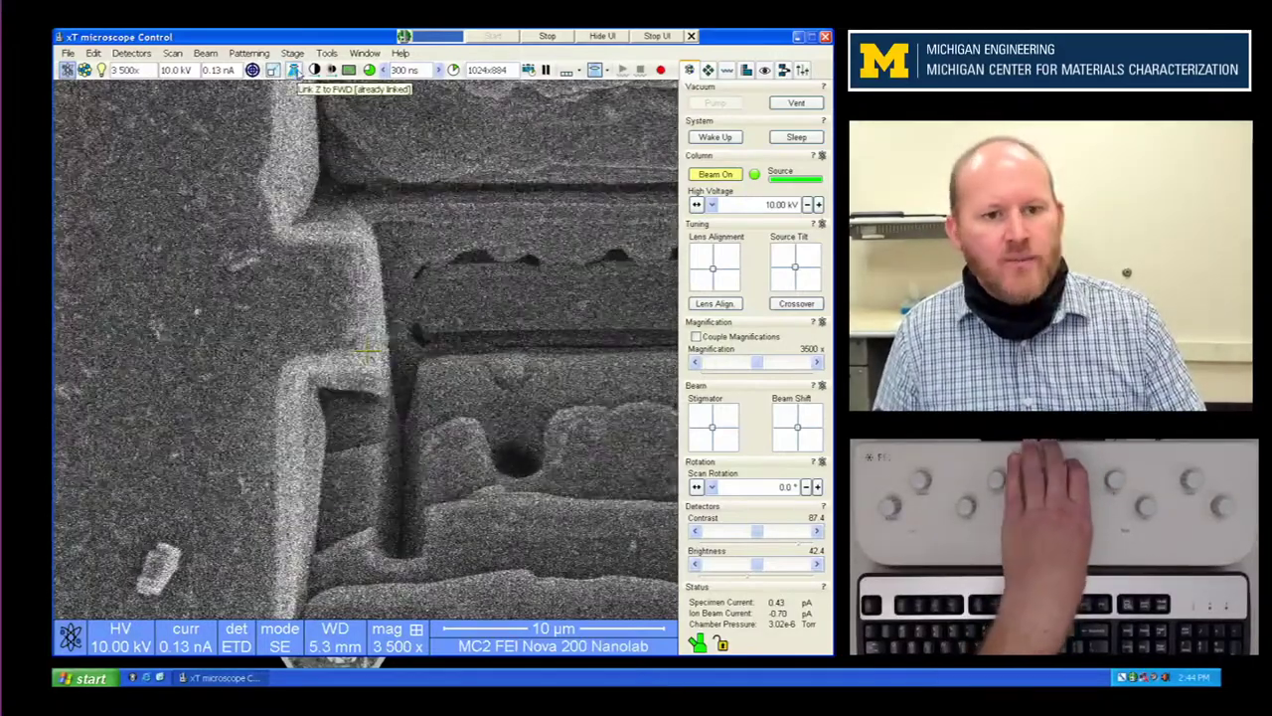
left_click(709, 77)
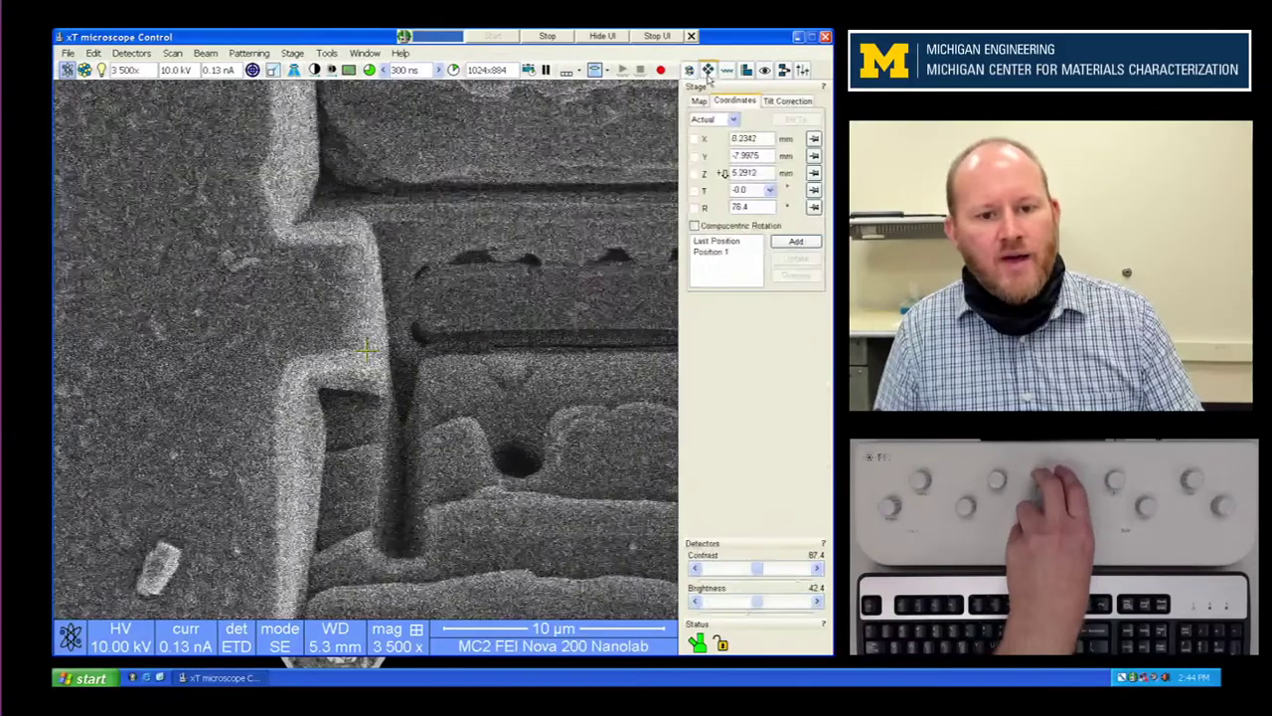
Step: Send the stage to a Z height of 5 mm
double_click(755, 173)
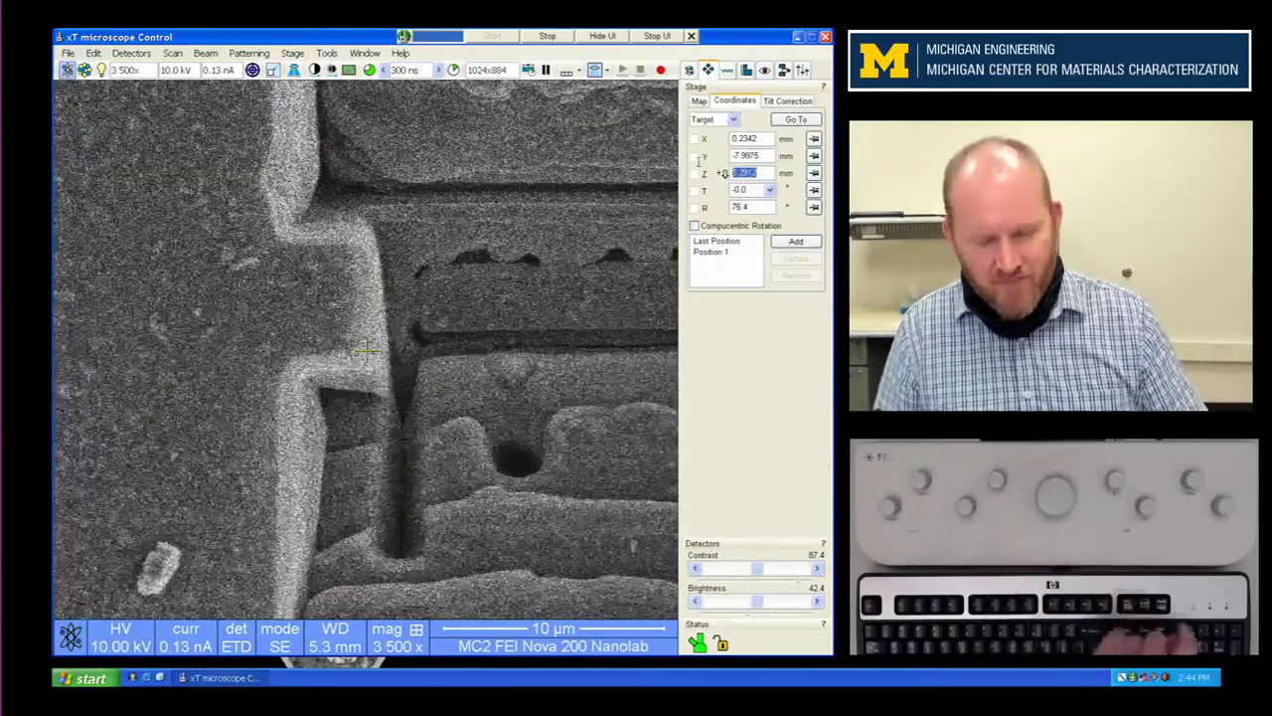
type("5")
key("Return")
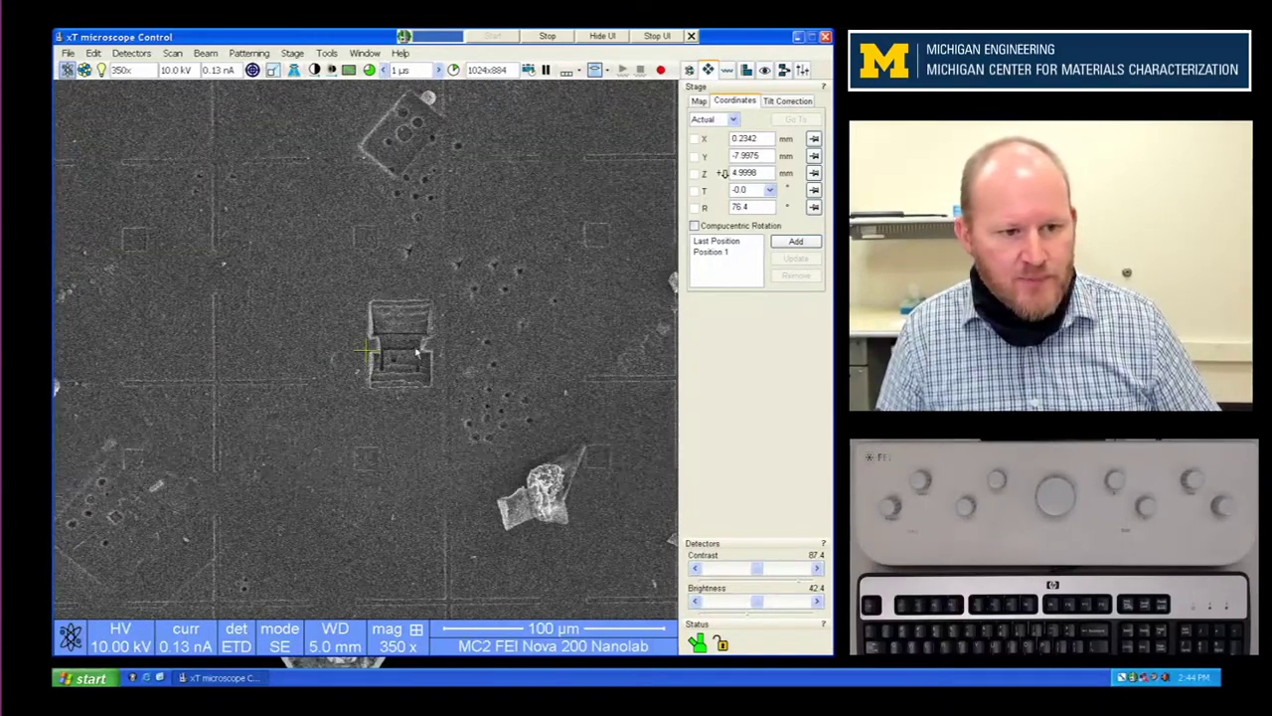
Step: Enable the tilt field and enter a new tilt angle to start tilting the stage
left_click(768, 190)
type("1")
key("Return")
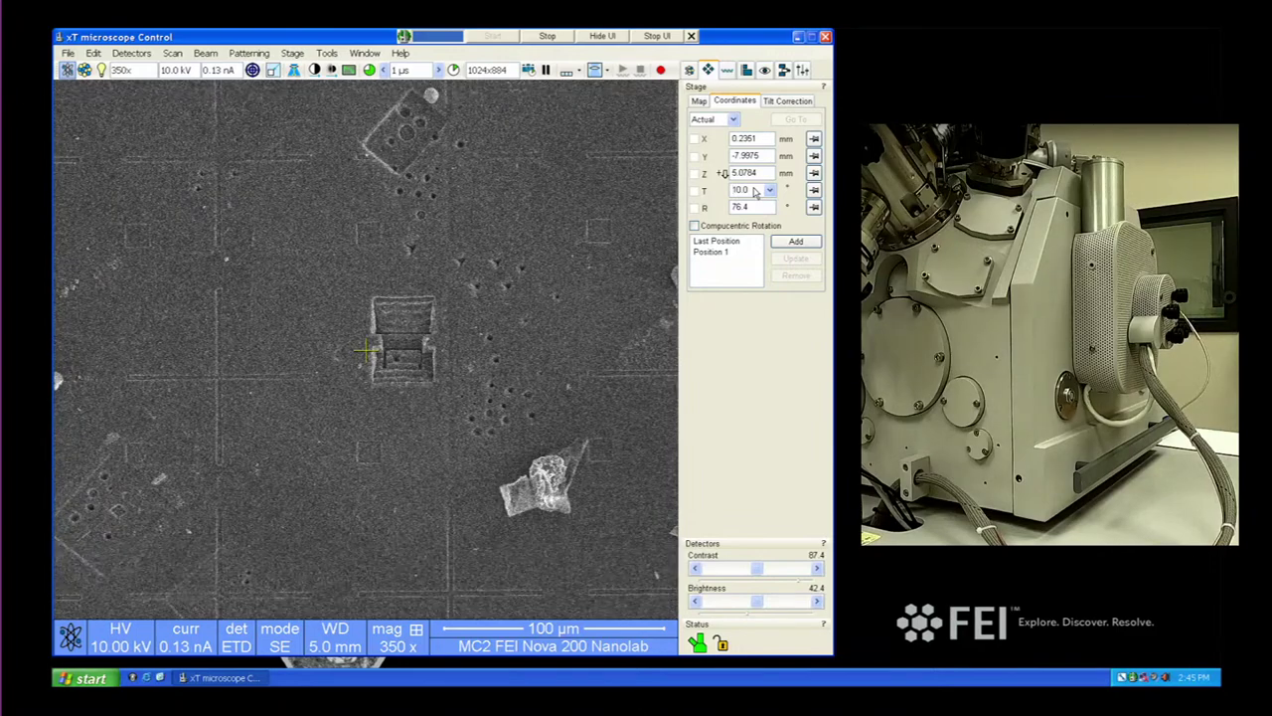
Step: Tilt the stage to 10°, then 5.5° and 50.2° to view the sample from different angles
key("Return")
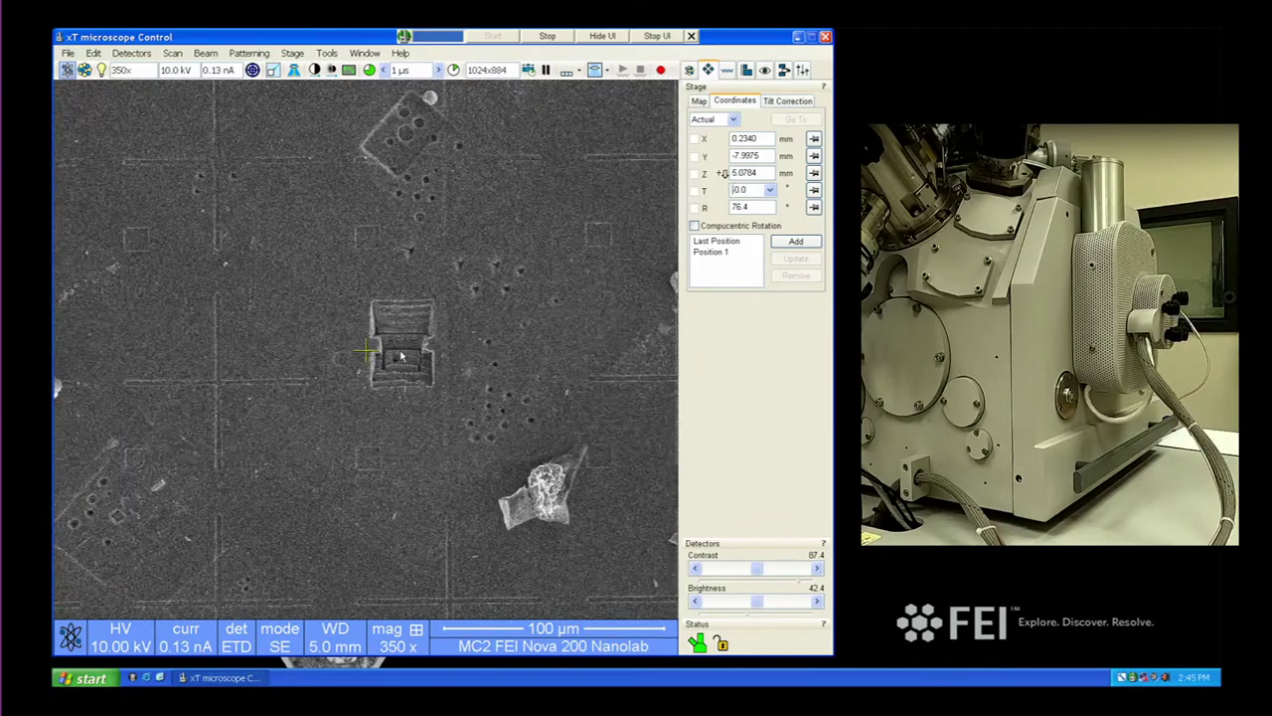
type("5.5")
key("Return")
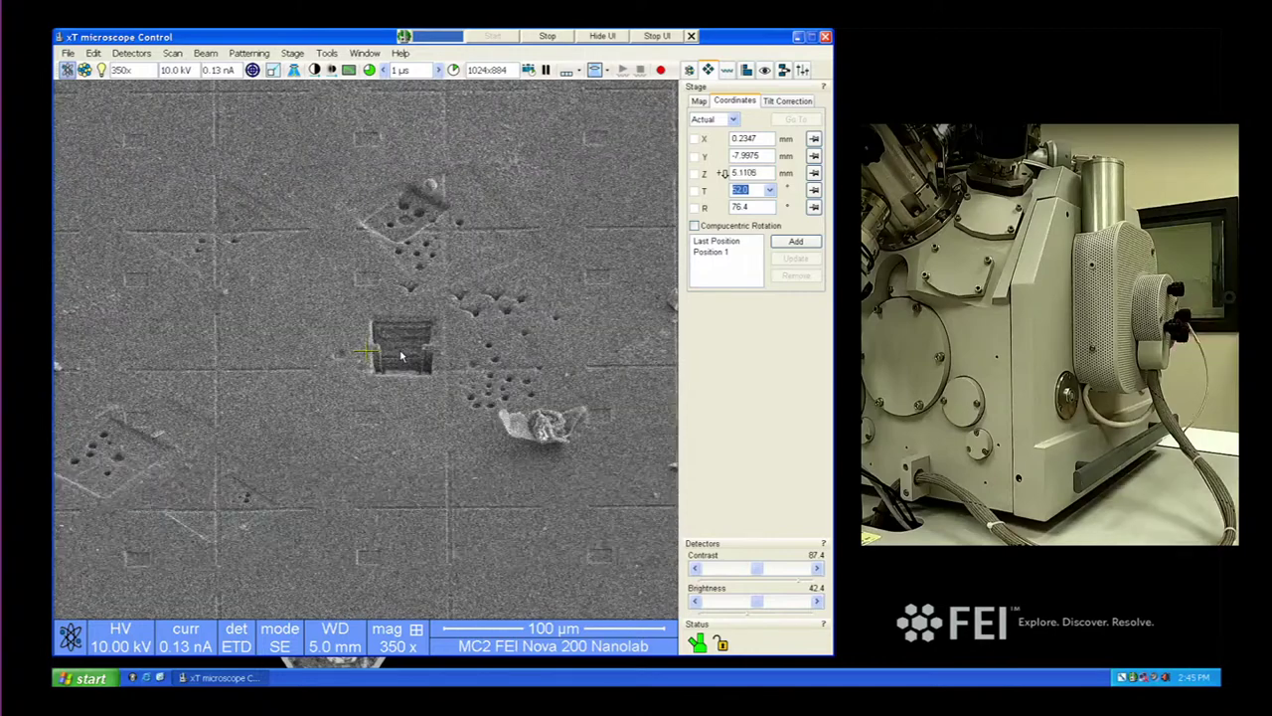
type("50.2")
key("Return")
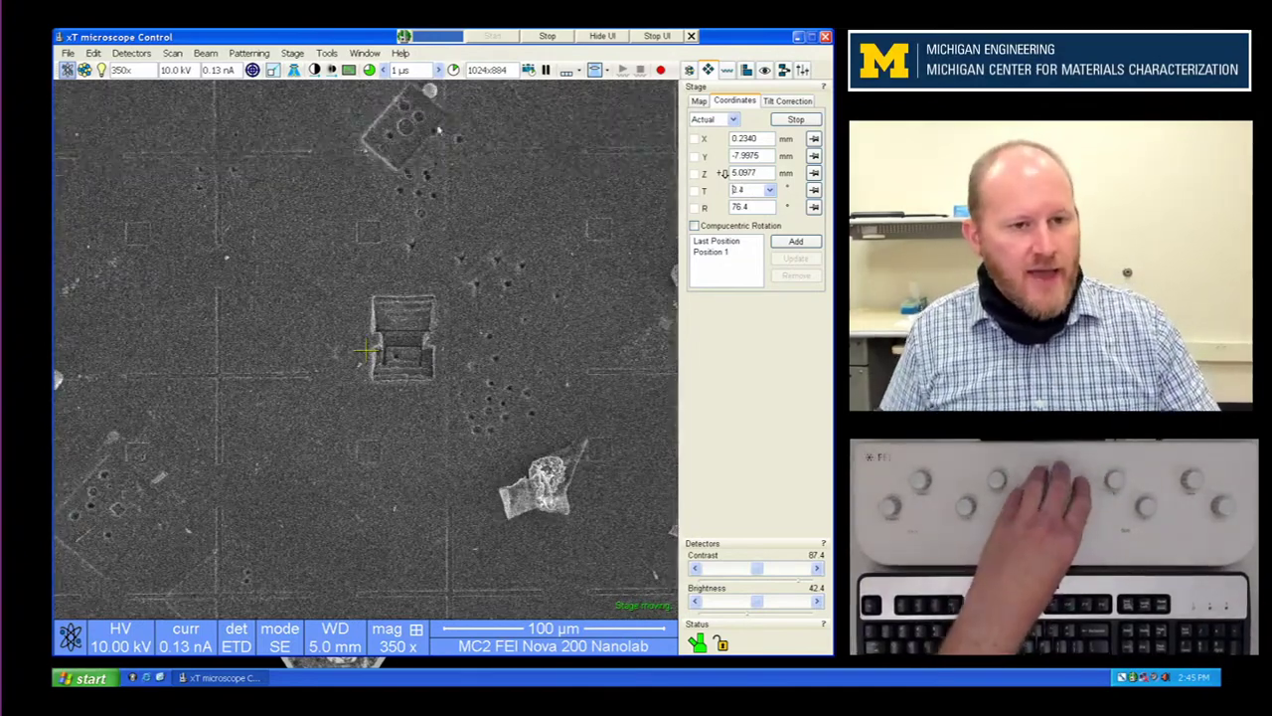
left_click(604, 71)
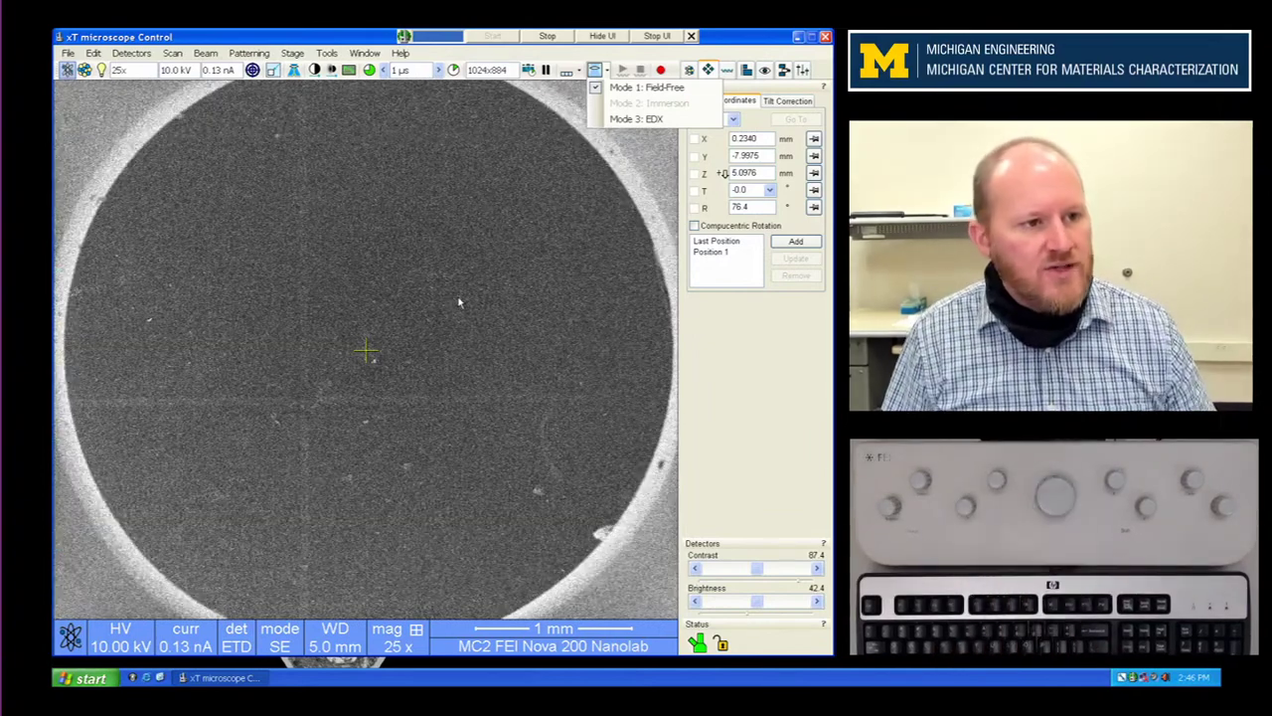
Step: Vent the specimen chamber from Beam Control, turning the beam off, then show the quad view with chamber camera
left_click(753, 374)
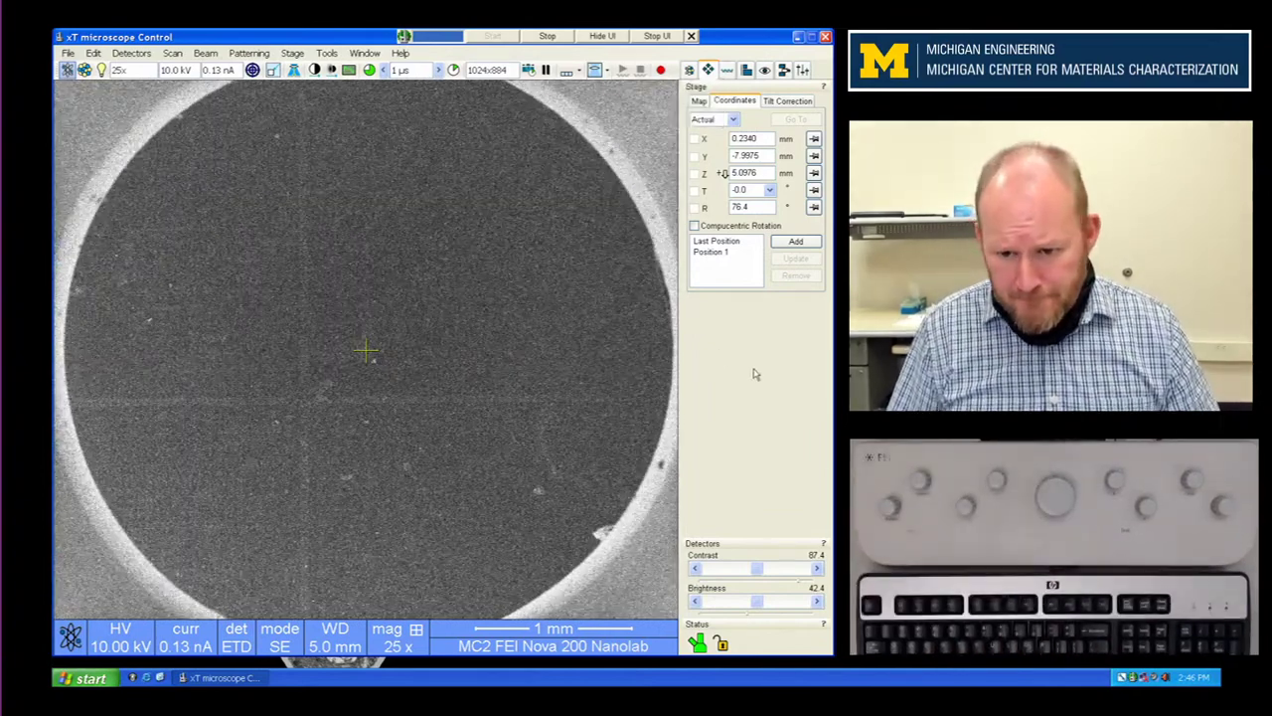
left_click(688, 70)
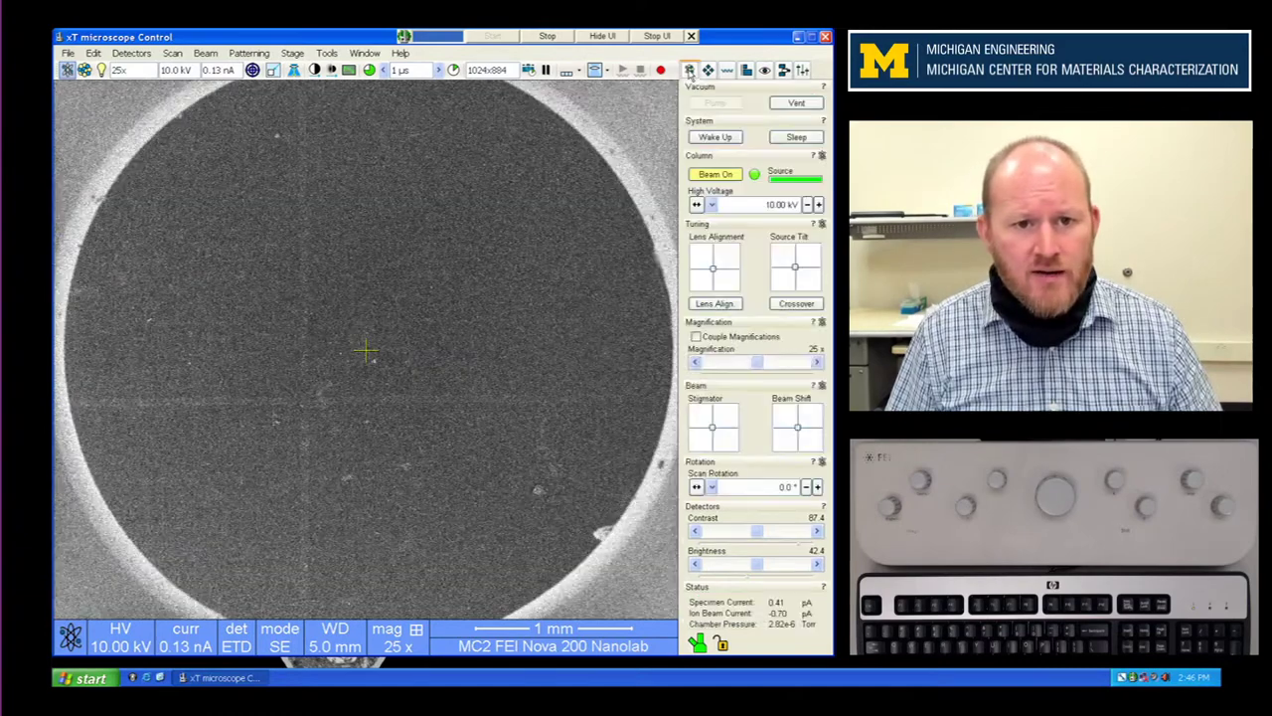
left_click(797, 103)
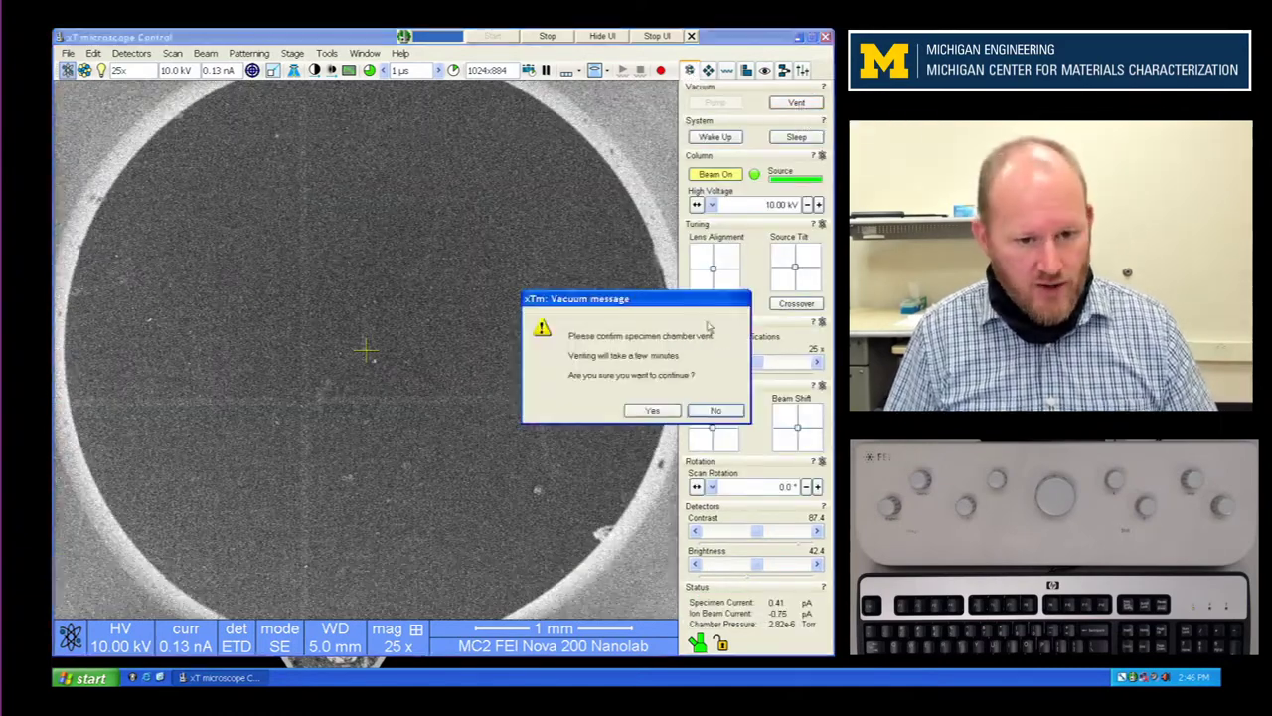
left_click(652, 410)
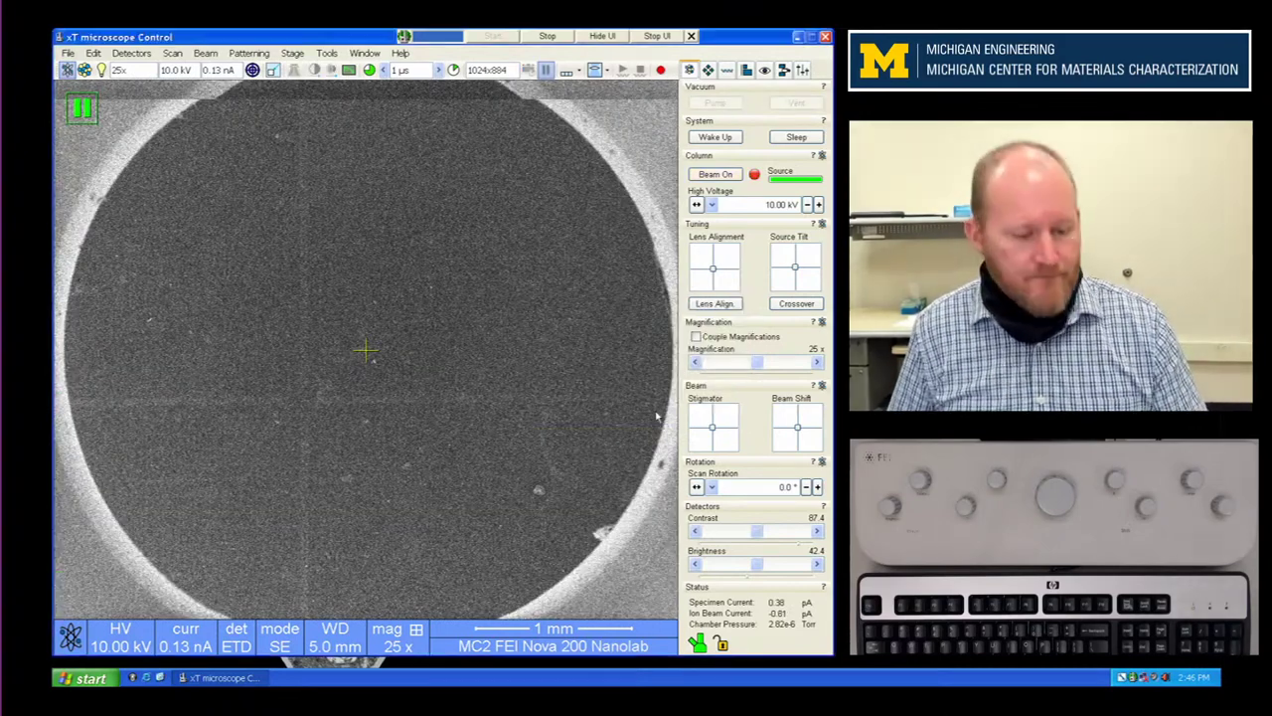
key("F5")
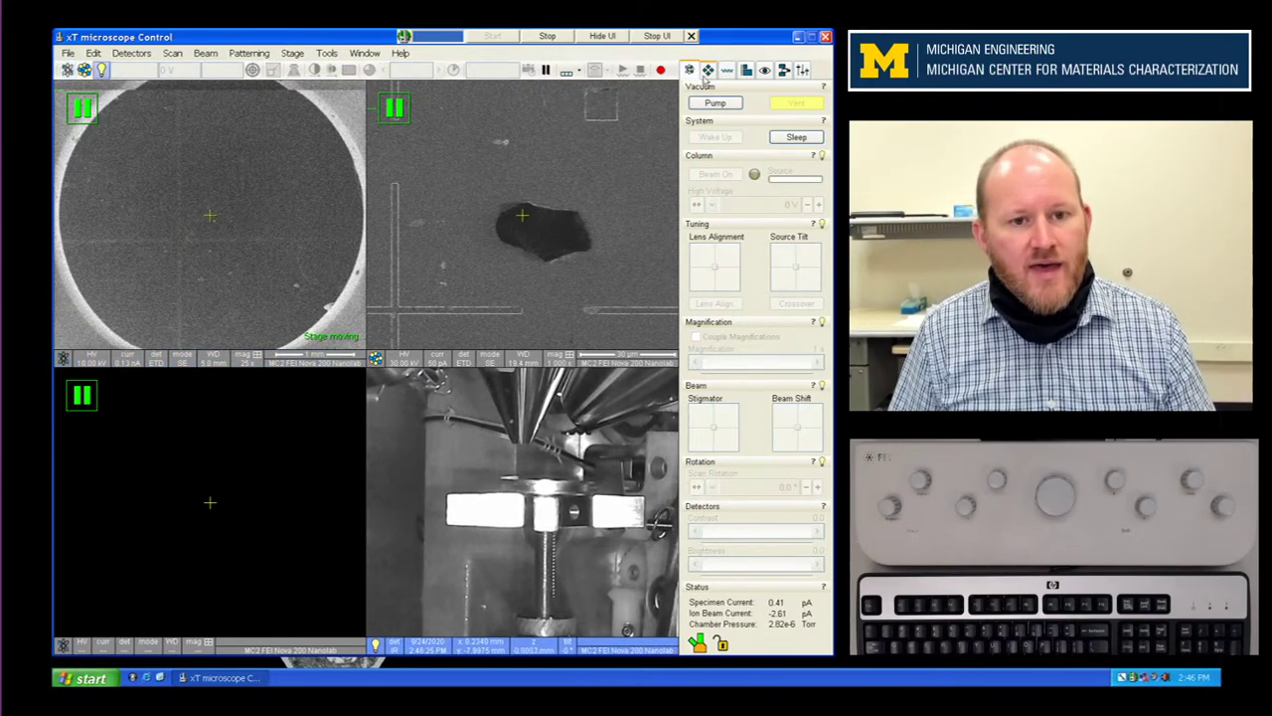
left_click(709, 70)
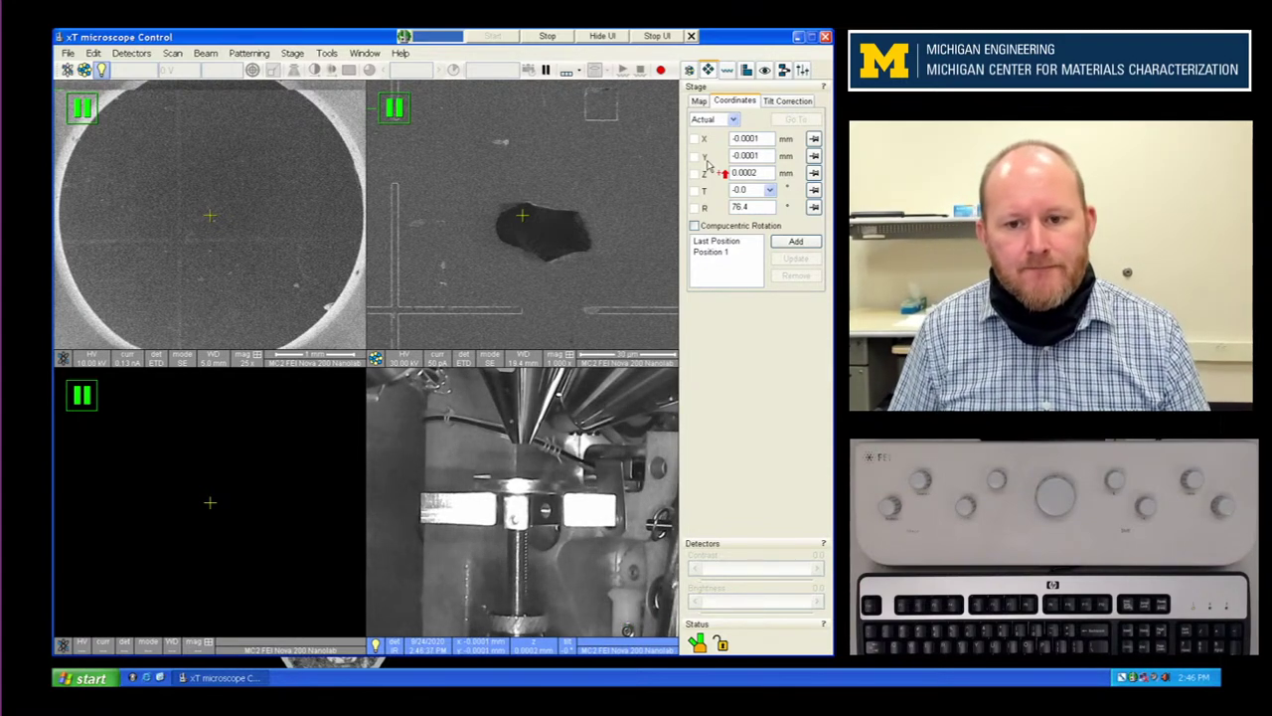
left_click(690, 70)
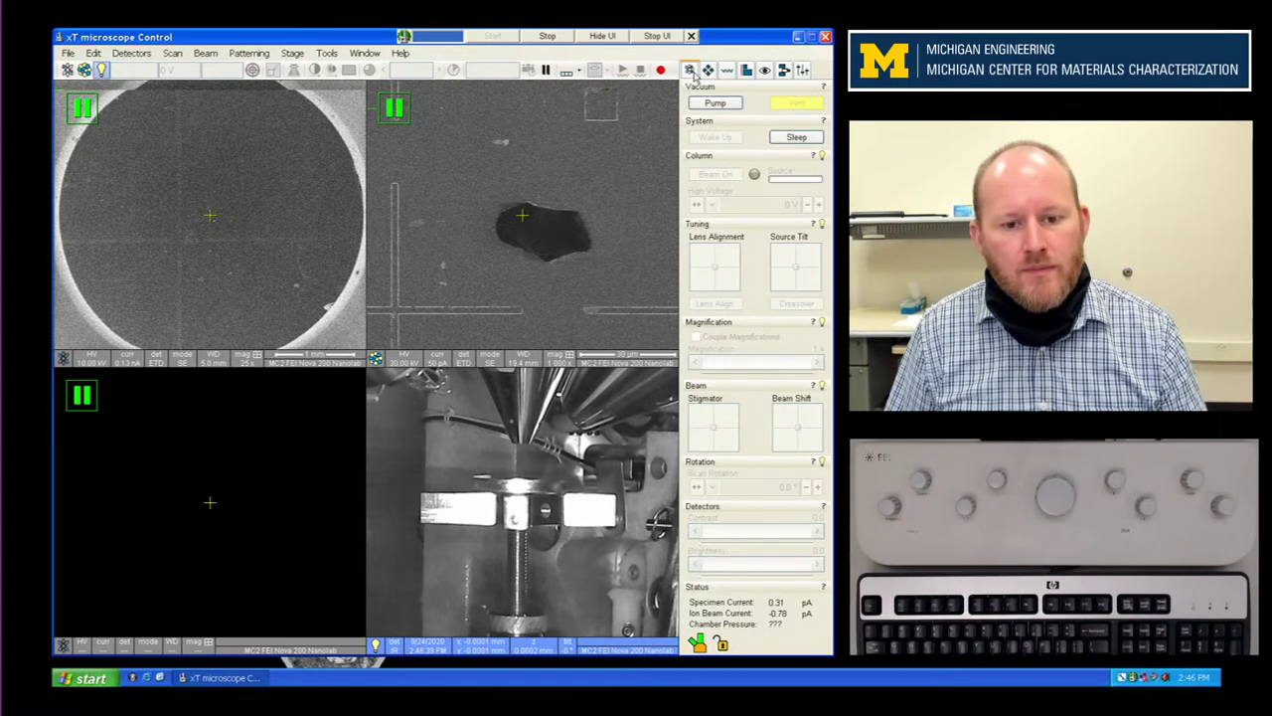